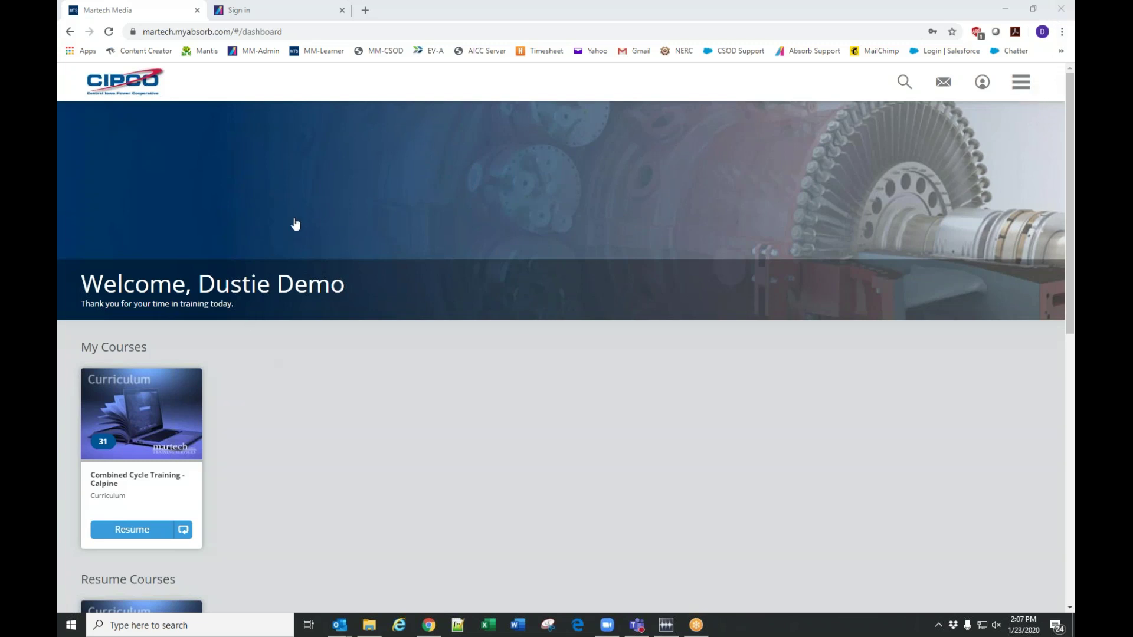
Log off from the learner account, view the Forgot Password page, and return to the login page
{"action": "left_click", "coordinate": [1021, 83]}
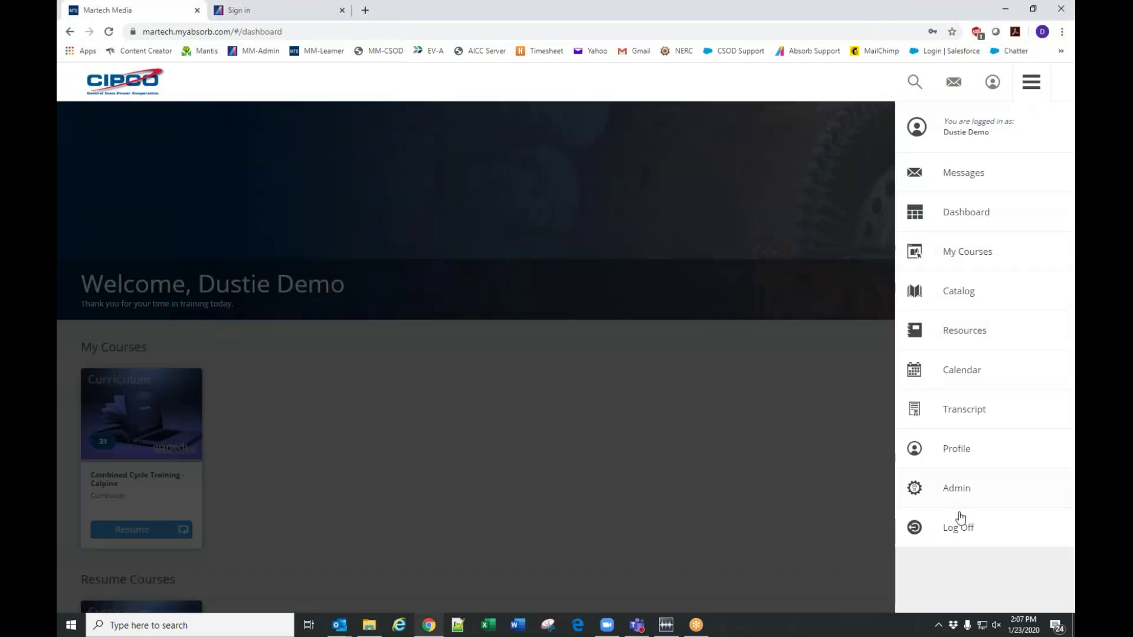
{"action": "left_click", "coordinate": [962, 528]}
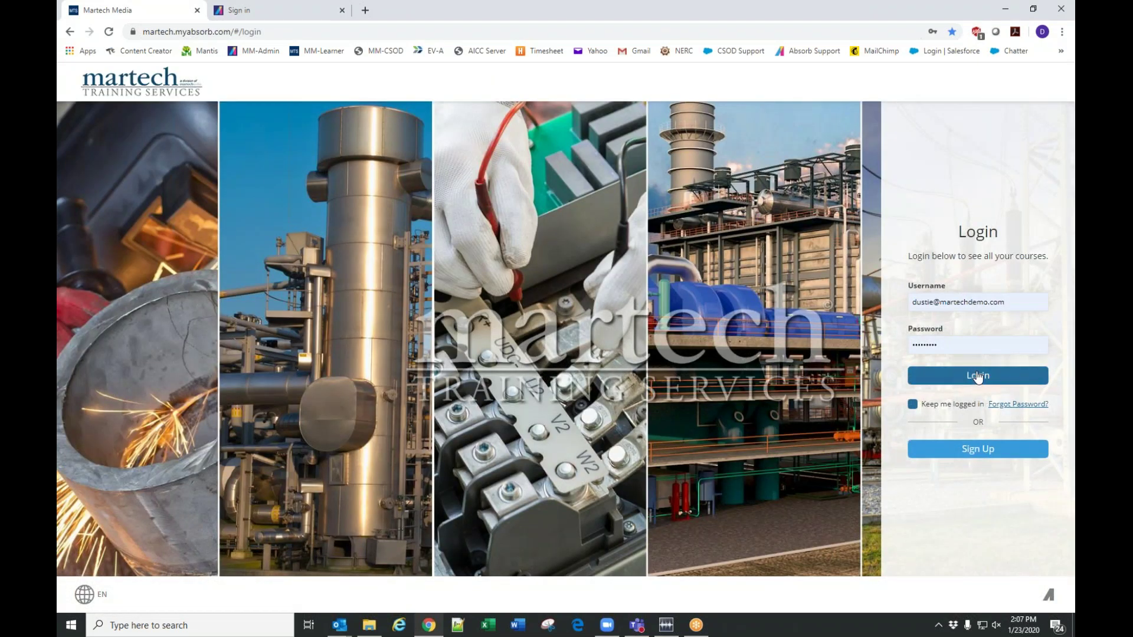
{"action": "left_click", "coordinate": [1019, 406]}
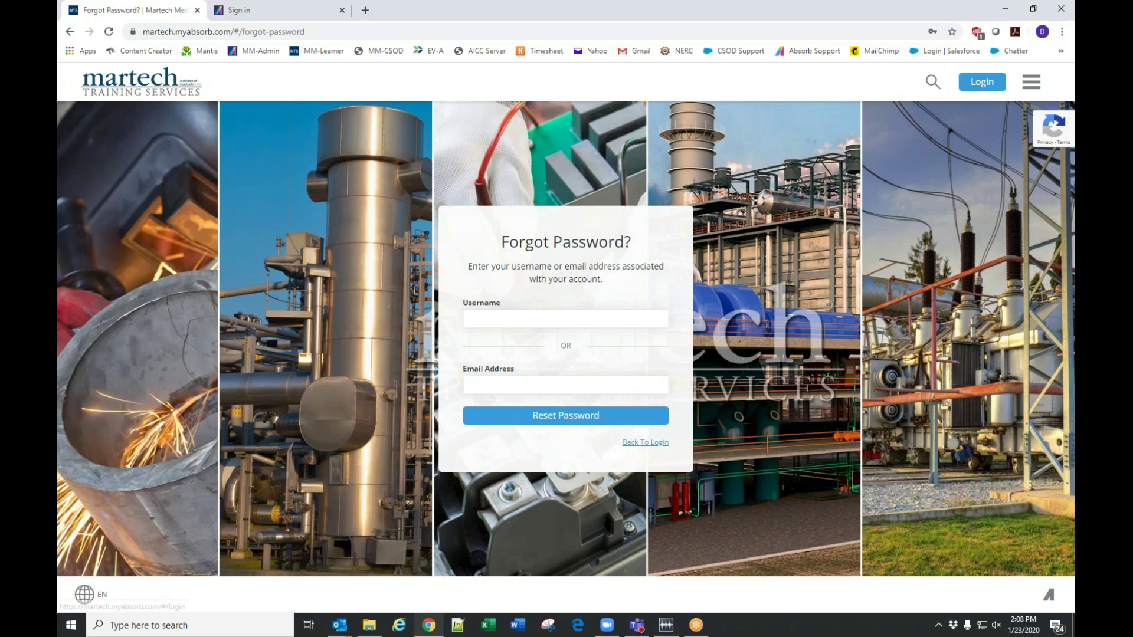
{"action": "left_click", "coordinate": [659, 443]}
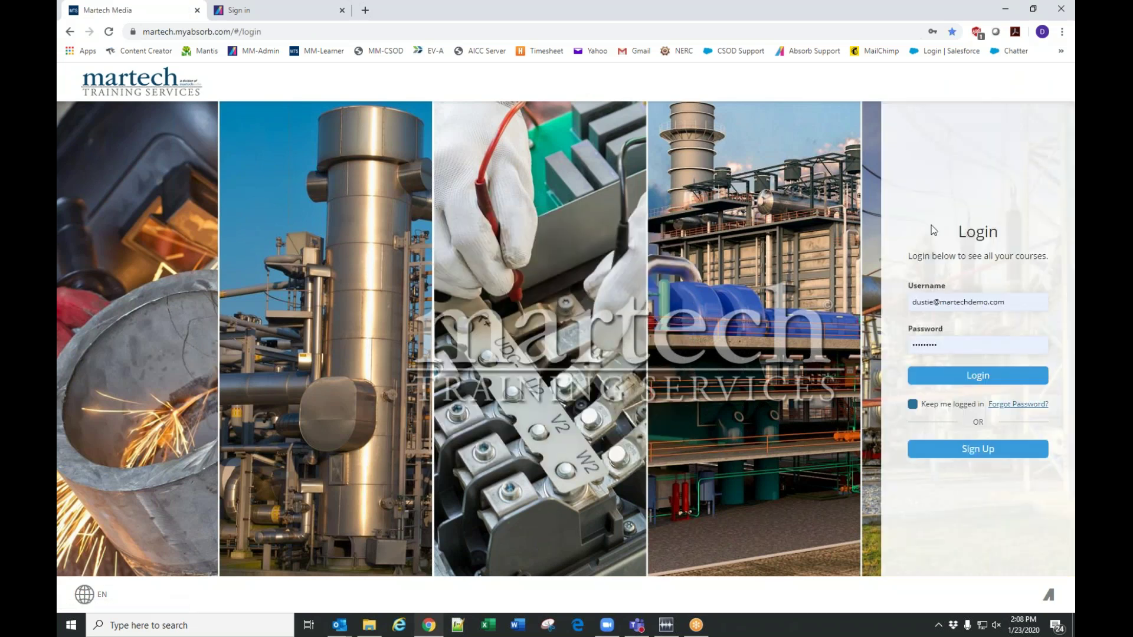
Log back in with the saved credentials and look through the dashboard's My Courses, Resume Courses and Catalog sections
{"action": "left_click", "coordinate": [994, 374]}
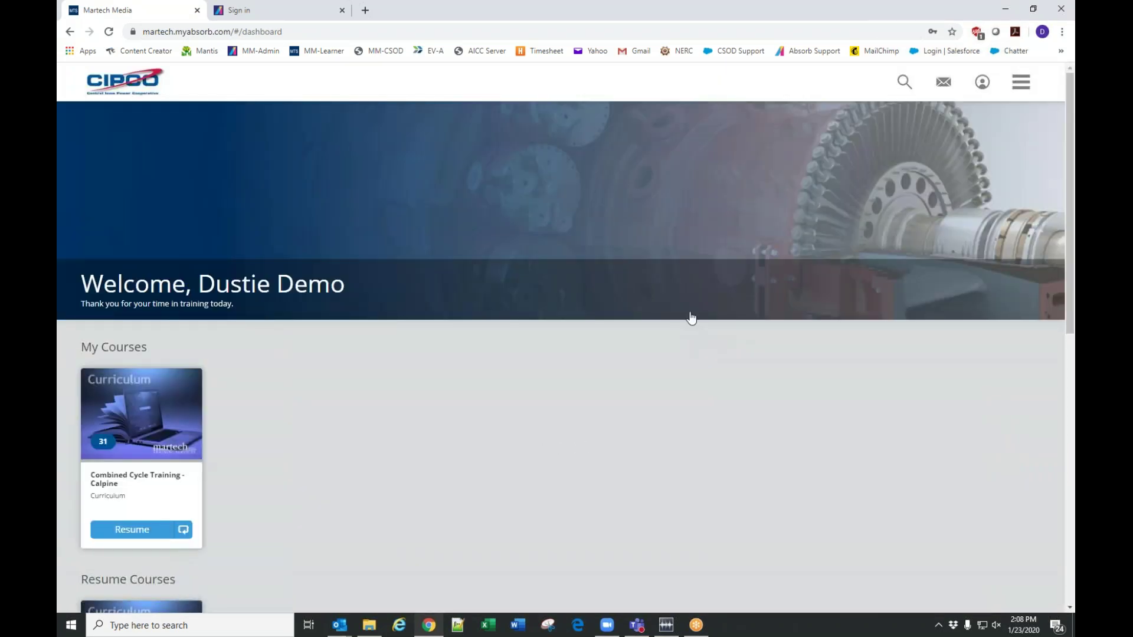
{"action": "mouse_move", "coordinate": [106, 425]}
{"action": "scroll", "coordinate": [333, 447], "scroll_direction": "down", "scroll_amount": 5}
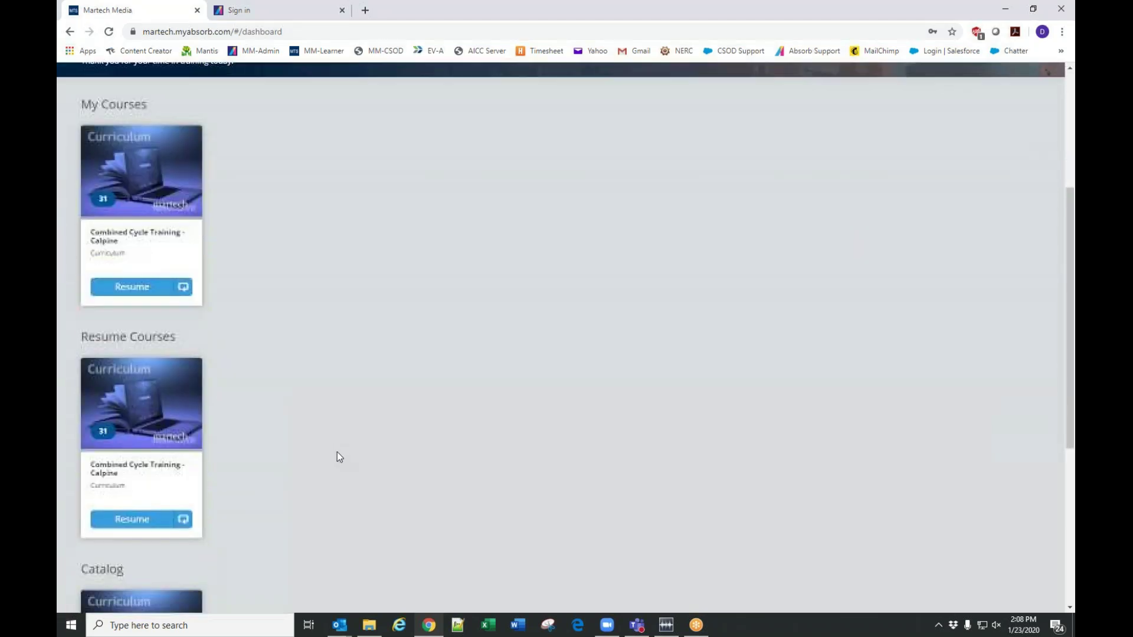
{"action": "scroll", "coordinate": [338, 459], "scroll_direction": "down", "scroll_amount": 2}
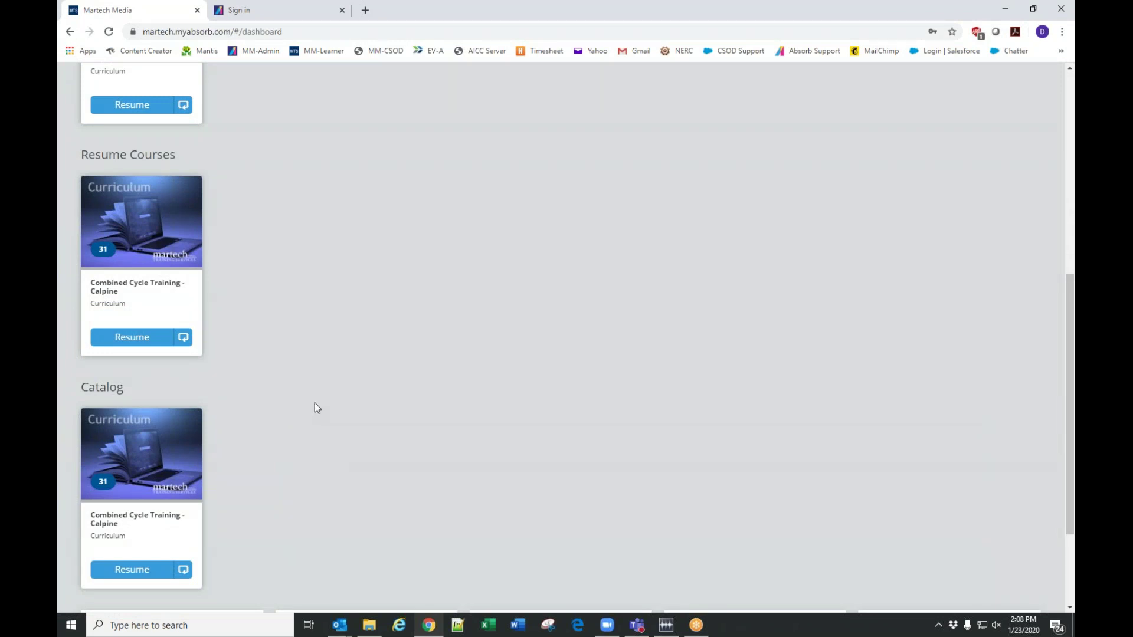
{"action": "scroll", "coordinate": [314, 403], "scroll_direction": "down", "scroll_amount": 2}
{"action": "scroll", "coordinate": [313, 400], "scroll_direction": "up", "scroll_amount": 9}
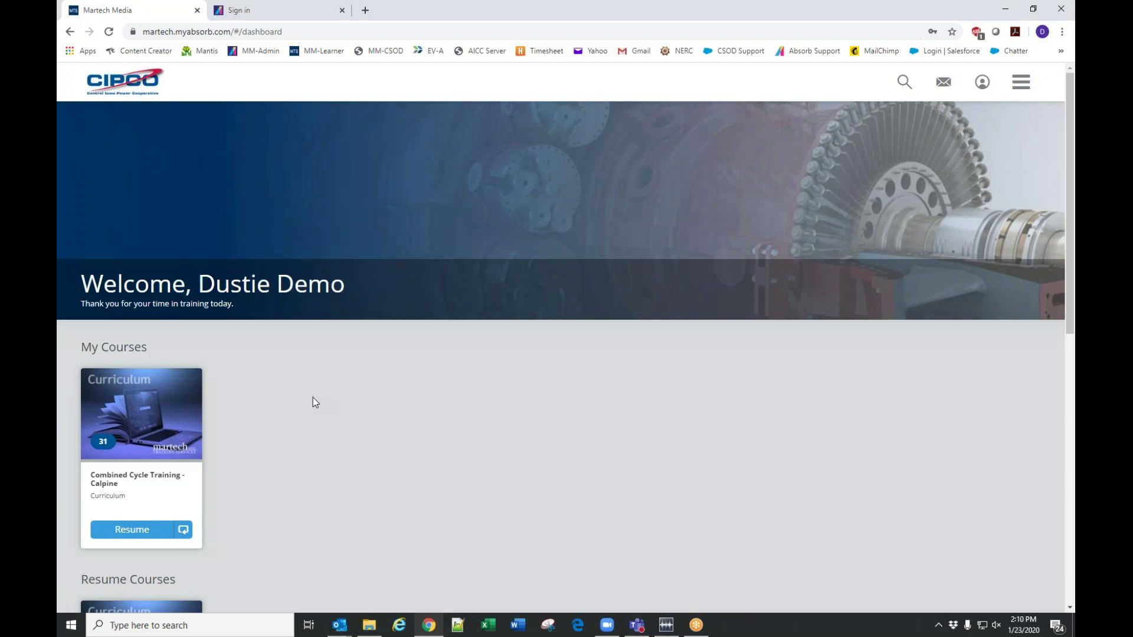
{"action": "scroll", "coordinate": [313, 402], "scroll_direction": "down", "scroll_amount": 4}
{"action": "scroll", "coordinate": [312, 402], "scroll_direction": "down", "scroll_amount": 3}
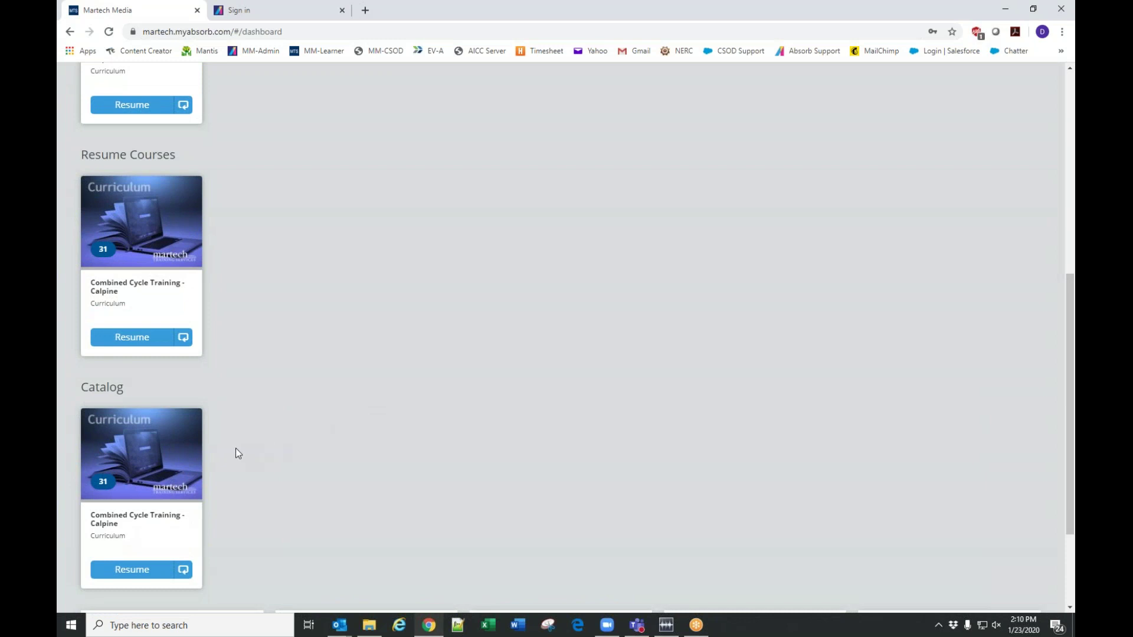
{"action": "mouse_move", "coordinate": [192, 457]}
View the full My Courses and Resume Courses lists from their dashboard headings, returning to the dashboard after each
{"action": "scroll", "coordinate": [355, 365], "scroll_direction": "up", "scroll_amount": 2}
{"action": "scroll", "coordinate": [355, 371], "scroll_direction": "up", "scroll_amount": 1}
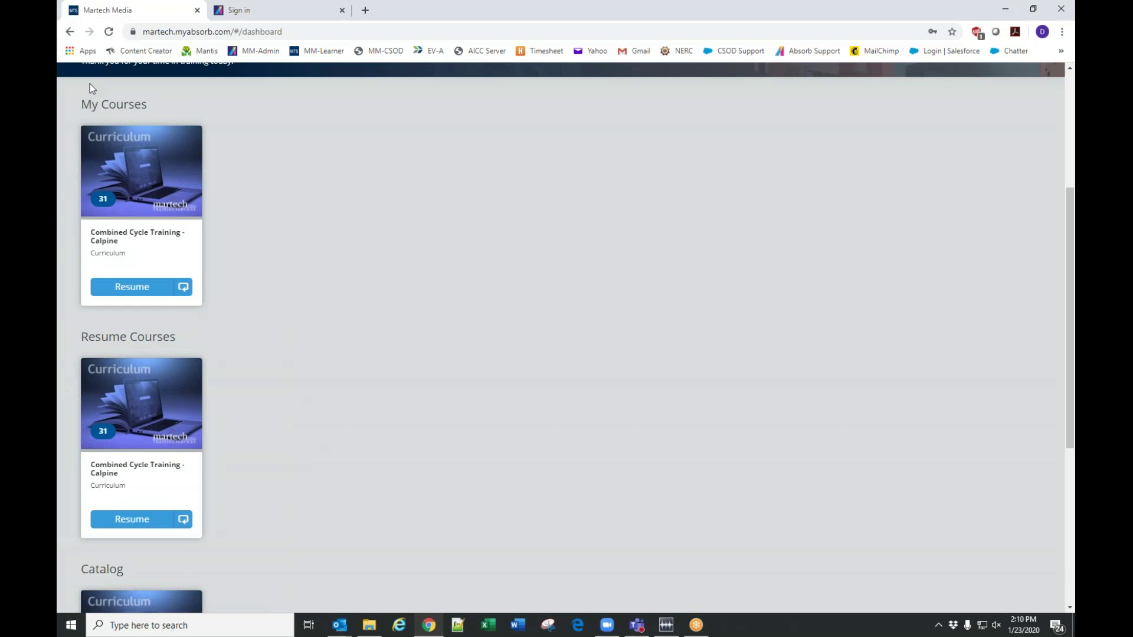
{"action": "left_click", "coordinate": [118, 112]}
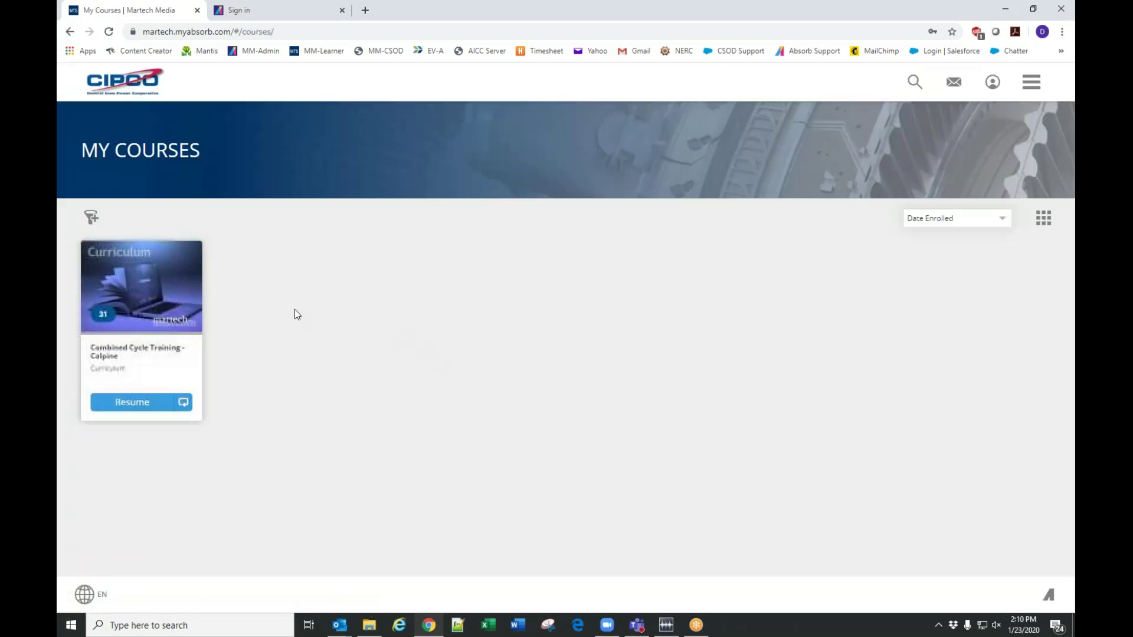
{"action": "key", "text": "alt+Left"}
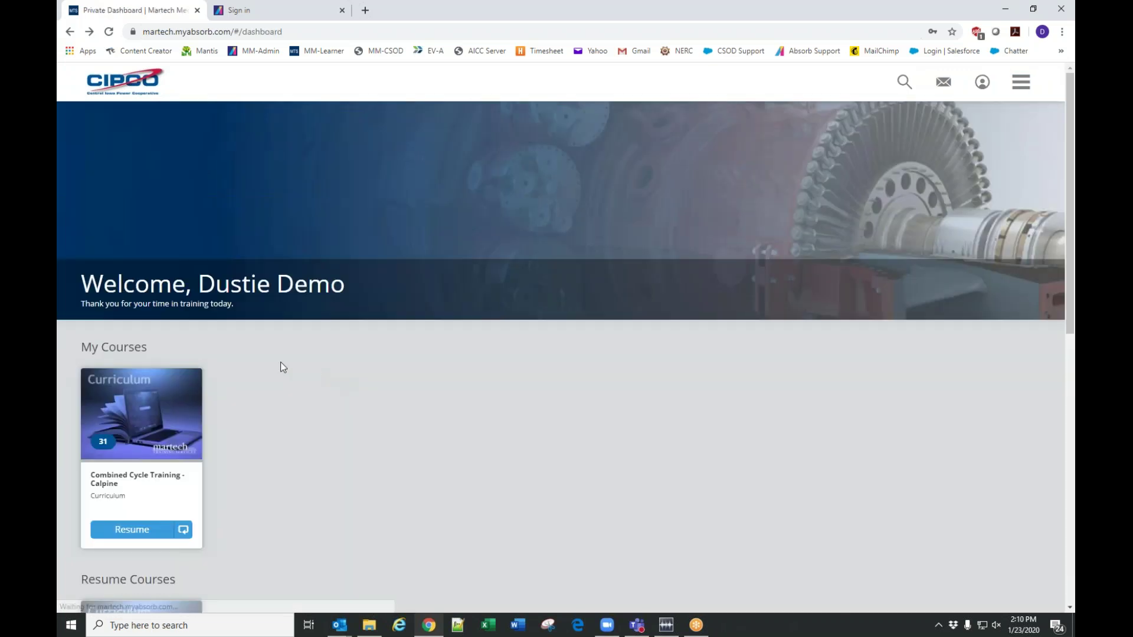
{"action": "scroll", "coordinate": [220, 452], "scroll_direction": "down", "scroll_amount": 4}
{"action": "left_click", "coordinate": [131, 336]}
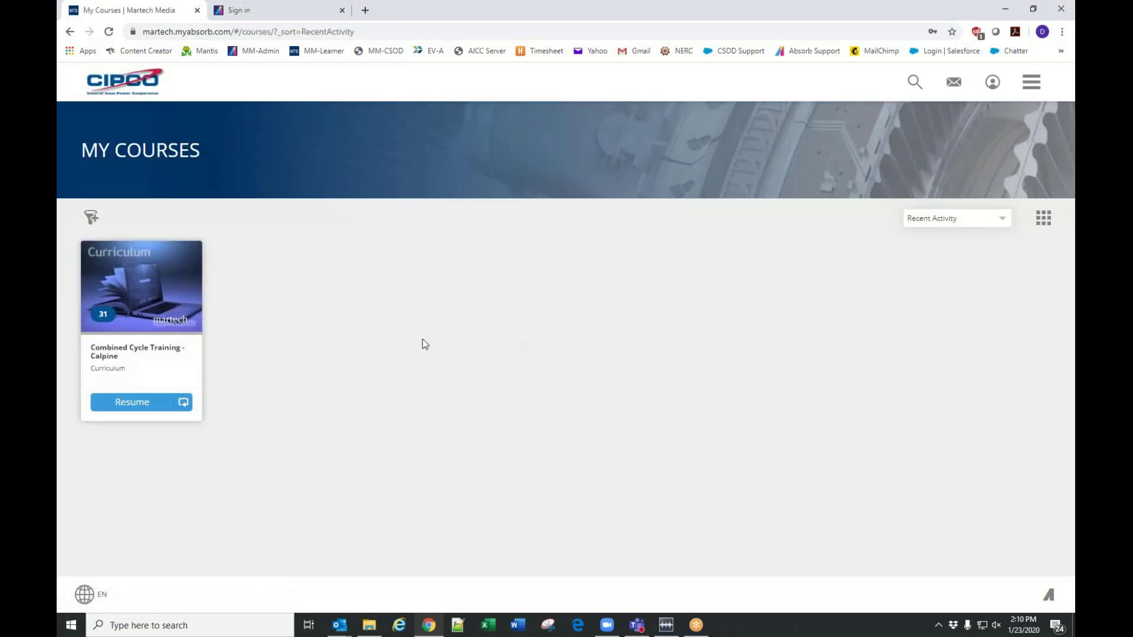
{"action": "key", "text": "alt+Left"}
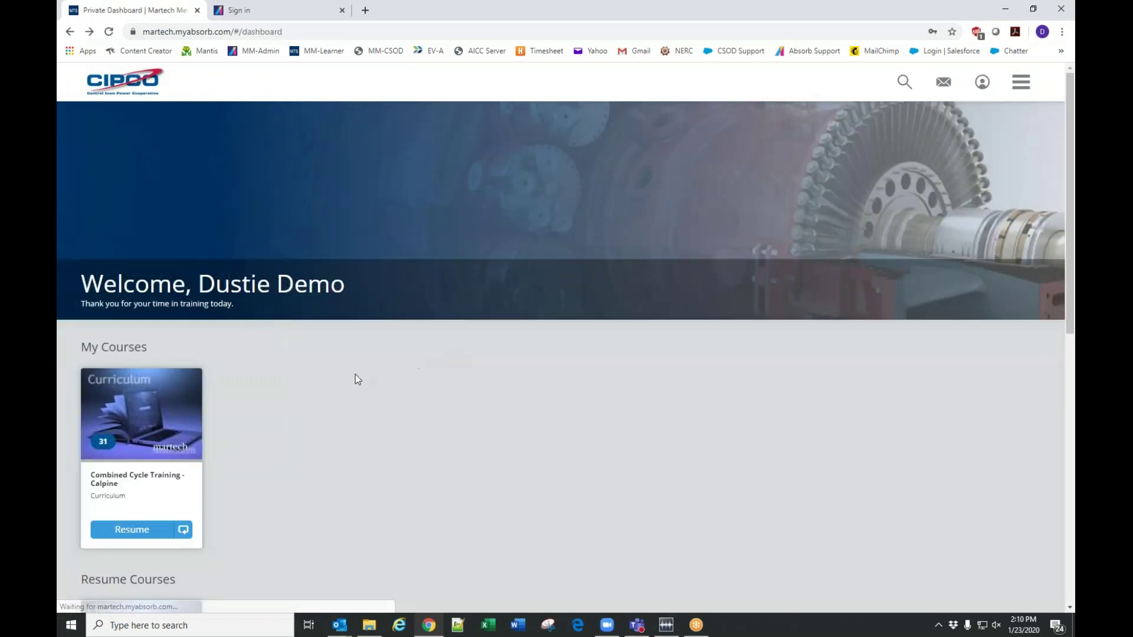
View the full Catalog page from its dashboard heading and return to the dashboard
{"action": "scroll", "coordinate": [185, 445], "scroll_direction": "down", "scroll_amount": 8}
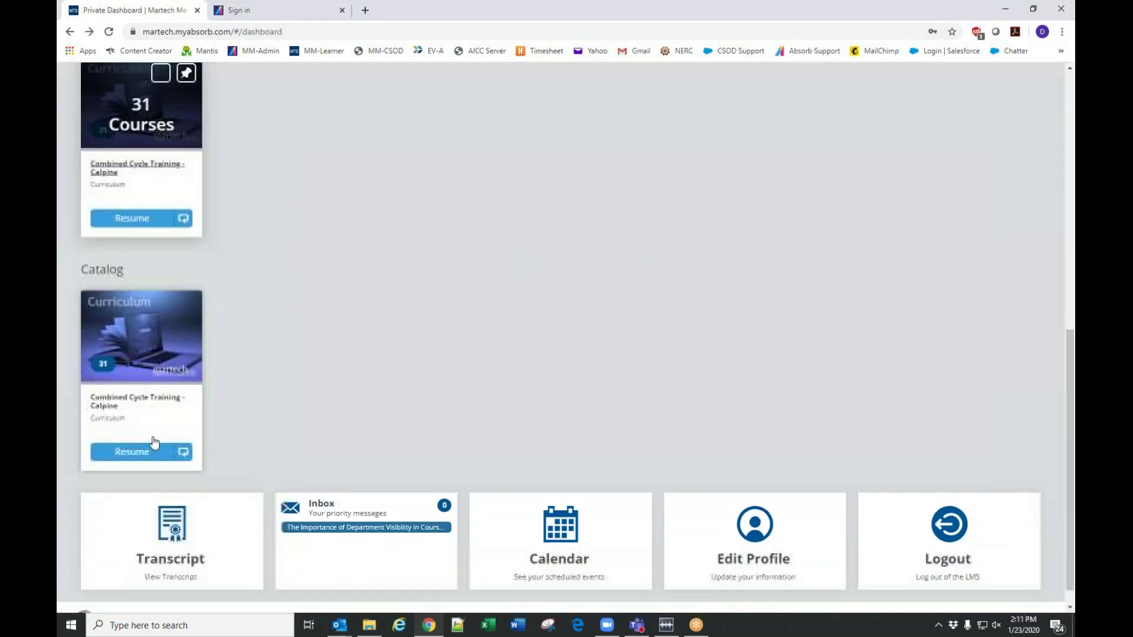
{"action": "left_click", "coordinate": [102, 269]}
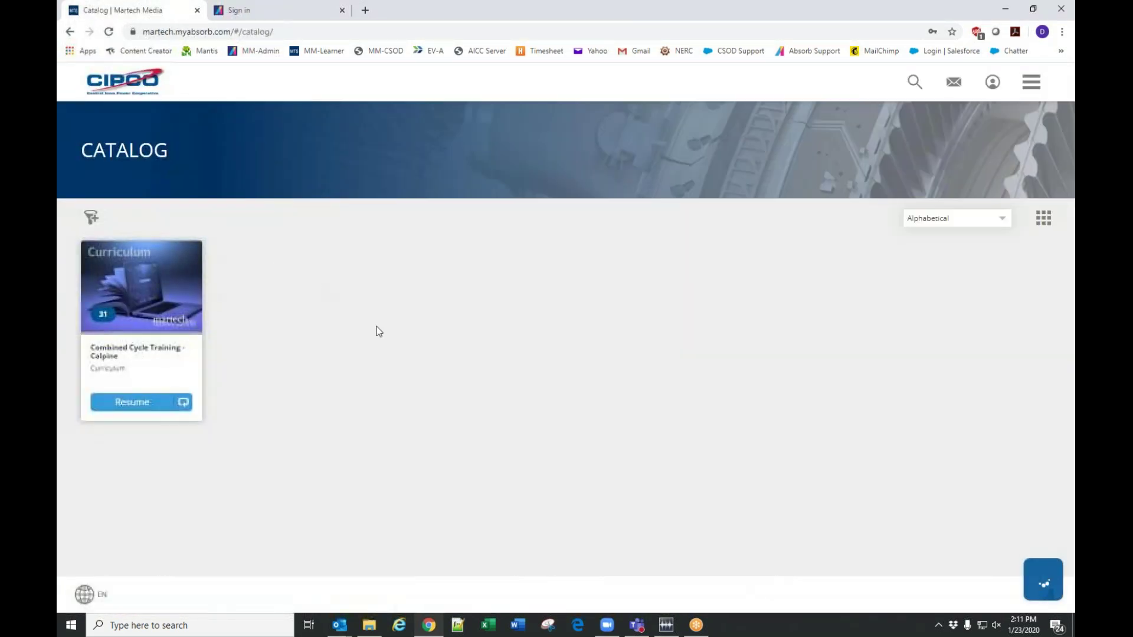
{"action": "key", "text": "alt+Left"}
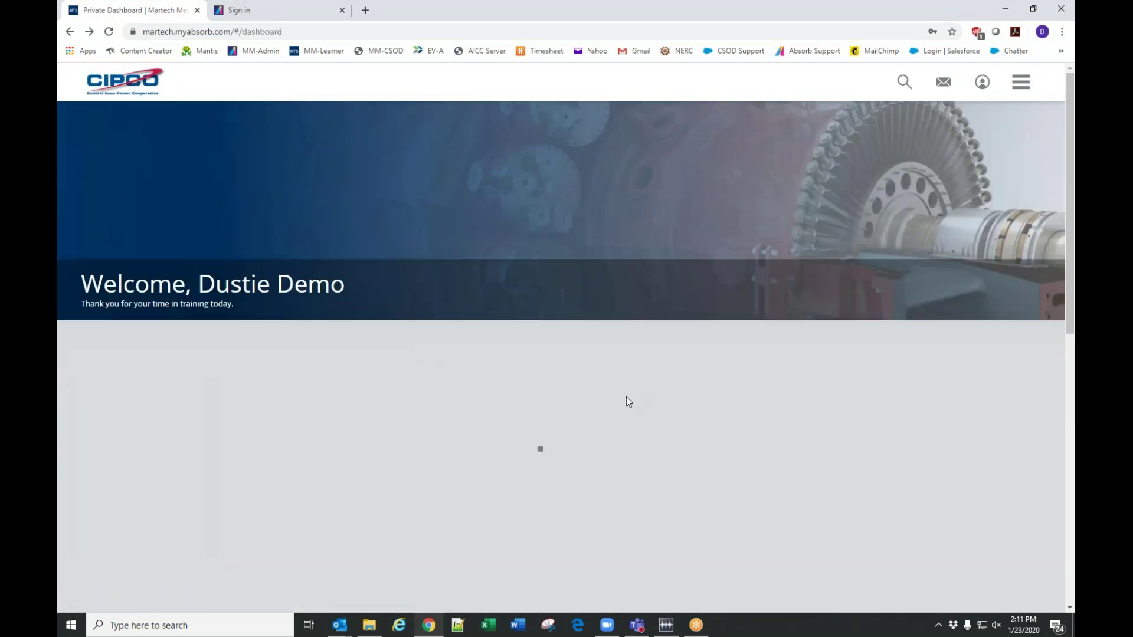
{"action": "scroll", "coordinate": [367, 385], "scroll_direction": "down", "scroll_amount": 1}
{"action": "scroll", "coordinate": [476, 130], "scroll_direction": "up", "scroll_amount": 1}
Search the learning site for 501
{"action": "left_click", "coordinate": [904, 86]}
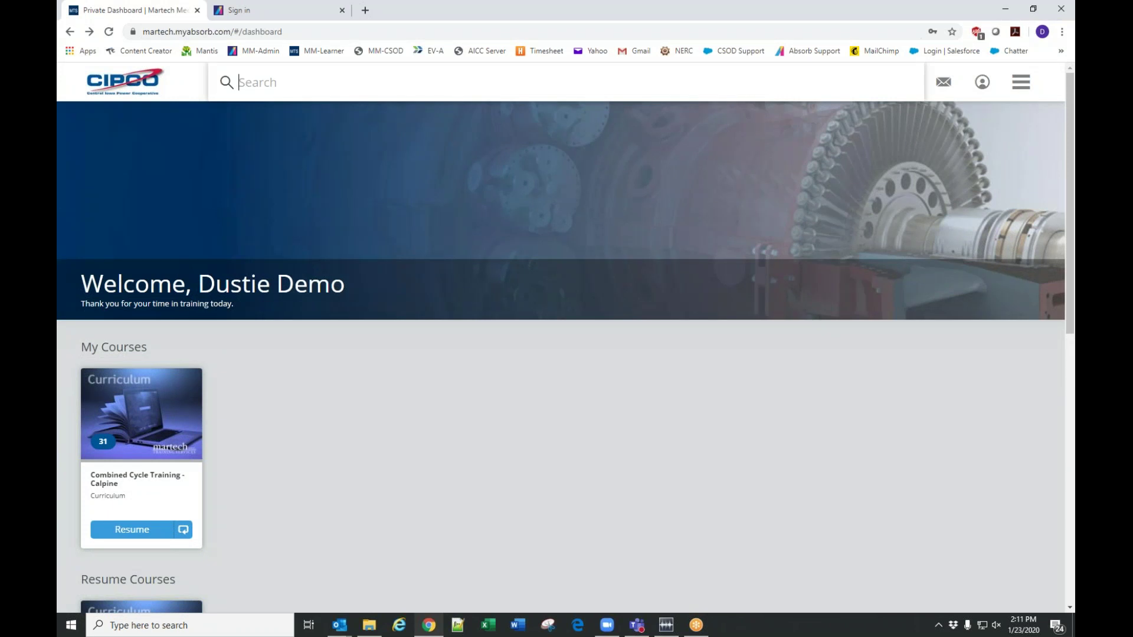
{"action": "type", "text": "501"}
{"action": "key", "text": "Return"}
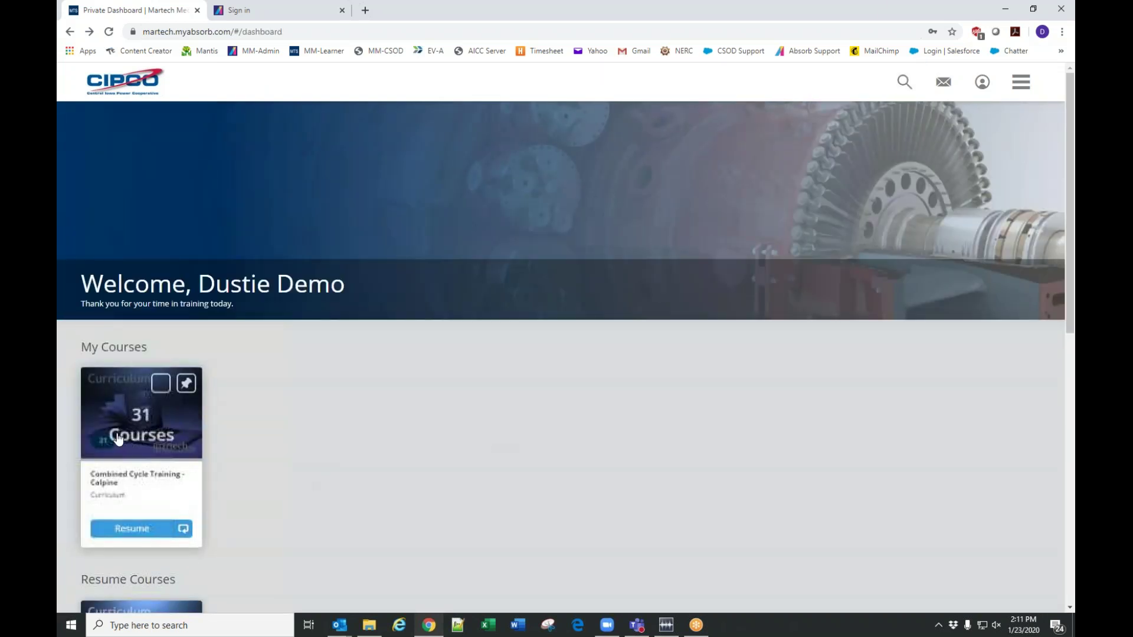
Resume the Combined Cycle Training - Calpine curriculum and check the account's message summary
{"action": "left_click", "coordinate": [130, 531]}
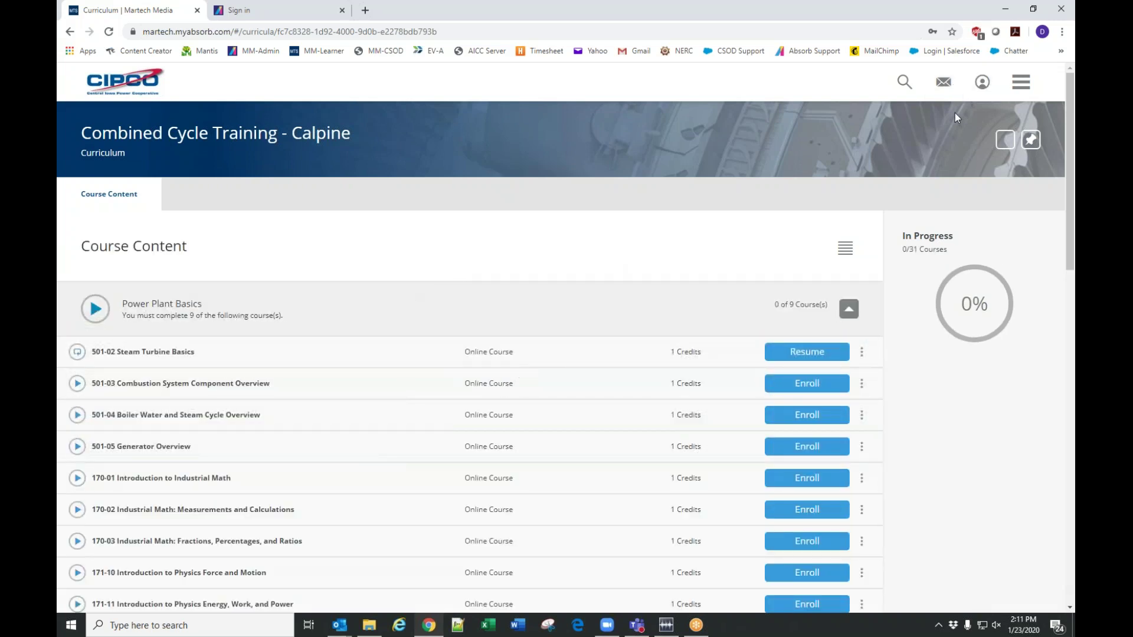
{"action": "left_click", "coordinate": [943, 84]}
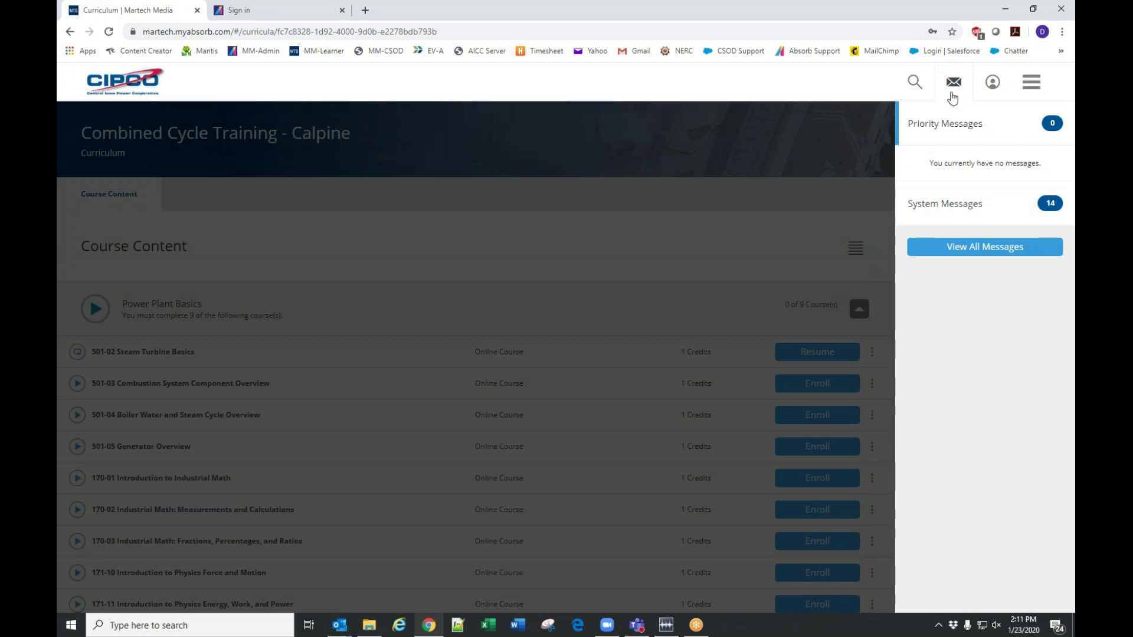
Open the learner's profile, look through the fields of its edit form, and close the form without changes
{"action": "left_click", "coordinate": [993, 83]}
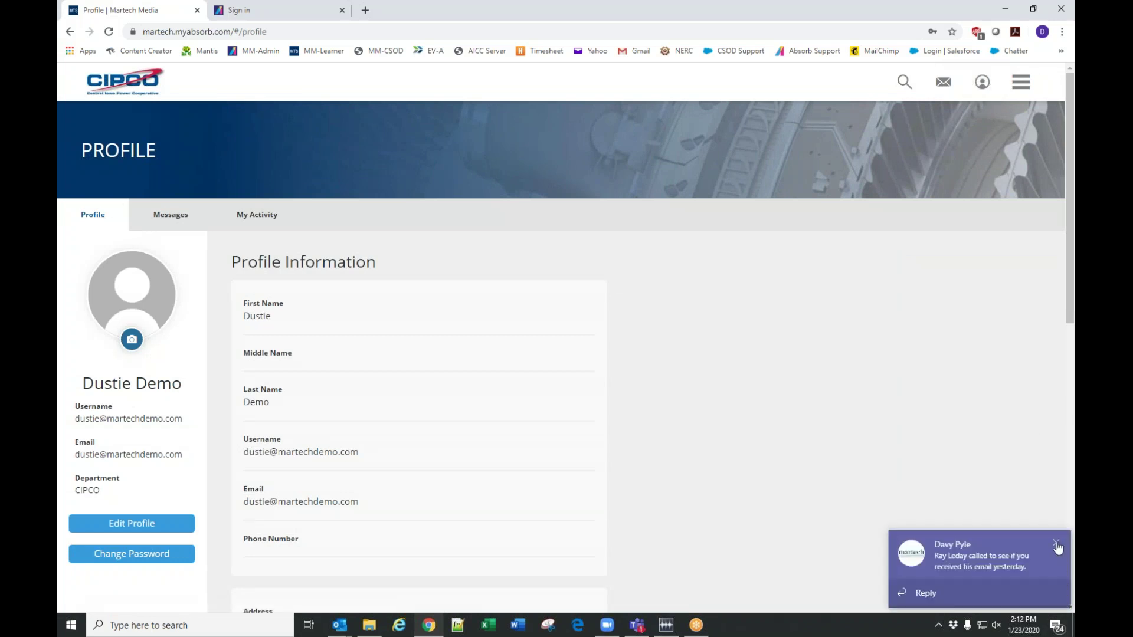
{"action": "left_click", "coordinate": [1056, 541]}
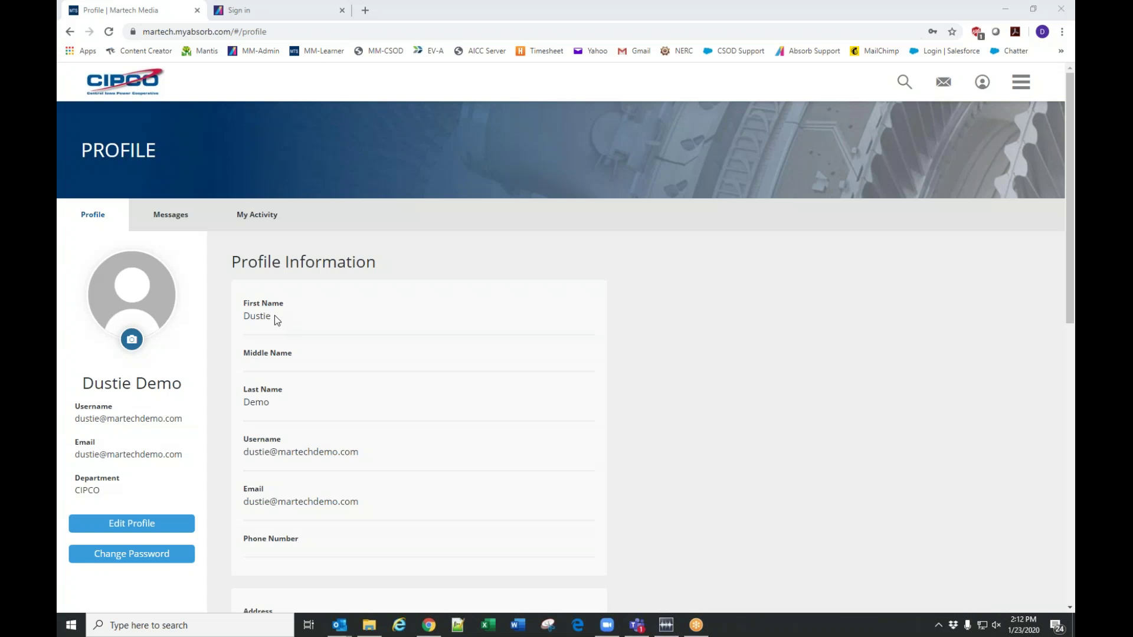
{"action": "left_click", "coordinate": [131, 523]}
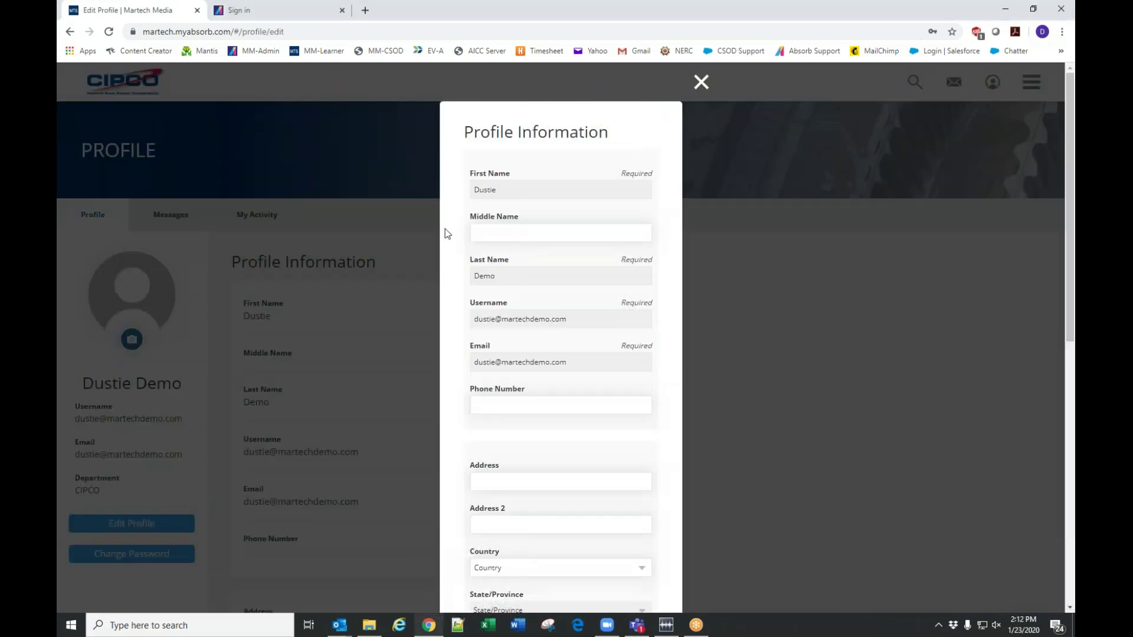
{"action": "left_click", "coordinate": [524, 234]}
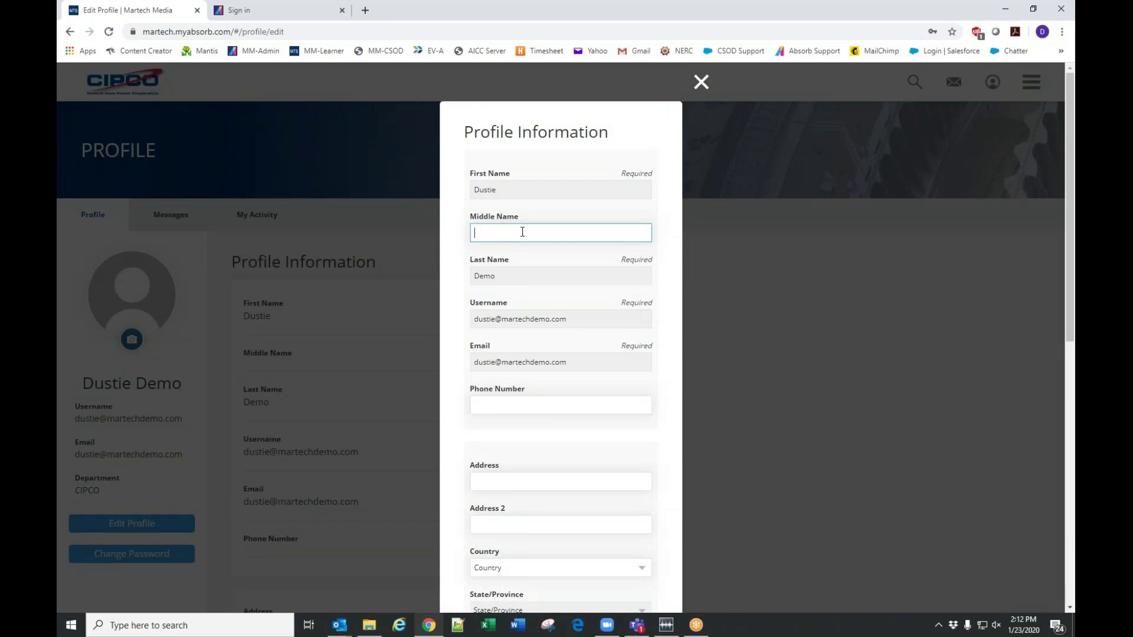
{"action": "left_click", "coordinate": [531, 277]}
{"action": "left_click", "coordinate": [548, 320]}
{"action": "left_click", "coordinate": [535, 361]}
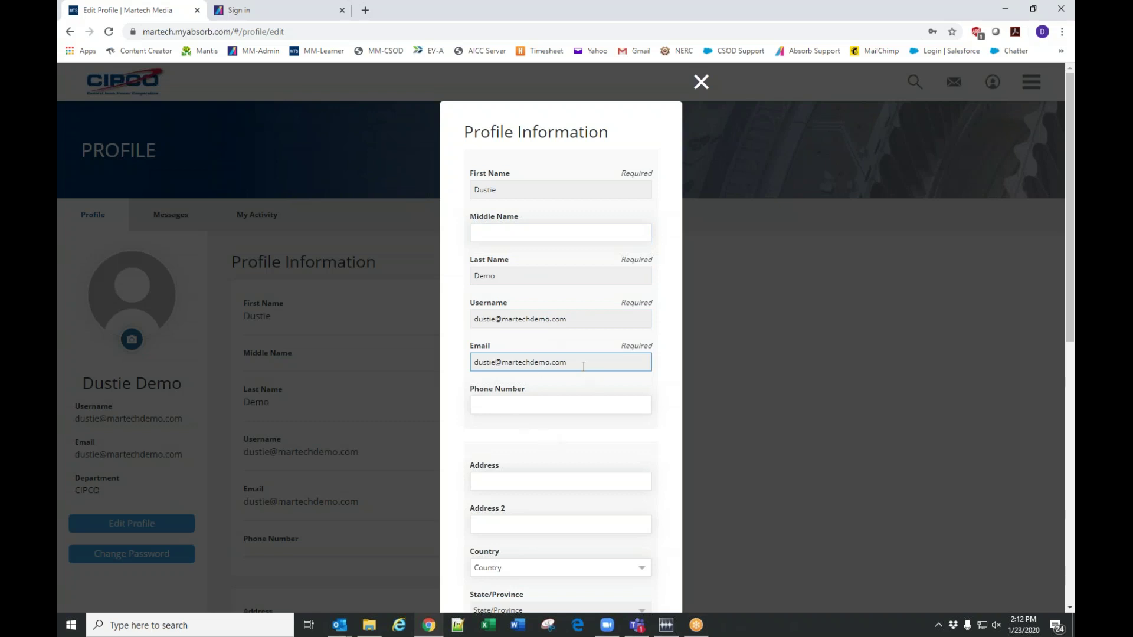
{"action": "scroll", "coordinate": [579, 416], "scroll_direction": "down", "scroll_amount": 7}
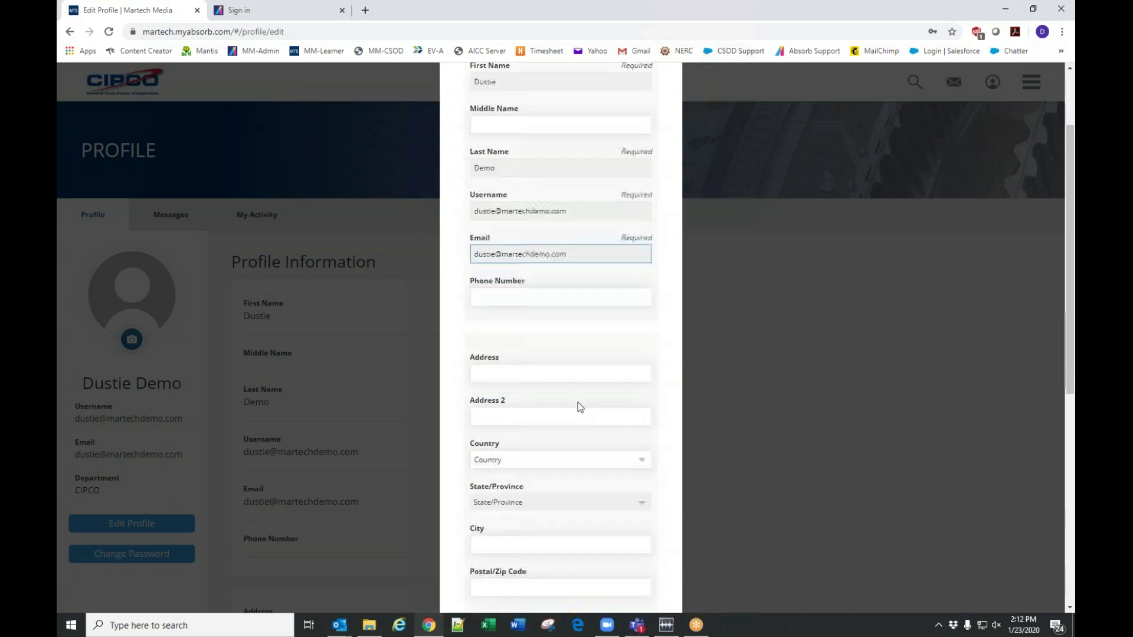
{"action": "scroll", "coordinate": [582, 408], "scroll_direction": "up", "scroll_amount": 5}
{"action": "scroll", "coordinate": [560, 354], "scroll_direction": "up", "scroll_amount": 2}
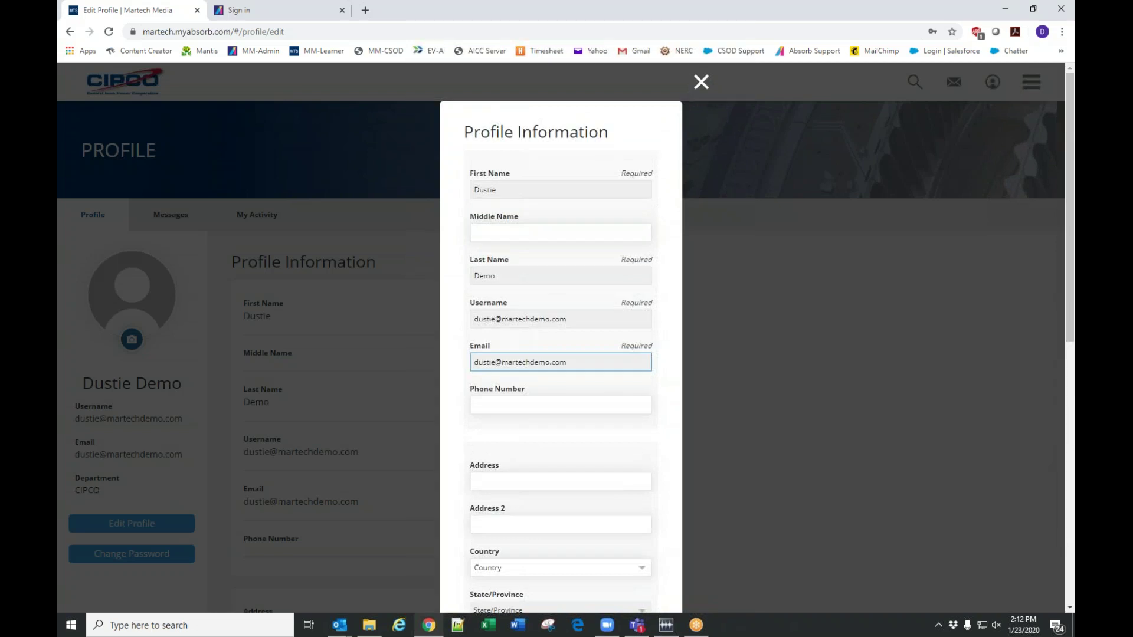
{"action": "left_click", "coordinate": [701, 82]}
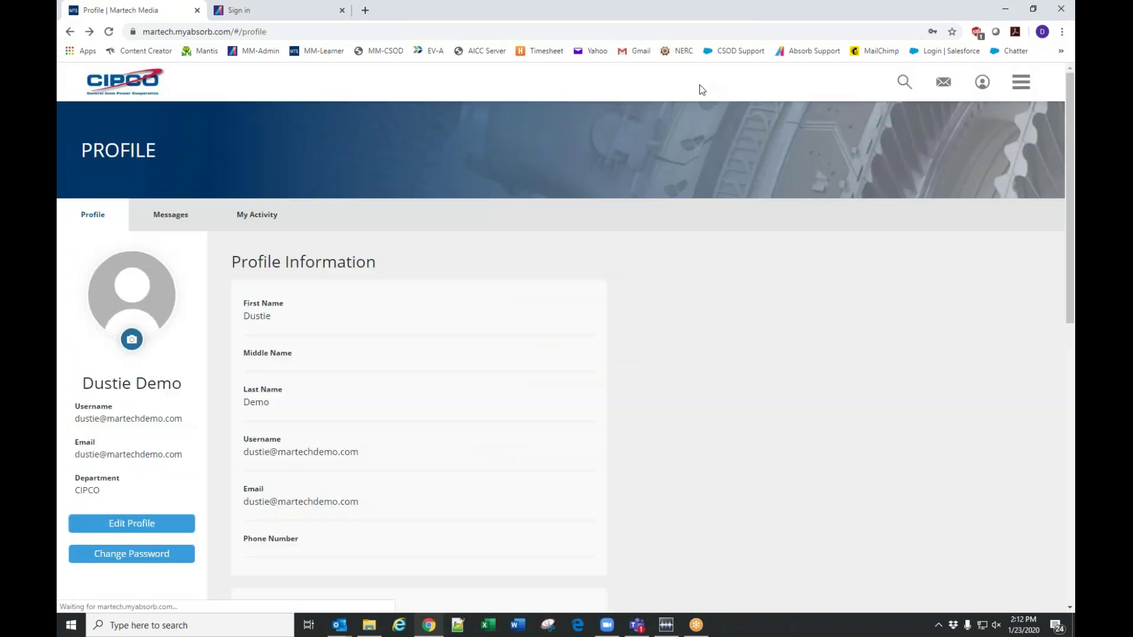
View the Change Password form on the profile page and close it without entering anything
{"action": "left_click", "coordinate": [145, 560]}
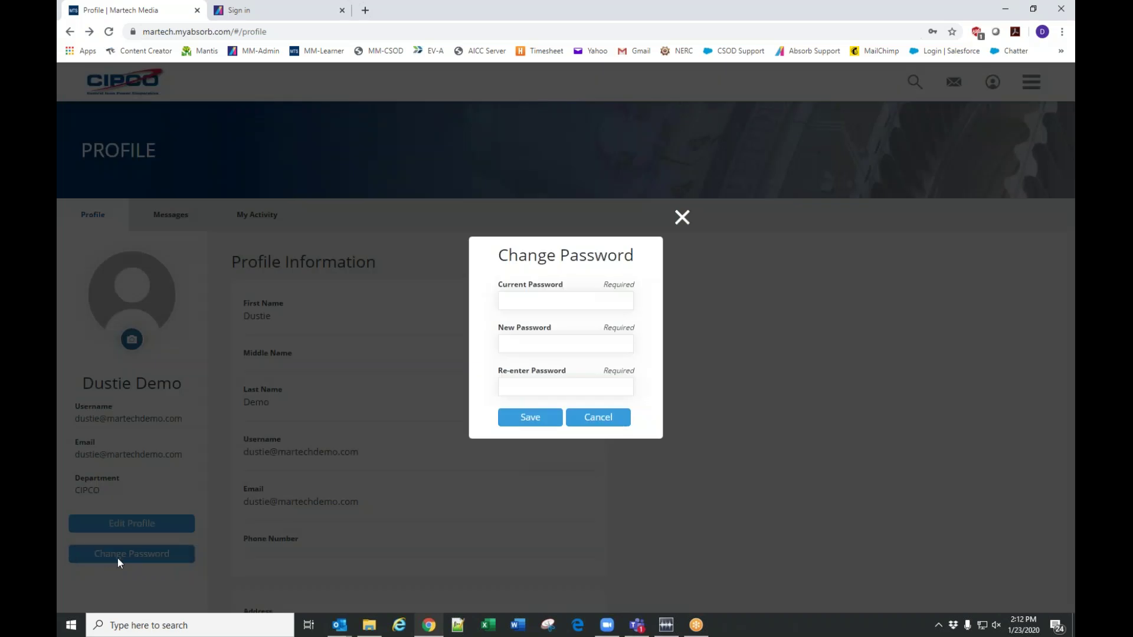
{"action": "left_click", "coordinate": [532, 296]}
{"action": "left_click", "coordinate": [737, 260]}
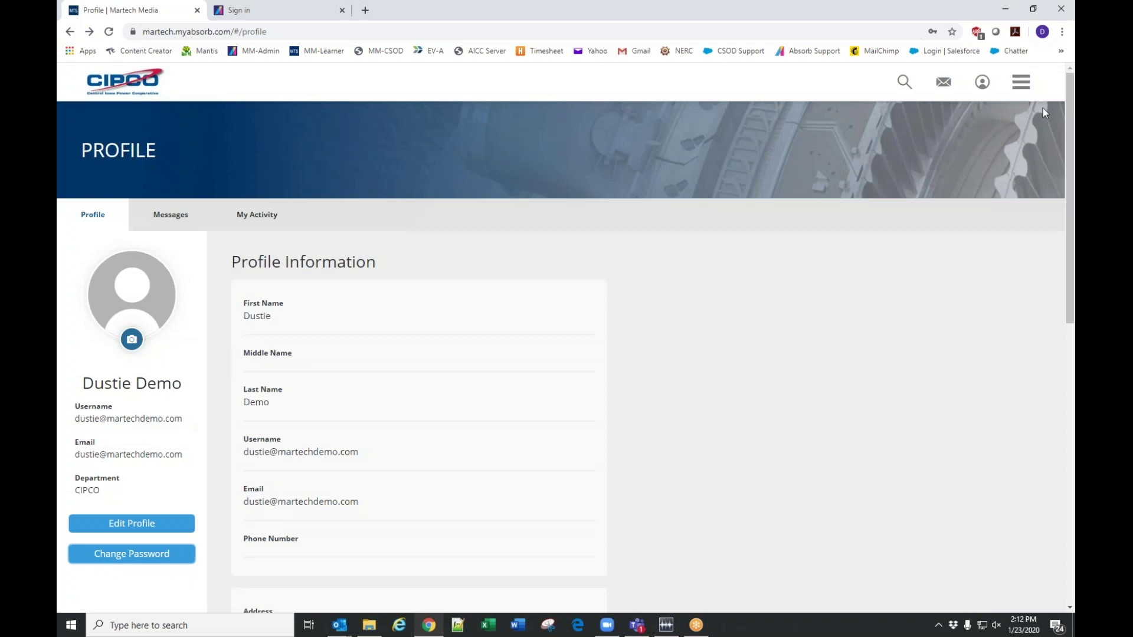
View the calendar of enrolled courses, followed by the learner's course transcript
{"action": "left_click", "coordinate": [1028, 86]}
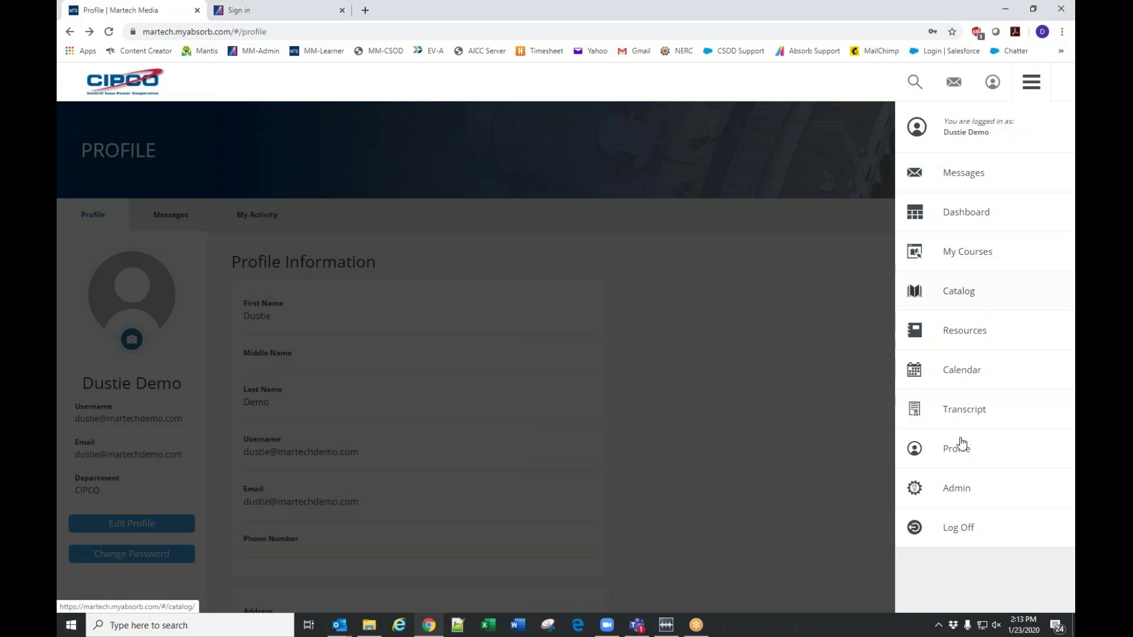
{"action": "left_click", "coordinate": [991, 372]}
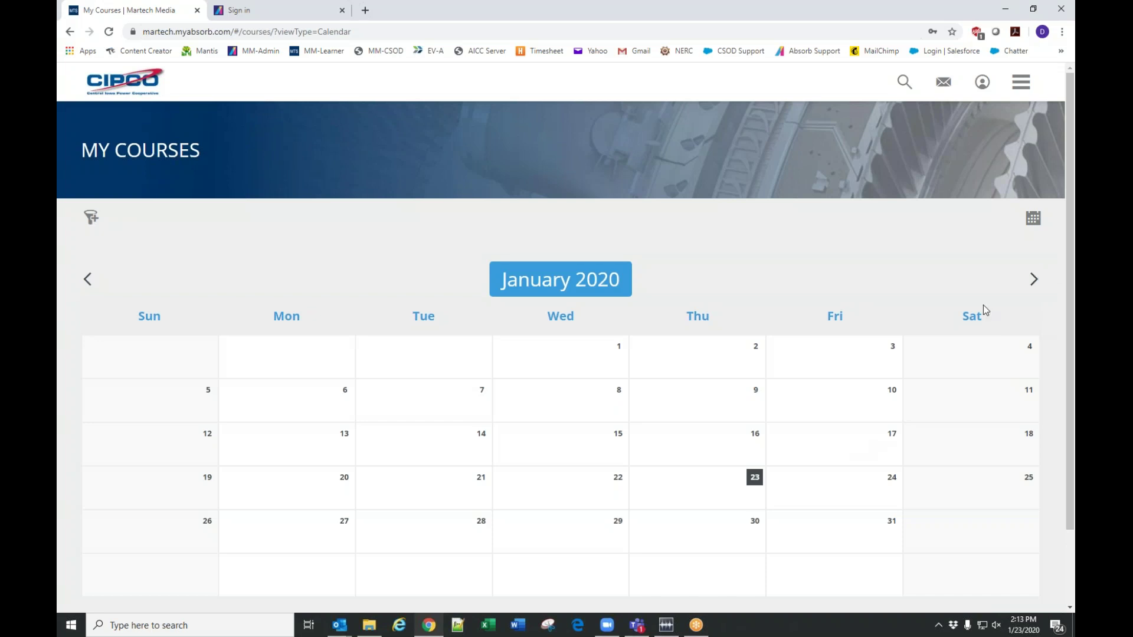
{"action": "left_click", "coordinate": [1025, 83]}
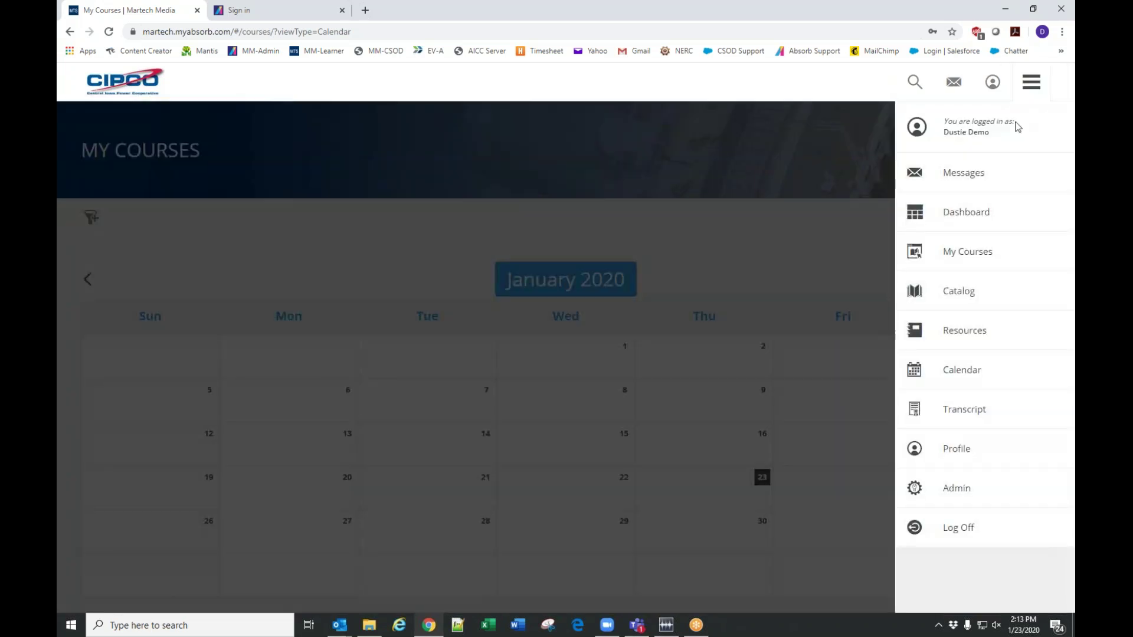
{"action": "left_click", "coordinate": [971, 410]}
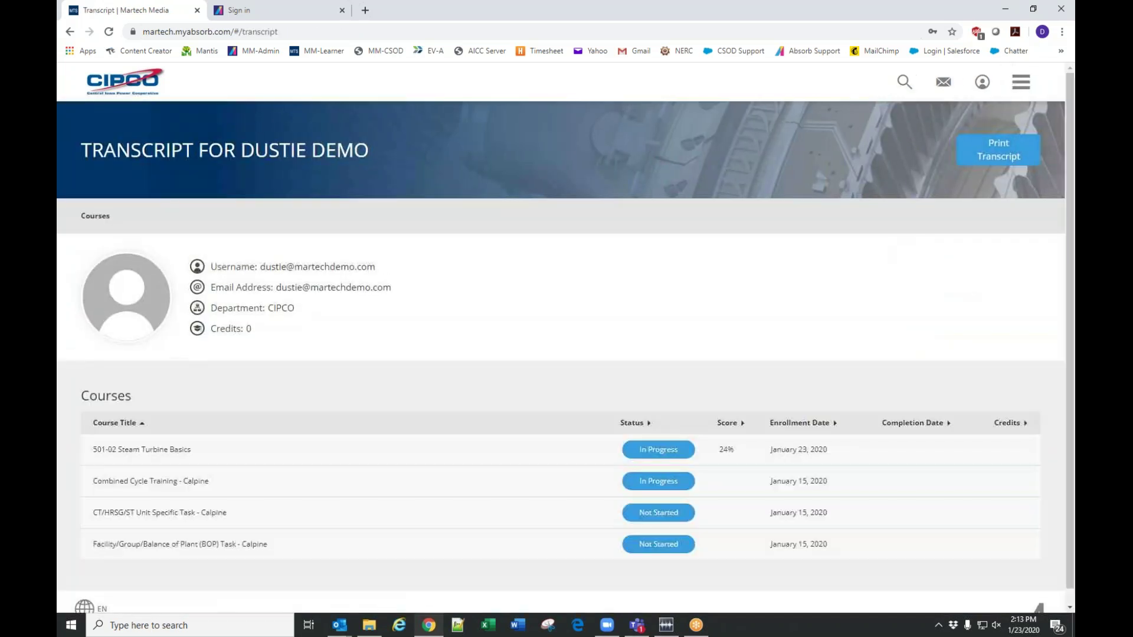
Look over the learner's course transcript page and the portal's navigation options
{"action": "scroll", "coordinate": [710, 373], "scroll_direction": "down", "scroll_amount": 1}
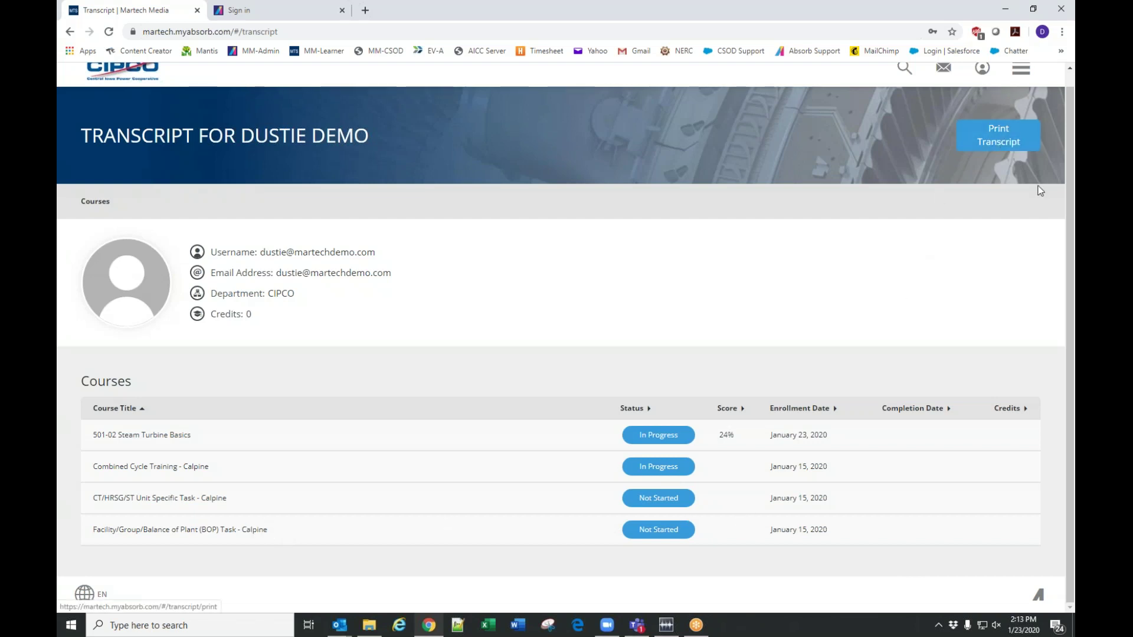
{"action": "scroll", "coordinate": [935, 271], "scroll_direction": "up", "scroll_amount": 1}
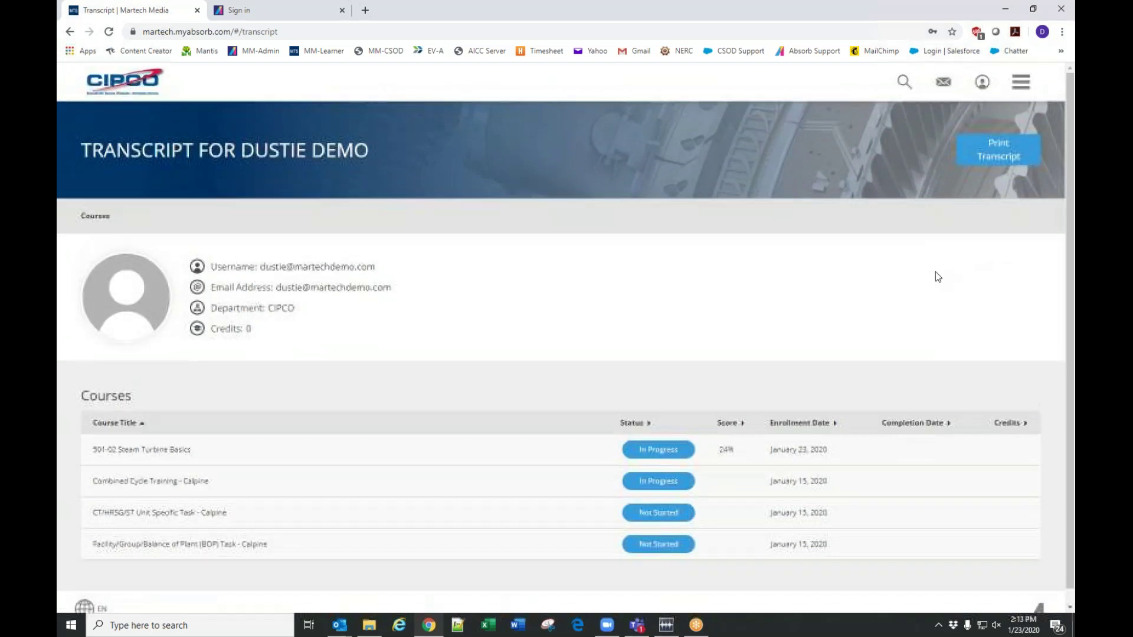
{"action": "left_click", "coordinate": [1021, 82]}
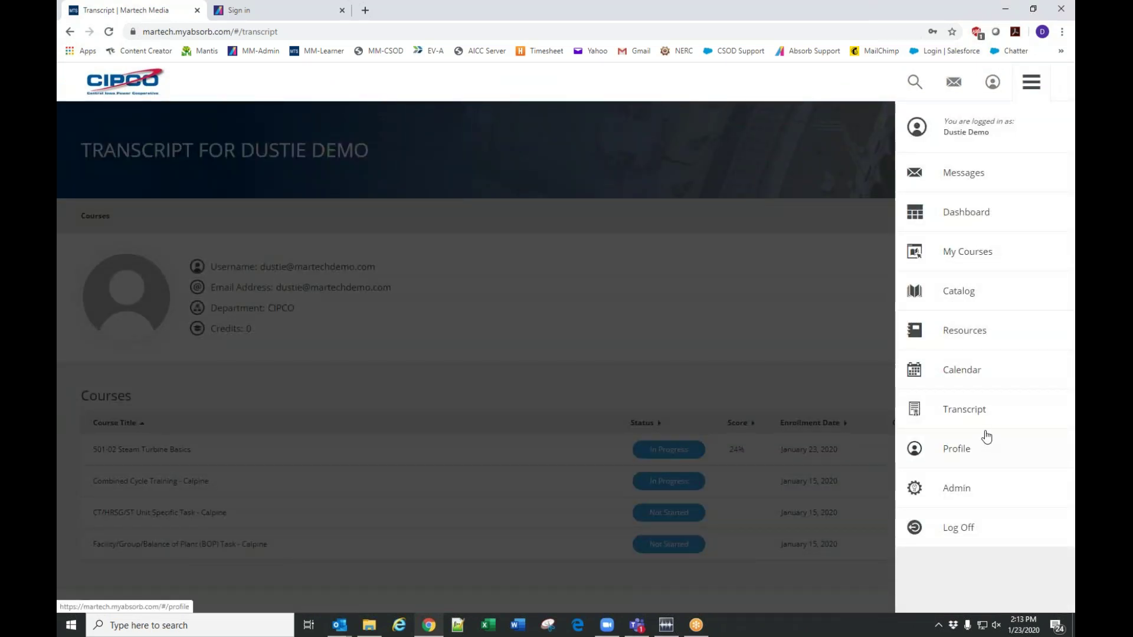
{"action": "left_click", "coordinate": [526, 320]}
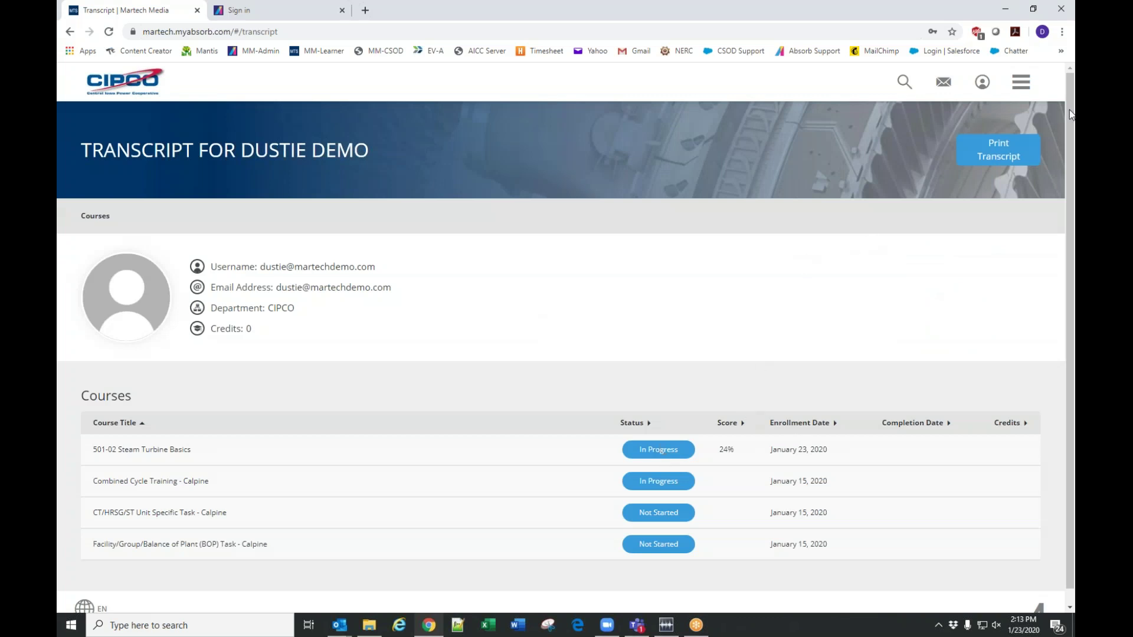
{"action": "left_click", "coordinate": [1021, 87]}
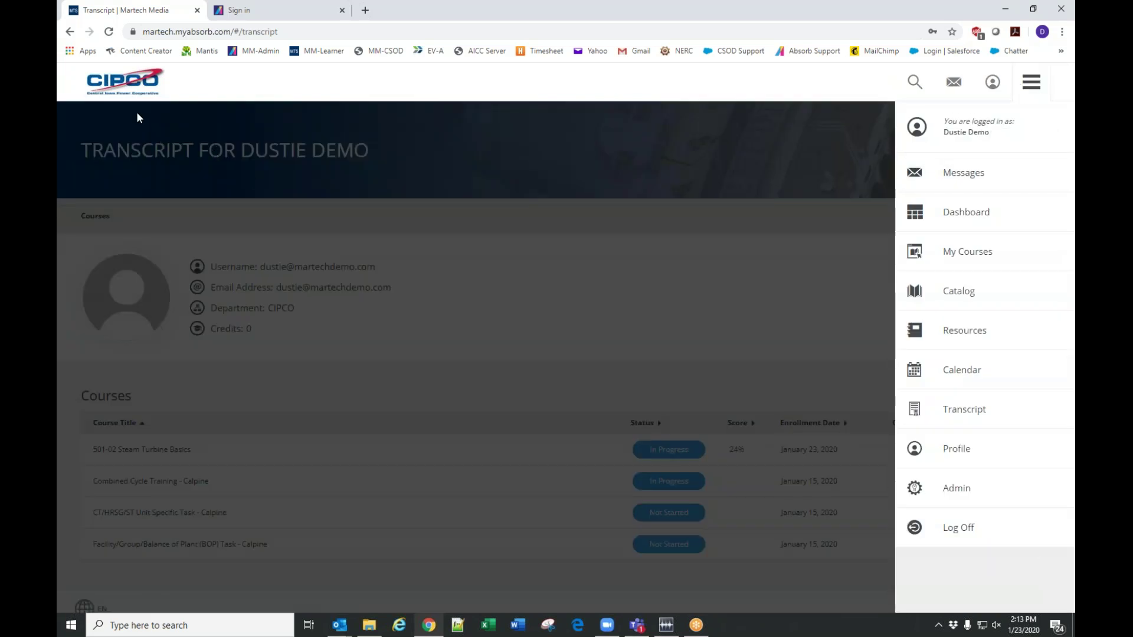
Return to the dashboard and resume the Combined Cycle Training - Calpine curriculum to view its course list
{"action": "left_click", "coordinate": [124, 83]}
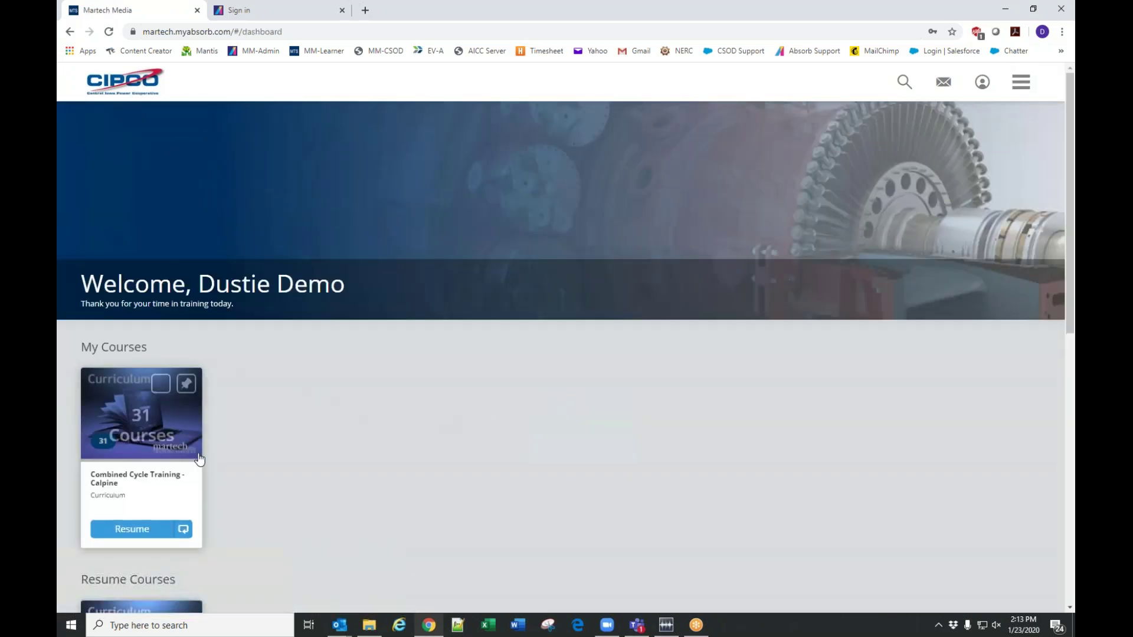
{"action": "left_click", "coordinate": [142, 528]}
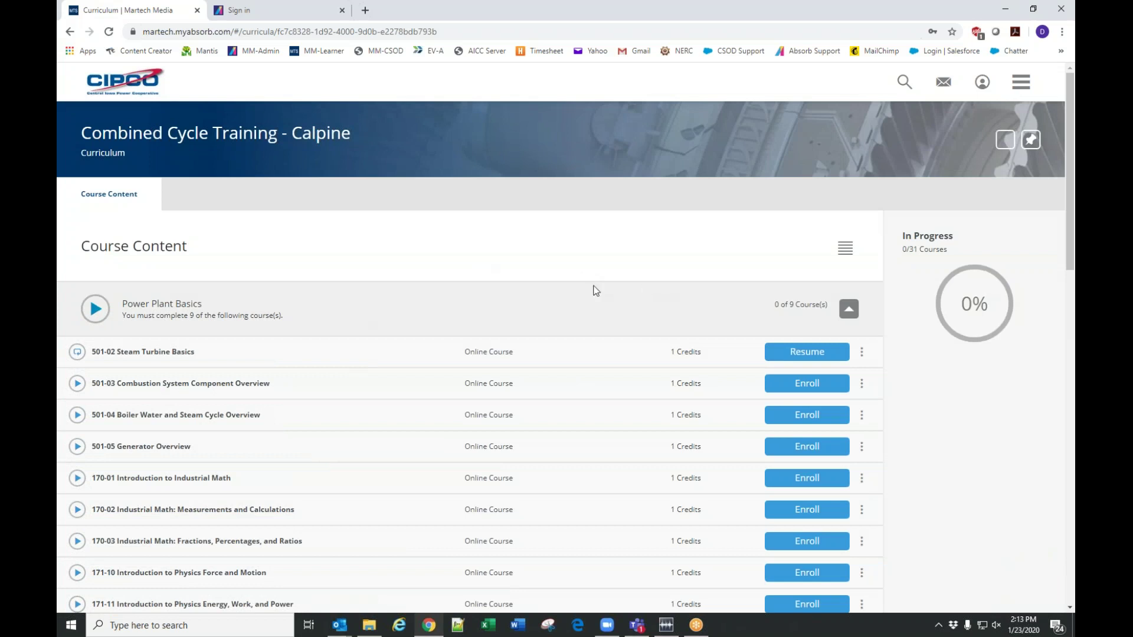
{"action": "scroll", "coordinate": [605, 310], "scroll_direction": "down", "scroll_amount": 2}
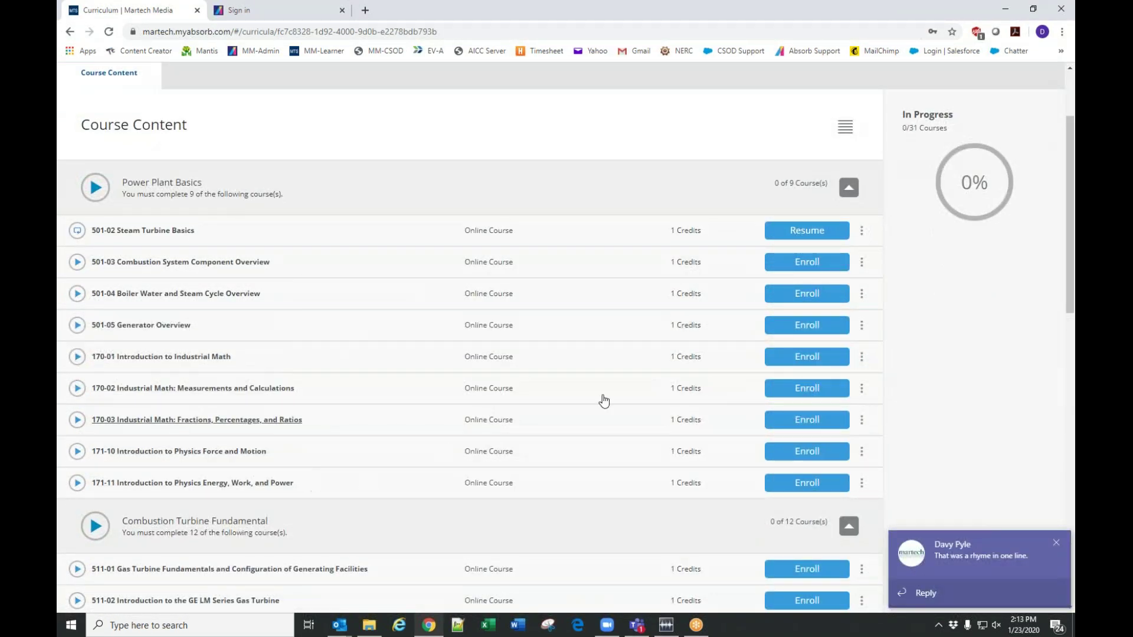
Dismiss the chat notification and check the hidden system tray icons
{"action": "left_click", "coordinate": [1063, 542]}
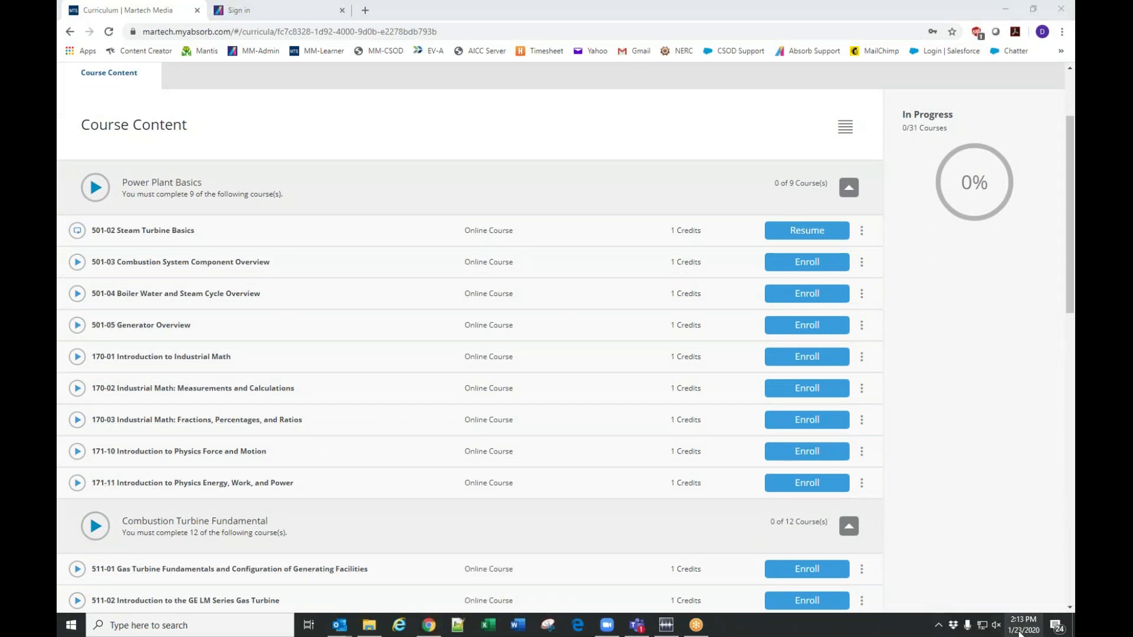
{"action": "left_click", "coordinate": [943, 628]}
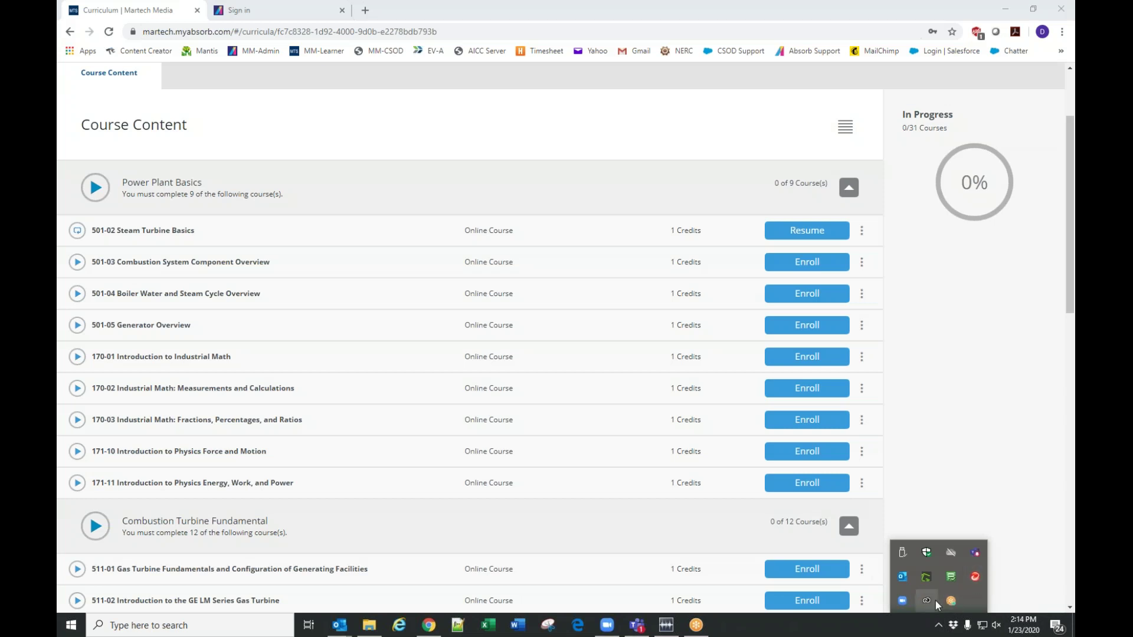
{"action": "left_click", "coordinate": [1000, 448]}
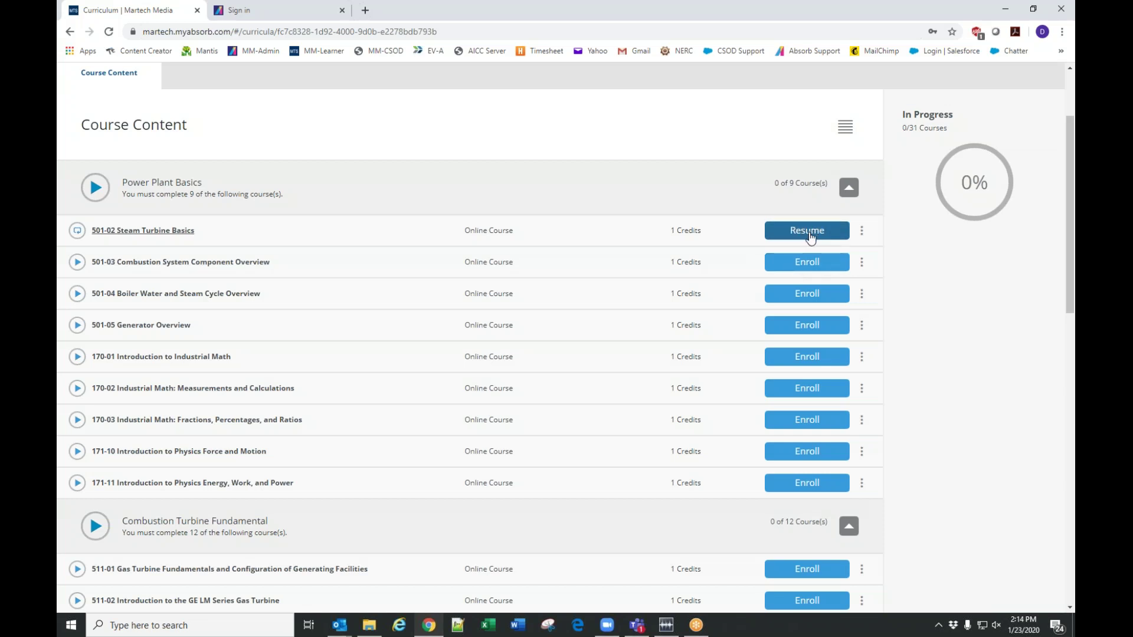
Resume the 501-02 Steam Turbine Basics course from the curriculum and start its lesson
{"action": "left_click", "coordinate": [809, 232]}
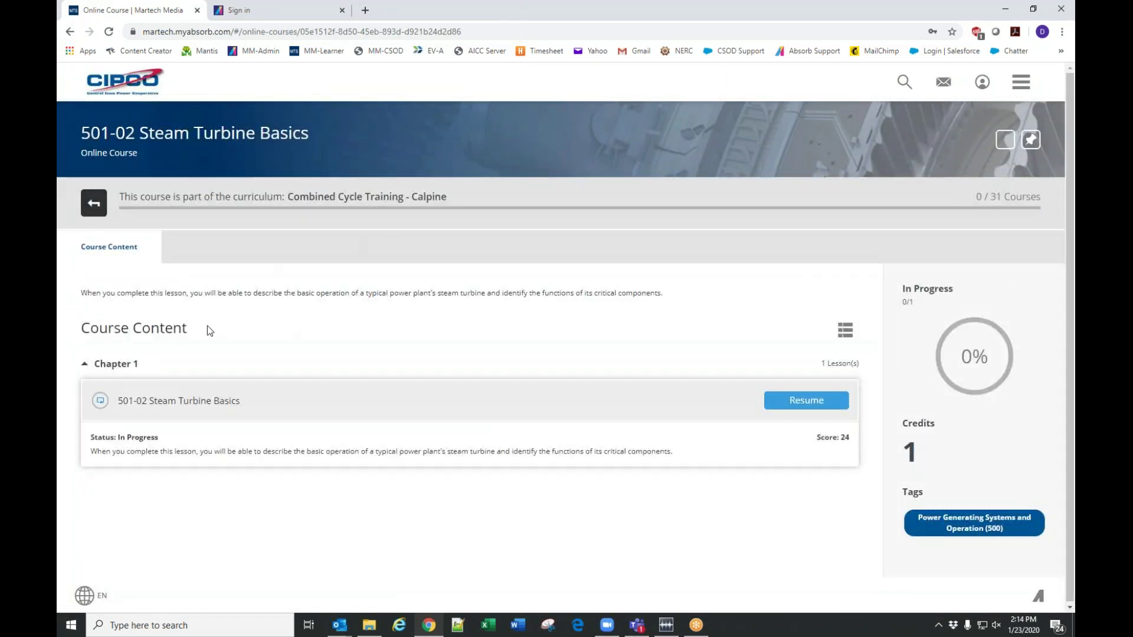
{"action": "left_click", "coordinate": [816, 408]}
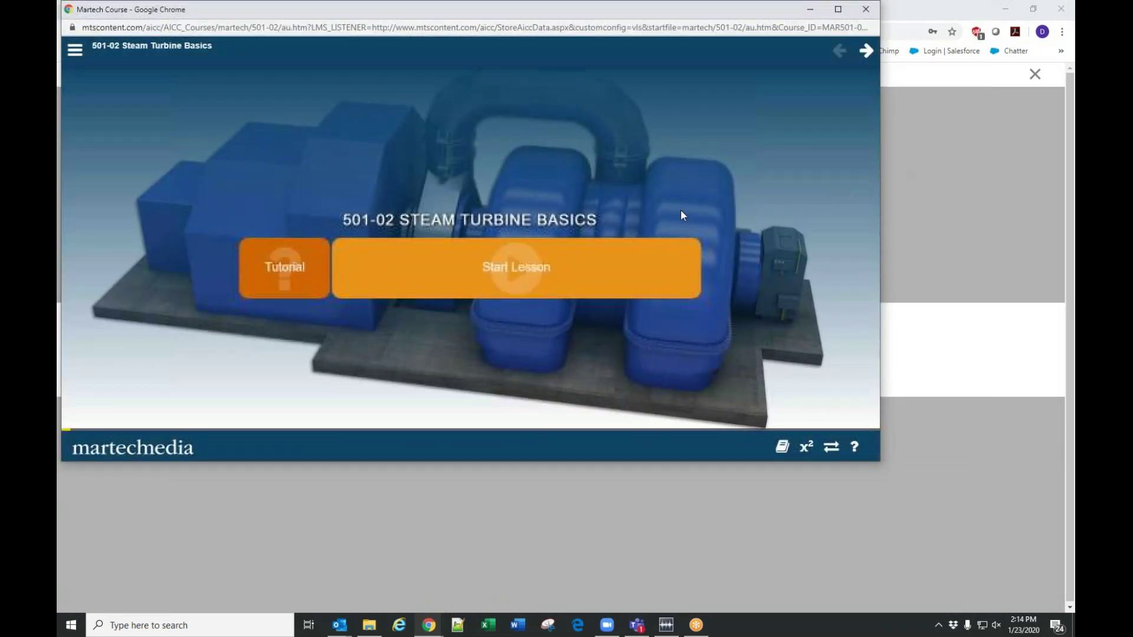
{"action": "left_click", "coordinate": [519, 271]}
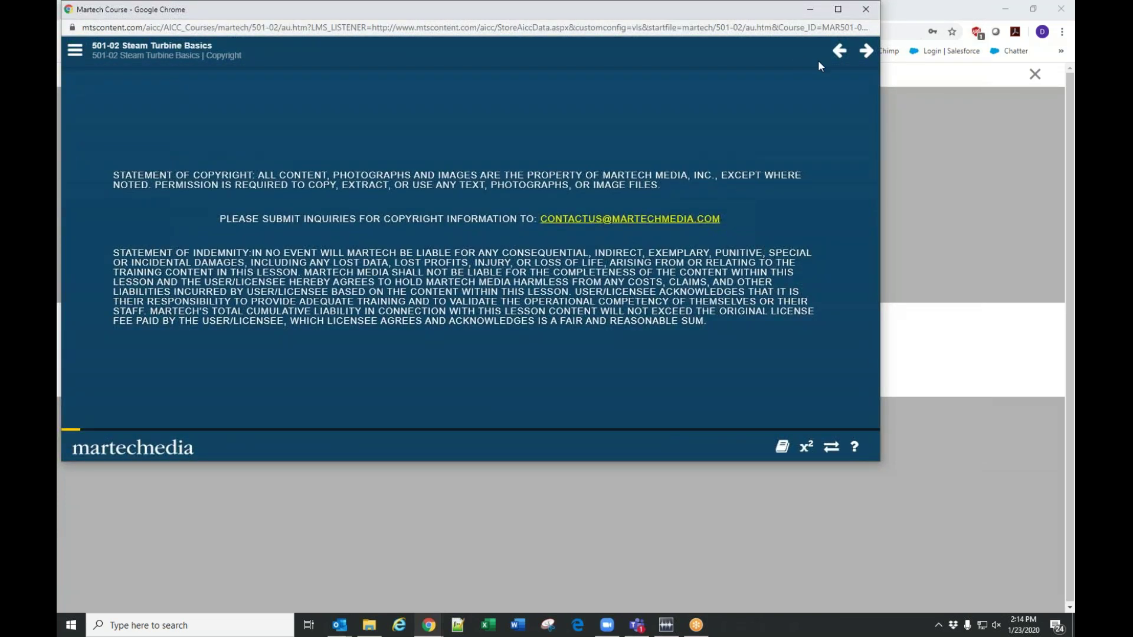
Advance past the copyright page to Lesson Overview Page 1, raise the system volume and pause the narration
{"action": "left_click", "coordinate": [866, 53]}
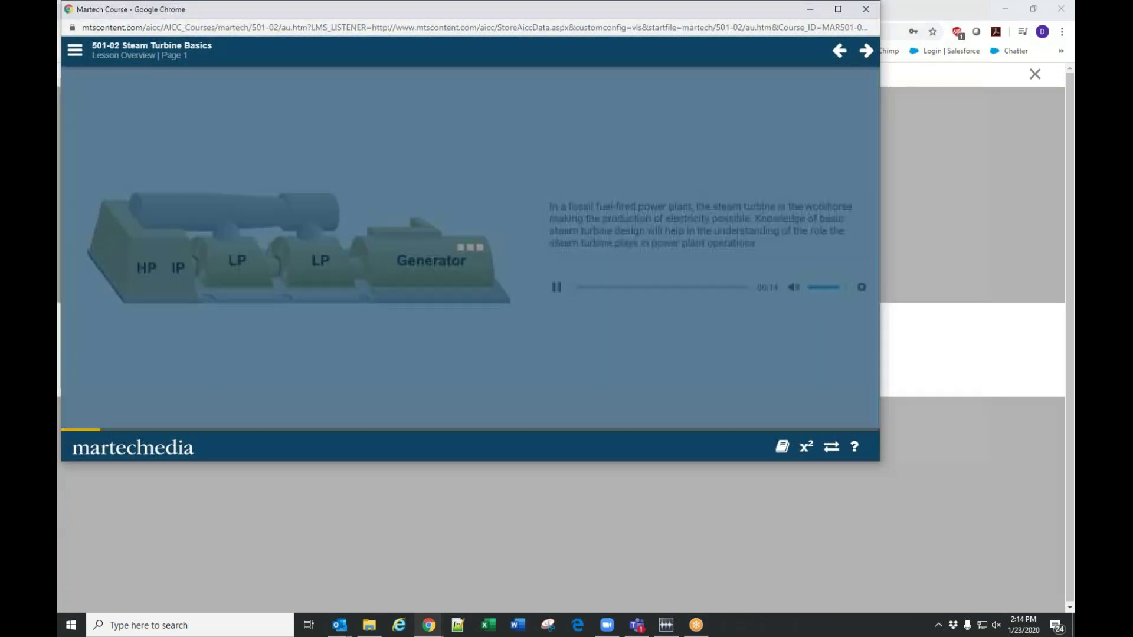
{"action": "key", "text": "XF86AudioRaiseVolume"}
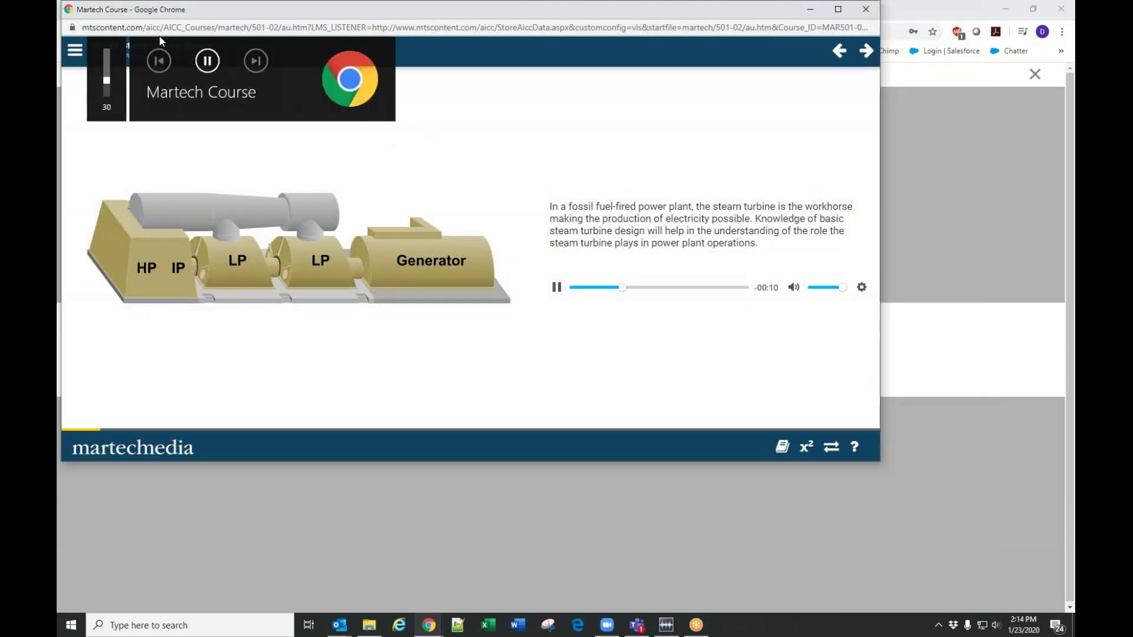
{"action": "left_click", "coordinate": [556, 287]}
Show the lesson outline and jump to Pages 8, 10 and 7 of the Basic Steam Turbine Design section
{"action": "left_click", "coordinate": [78, 53]}
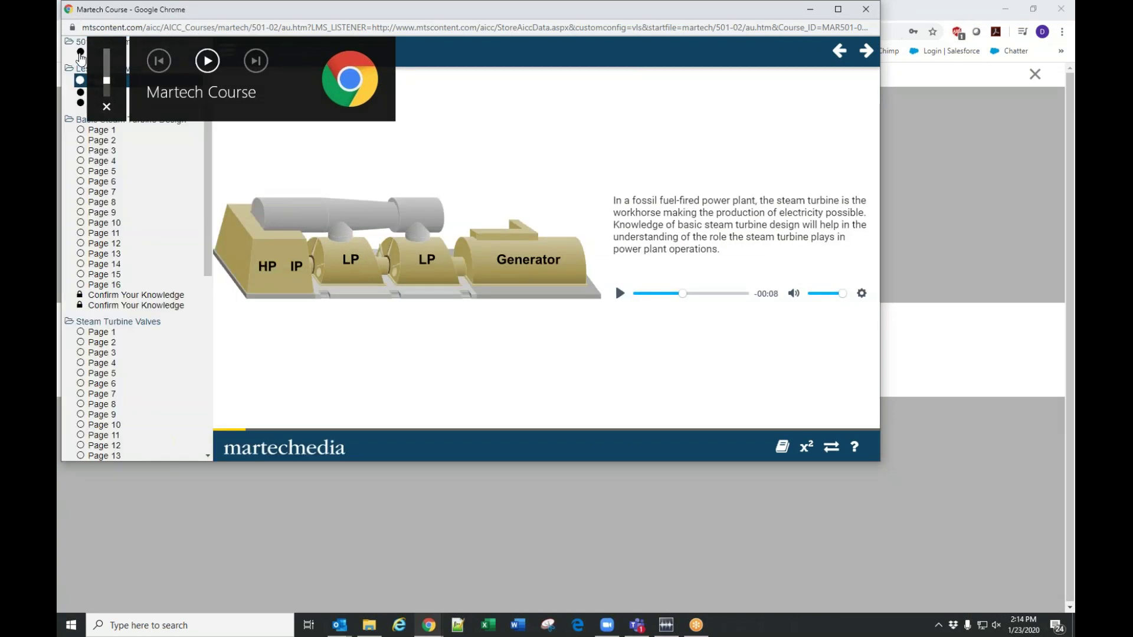
{"action": "left_click", "coordinate": [102, 201]}
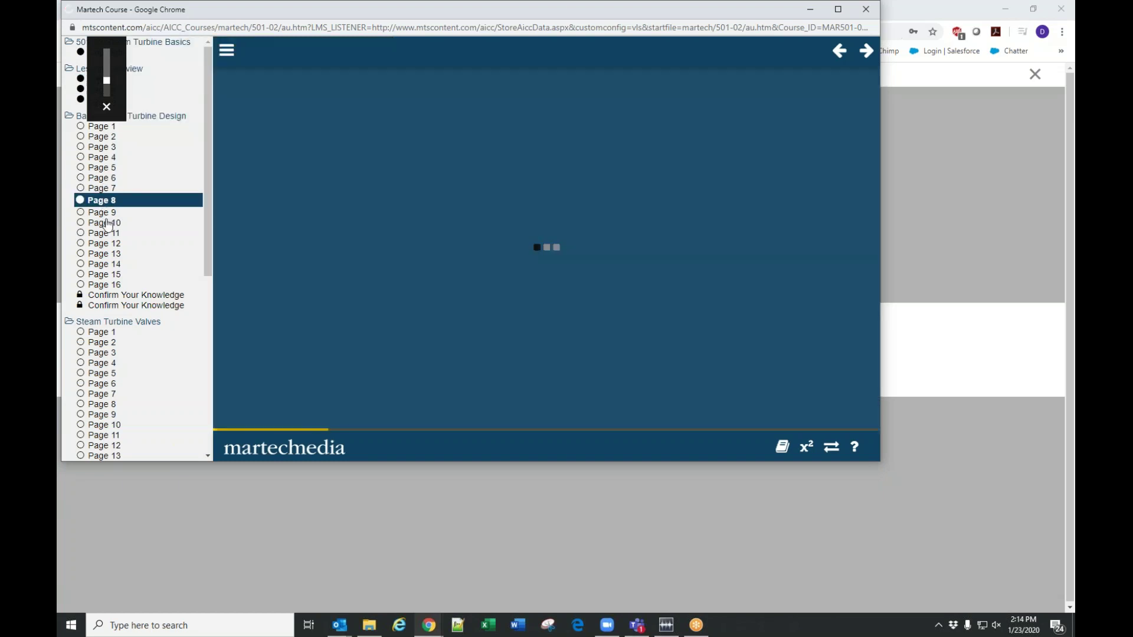
{"action": "left_click", "coordinate": [105, 224]}
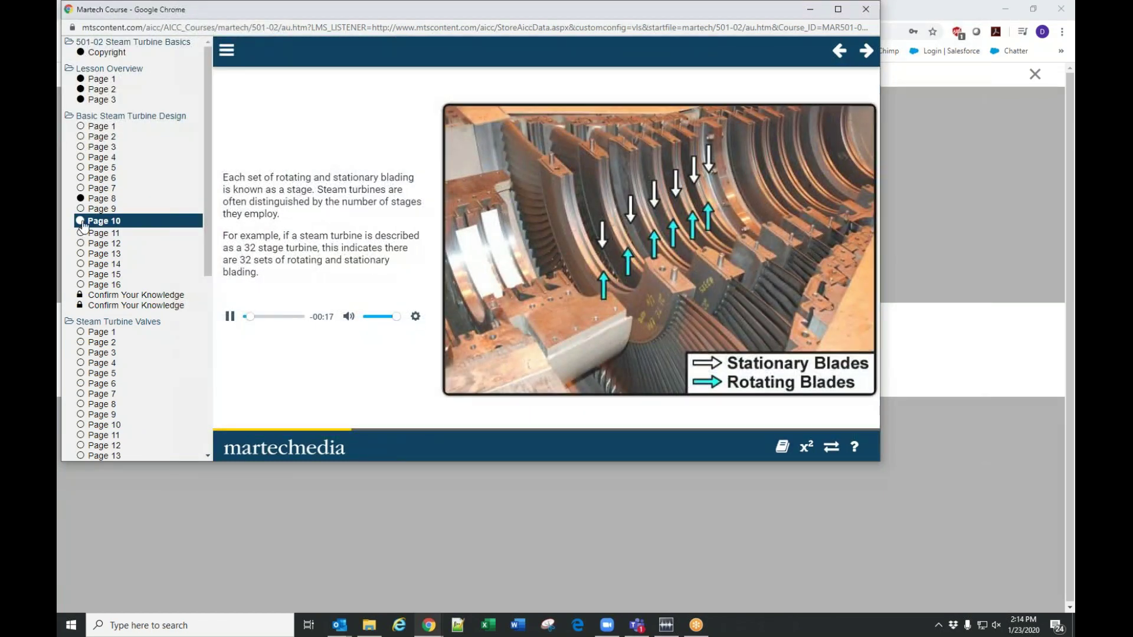
{"action": "left_click", "coordinate": [103, 189]}
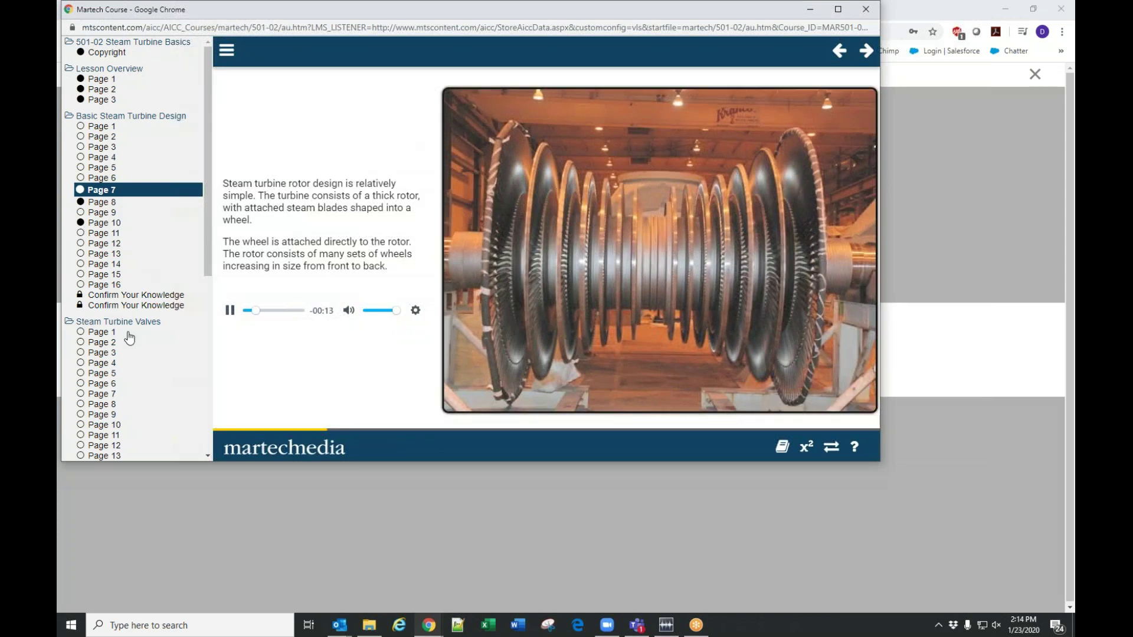
Answer the second Confirm Your Knowledge question under Steam Turbine Valves, submitting "control valves" first and "reheat and intercept valves" second
{"action": "scroll", "coordinate": [122, 362], "scroll_direction": "down", "scroll_amount": 5}
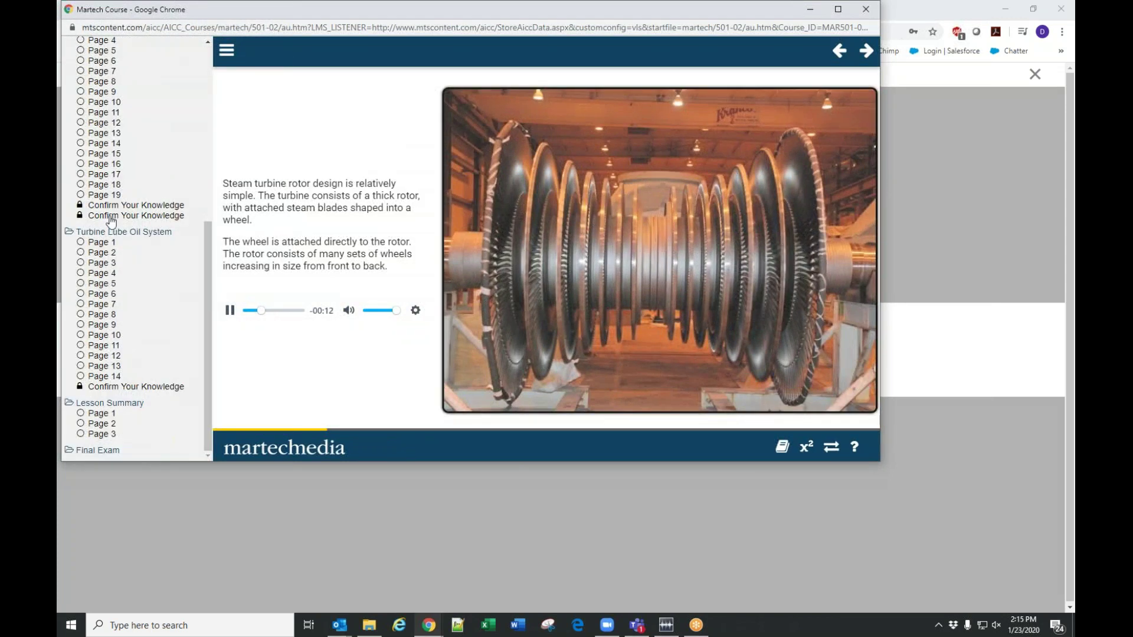
{"action": "left_click", "coordinate": [118, 216]}
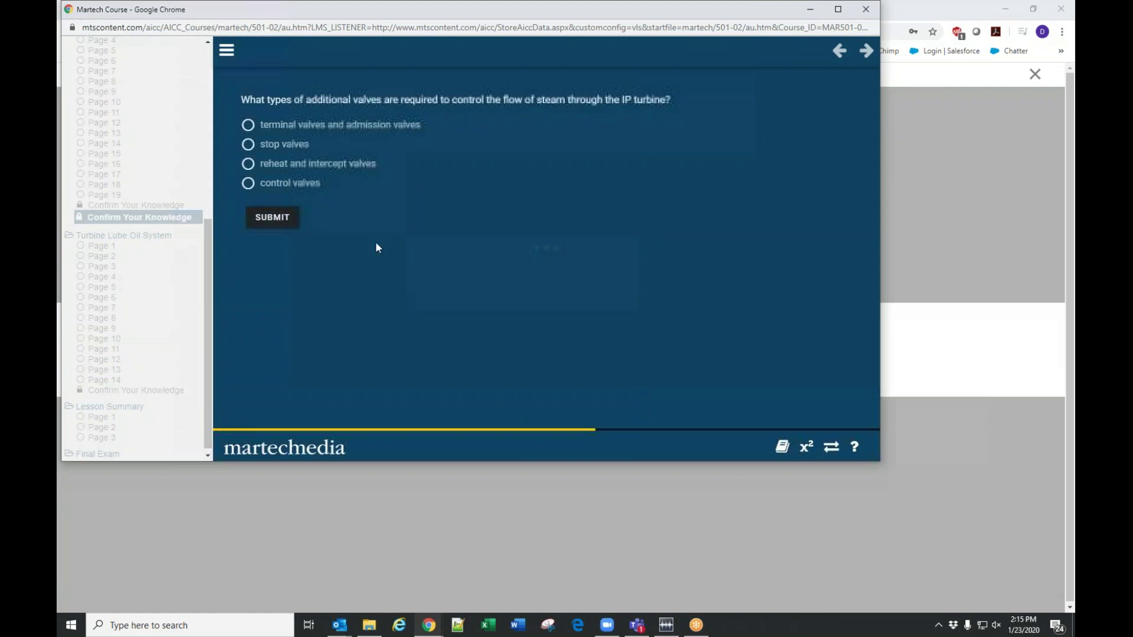
{"action": "left_click", "coordinate": [272, 185]}
{"action": "left_click", "coordinate": [272, 219]}
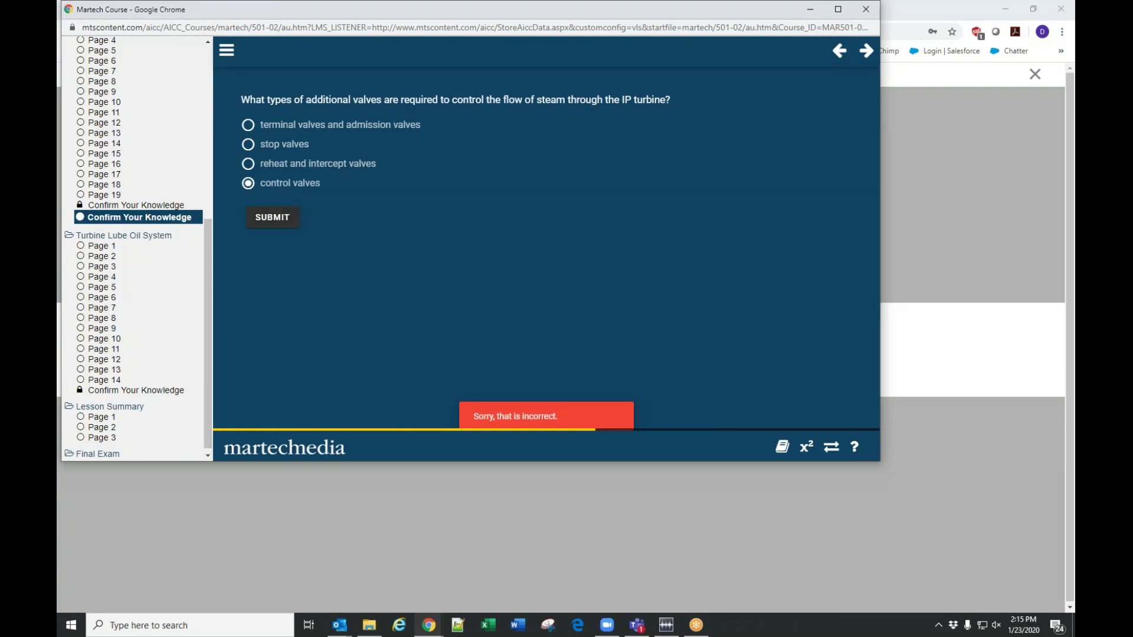
{"action": "left_click", "coordinate": [282, 167]}
{"action": "left_click", "coordinate": [281, 221]}
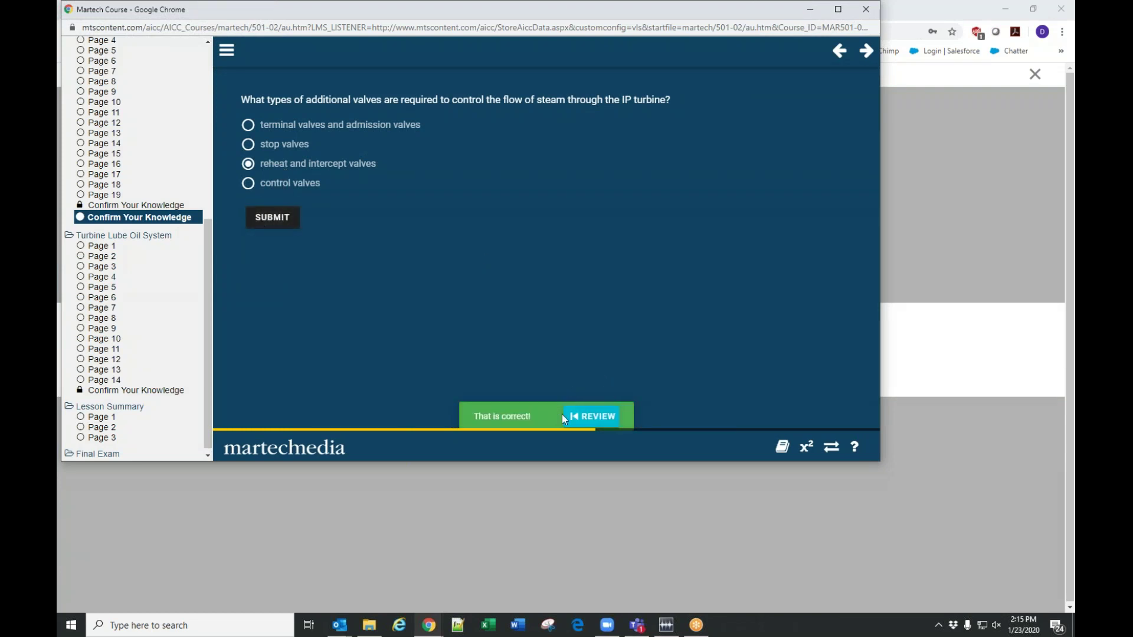
{"action": "left_click", "coordinate": [597, 416]}
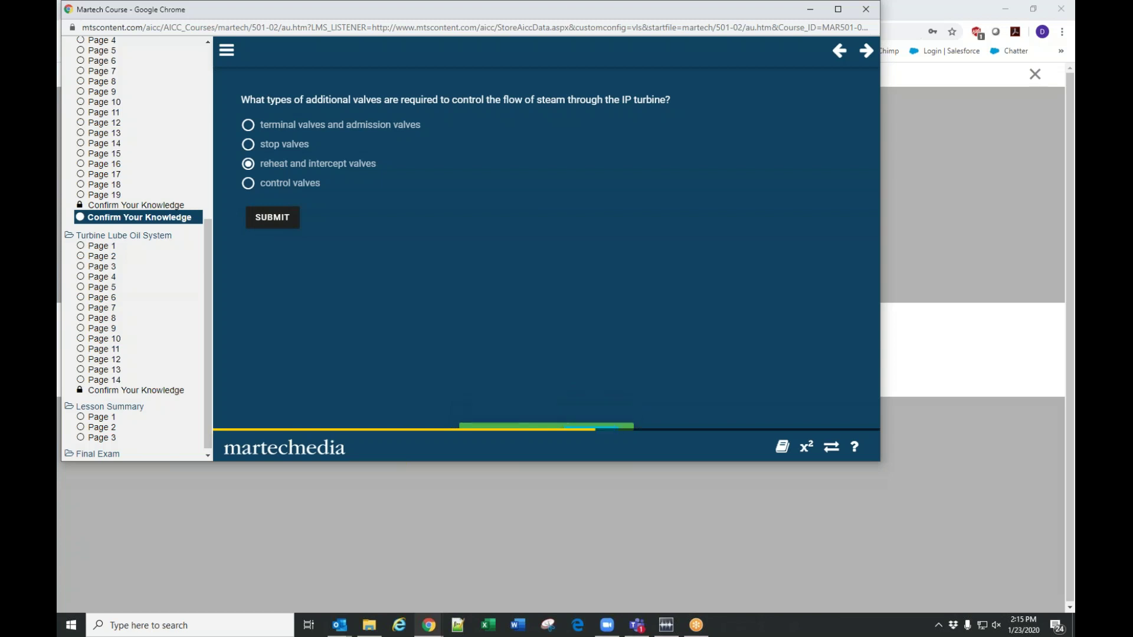
Submit the first Confirm Your Knowledge question under Steam Turbine Valves without an answer and review its related lesson page
{"action": "left_click", "coordinate": [140, 206]}
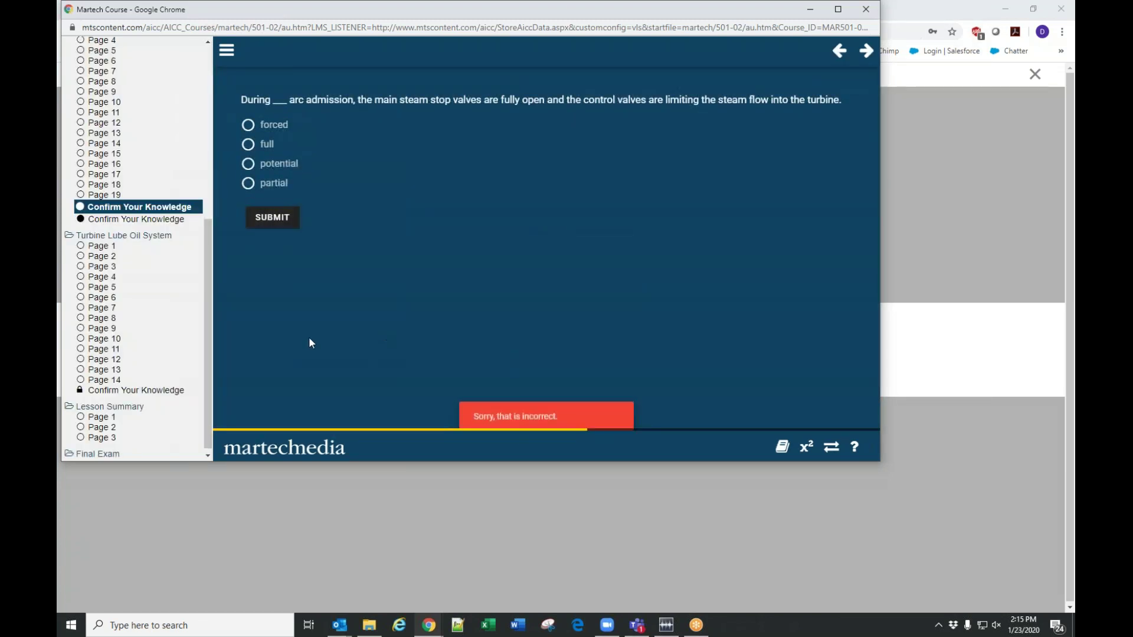
{"action": "left_click", "coordinate": [274, 217]}
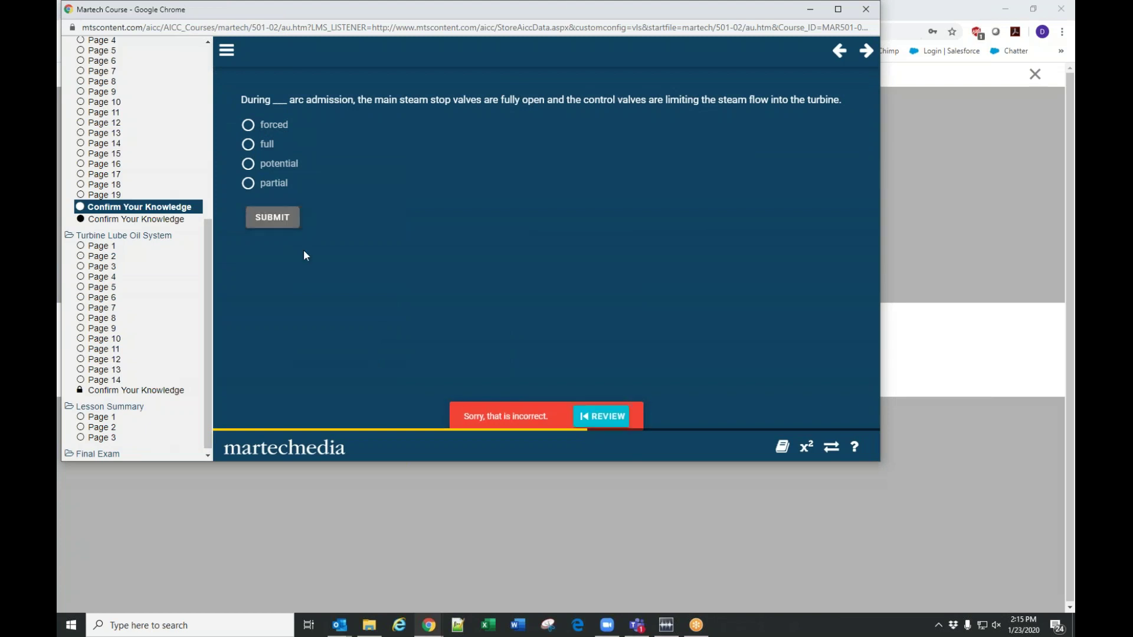
{"action": "left_click", "coordinate": [601, 418]}
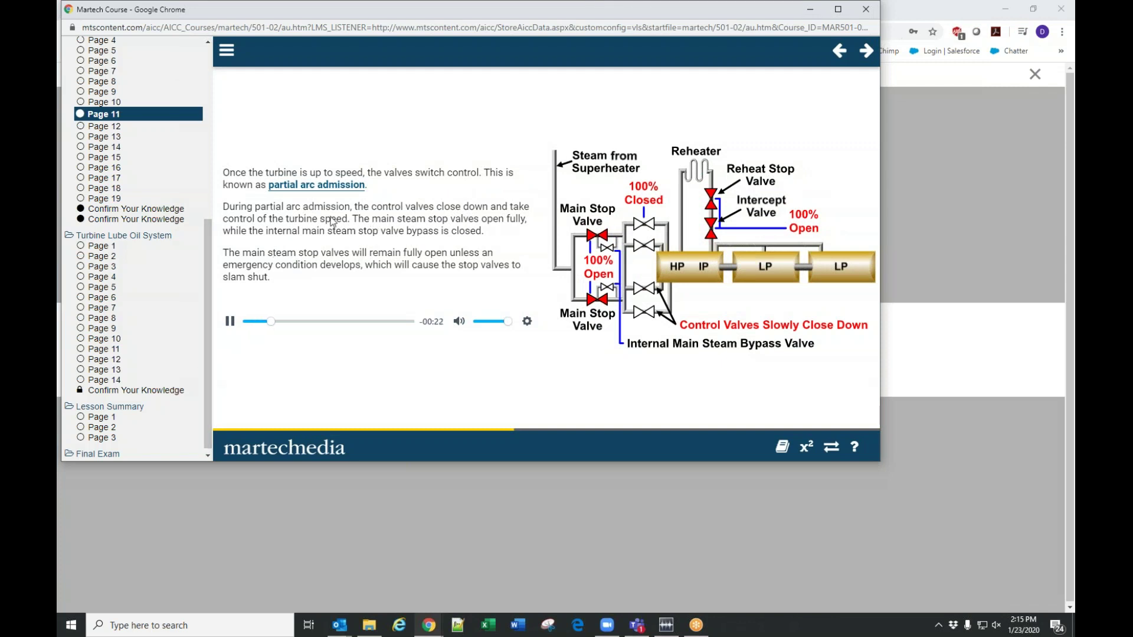
Start the Final Exam and submit "mechanical energy; electrical energy" for question 1
{"action": "scroll", "coordinate": [132, 295], "scroll_direction": "down", "scroll_amount": 1}
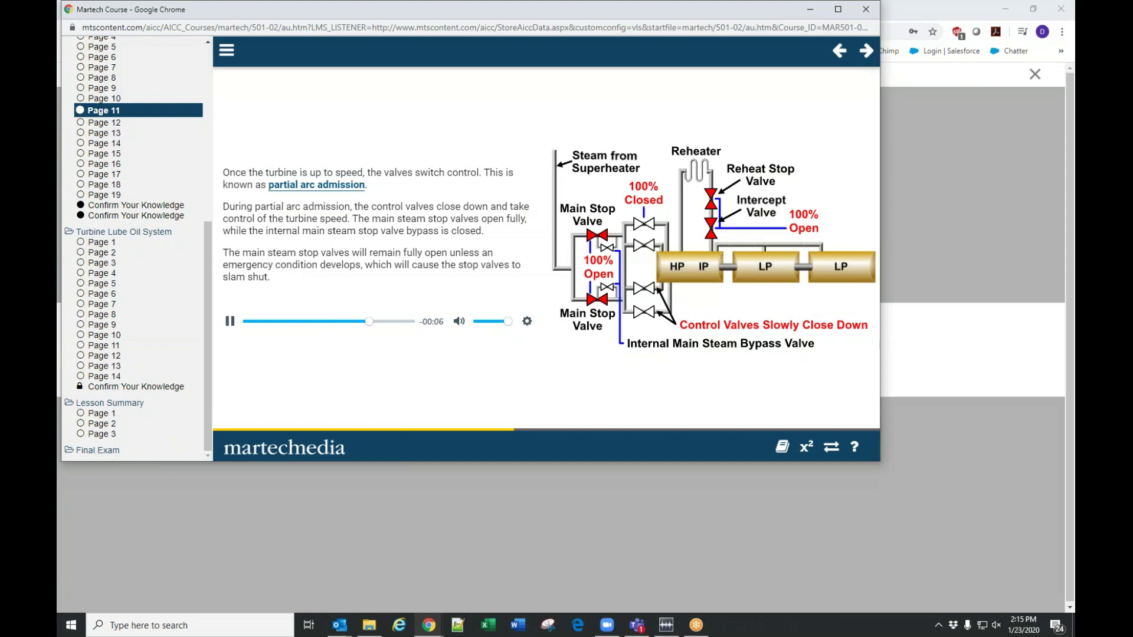
{"action": "left_click", "coordinate": [117, 447]}
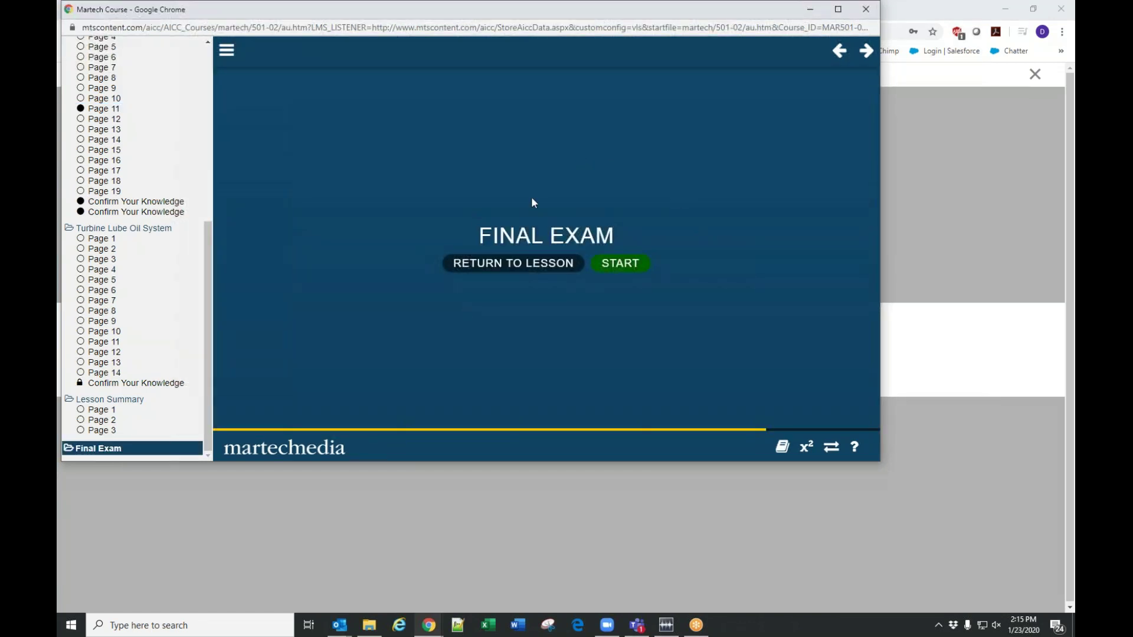
{"action": "left_click", "coordinate": [618, 267]}
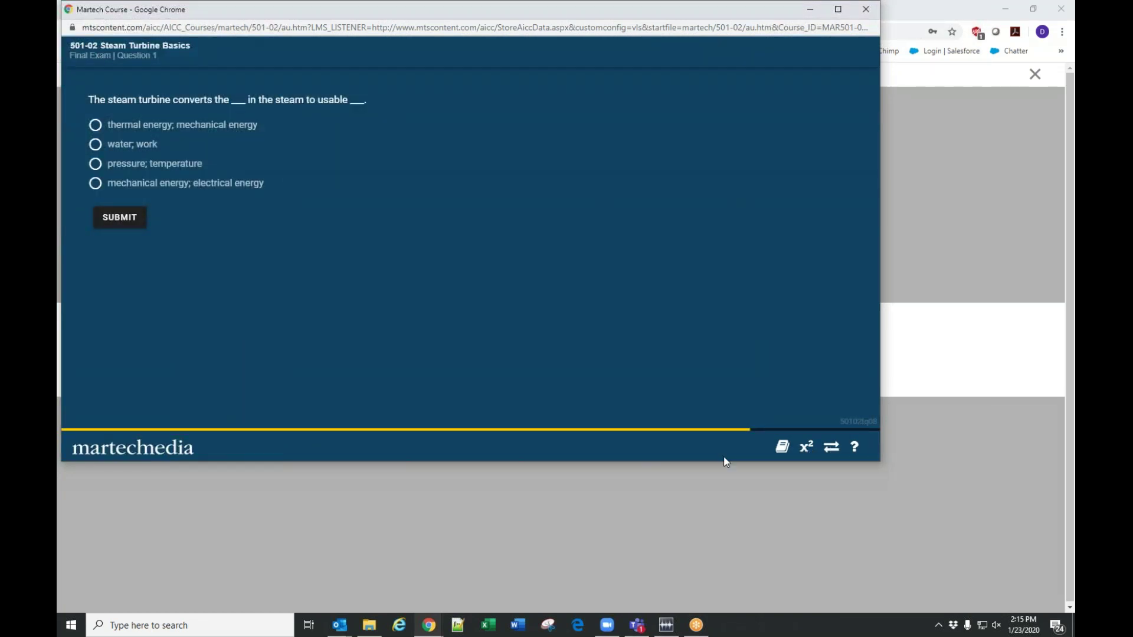
{"action": "left_click", "coordinate": [140, 183]}
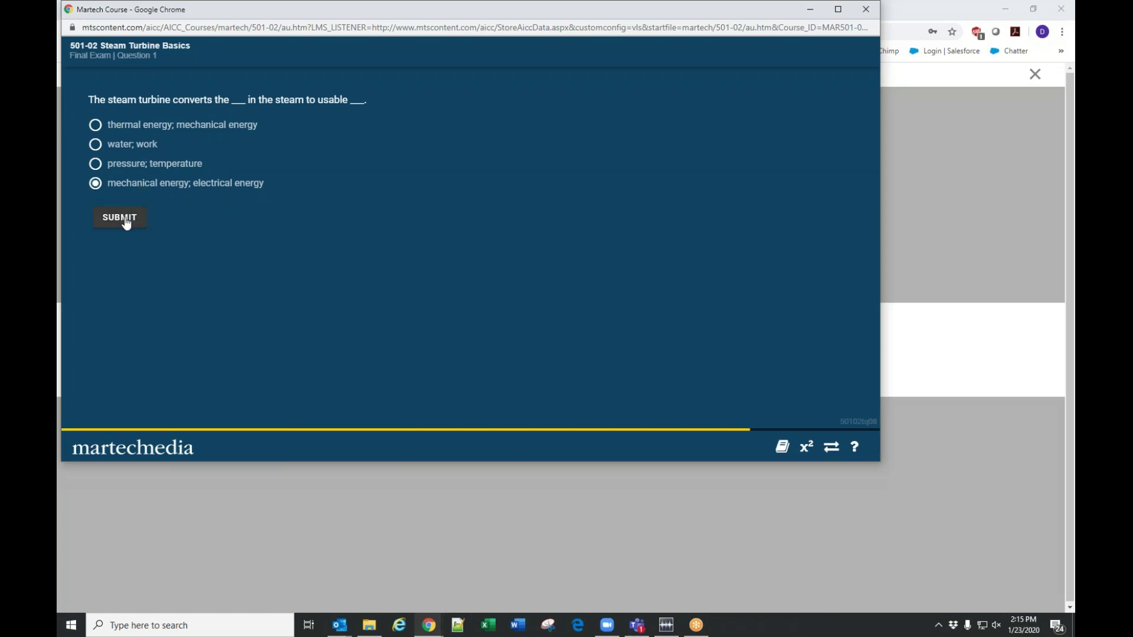
{"action": "left_click", "coordinate": [125, 217]}
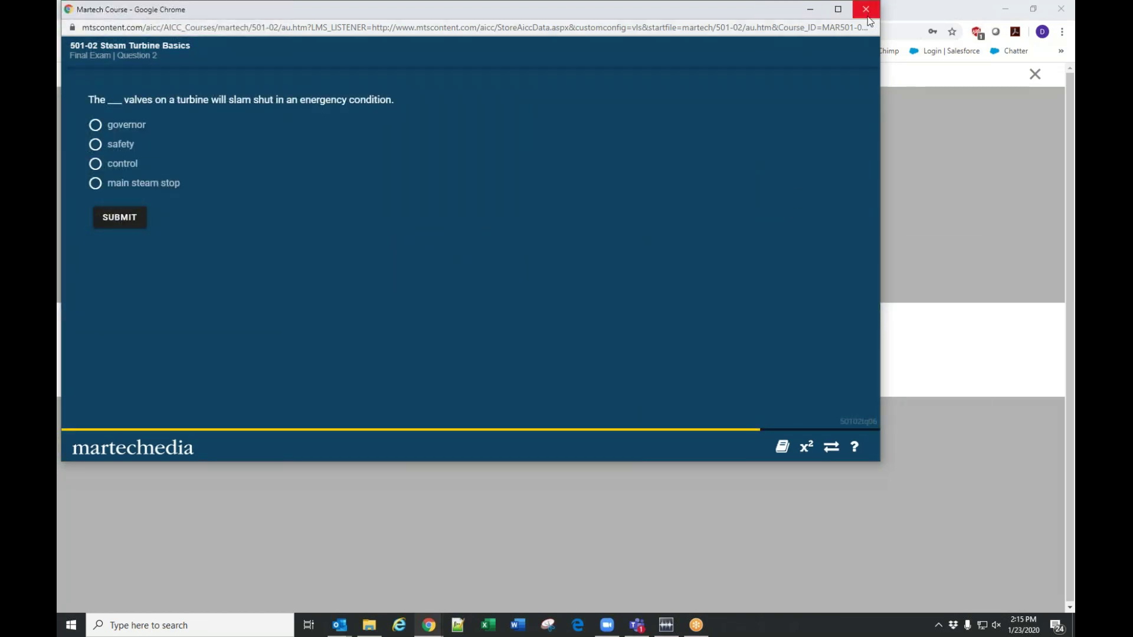
Submit "main steam stop" for Final Exam question 2 and "lubrication of turbine bearings" for question 3
{"action": "left_click", "coordinate": [143, 184]}
{"action": "left_click", "coordinate": [125, 218]}
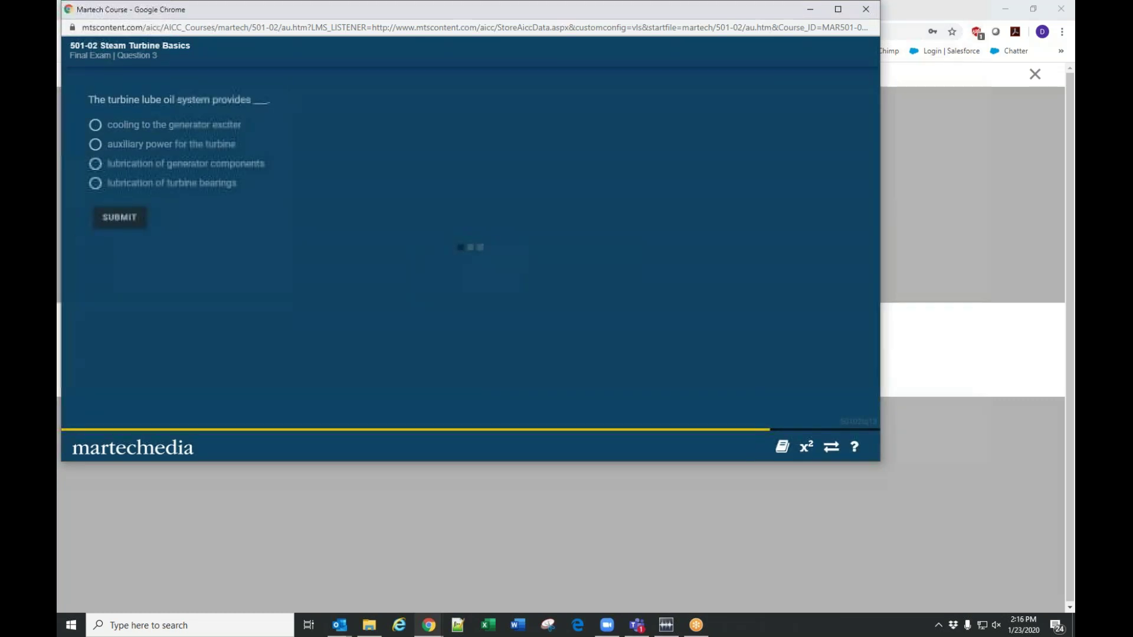
{"action": "left_click", "coordinate": [118, 186]}
{"action": "left_click", "coordinate": [119, 217]}
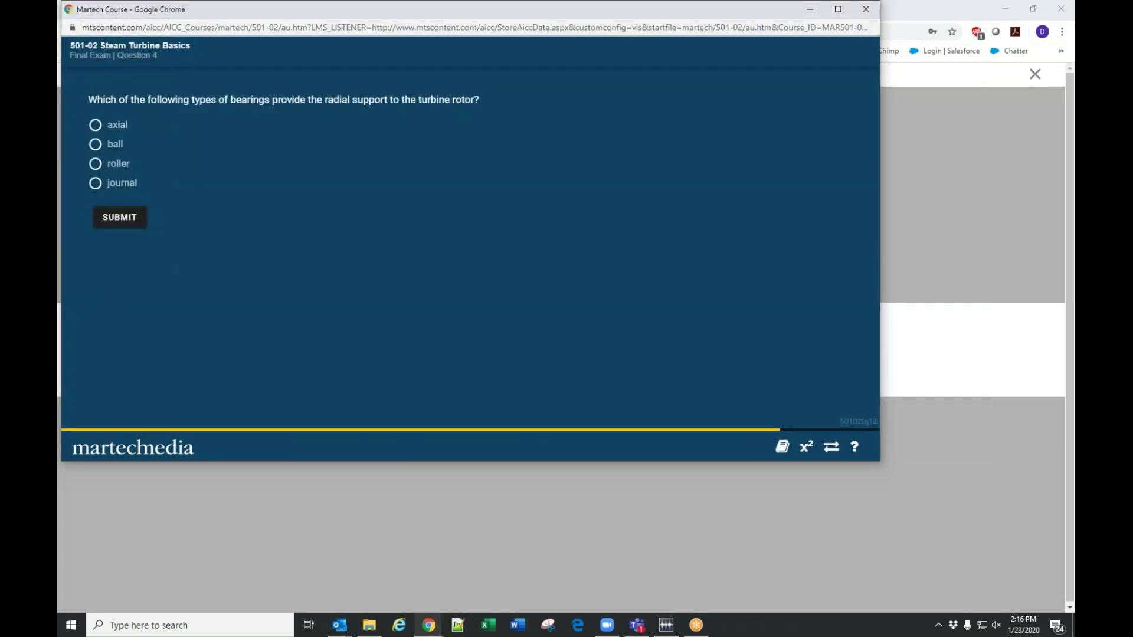
Submit "journal" for Final Exam question 4, submit question 5, and submit "control" for question 6
{"action": "left_click", "coordinate": [120, 184]}
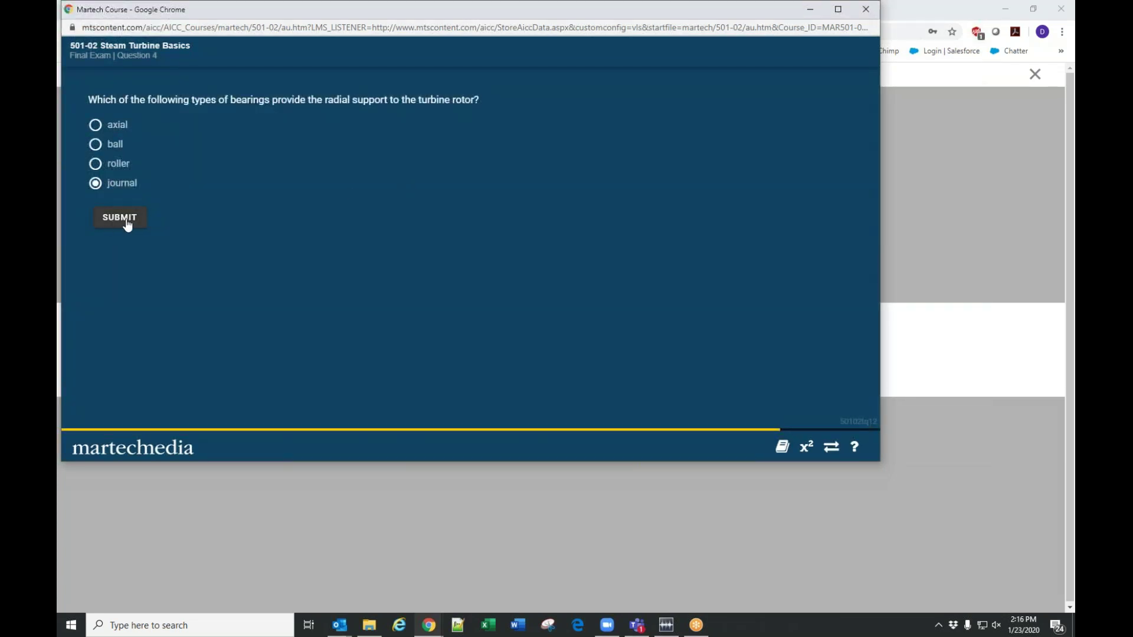
{"action": "left_click", "coordinate": [120, 217]}
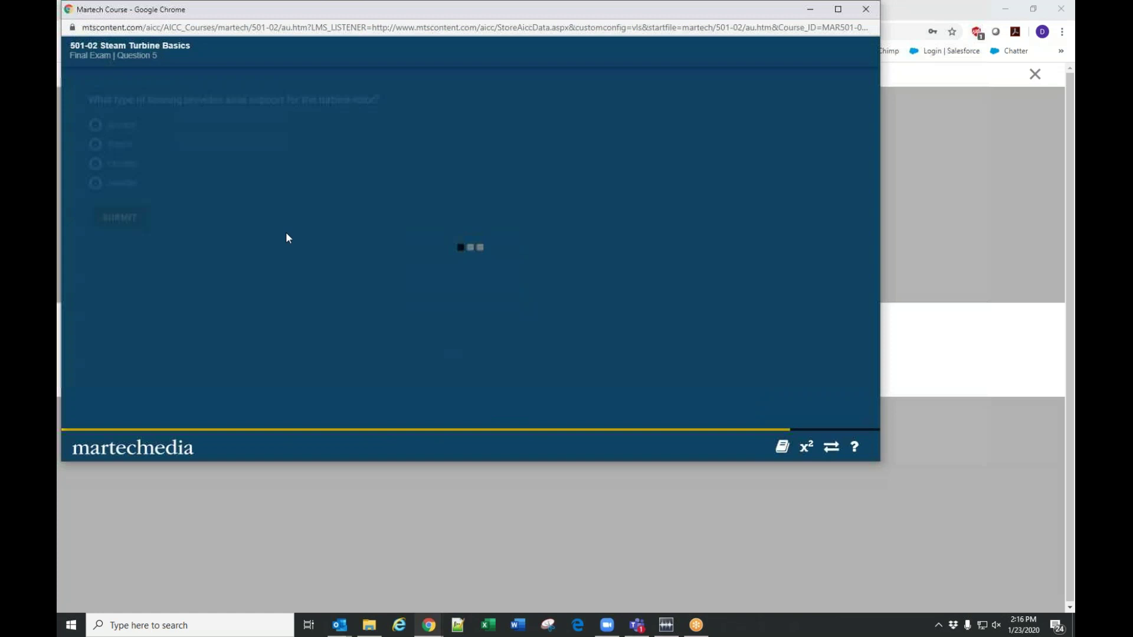
{"action": "left_click", "coordinate": [129, 220]}
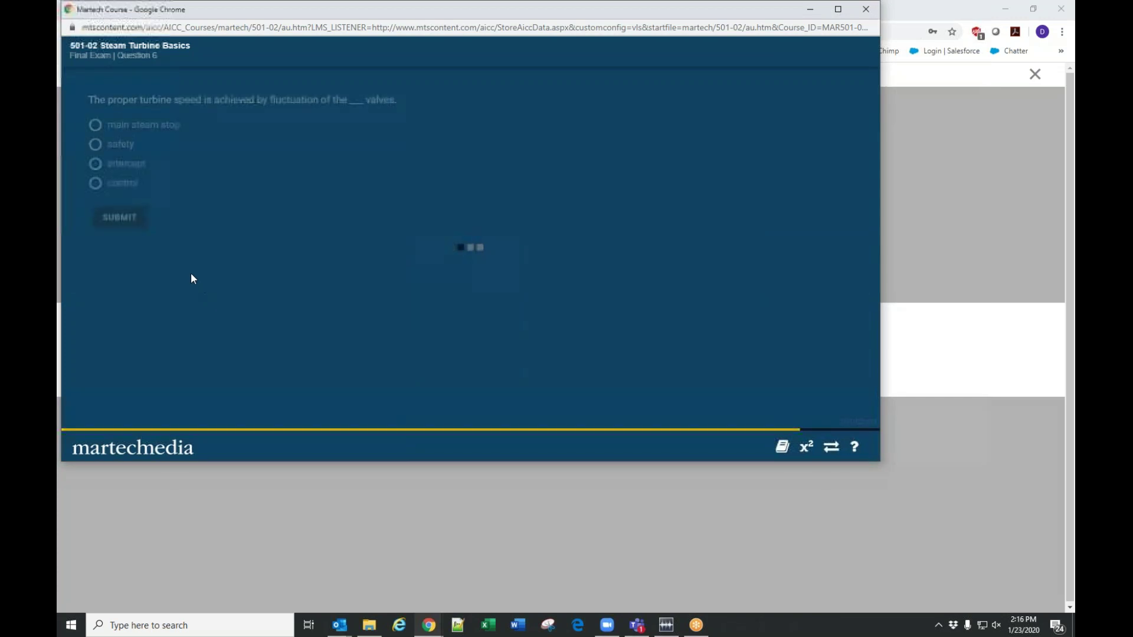
{"action": "left_click", "coordinate": [114, 183]}
{"action": "left_click", "coordinate": [121, 218]}
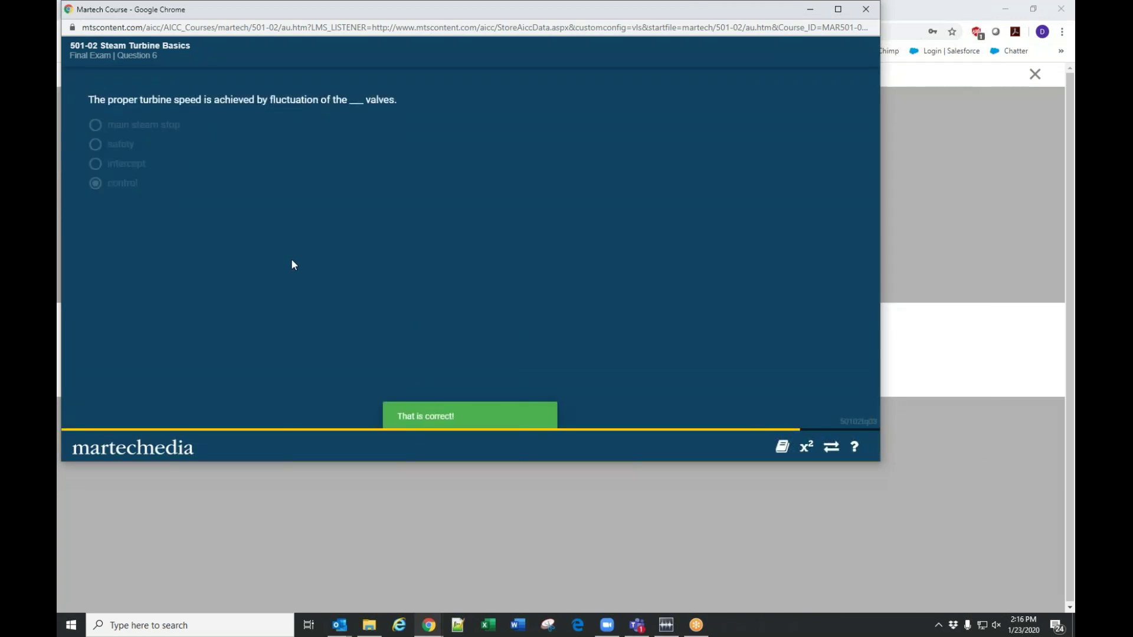
Answer Final Exam questions 7, 8 and 9, submitting the fourth option for each
{"action": "left_click", "coordinate": [95, 183]}
{"action": "left_click", "coordinate": [119, 217]}
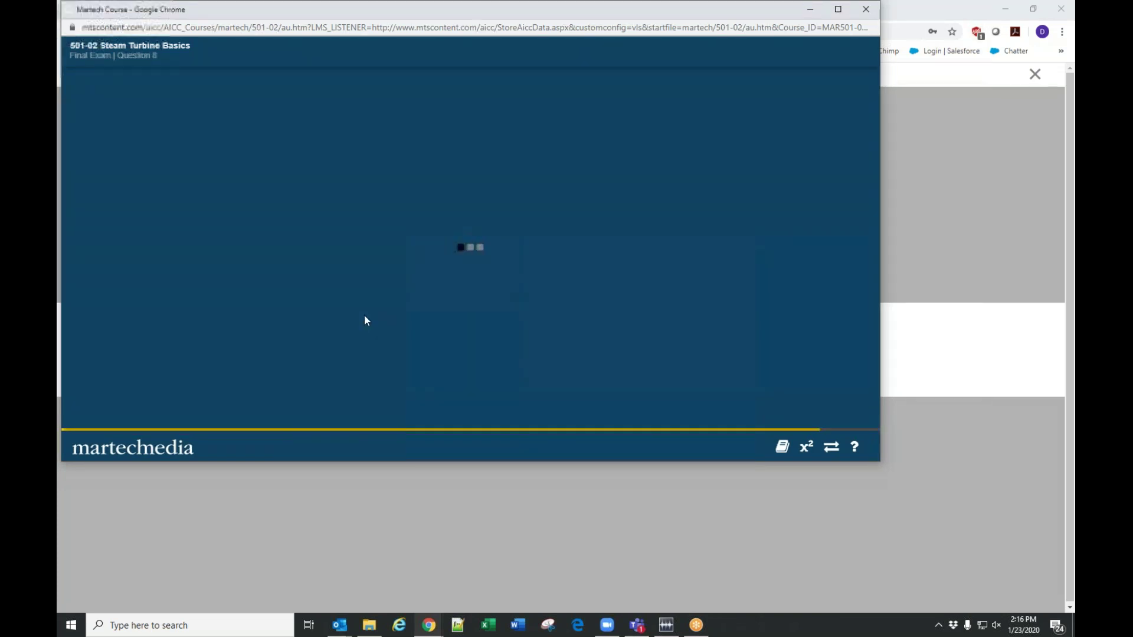
{"action": "left_click", "coordinate": [126, 183]}
{"action": "left_click", "coordinate": [122, 218]}
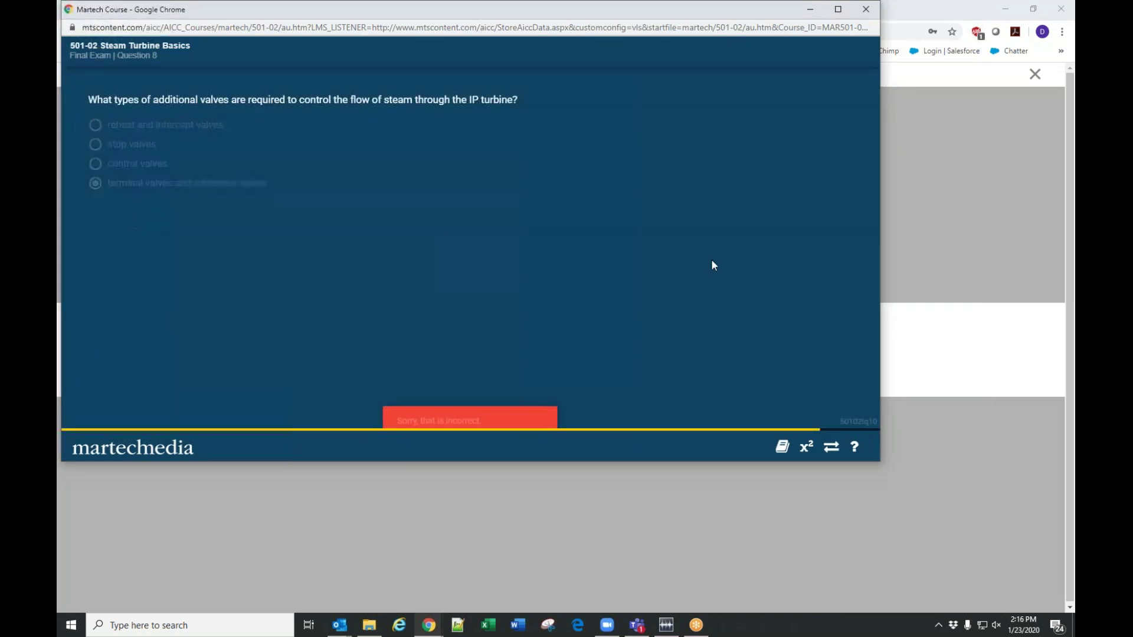
{"action": "left_click", "coordinate": [118, 182]}
{"action": "left_click", "coordinate": [119, 216]}
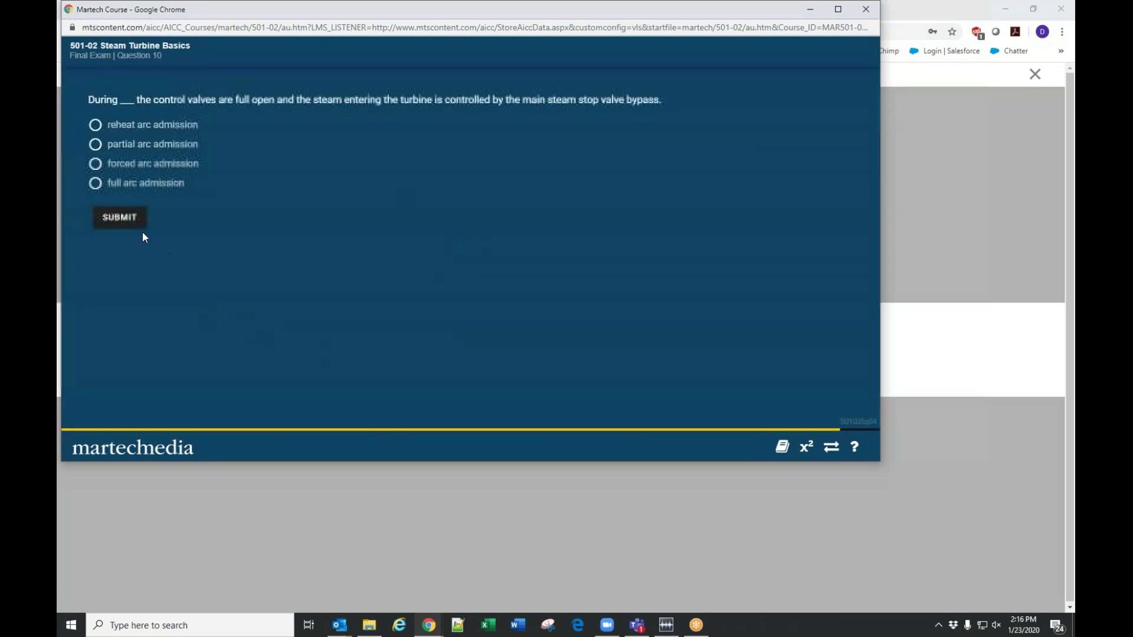
Submit "full arc admission" for Final Exam question 10 and the fourth option for question 11
{"action": "left_click", "coordinate": [125, 183]}
{"action": "left_click", "coordinate": [121, 218]}
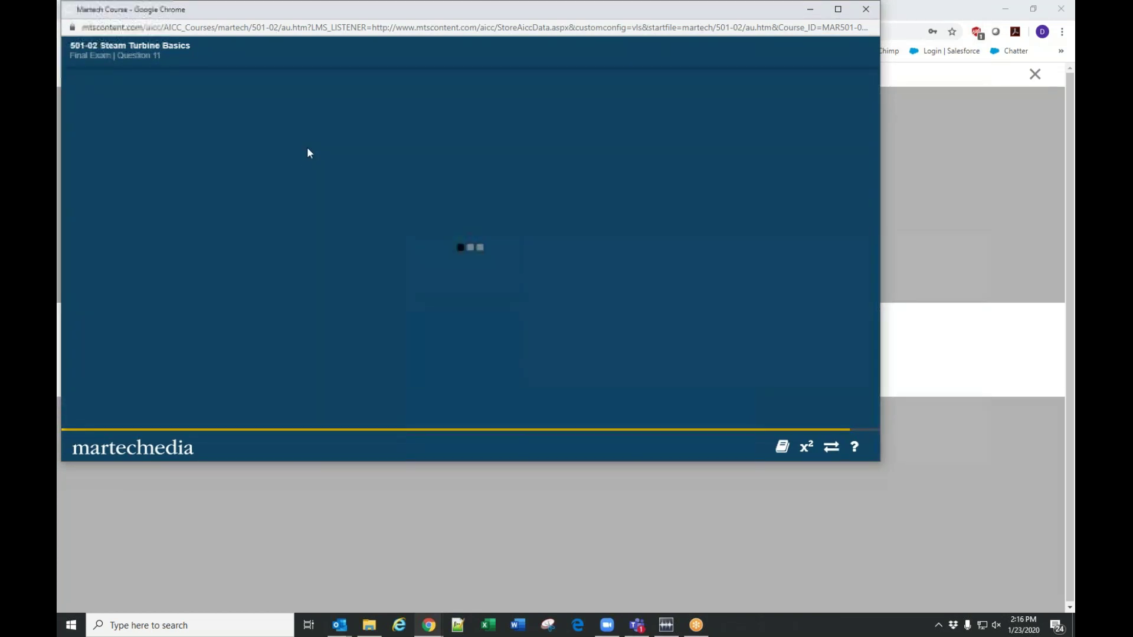
{"action": "left_click", "coordinate": [123, 187]}
{"action": "left_click", "coordinate": [120, 217]}
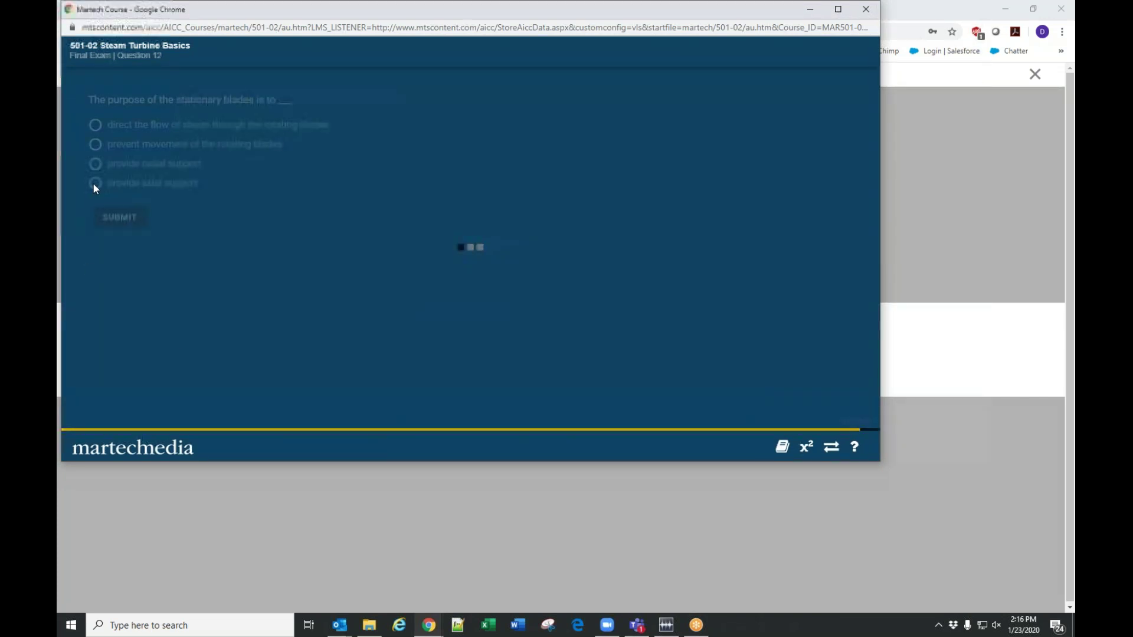
Submit "provide axial support" for Final Exam question 12 and "reheat stop" for question 13
{"action": "left_click", "coordinate": [94, 183]}
{"action": "left_click", "coordinate": [120, 217]}
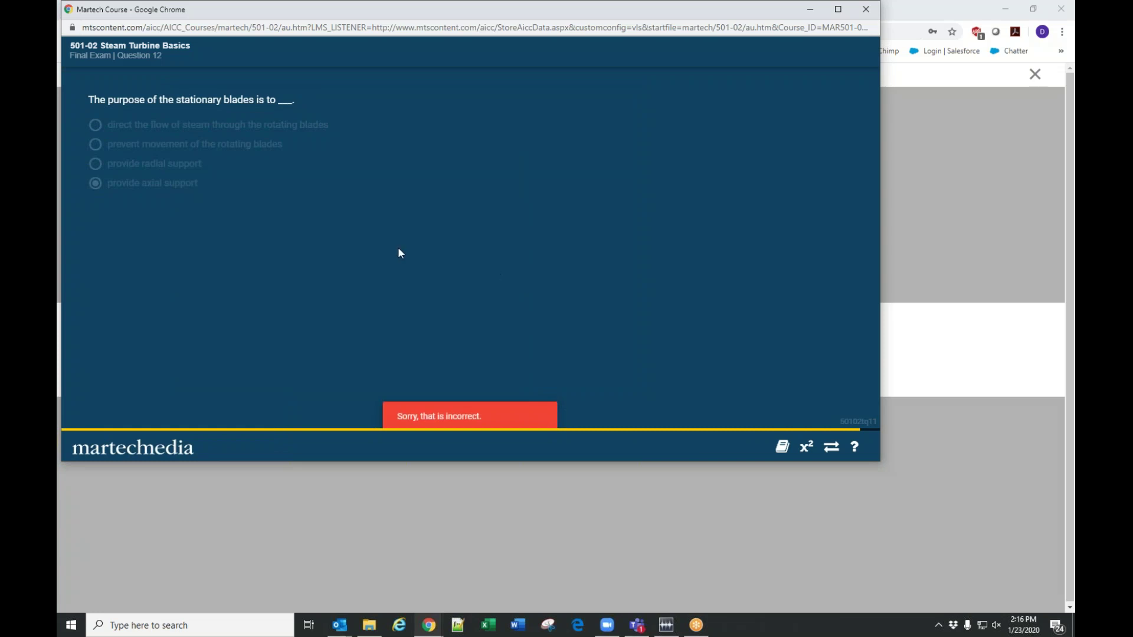
{"action": "left_click", "coordinate": [118, 183]}
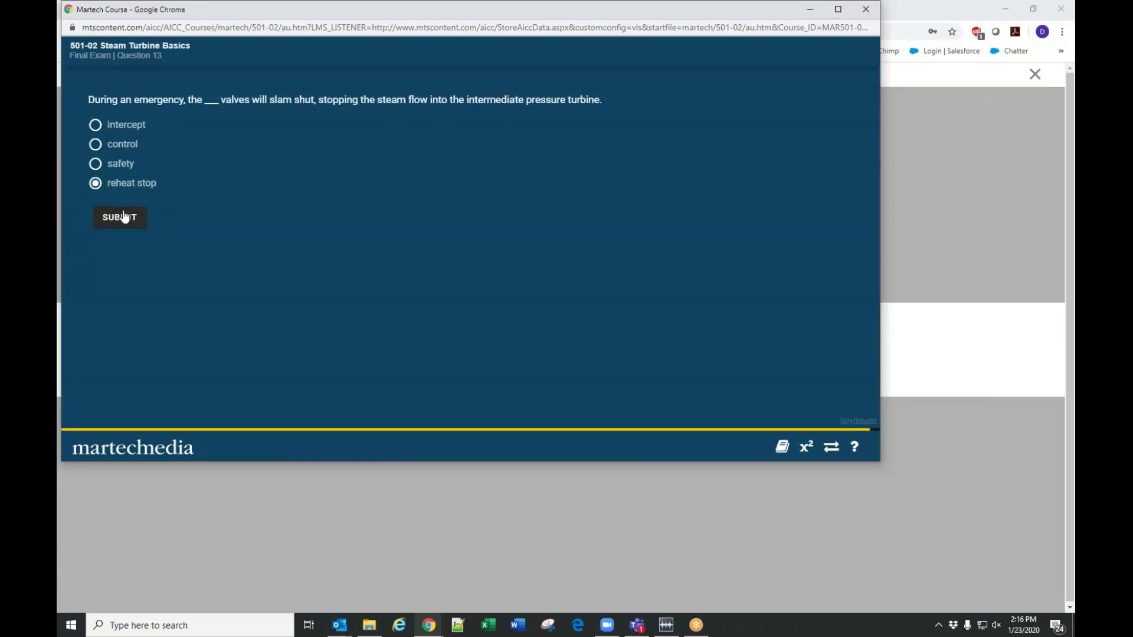
{"action": "left_click", "coordinate": [119, 217]}
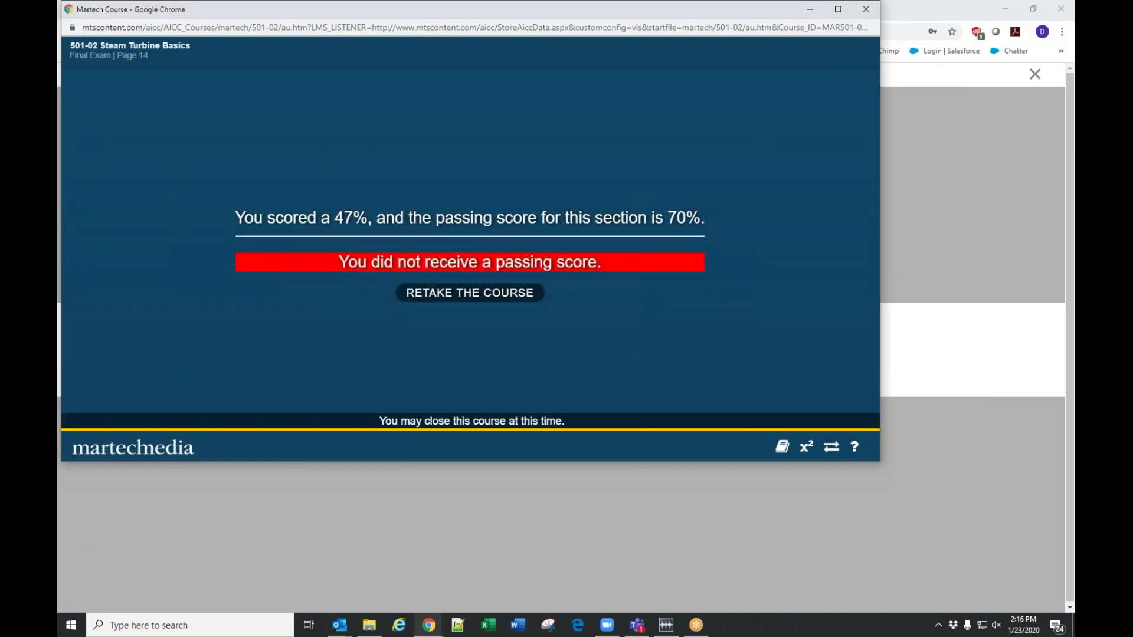
Review the Final Exam result and the score on the course page, and return to the learner dashboard
{"action": "left_click_drag", "start_coordinate": [390, 265], "coordinate": [670, 263]}
{"action": "left_click", "coordinate": [687, 258]}
{"action": "left_click", "coordinate": [733, 506]}
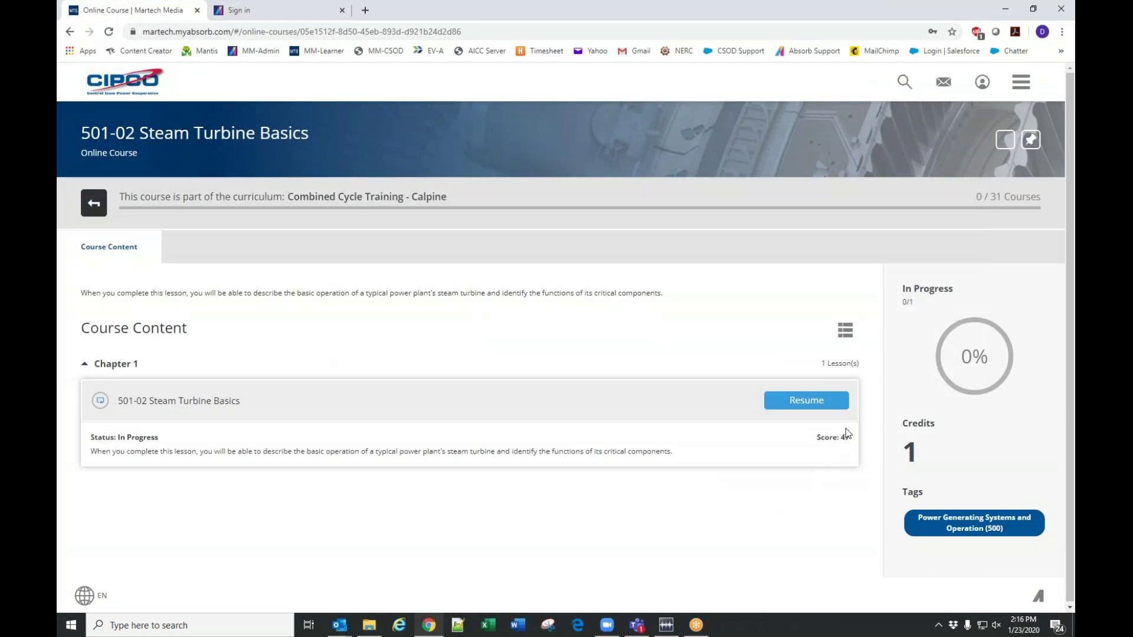
{"action": "left_click", "coordinate": [803, 406]}
{"action": "left_click", "coordinate": [107, 93]}
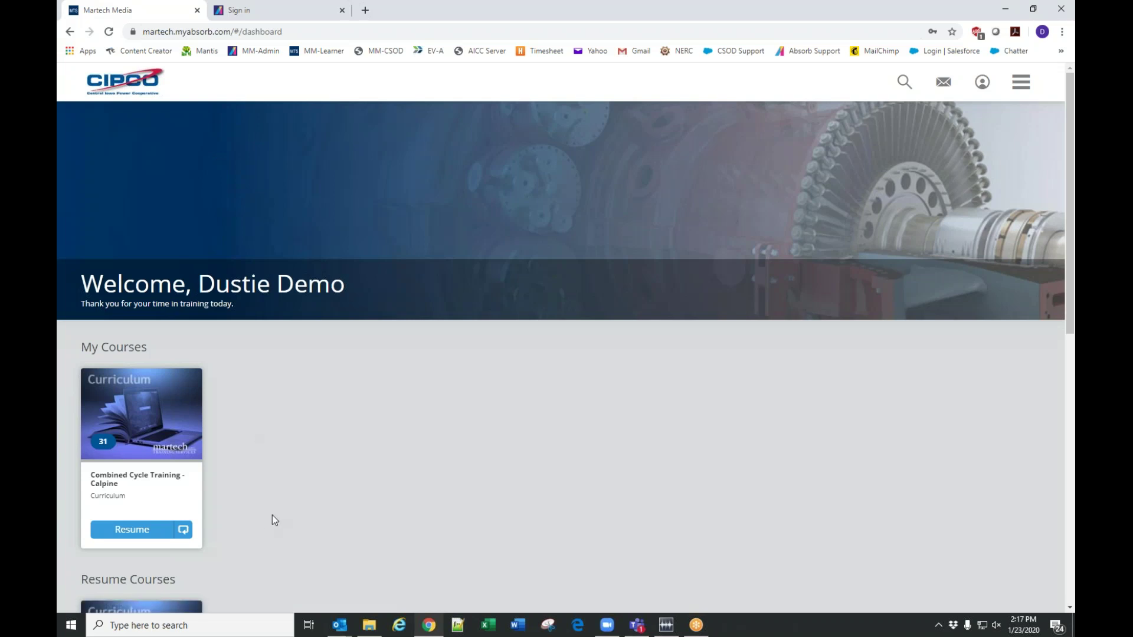
Show the separate admin sign-in page and open the Admin side from the learner dashboard
{"action": "left_click", "coordinate": [1015, 86]}
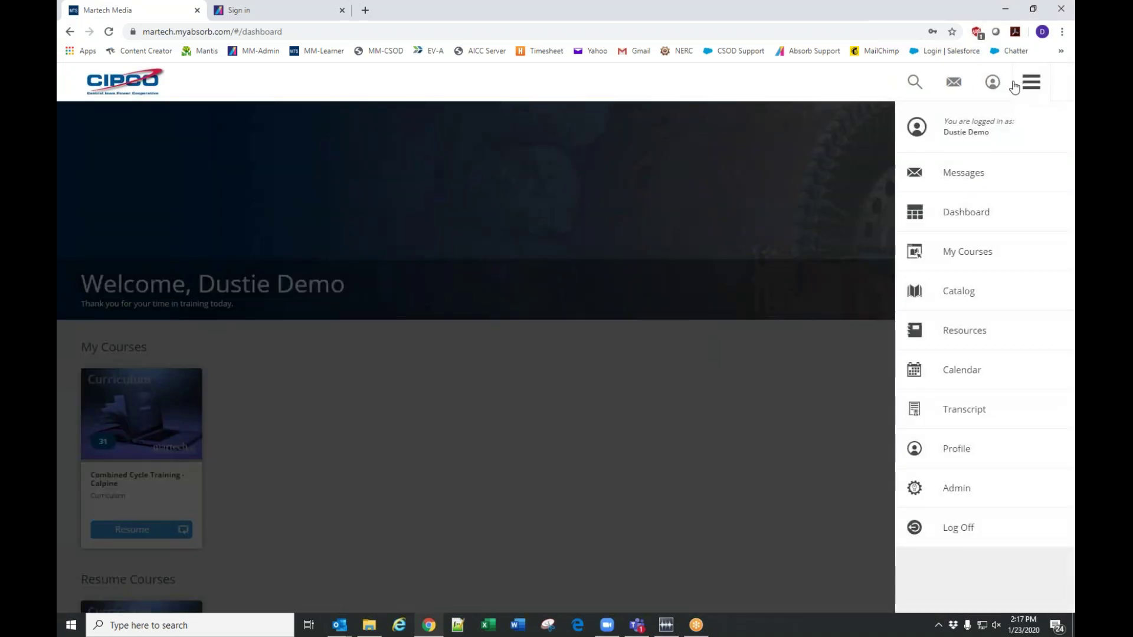
{"action": "left_click", "coordinate": [964, 494]}
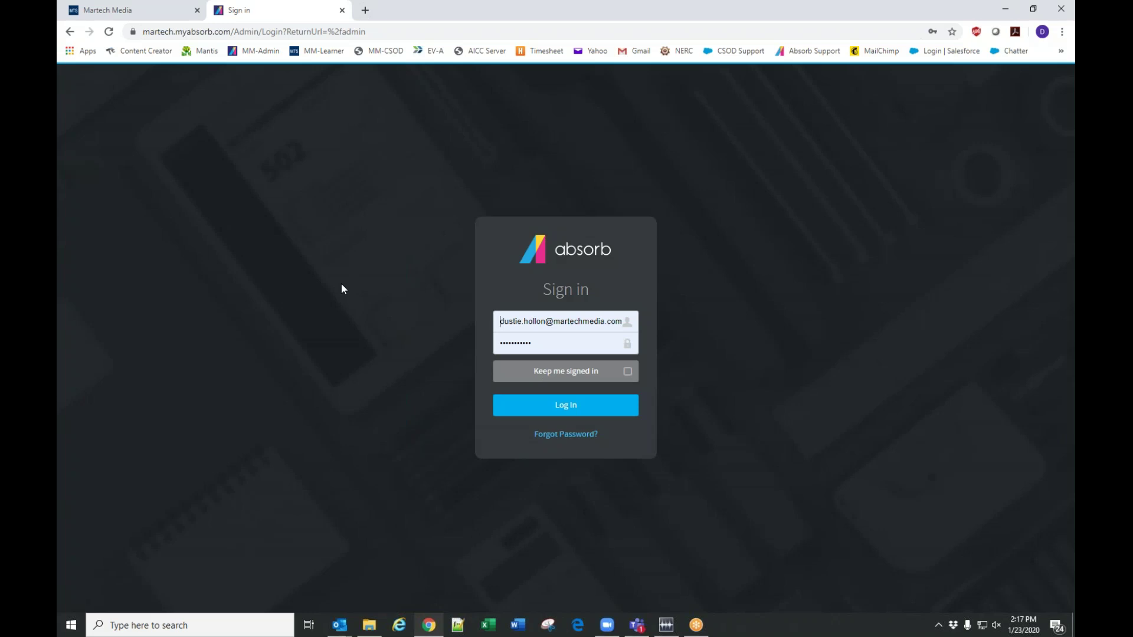
{"action": "left_click", "coordinate": [147, 16]}
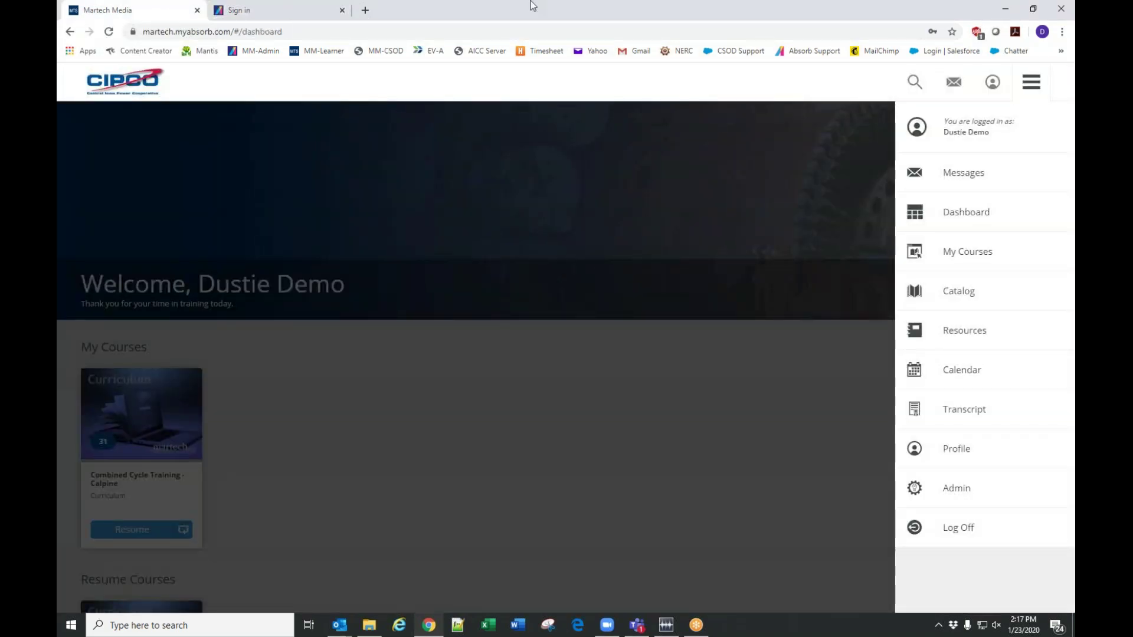
{"action": "left_click", "coordinate": [957, 488]}
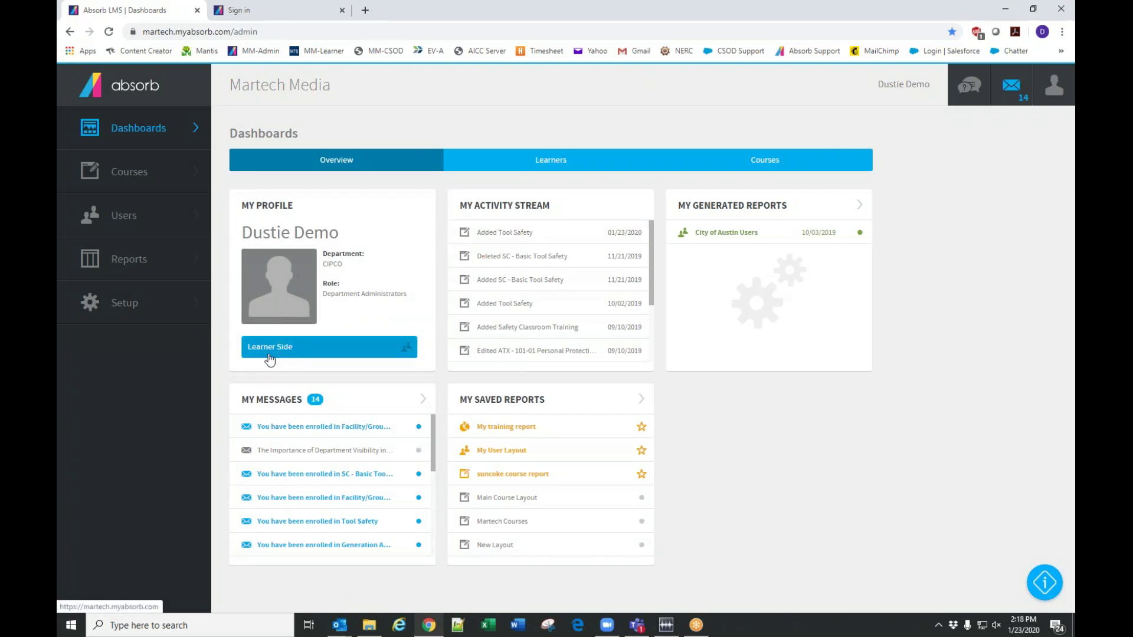
Look at the admin account options, the Learners dashboard and the Courses dashboard
{"action": "left_click", "coordinate": [1054, 86]}
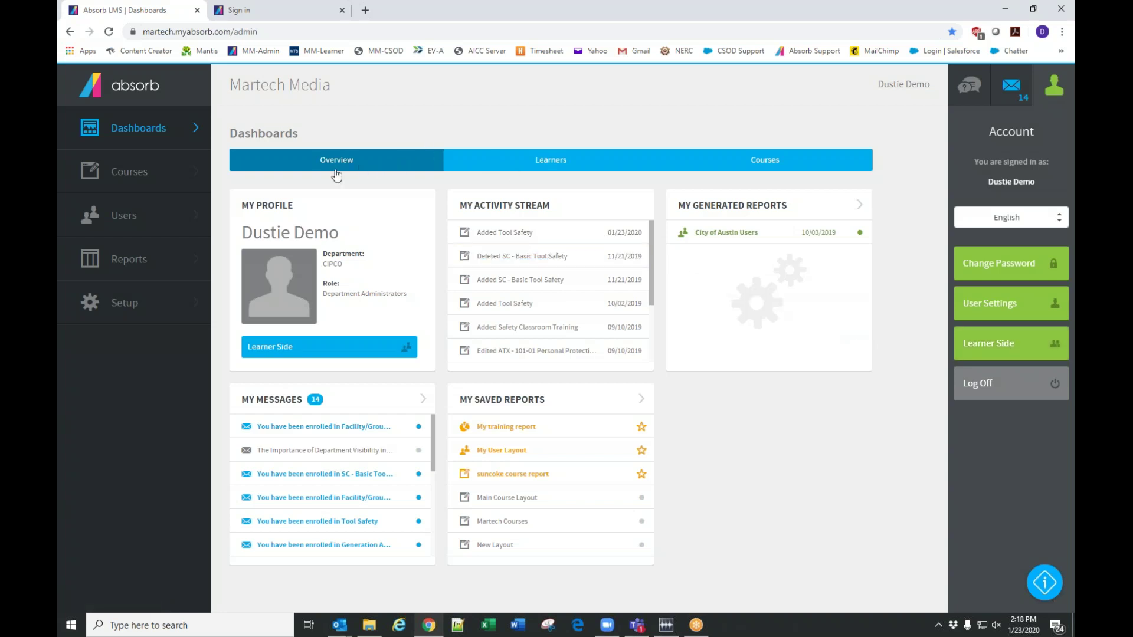
{"action": "left_click", "coordinate": [576, 165]}
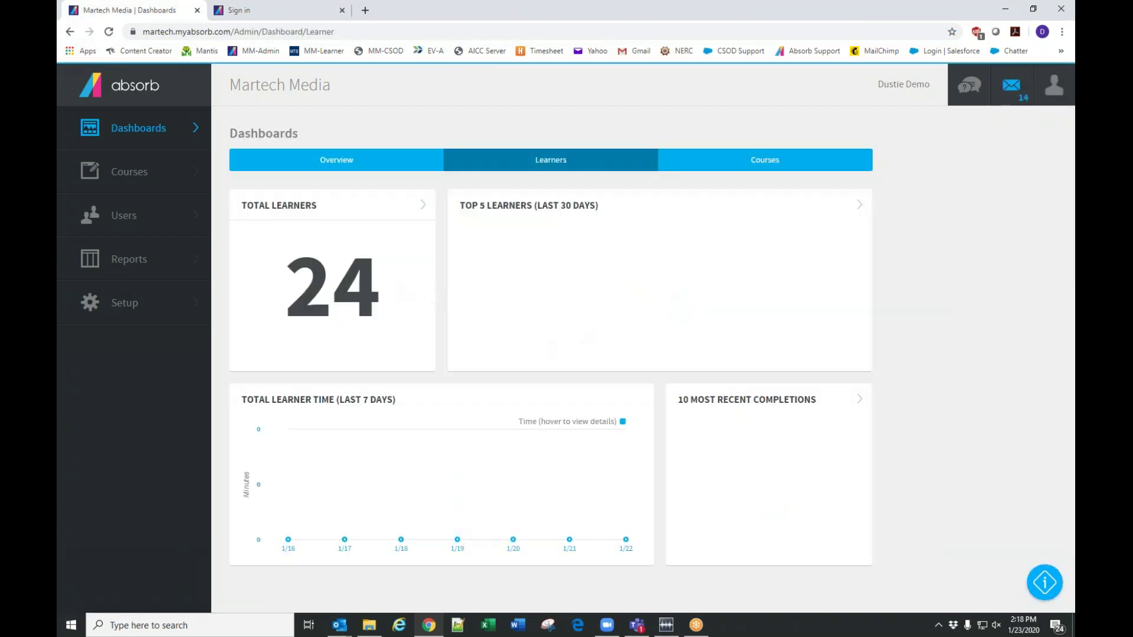
{"action": "left_click", "coordinate": [783, 161]}
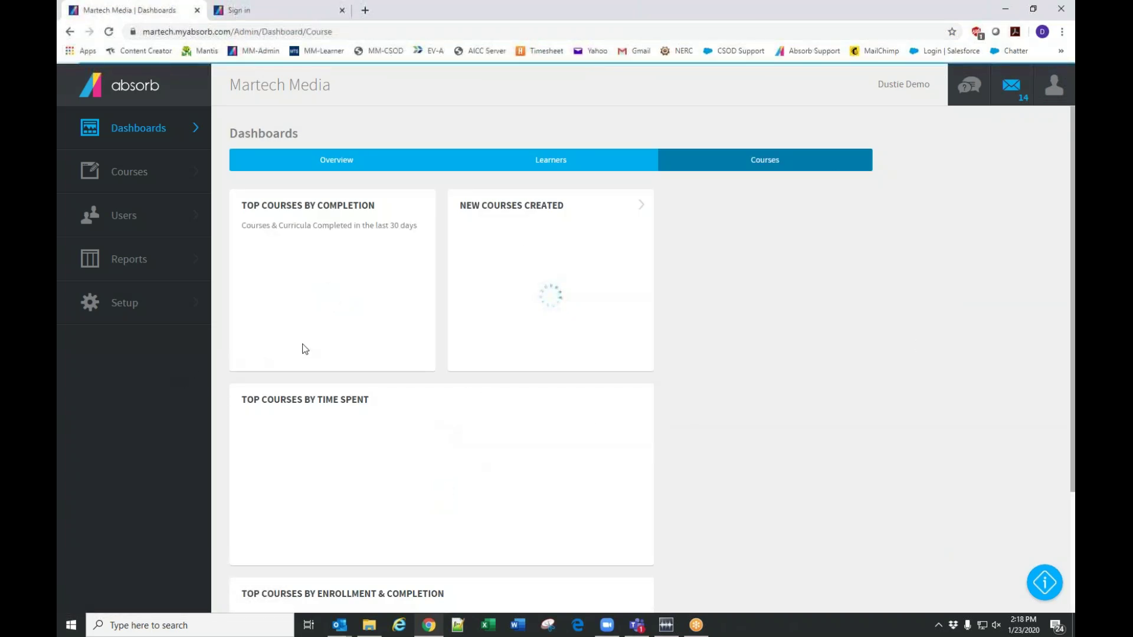
{"action": "scroll", "coordinate": [604, 422], "scroll_direction": "down", "scroll_amount": 3}
{"action": "scroll", "coordinate": [604, 418], "scroll_direction": "up", "scroll_amount": 3}
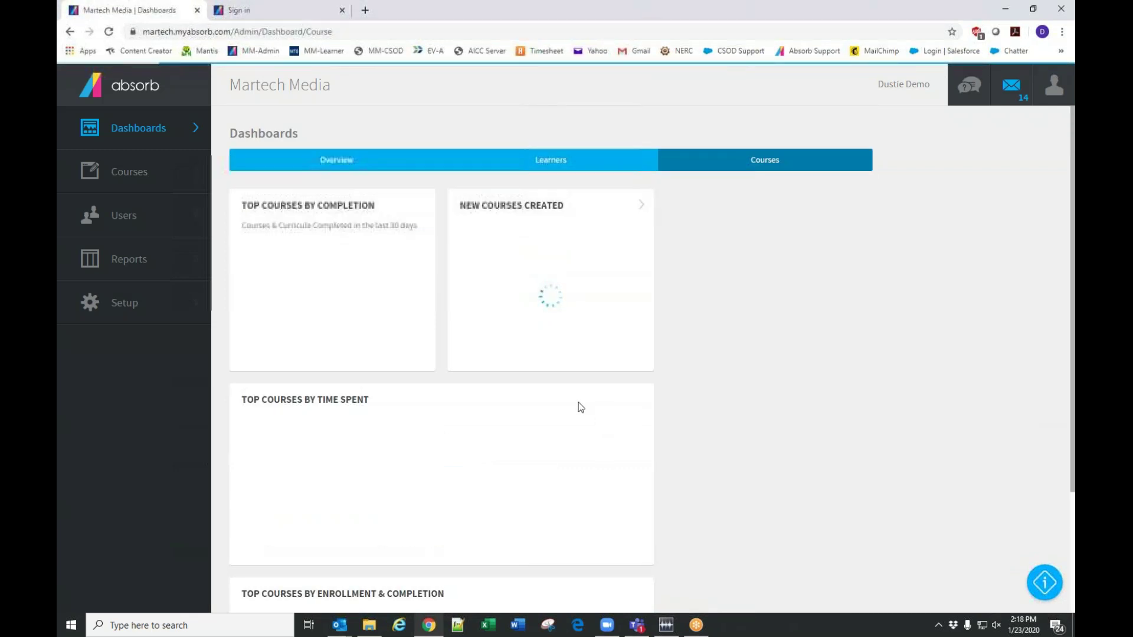
Open the course "CIP - 501-01 Energy Conversion" for editing and view its syllabus
{"action": "left_click", "coordinate": [132, 175]}
{"action": "left_click", "coordinate": [126, 126]}
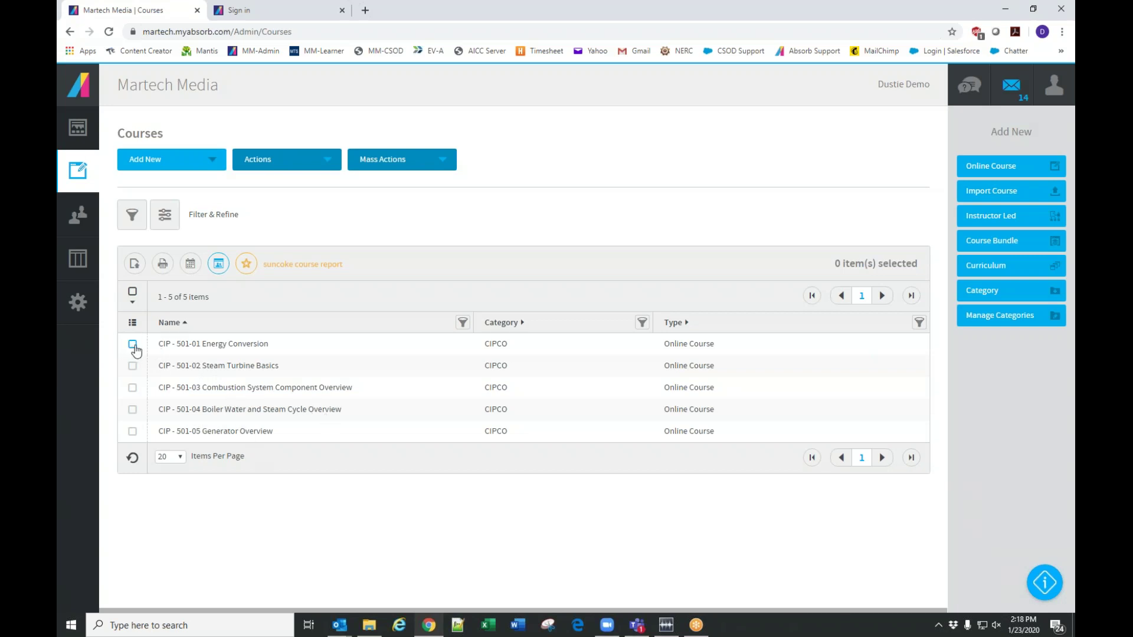
{"action": "left_click", "coordinate": [133, 345]}
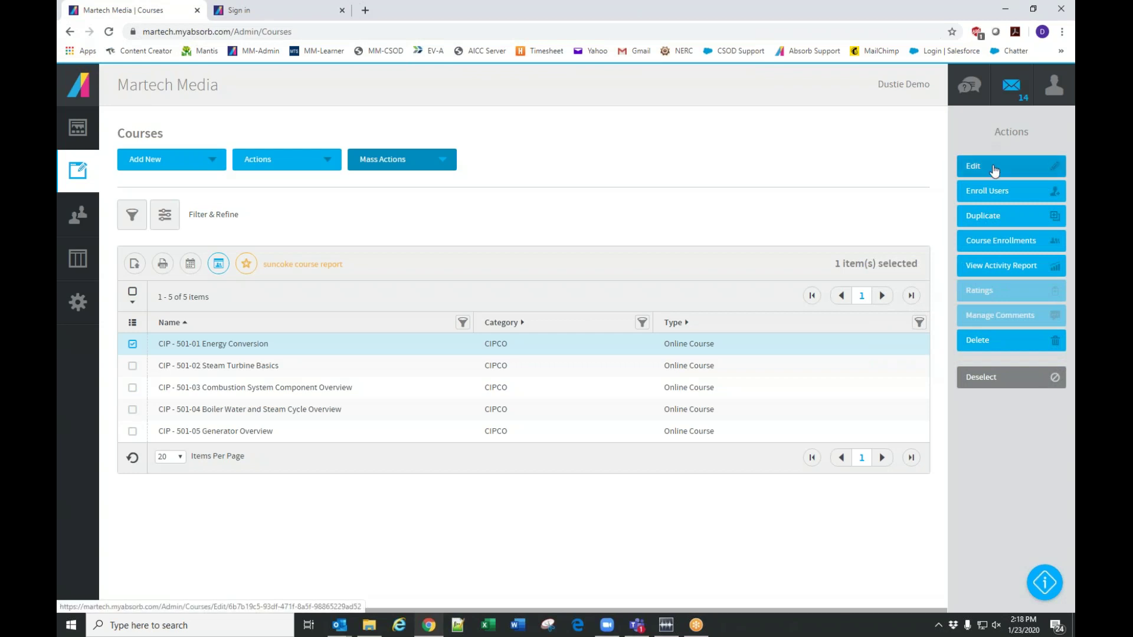
{"action": "left_click", "coordinate": [995, 167]}
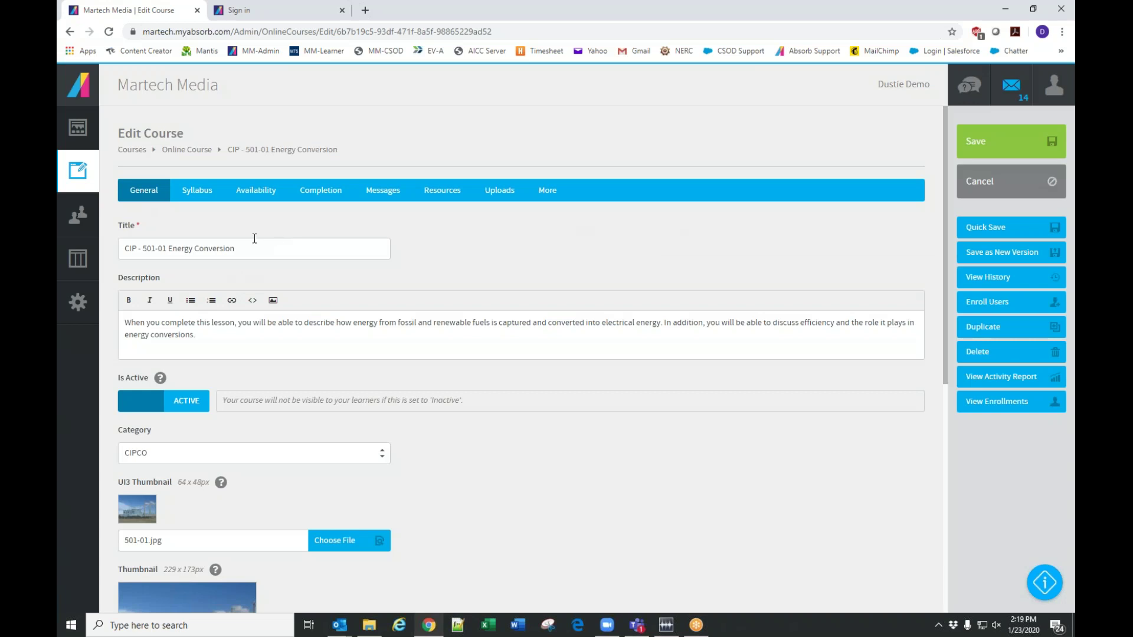
{"action": "left_click", "coordinate": [197, 191]}
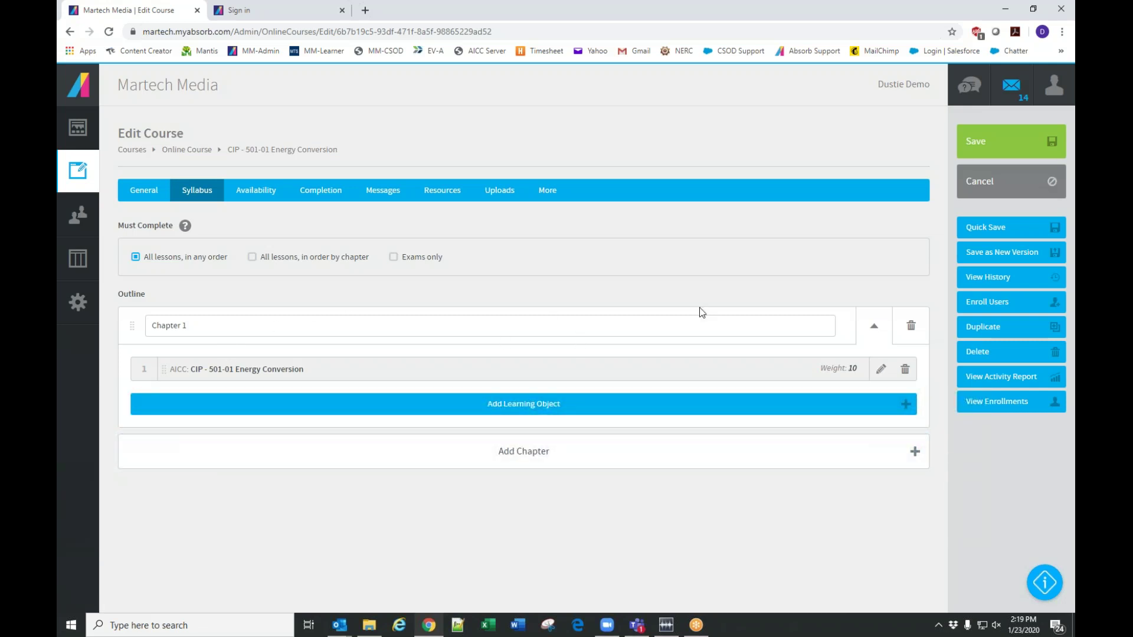
Allow self enrollment for the course with the rule Department, And Sub-Departments of, CIPCO
{"action": "left_click", "coordinate": [258, 198]}
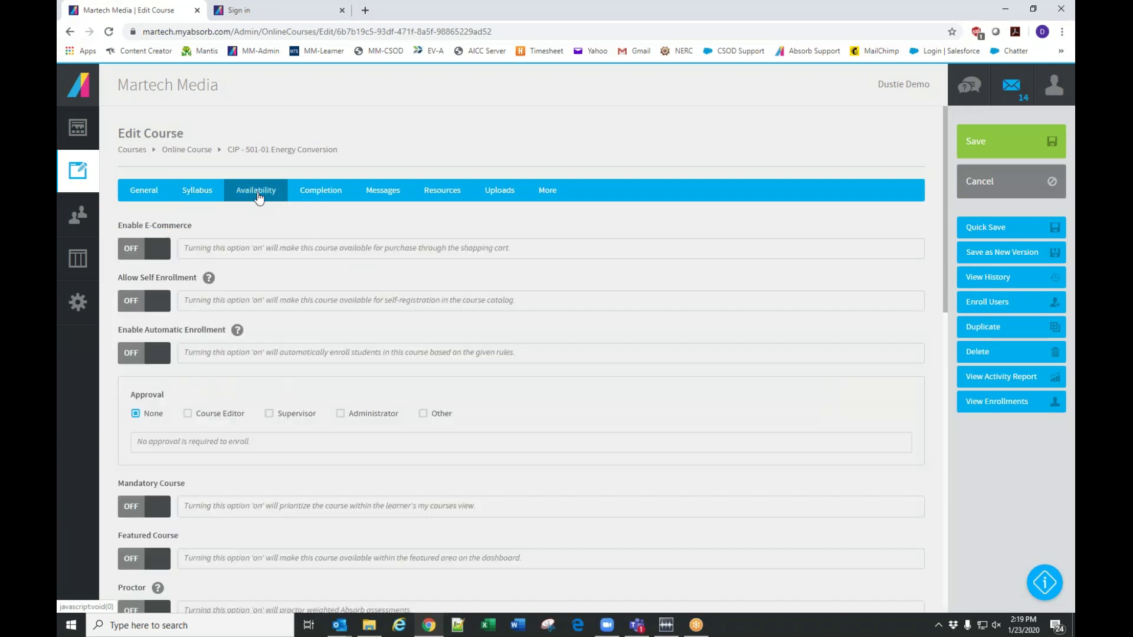
{"action": "left_click", "coordinate": [156, 302]}
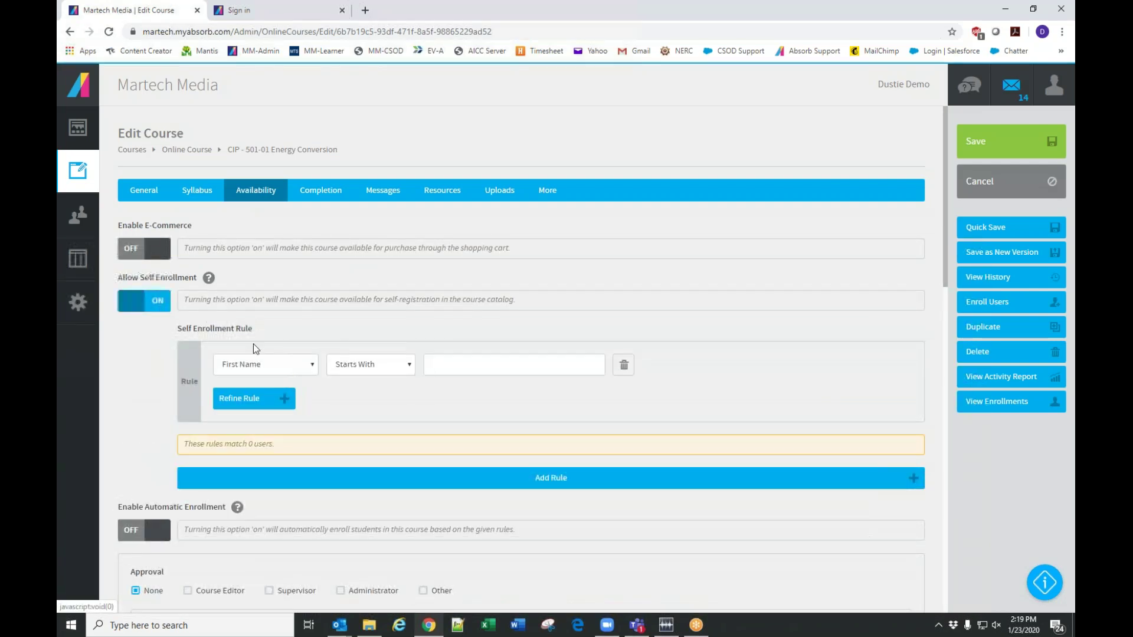
{"action": "left_click", "coordinate": [252, 361]}
{"action": "left_click", "coordinate": [244, 427]}
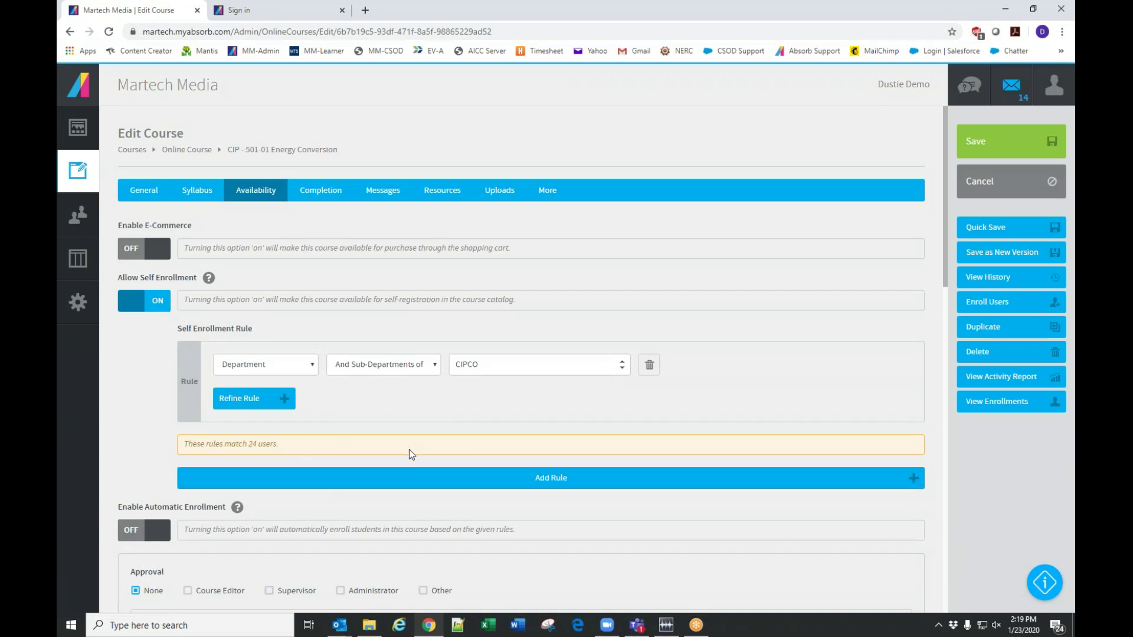
Try automatic enrollment with the rule Department, And Sub-Departments of, CIPCO, and turn automatic enrollment back off
{"action": "scroll", "coordinate": [409, 448], "scroll_direction": "down", "scroll_amount": 2}
{"action": "scroll", "coordinate": [575, 407], "scroll_direction": "down", "scroll_amount": 2}
{"action": "scroll", "coordinate": [557, 406], "scroll_direction": "up", "scroll_amount": 1}
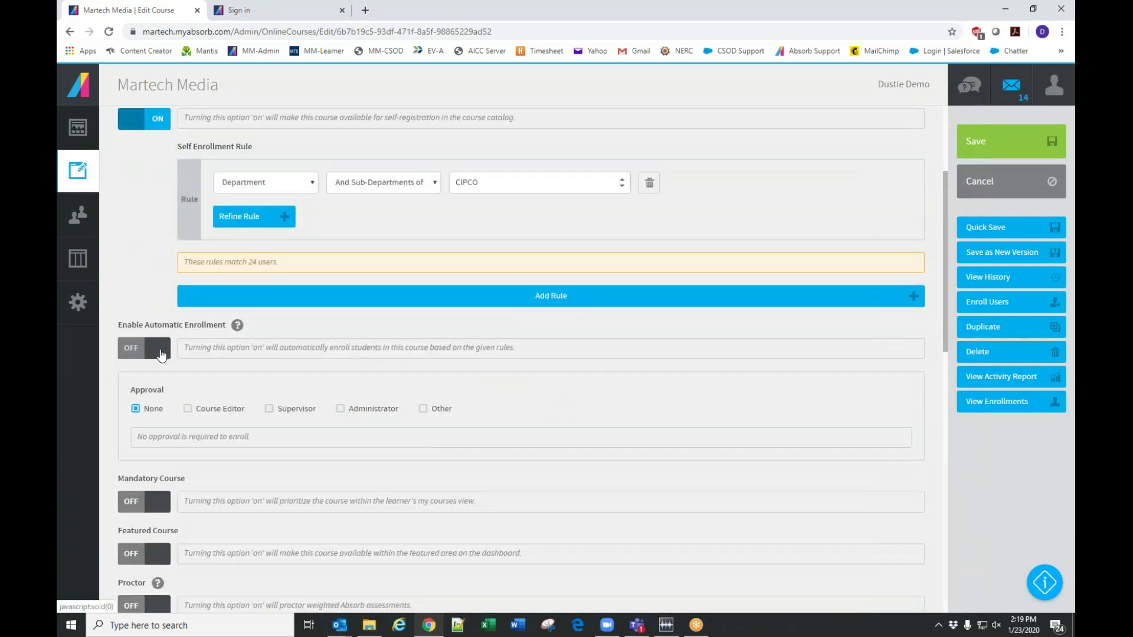
{"action": "scroll", "coordinate": [468, 348], "scroll_direction": "up", "scroll_amount": 2}
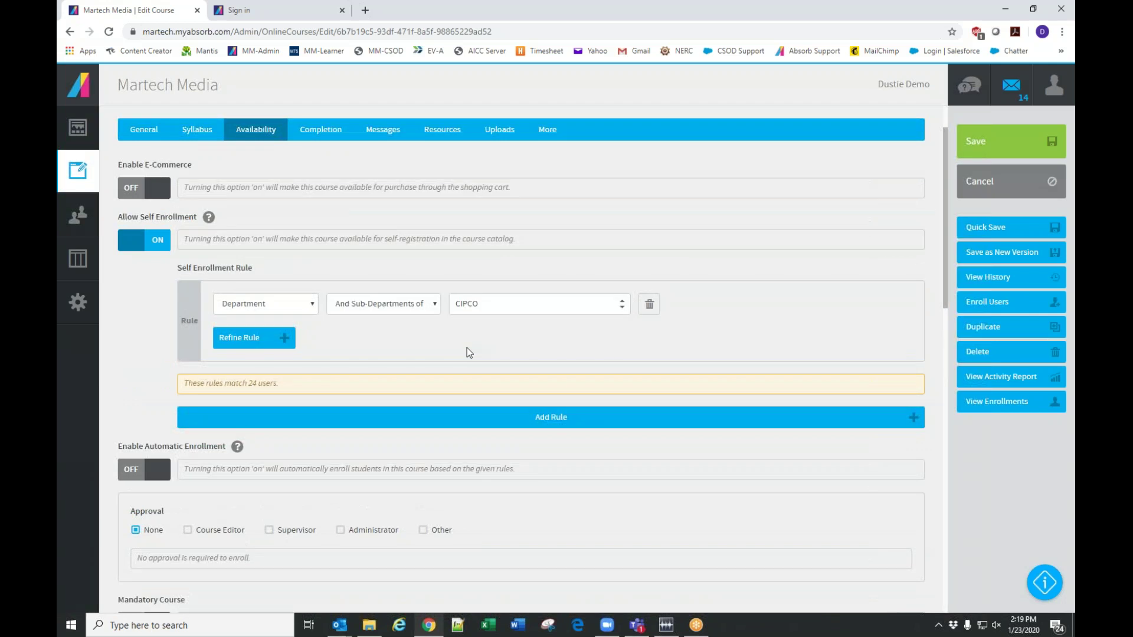
{"action": "left_click", "coordinate": [150, 472]}
{"action": "scroll", "coordinate": [384, 437], "scroll_direction": "down", "scroll_amount": 2}
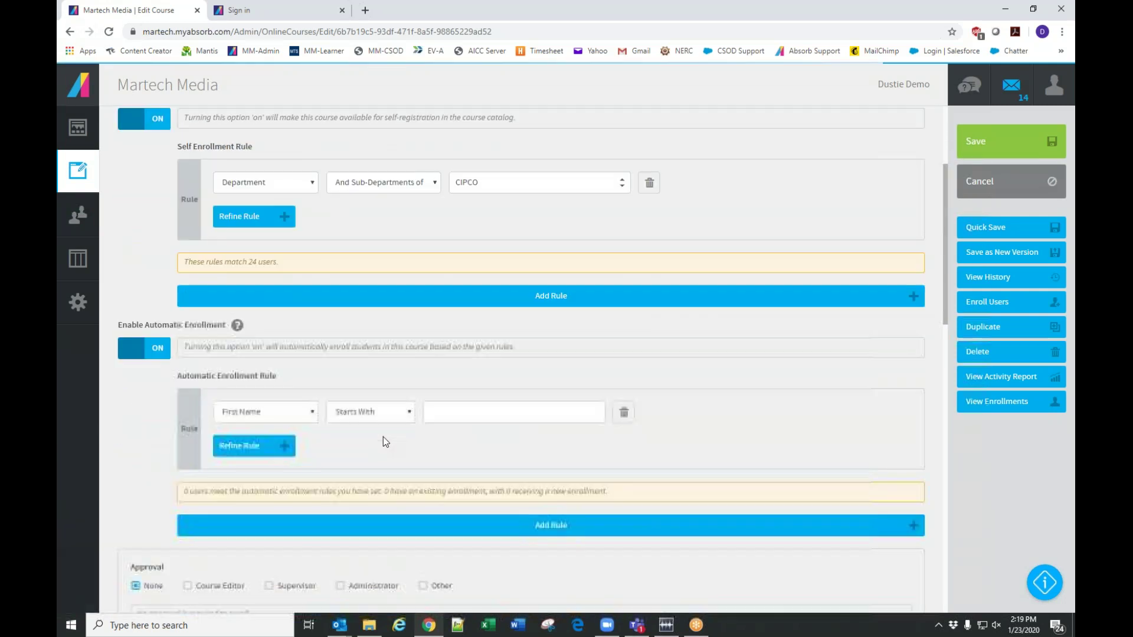
{"action": "left_click", "coordinate": [265, 416]}
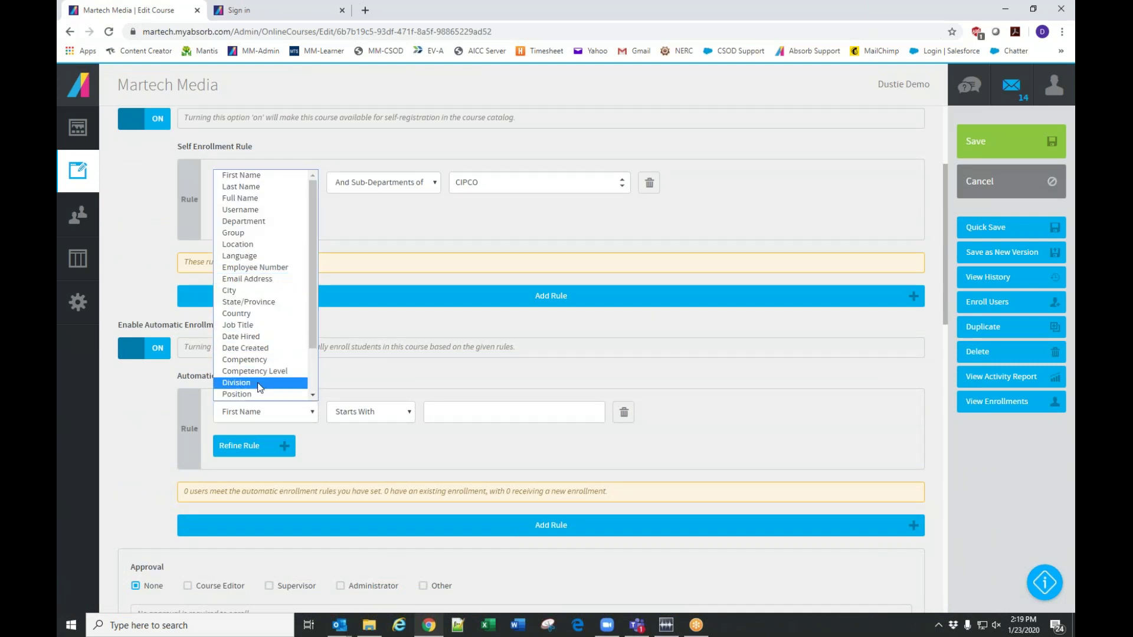
{"action": "left_click", "coordinate": [245, 221]}
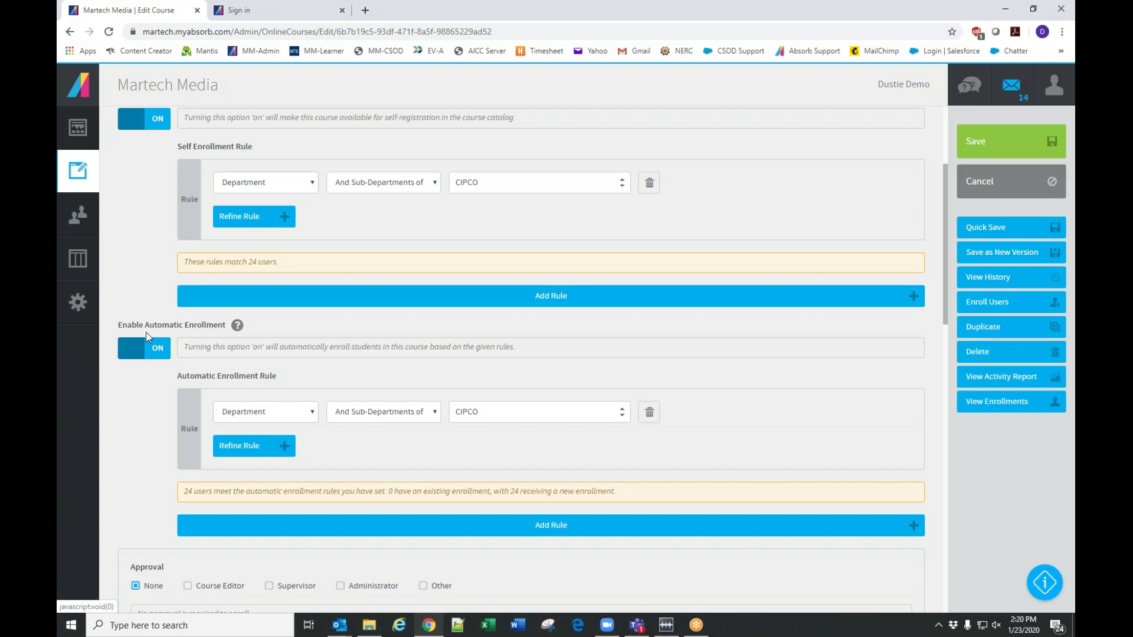
{"action": "left_click", "coordinate": [158, 354]}
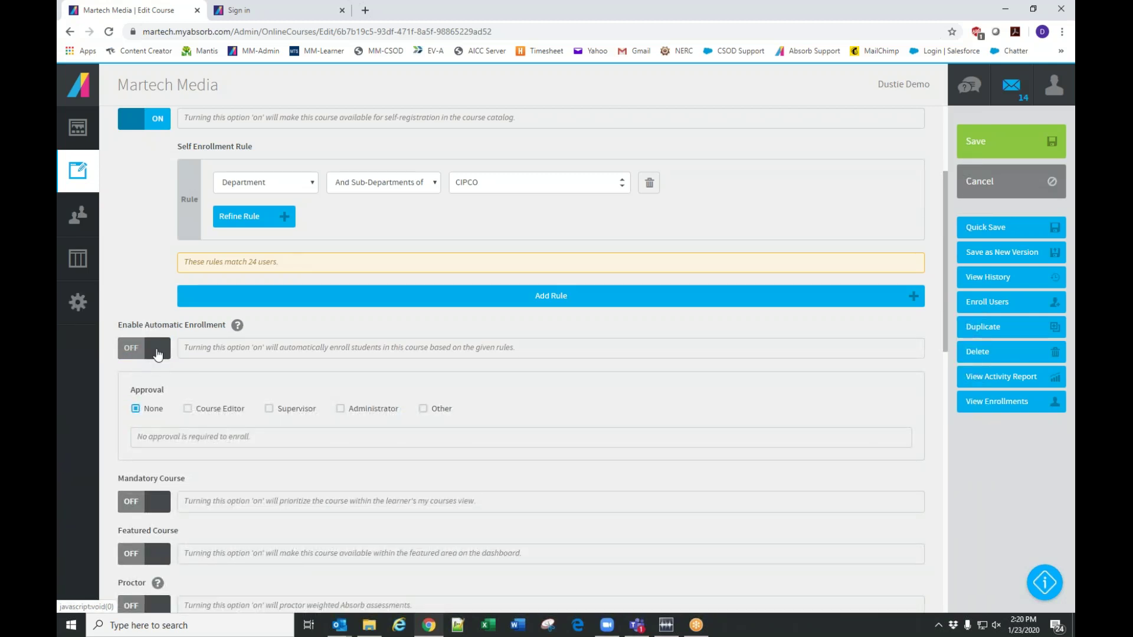
Look through the course's remaining availability settings, from approval and due dates to prerequisites and administrators
{"action": "scroll", "coordinate": [248, 349], "scroll_direction": "down", "scroll_amount": 2}
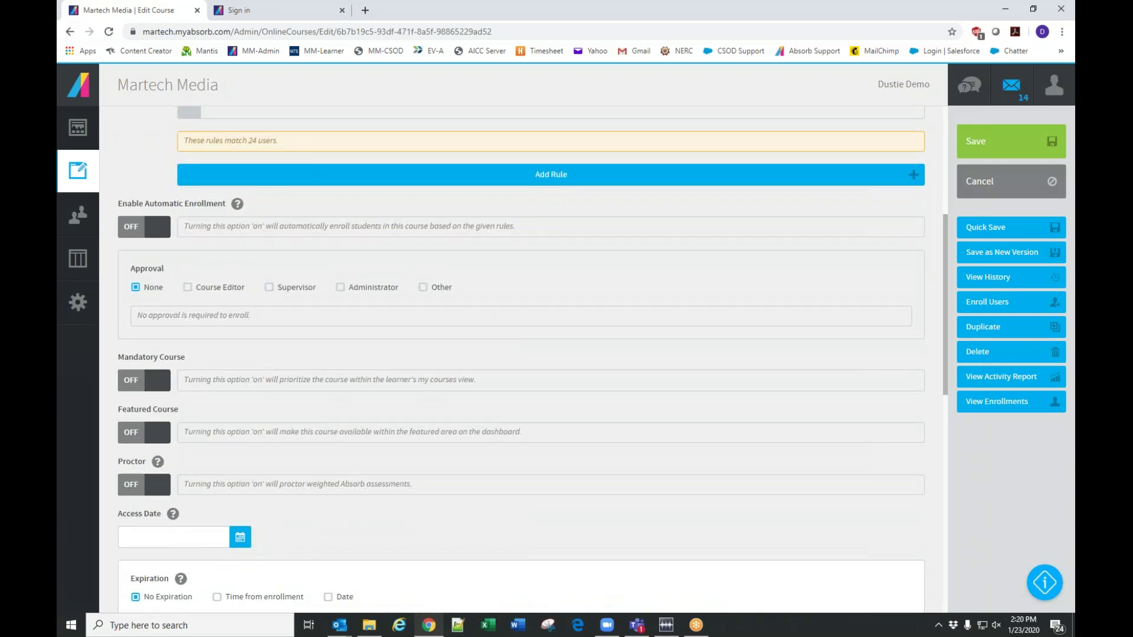
{"action": "scroll", "coordinate": [299, 328], "scroll_direction": "down", "scroll_amount": 3}
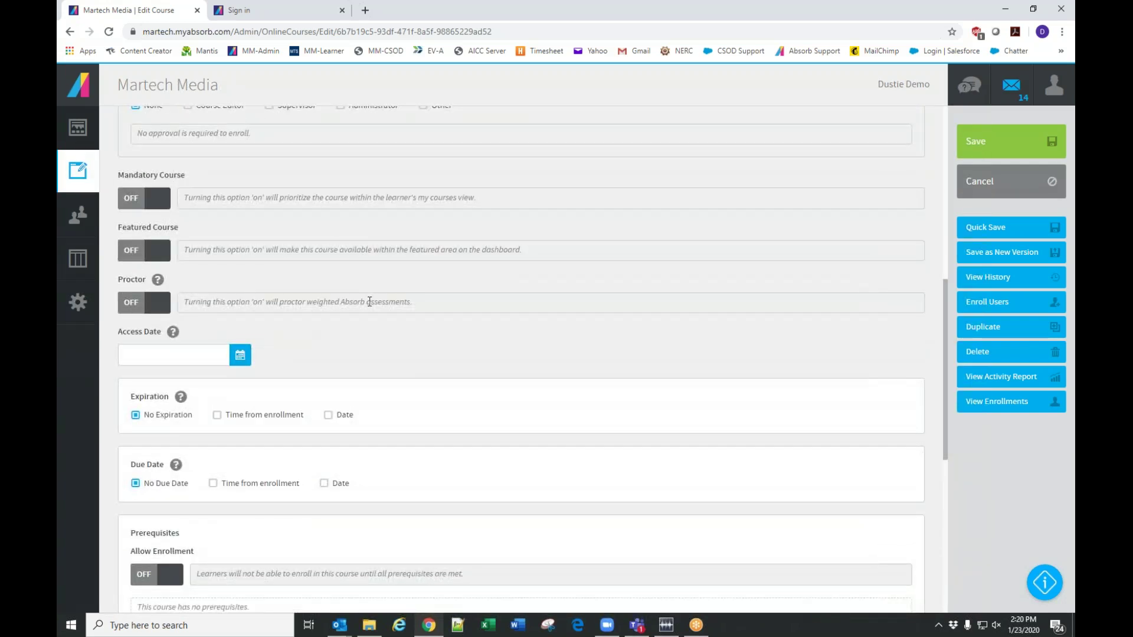
{"action": "scroll", "coordinate": [369, 302], "scroll_direction": "up", "scroll_amount": 7}
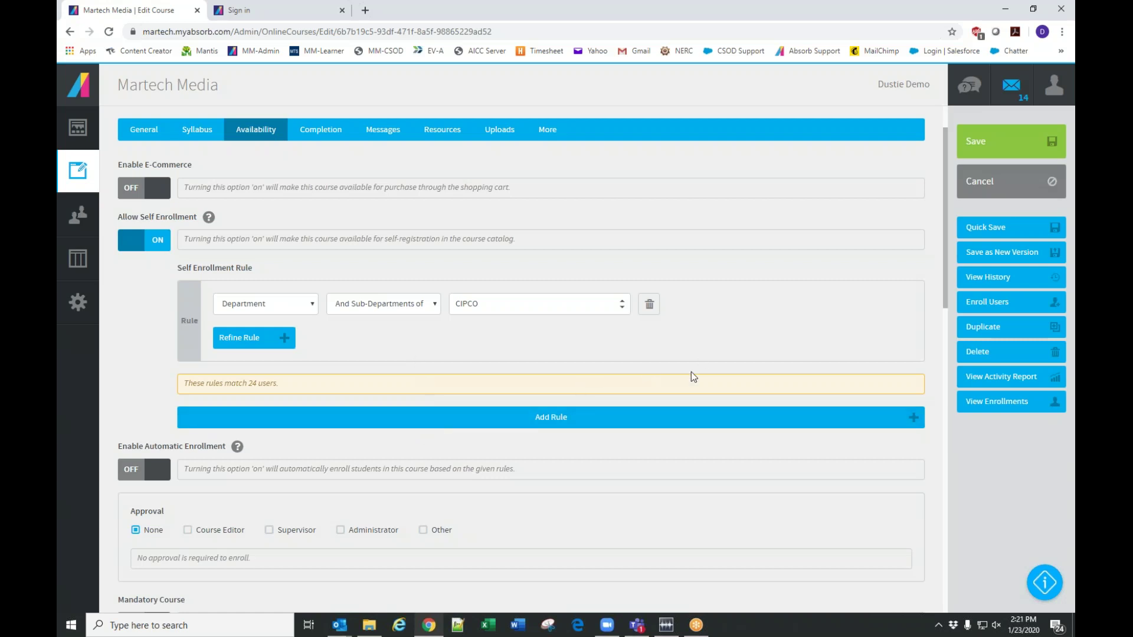
{"action": "scroll", "coordinate": [691, 376], "scroll_direction": "down", "scroll_amount": 5}
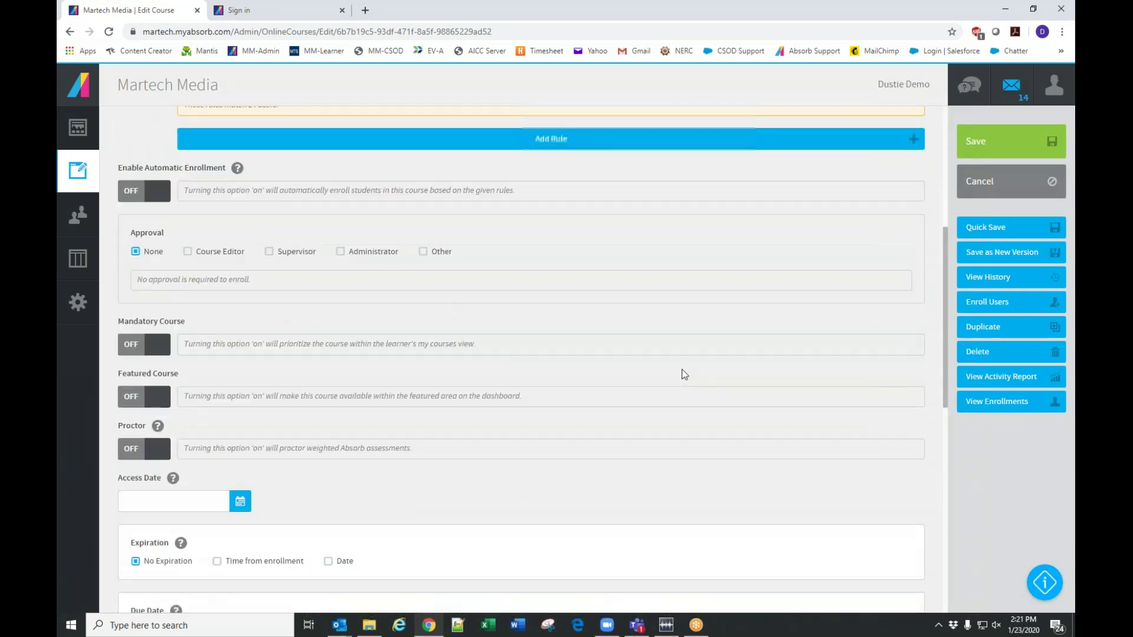
{"action": "scroll", "coordinate": [684, 374], "scroll_direction": "down", "scroll_amount": 8}
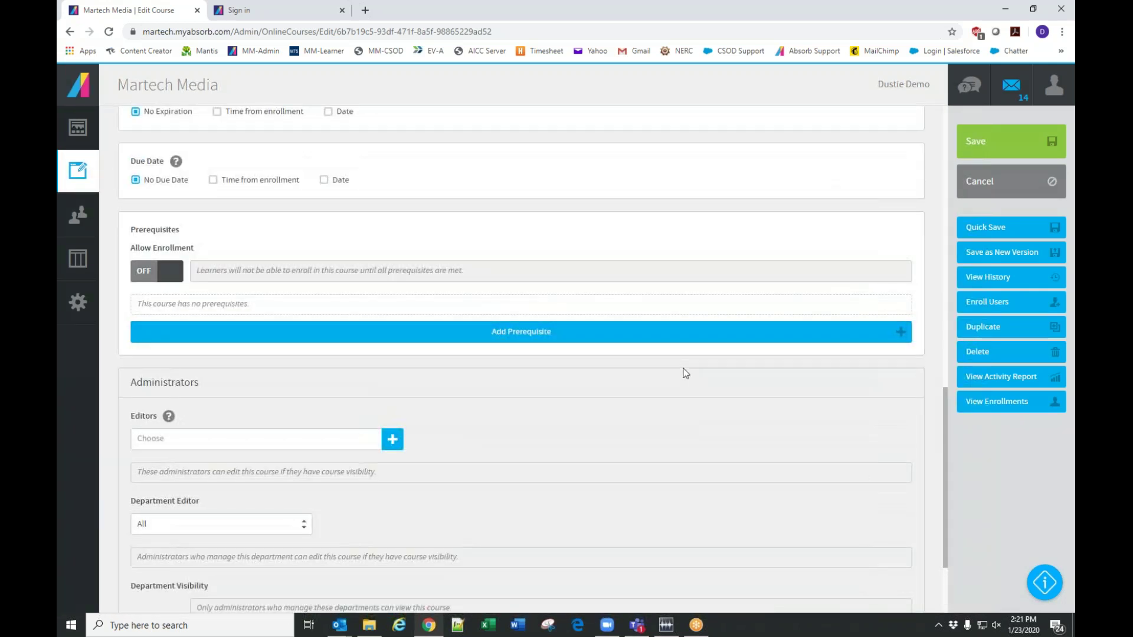
{"action": "scroll", "coordinate": [518, 392], "scroll_direction": "up", "scroll_amount": 14}
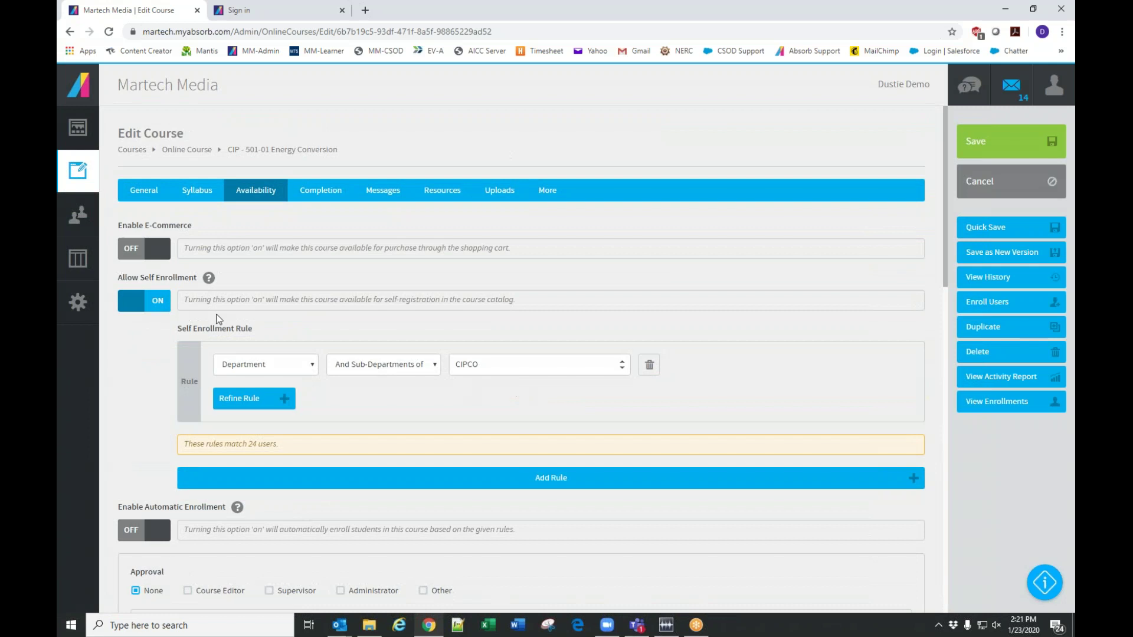
Try a re-enrollment duration of 1 month after completion and set the months back to 0
{"action": "left_click", "coordinate": [321, 196]}
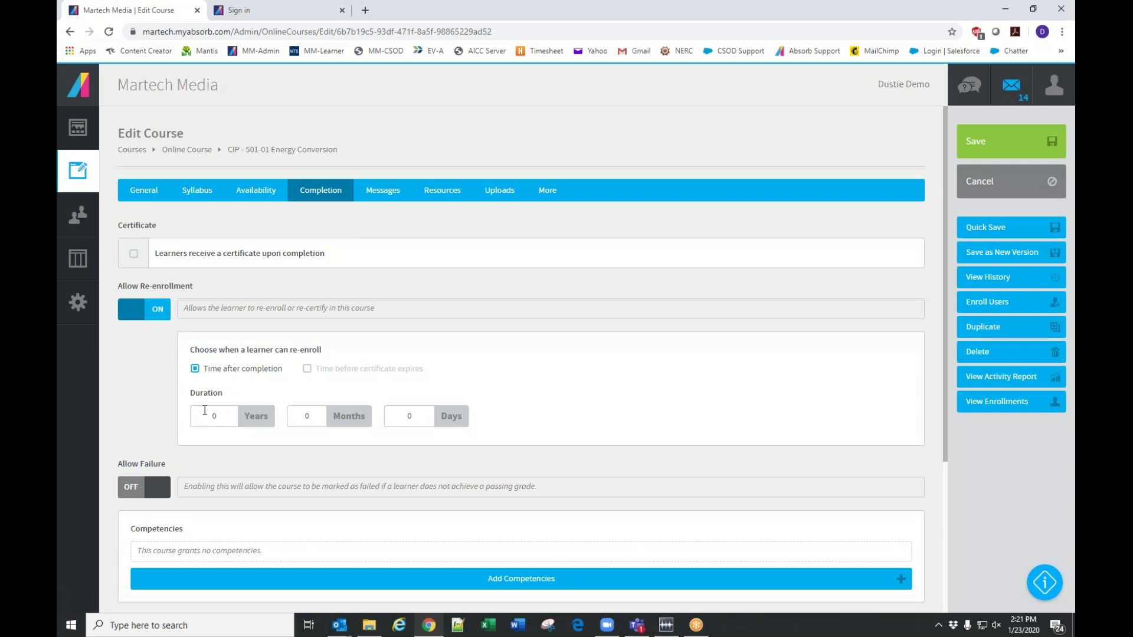
{"action": "double_click", "coordinate": [307, 415]}
{"action": "type", "text": "1"}
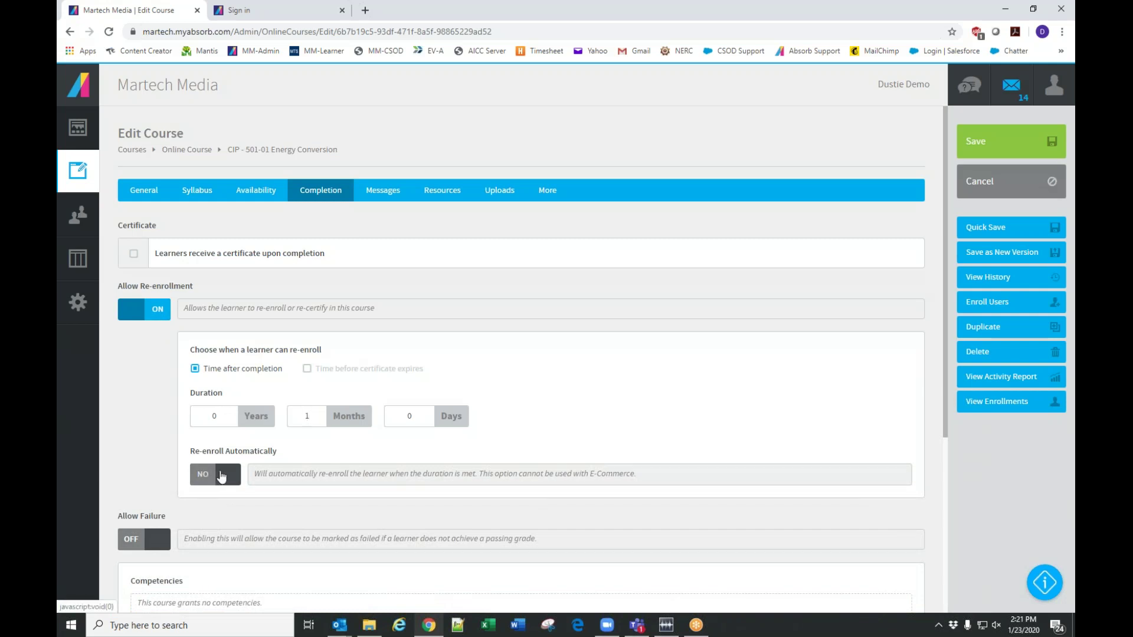
{"action": "double_click", "coordinate": [309, 416]}
{"action": "type", "text": "0"}
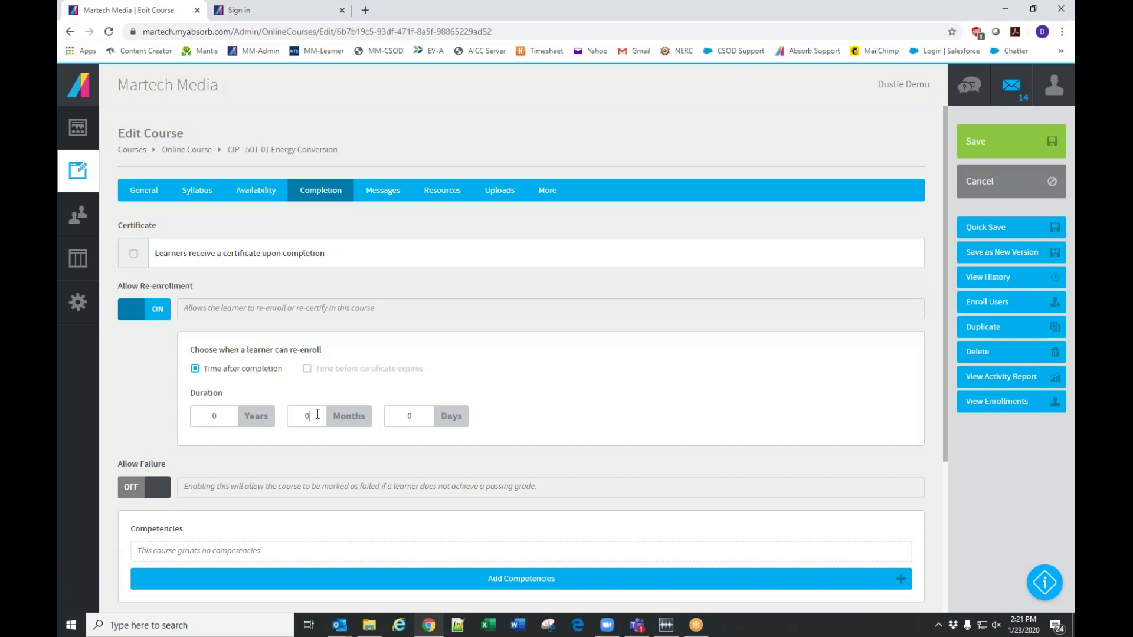
Turn off re-enrollment for the course, view its message settings and save it with the modified enrollment filter
{"action": "left_click", "coordinate": [150, 312]}
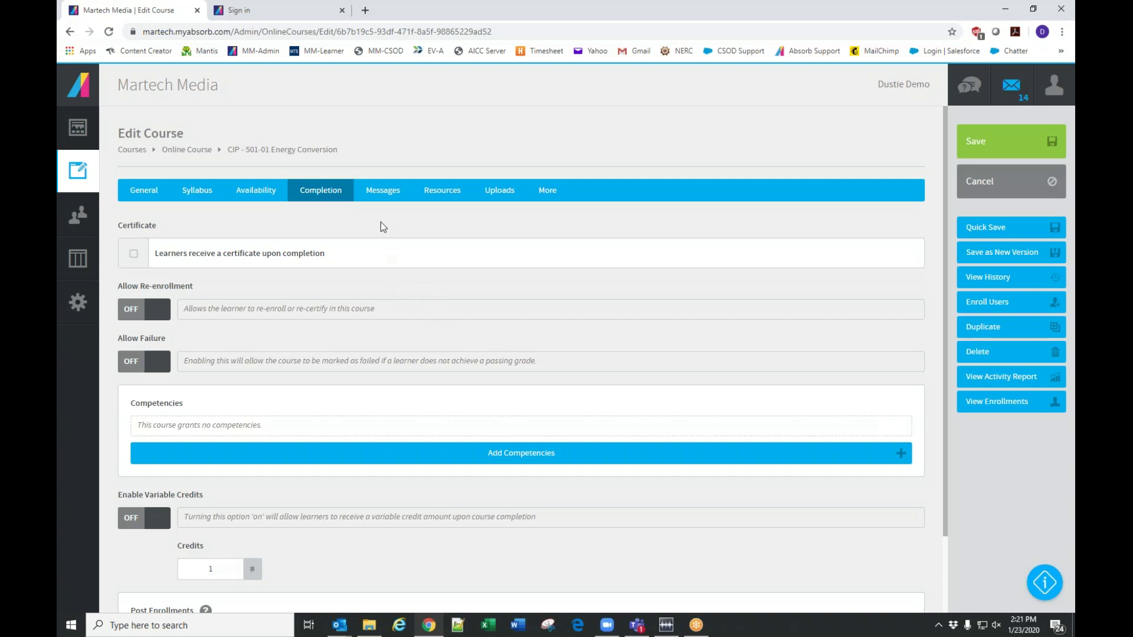
{"action": "left_click", "coordinate": [377, 194]}
{"action": "left_click", "coordinate": [342, 194]}
{"action": "left_click", "coordinate": [376, 197]}
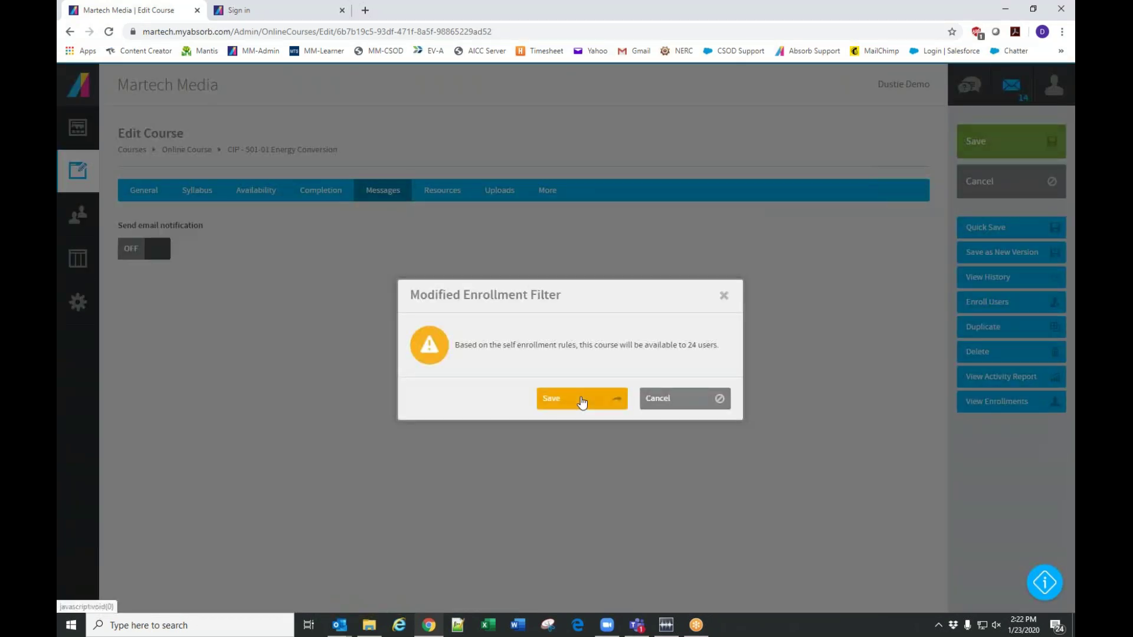
{"action": "left_click", "coordinate": [580, 397]}
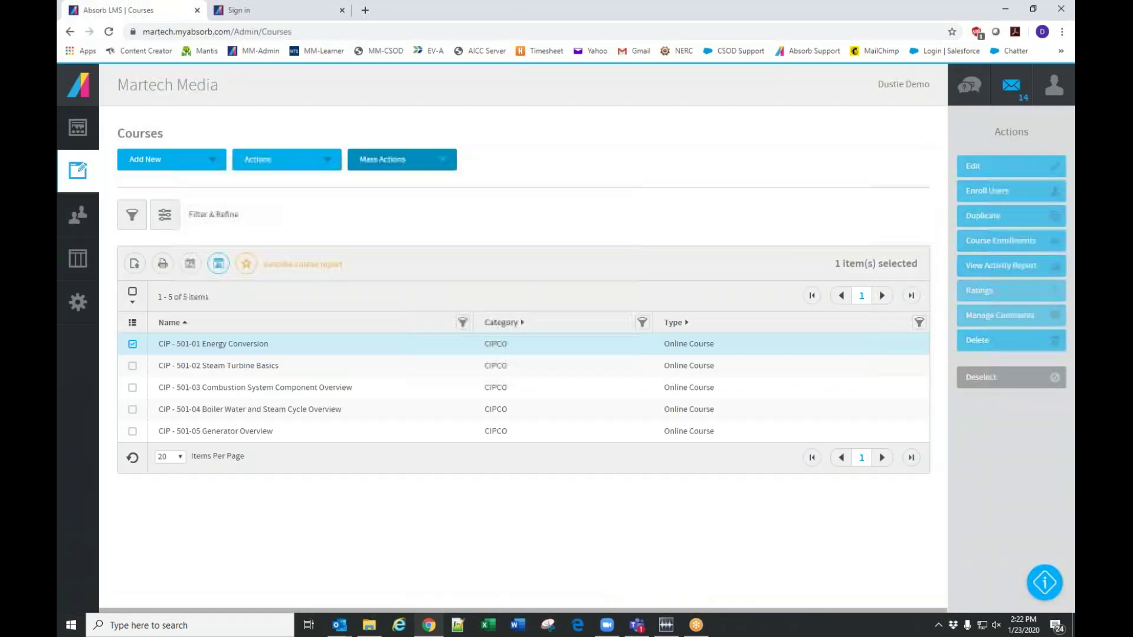
Edit the course "CIP - 501-02 Steam Turbine Basics" to allow self enrollment with the rule Department, And Sub-Departments of, CIPCO
{"action": "left_click", "coordinate": [282, 367]}
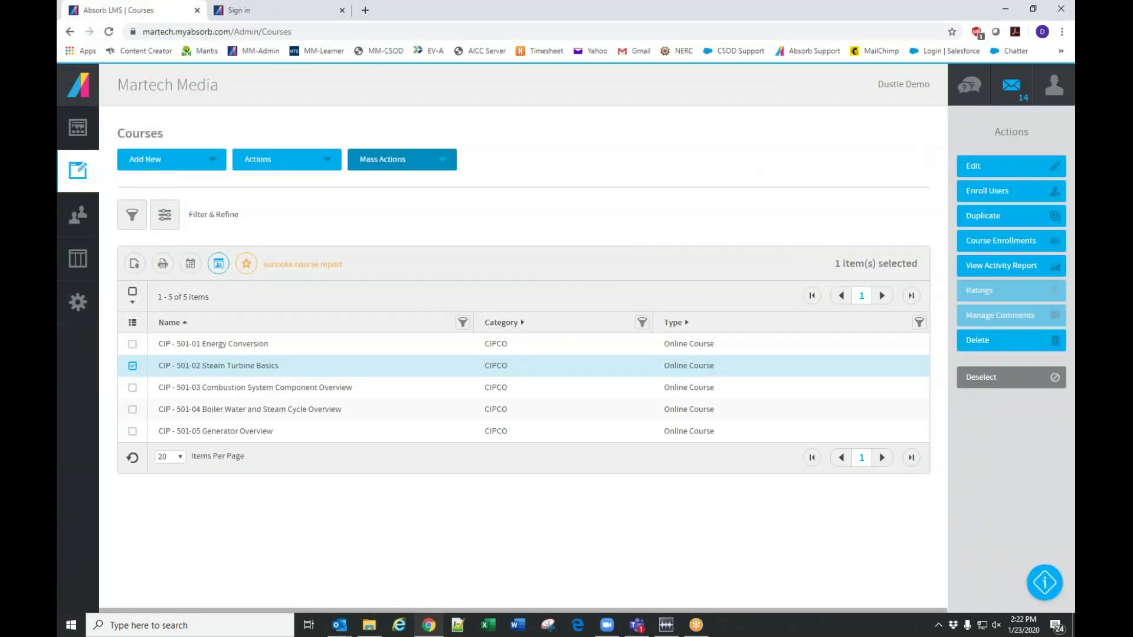
{"action": "left_click", "coordinate": [984, 167]}
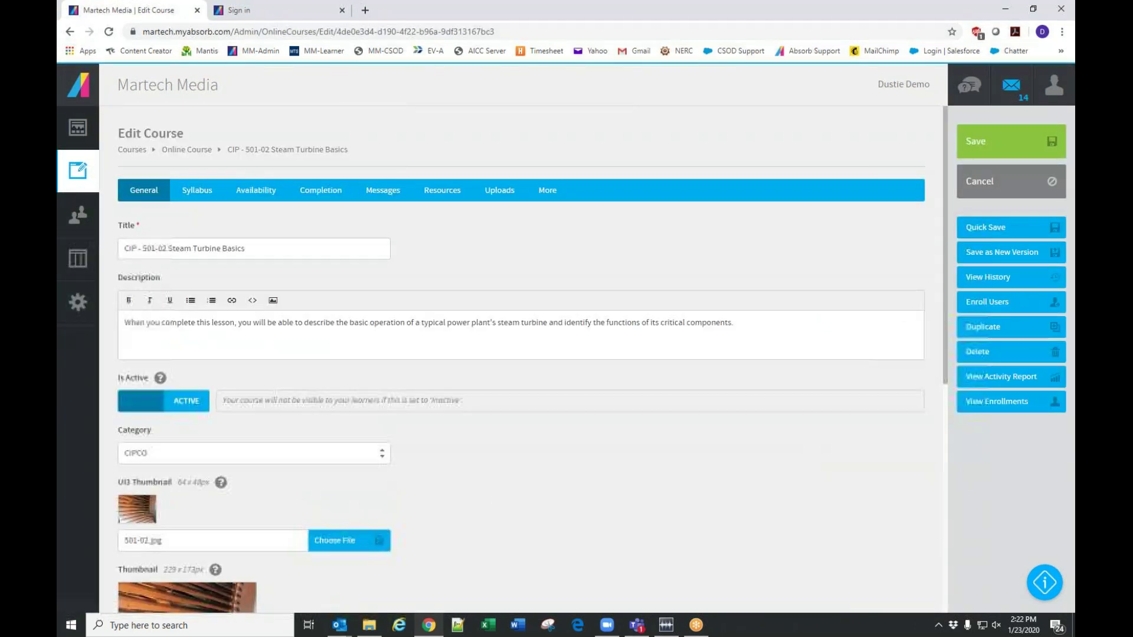
{"action": "left_click", "coordinate": [255, 193]}
{"action": "left_click", "coordinate": [148, 306]}
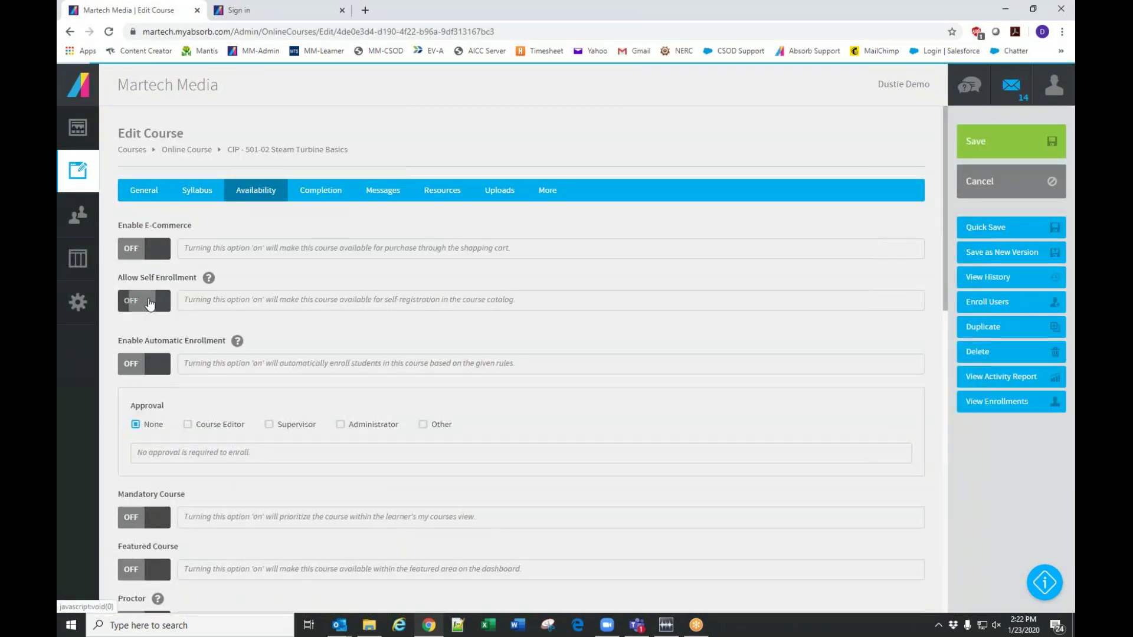
{"action": "left_click", "coordinate": [270, 367]}
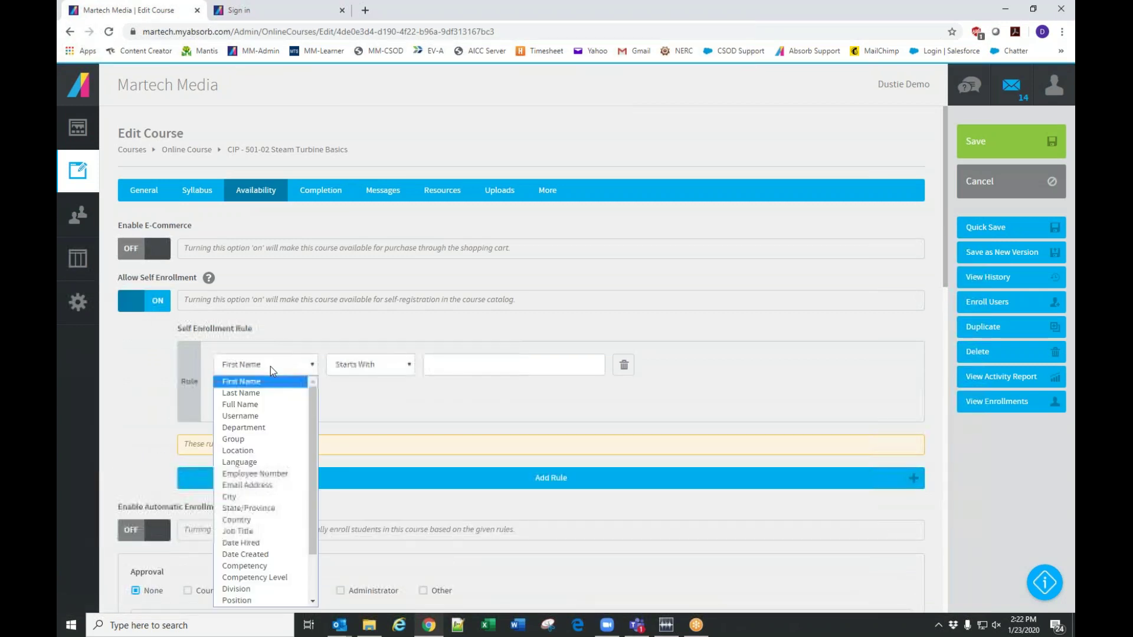
{"action": "left_click", "coordinate": [264, 427]}
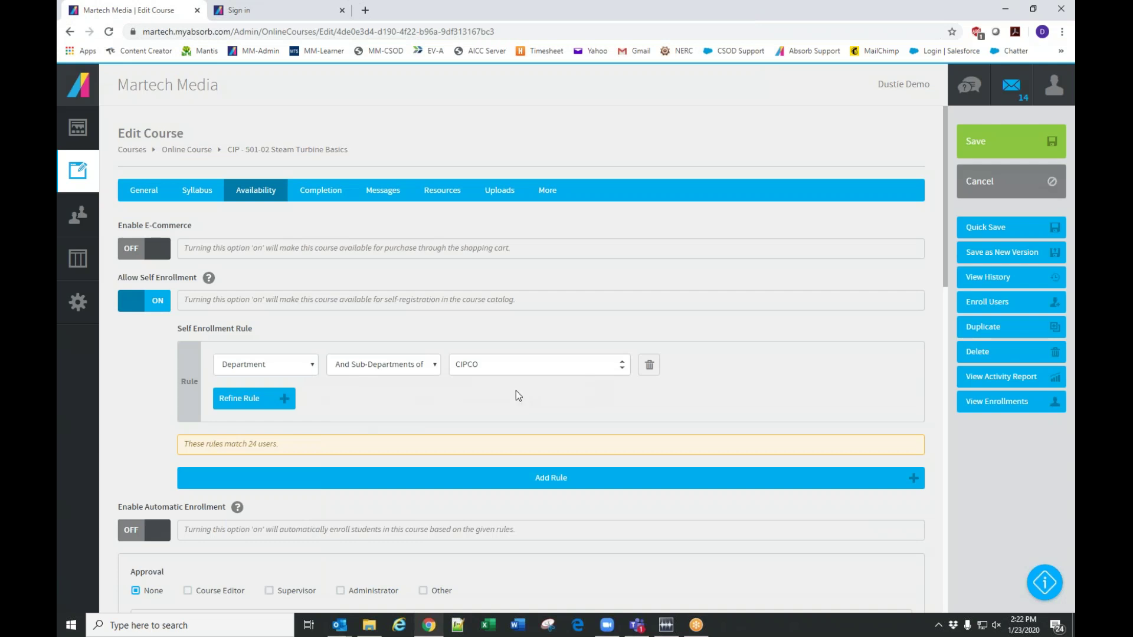
Turn off re-enrollment for the Steam Turbine Basics course and save it with the modified enrollment filter
{"action": "left_click", "coordinate": [321, 199]}
{"action": "left_click", "coordinate": [163, 319]}
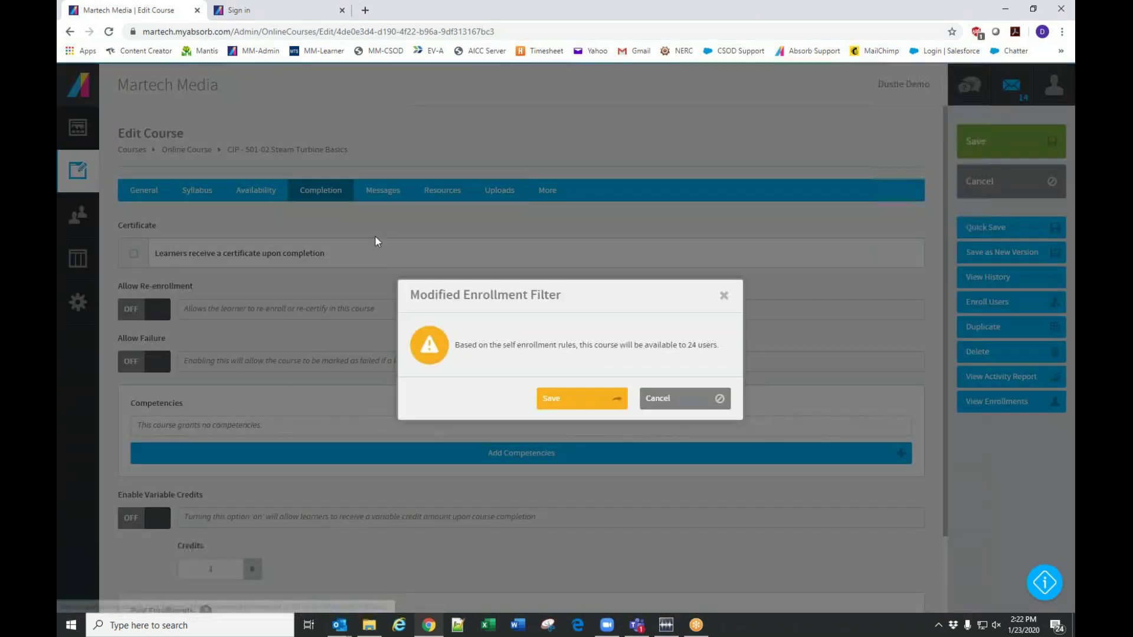
{"action": "left_click", "coordinate": [578, 397]}
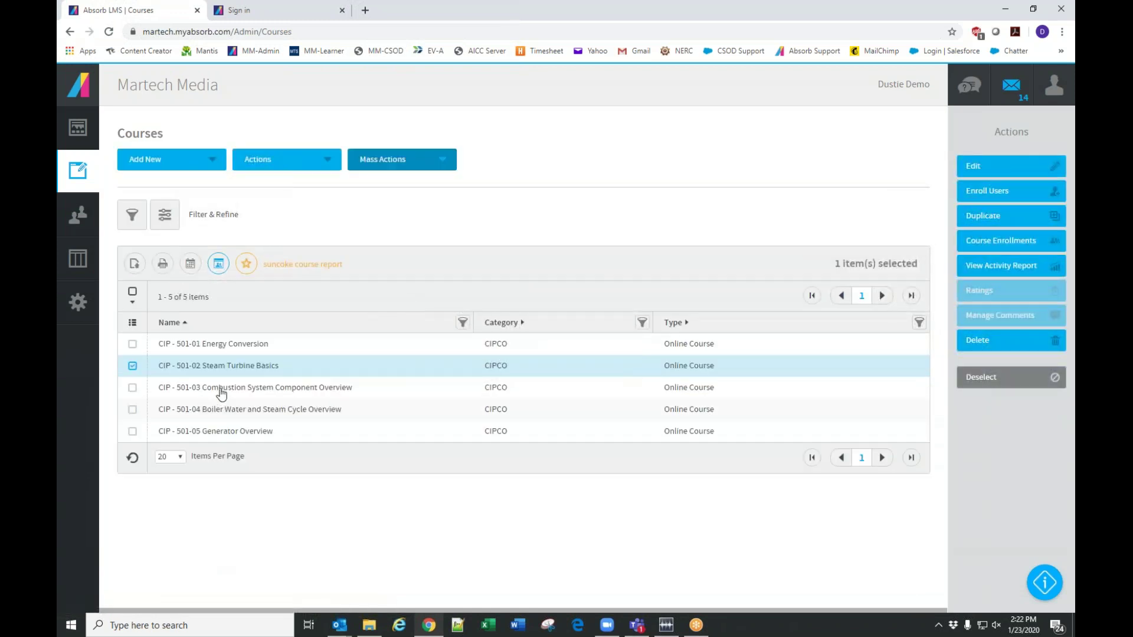
Edit the course "CIP - 501-03 Combustion System Component Overview" to allow self enrollment with the same Department rule as 501-02
{"action": "left_click", "coordinate": [217, 390]}
{"action": "left_click", "coordinate": [1008, 167]}
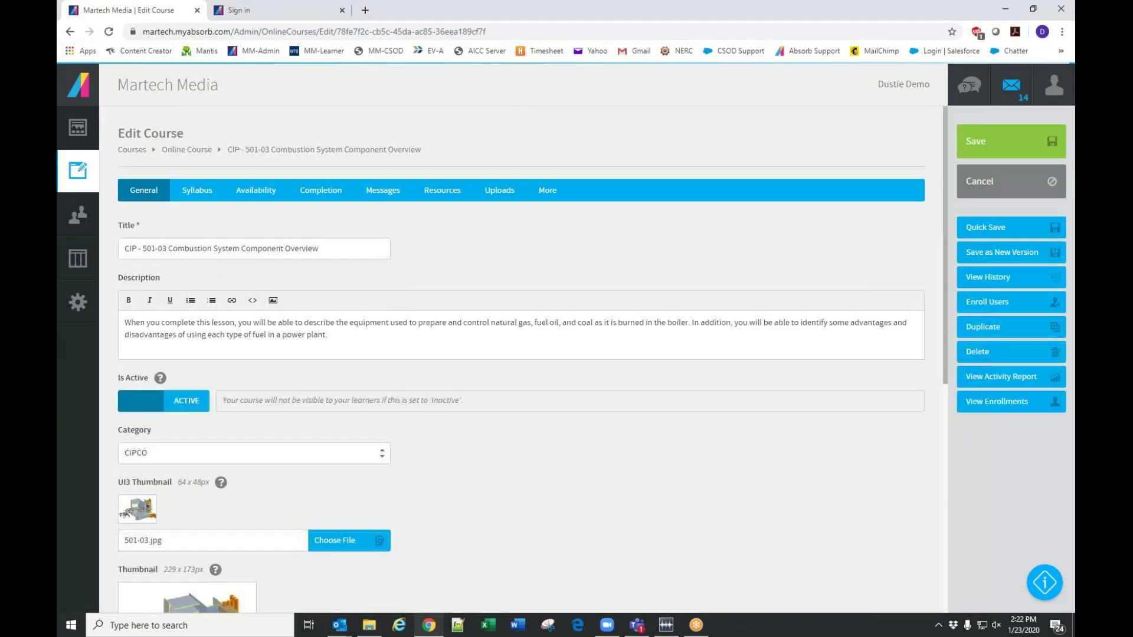
{"action": "left_click", "coordinate": [255, 190]}
{"action": "left_click", "coordinate": [142, 302]}
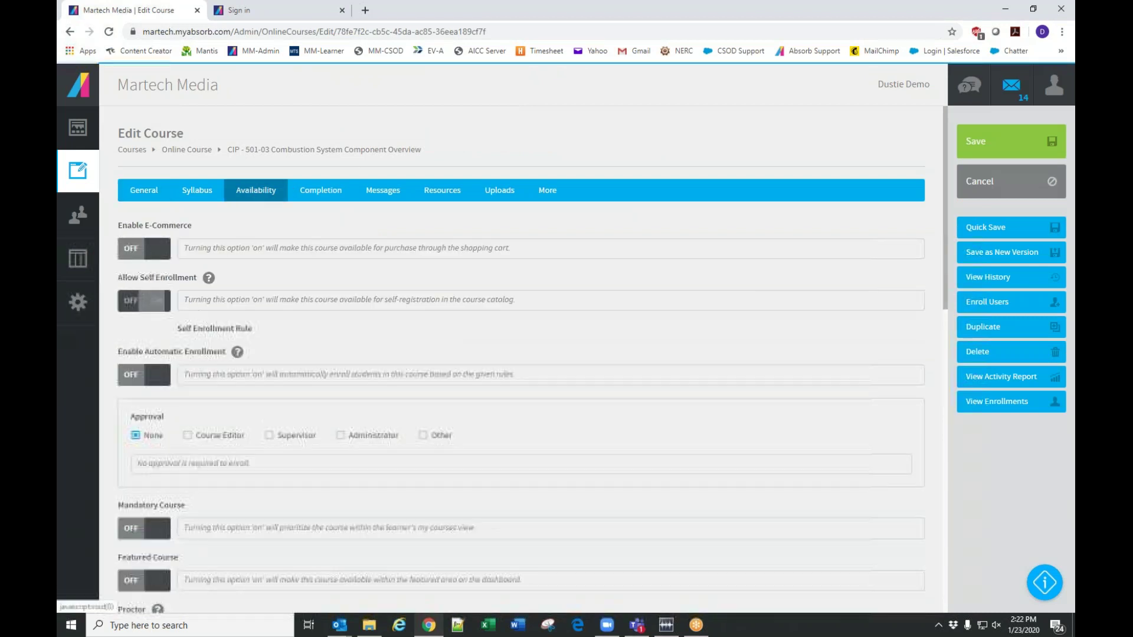
{"action": "left_click", "coordinate": [299, 362]}
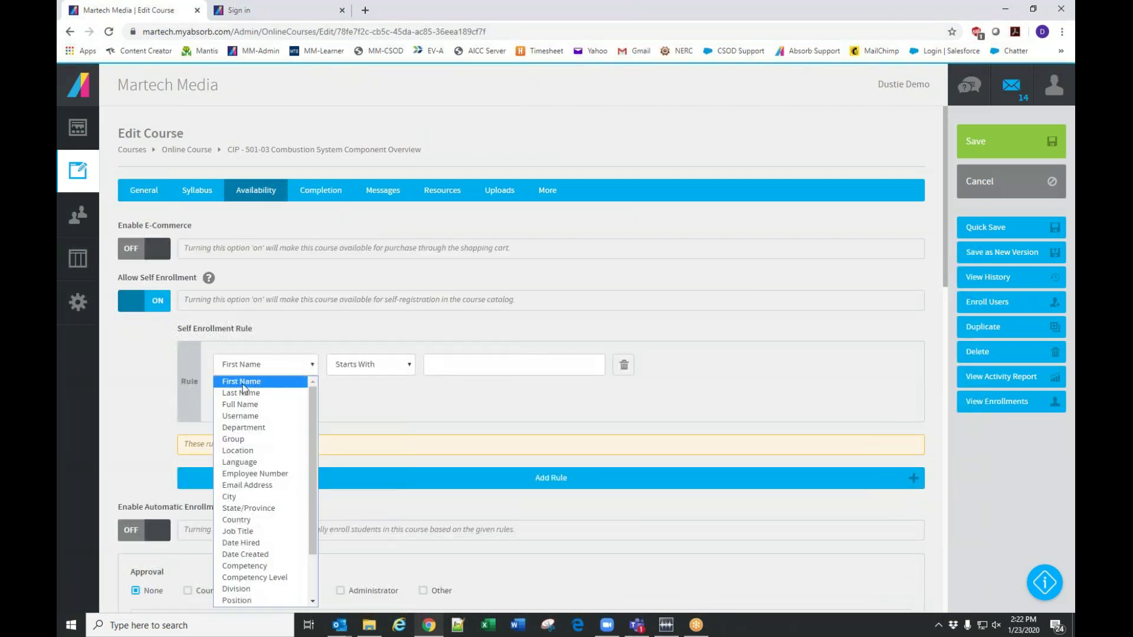
{"action": "left_click", "coordinate": [244, 427]}
Turn off re-enrollment for the Combustion System Component Overview course and save it with the modified enrollment filter
{"action": "left_click", "coordinate": [321, 192]}
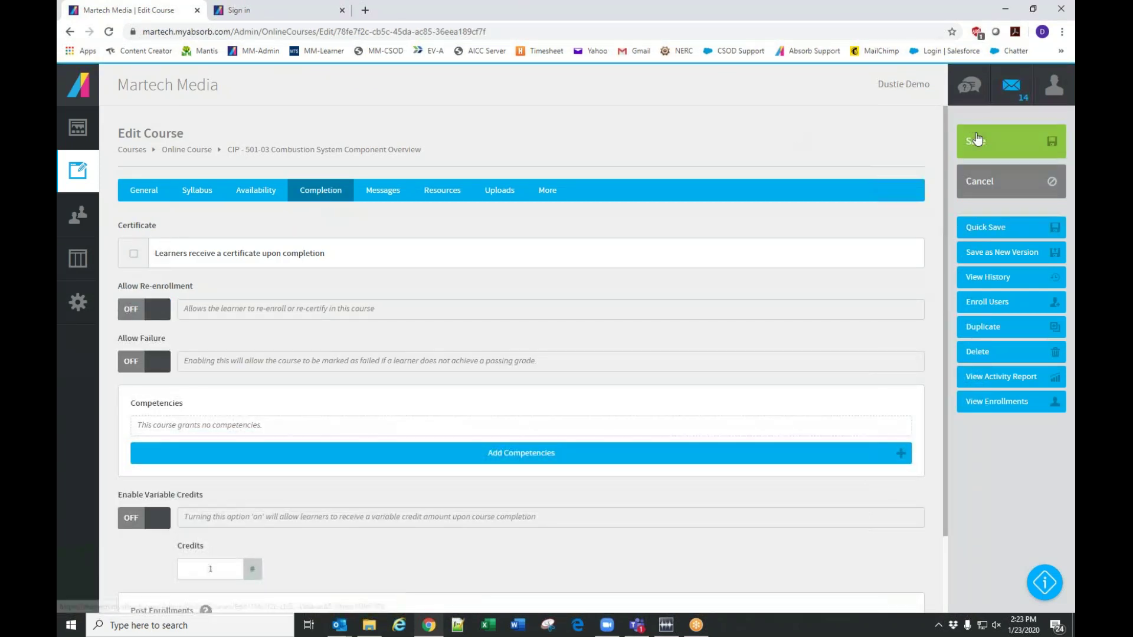
{"action": "left_click", "coordinate": [1003, 141]}
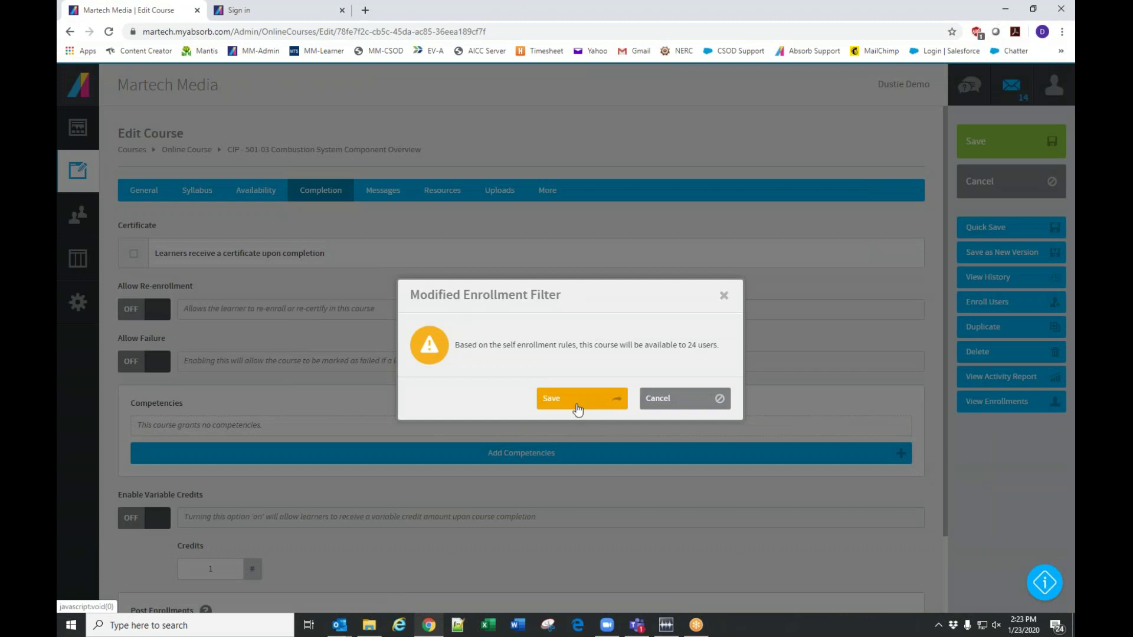
{"action": "left_click", "coordinate": [577, 410]}
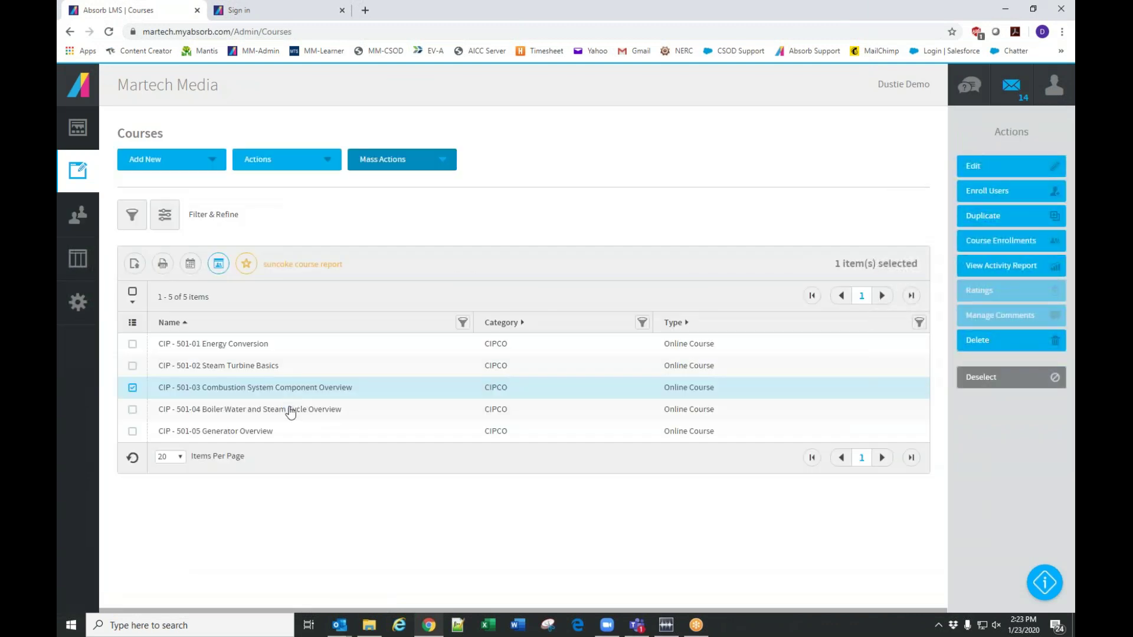
Open the course "CIP - 501-04 Boiler Water and Steam Cycle Overview" for editing and turn off its re-enrollment
{"action": "left_click", "coordinate": [291, 413]}
{"action": "left_click", "coordinate": [980, 167]}
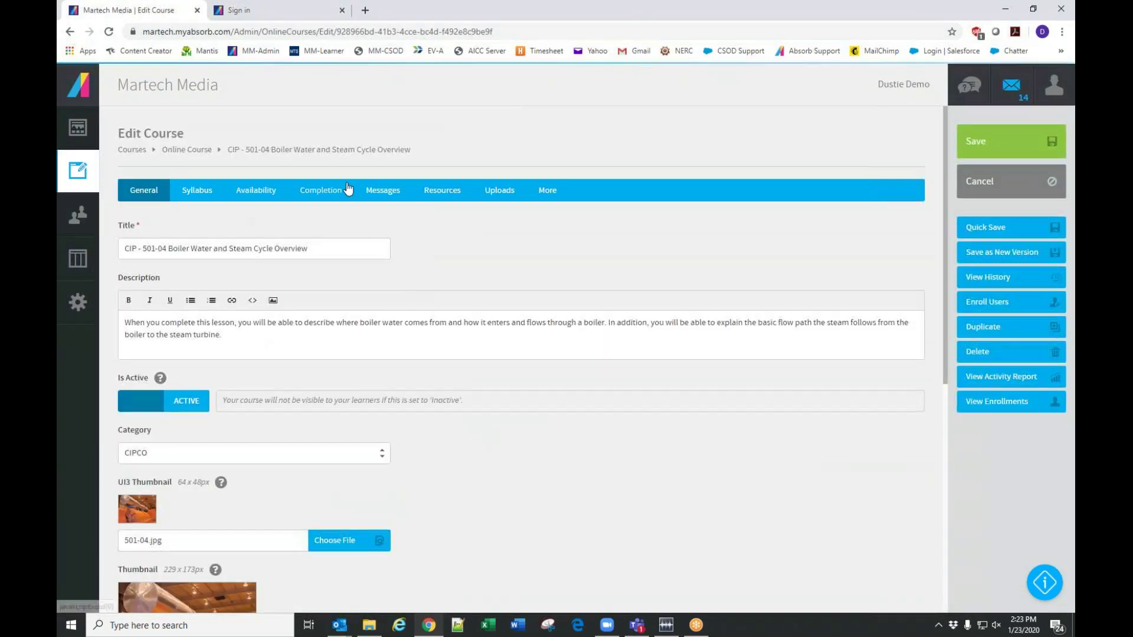
{"action": "left_click", "coordinate": [321, 191]}
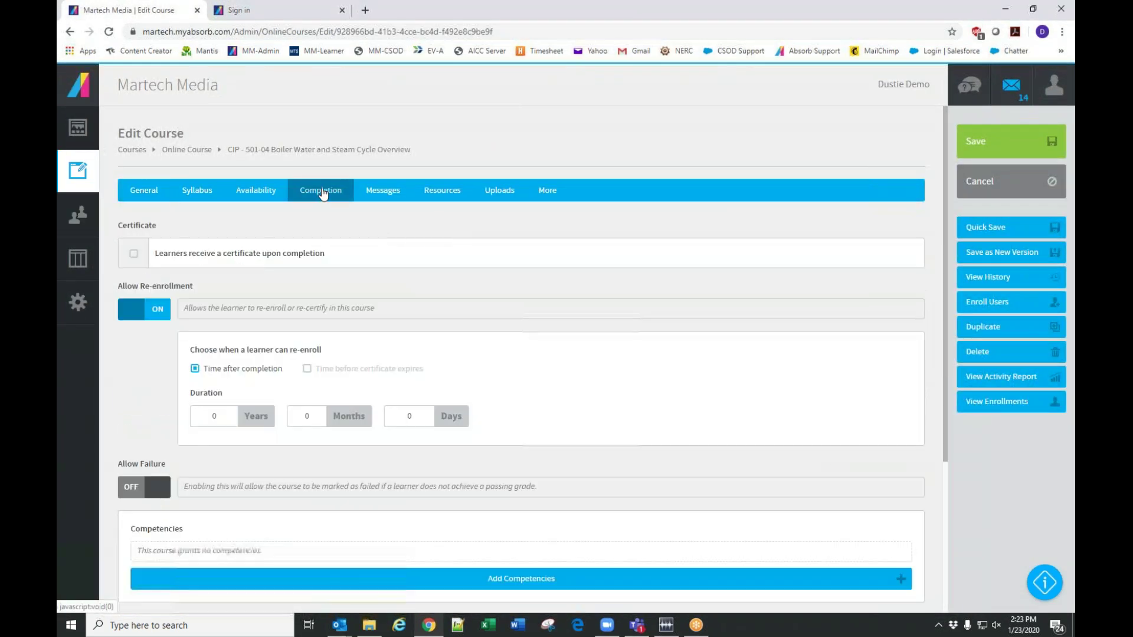
{"action": "left_click", "coordinate": [145, 313]}
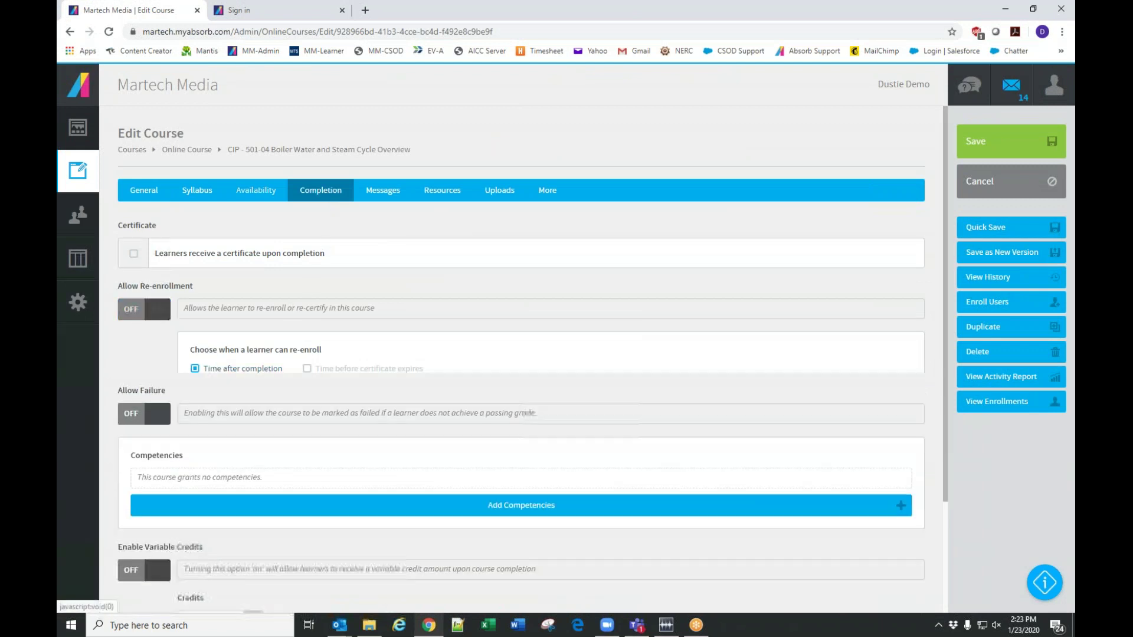
Allow self enrollment for the 501-04 course with the same Department, And Sub-Departments of rule as 501-02, and save the course
{"action": "left_click", "coordinate": [272, 192]}
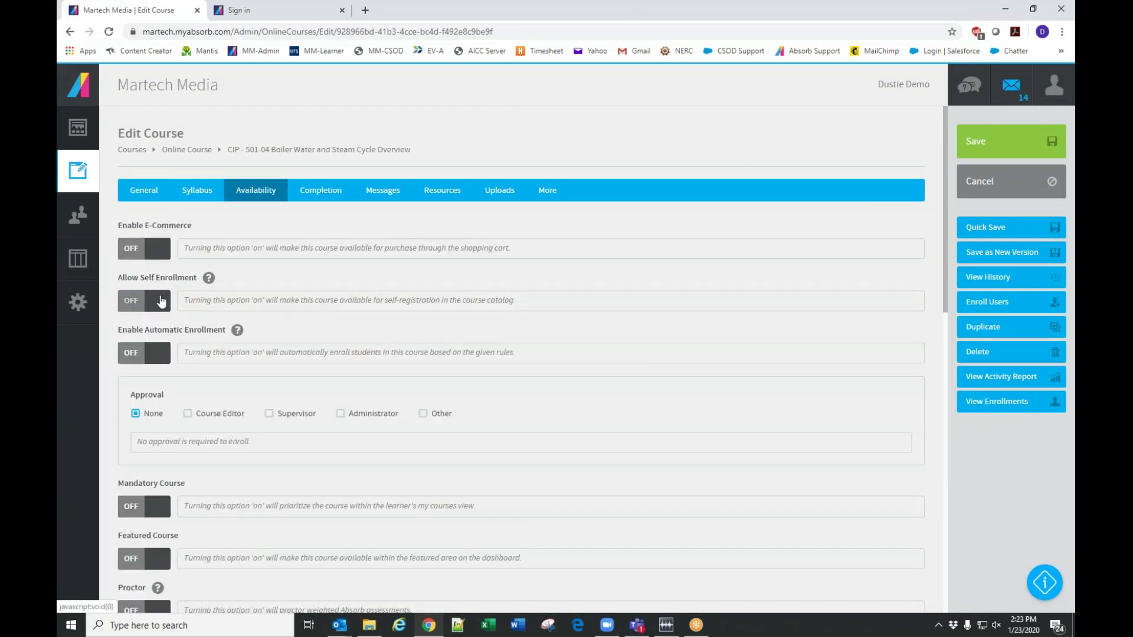
{"action": "left_click", "coordinate": [157, 301]}
{"action": "left_click", "coordinate": [265, 366]}
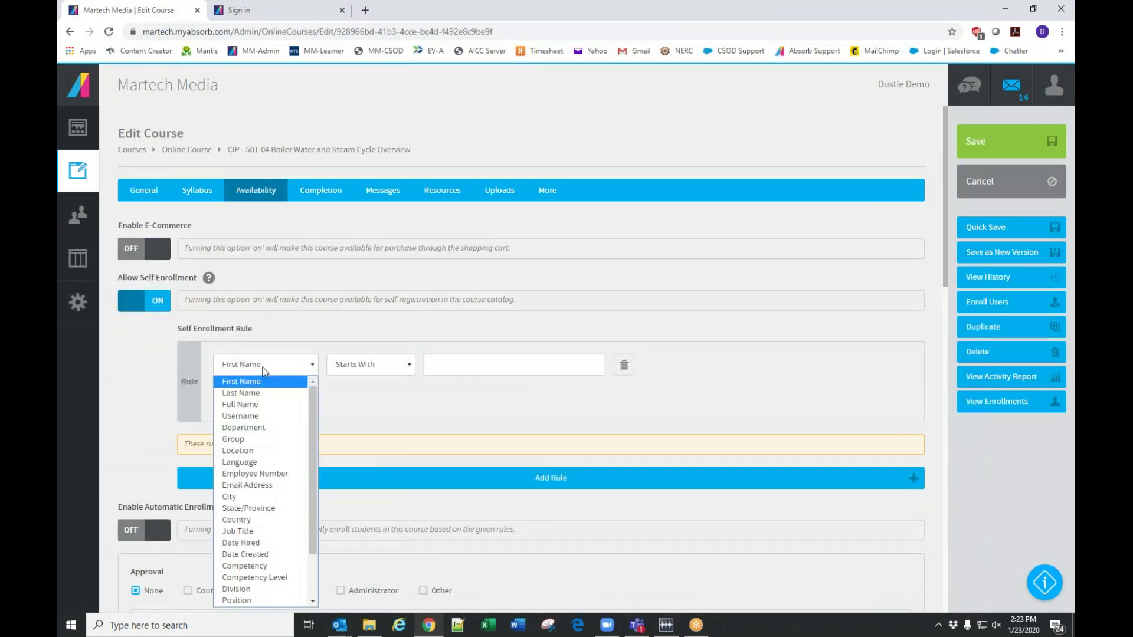
{"action": "left_click", "coordinate": [262, 429]}
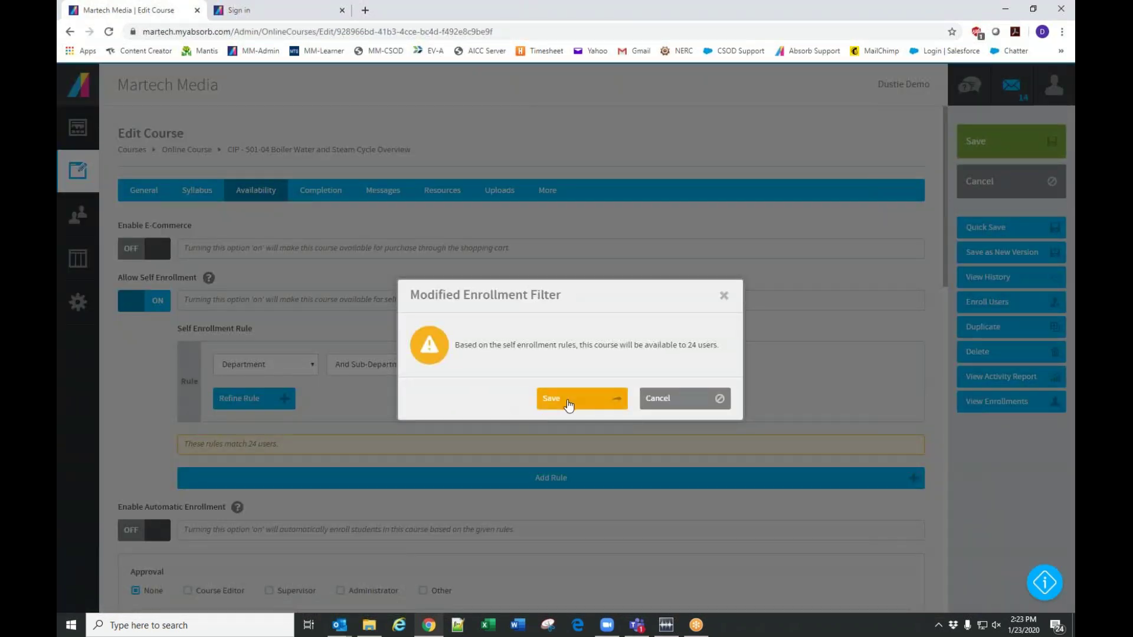
{"action": "left_click", "coordinate": [573, 398]}
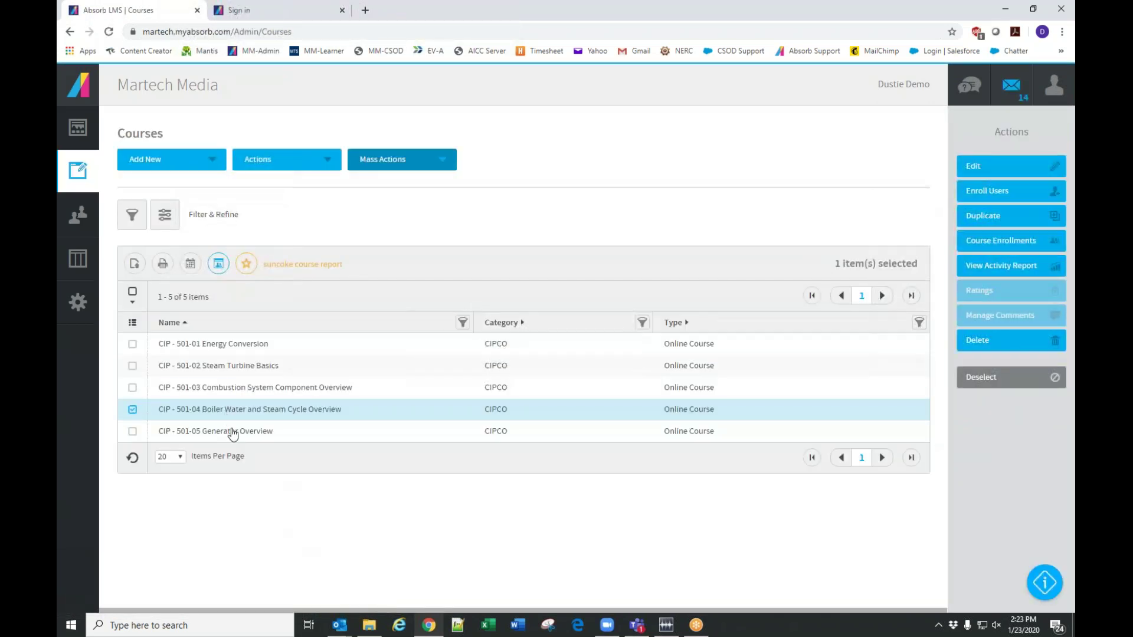
Edit the course "CIP - 501-05 Generator Overview" to allow self enrollment with the rule Department, And Sub-Departments of, CIPCO
{"action": "left_click", "coordinate": [230, 431]}
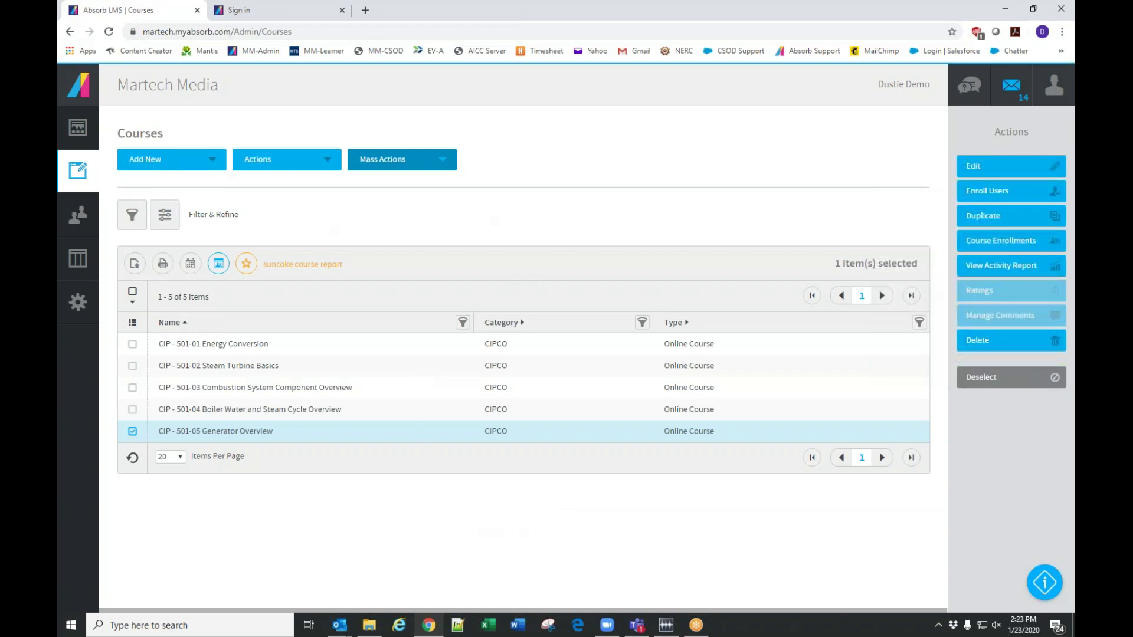
{"action": "left_click", "coordinate": [990, 170]}
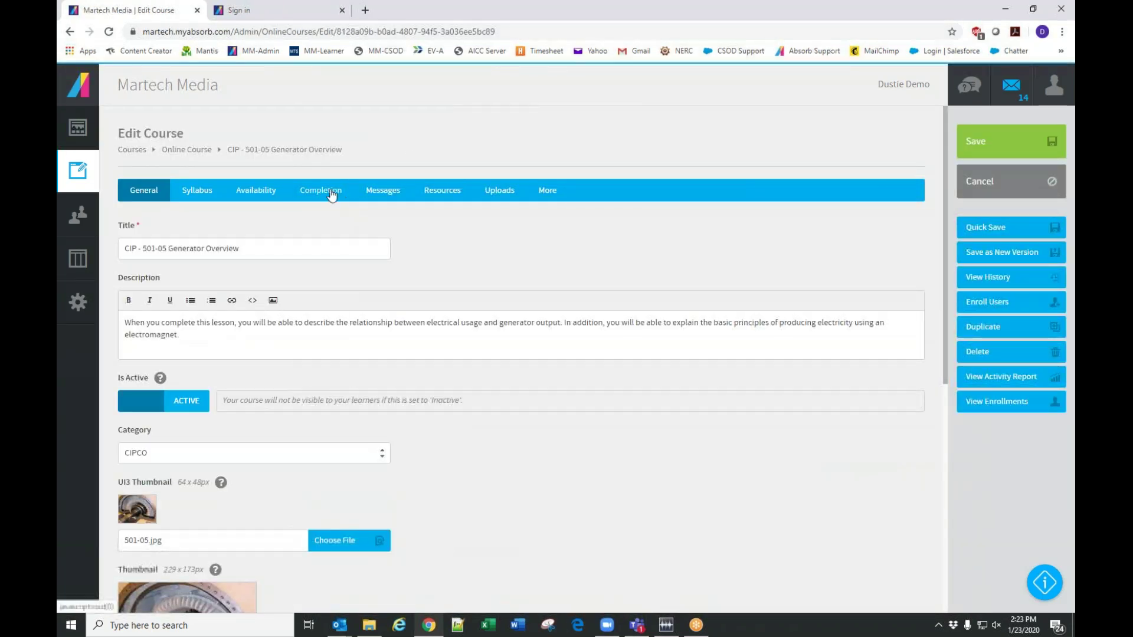
{"action": "left_click", "coordinate": [331, 192]}
{"action": "left_click", "coordinate": [269, 192]}
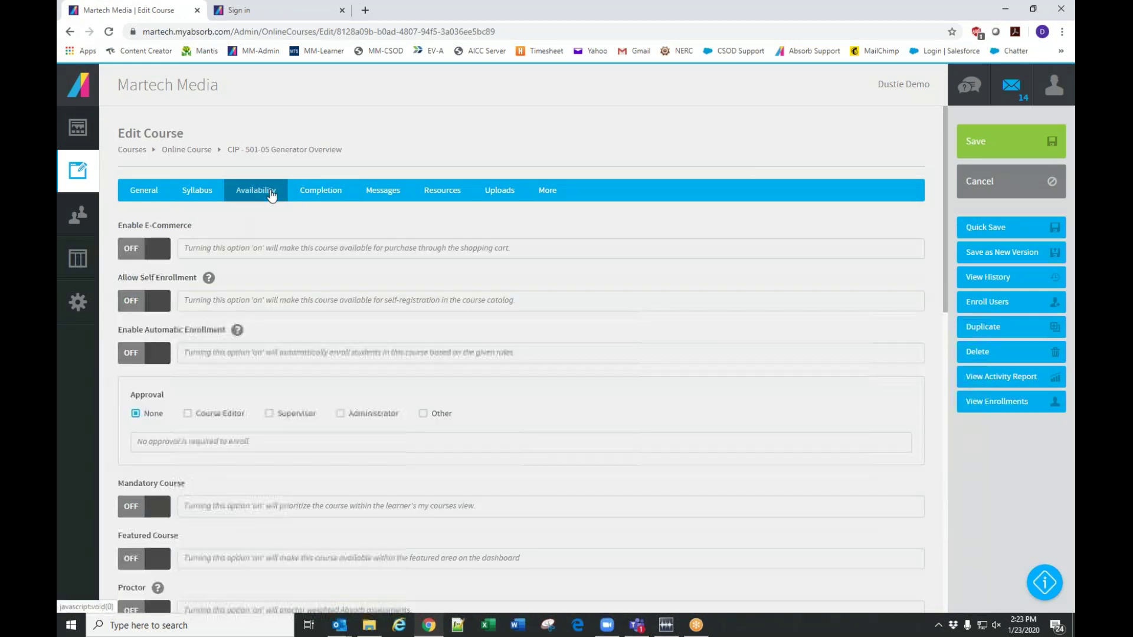
{"action": "left_click", "coordinate": [153, 302]}
{"action": "left_click", "coordinate": [244, 366]}
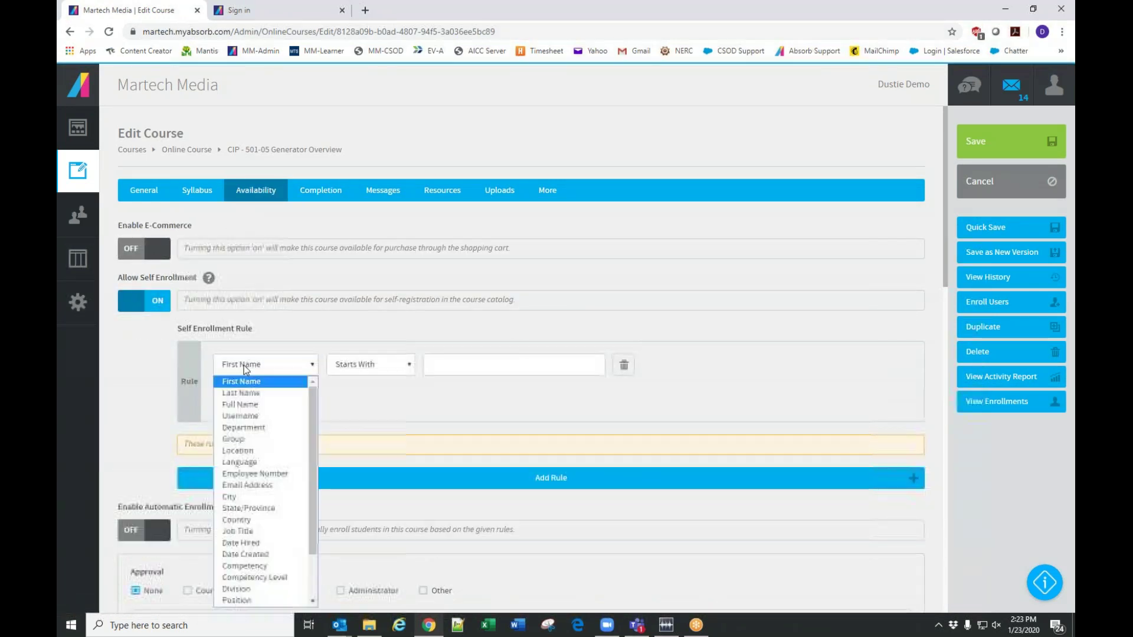
{"action": "left_click", "coordinate": [243, 427]}
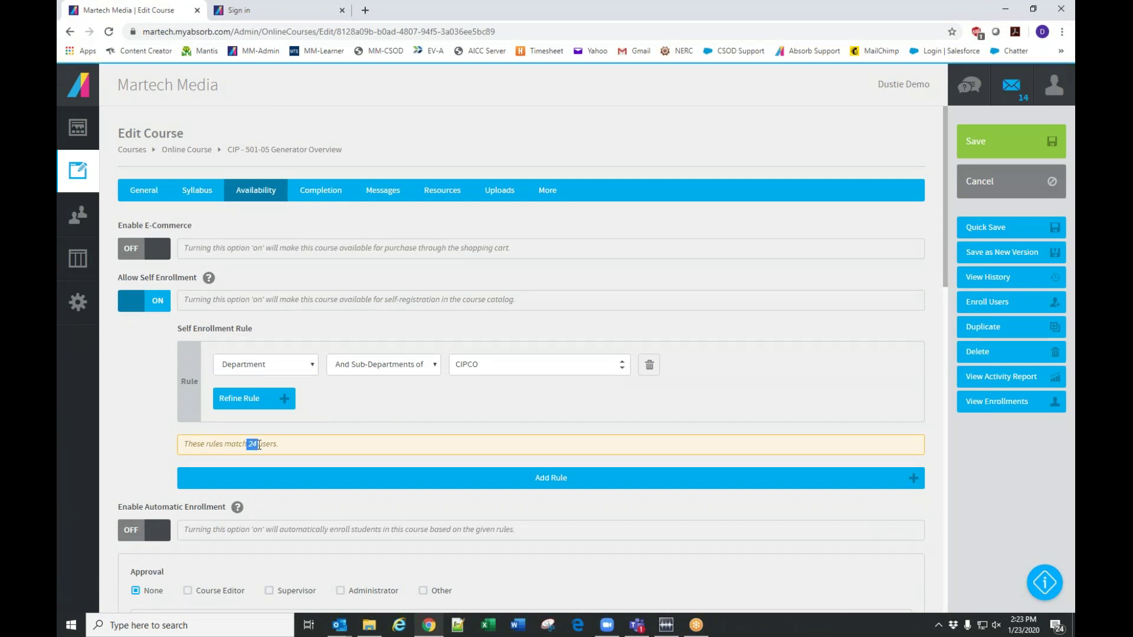
Check the number of users matched by the self enrollment rule and save the 501-05 course with the modified enrollment filter
{"action": "left_click_drag", "start_coordinate": [292, 448], "coordinate": [206, 443]}
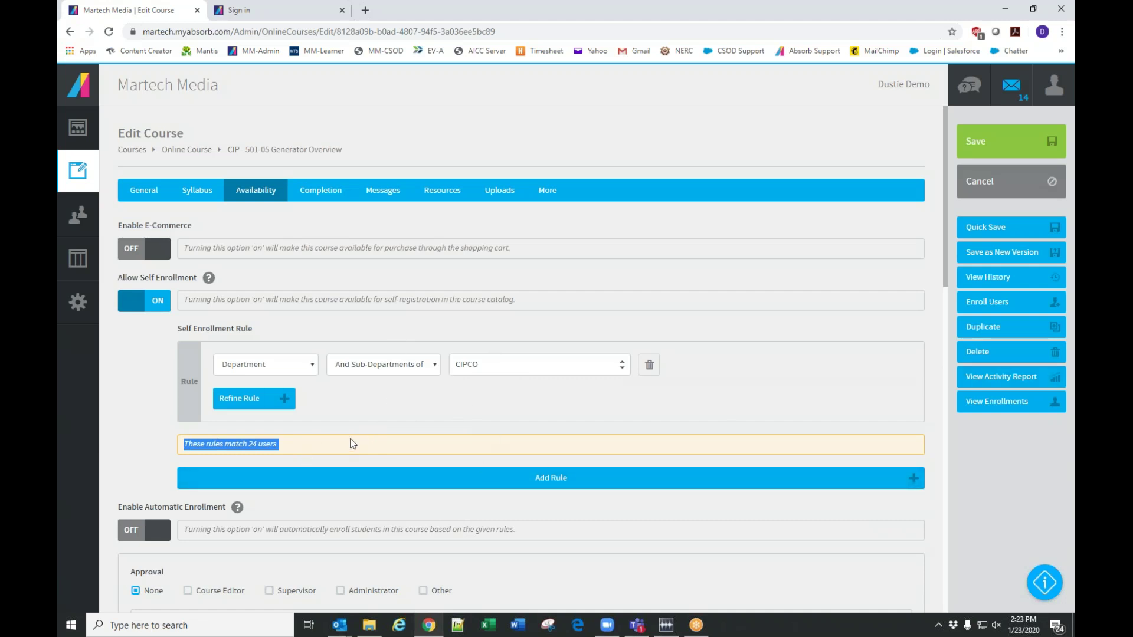
{"action": "scroll", "coordinate": [354, 407], "scroll_direction": "down", "scroll_amount": 1}
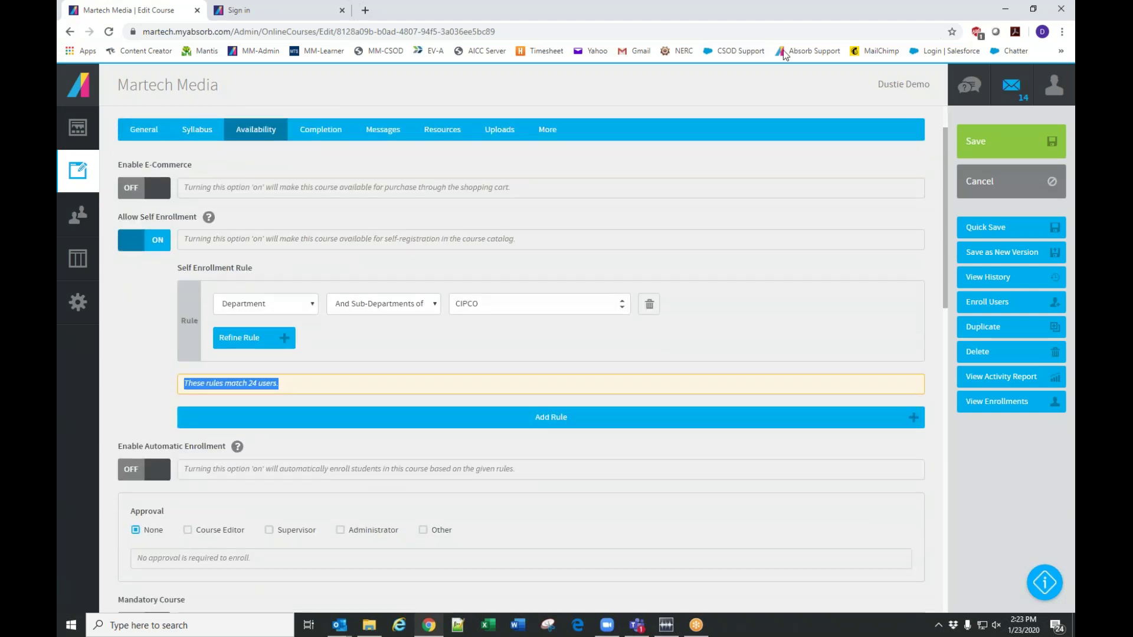
{"action": "left_click", "coordinate": [987, 148]}
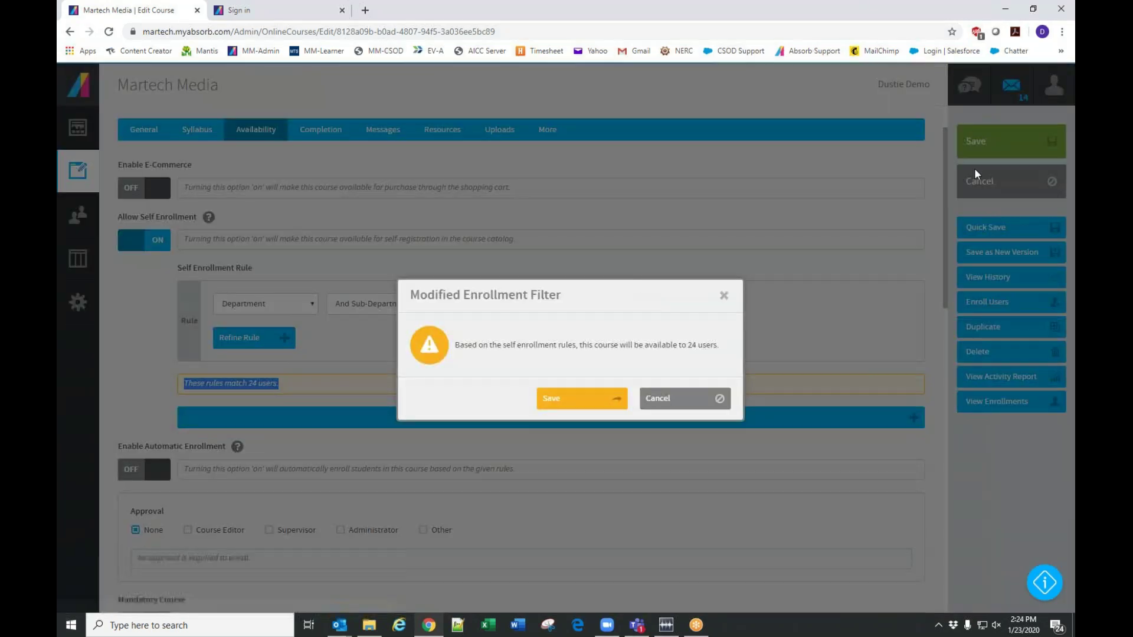
{"action": "left_click", "coordinate": [588, 405]}
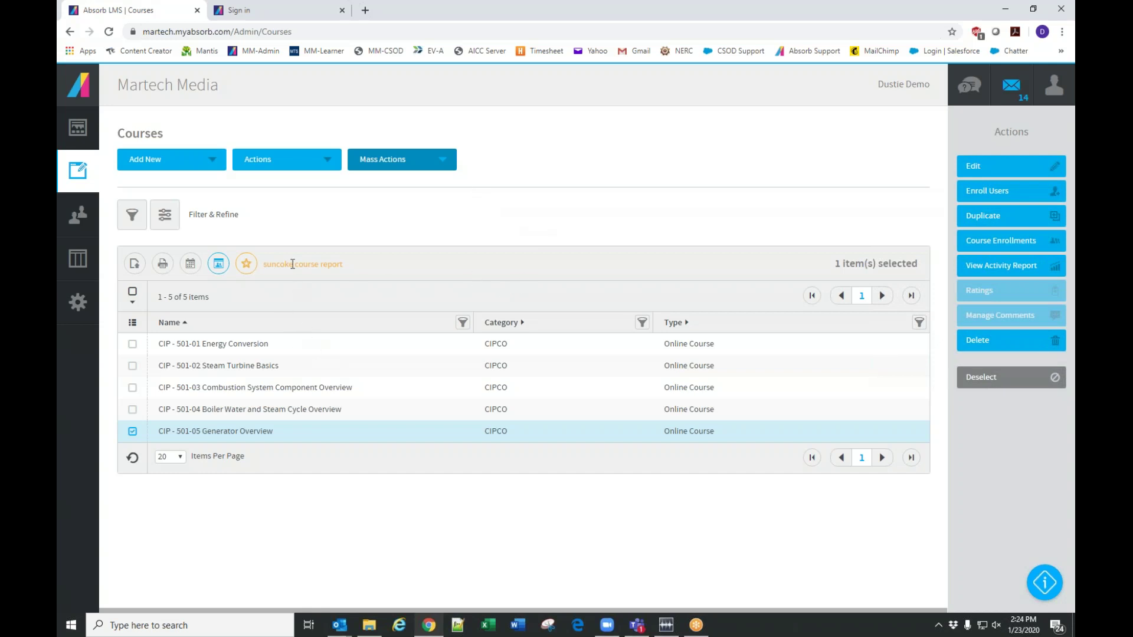
Delete the saved layout "suncoke course report" from the Courses list and "My User Layout" from the Users list
{"action": "left_click", "coordinate": [246, 264]}
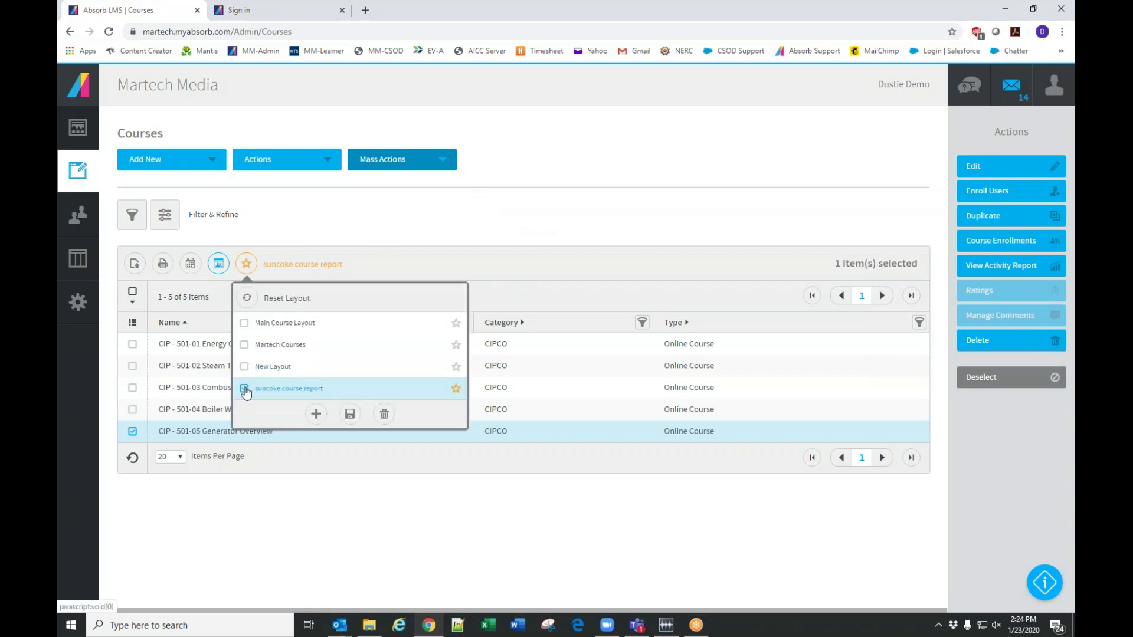
{"action": "left_click", "coordinate": [288, 389]}
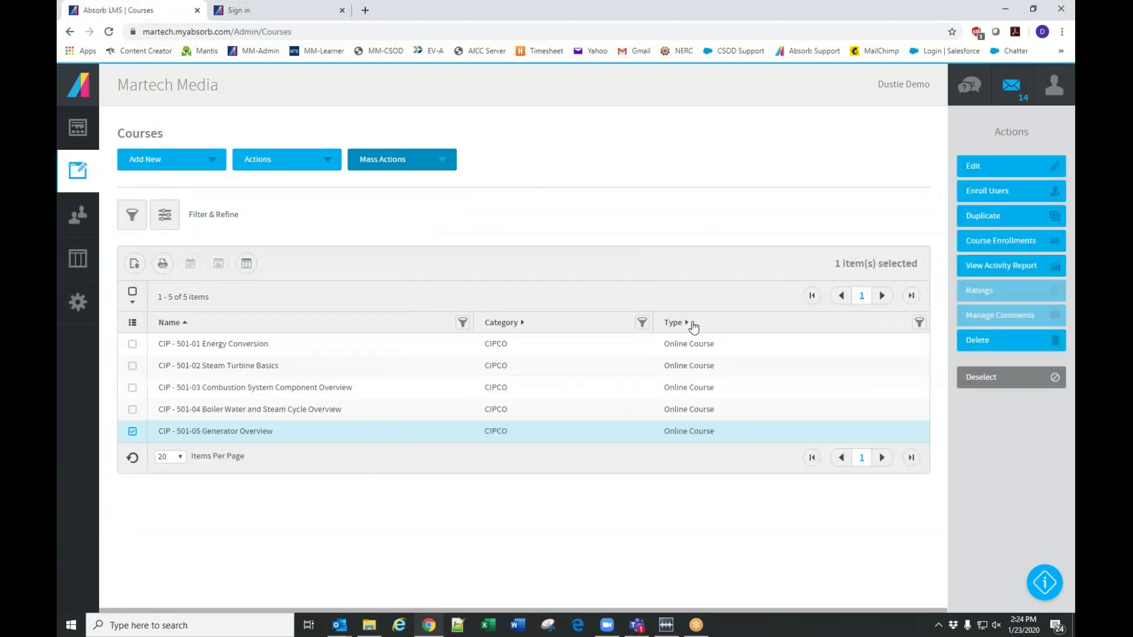
{"action": "mouse_move", "coordinate": [78, 214]}
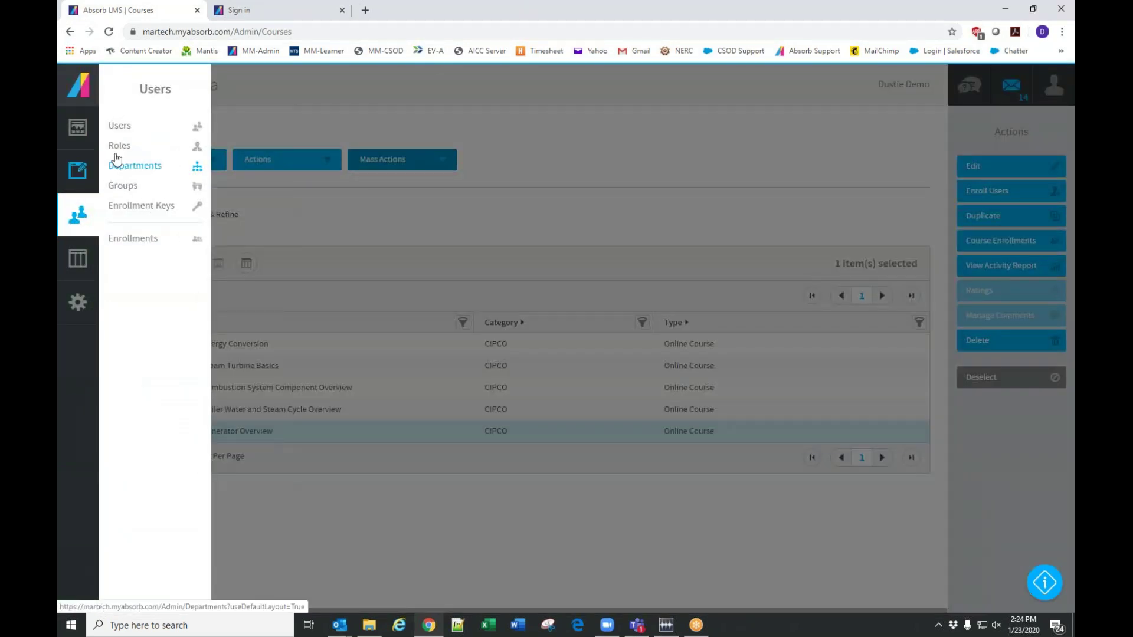
{"action": "left_click", "coordinate": [126, 130]}
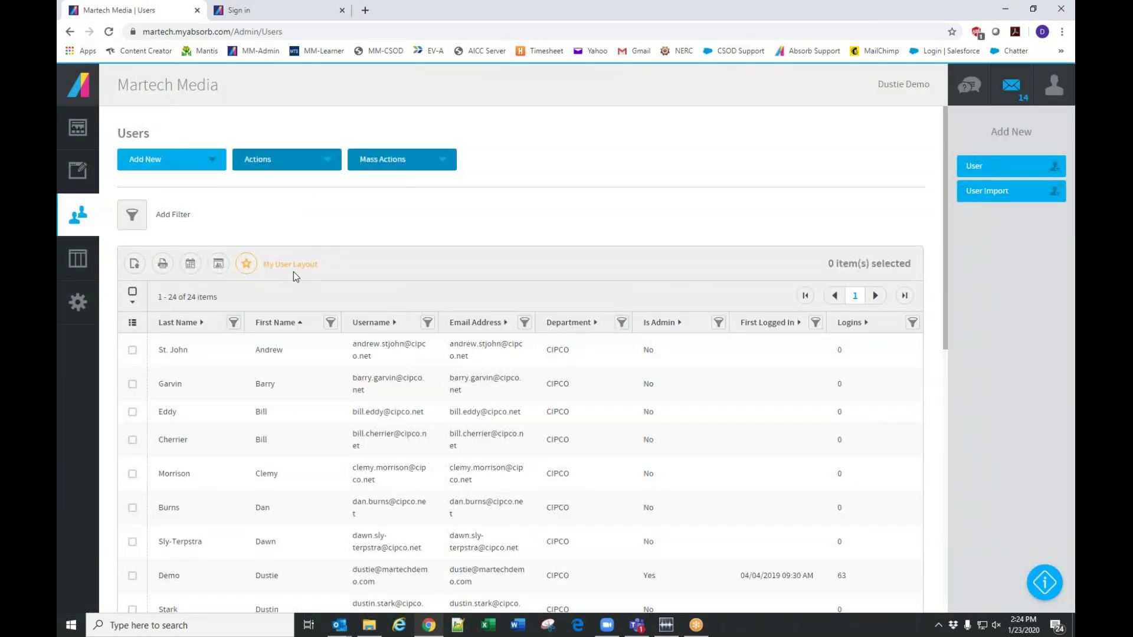
{"action": "left_click", "coordinate": [247, 264]}
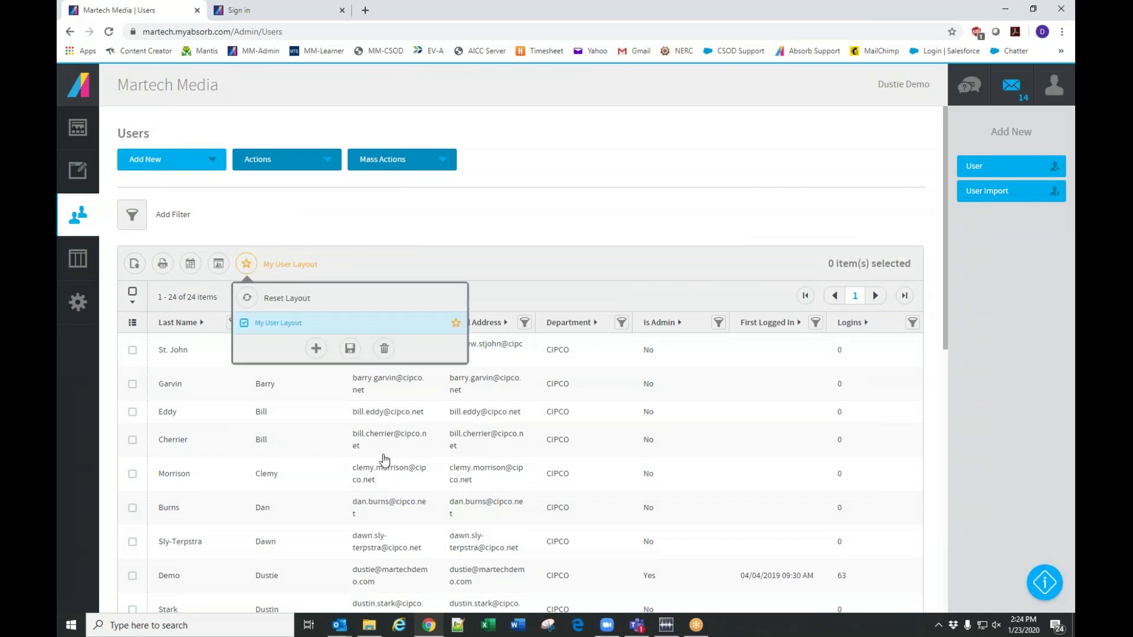
{"action": "left_click", "coordinate": [385, 351]}
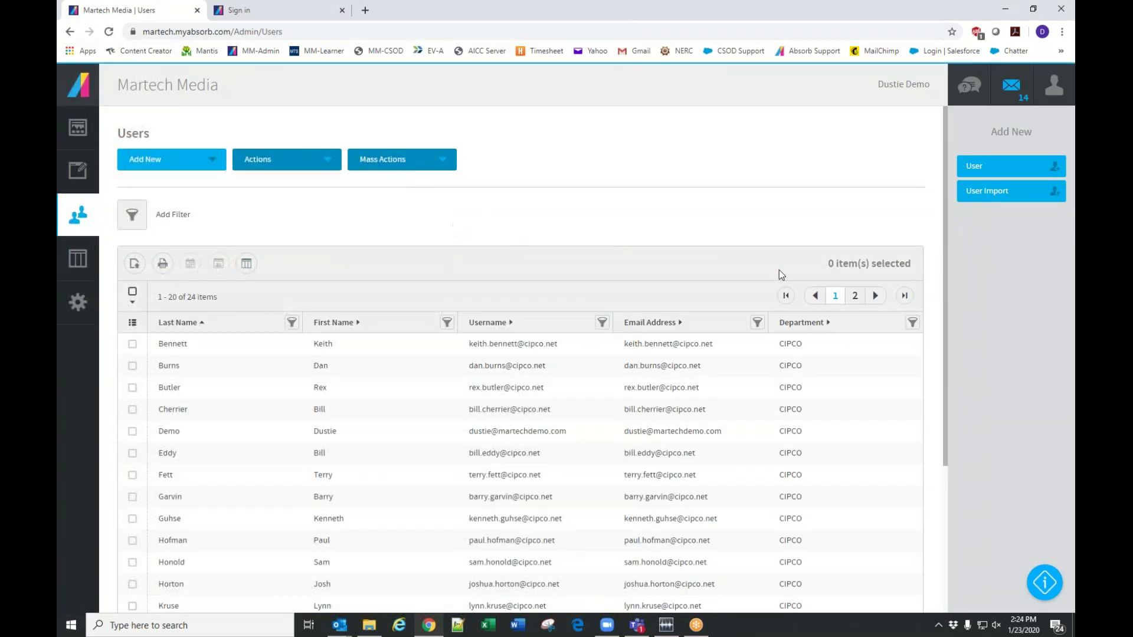
Examine the display columns available in the Learner Activity report, and return to the Users list
{"action": "left_click", "coordinate": [77, 259]}
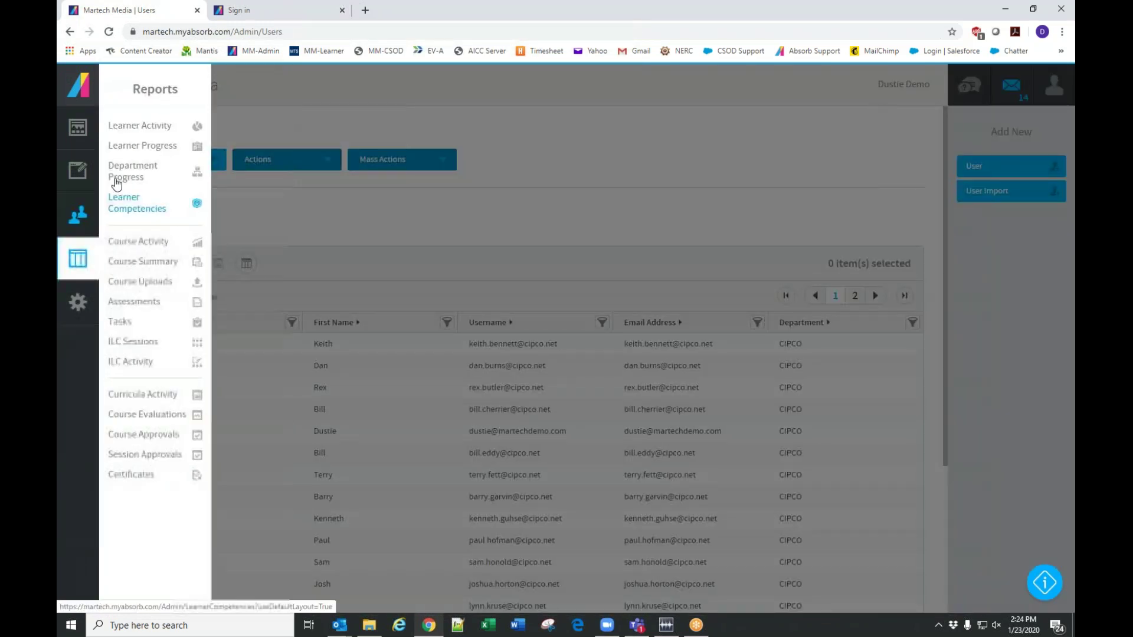
{"action": "left_click", "coordinate": [125, 127]}
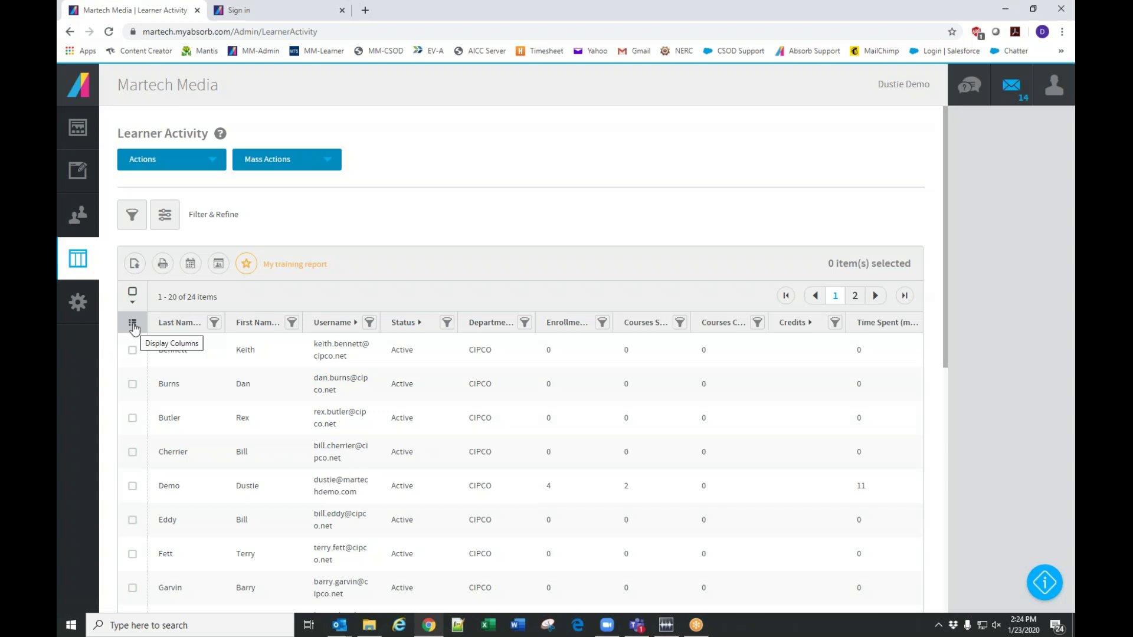
{"action": "left_click", "coordinate": [134, 324]}
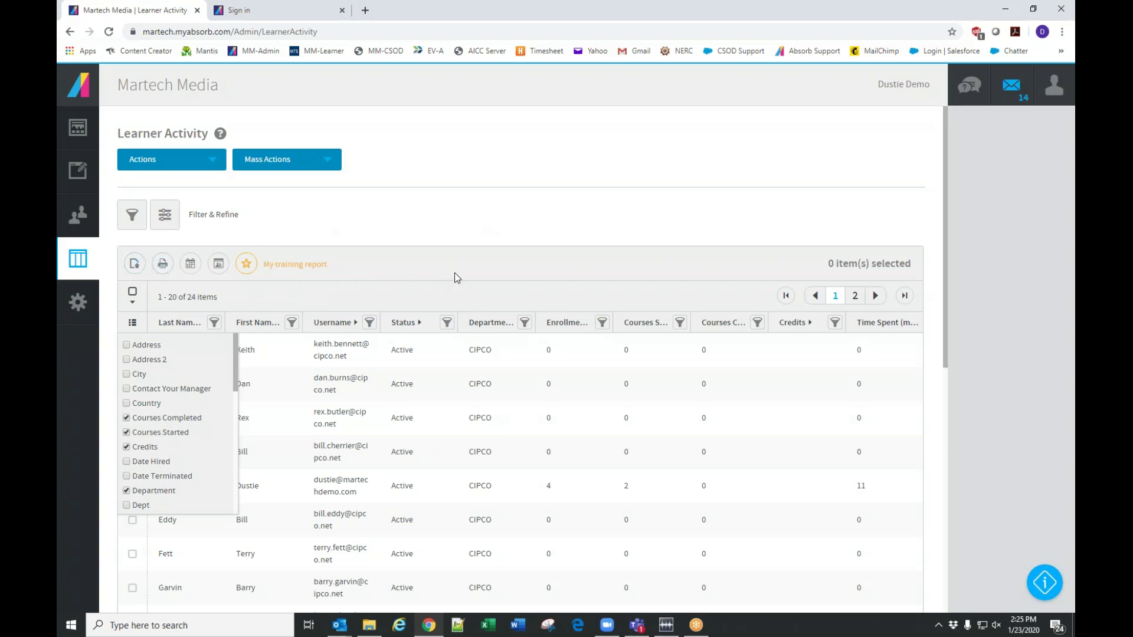
{"action": "left_click", "coordinate": [78, 215]}
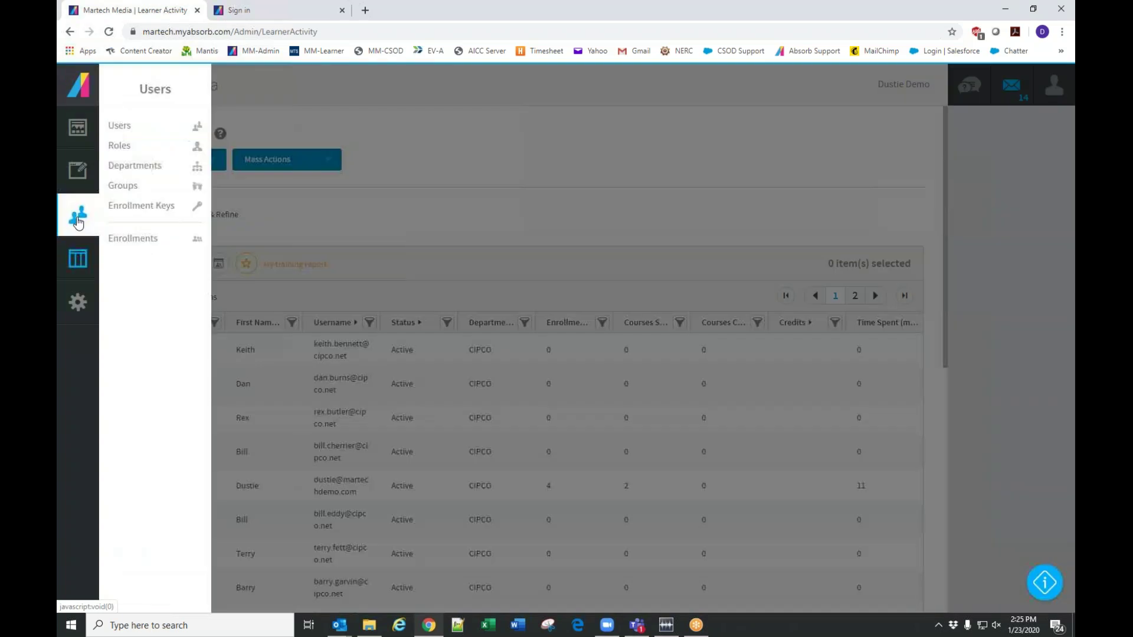
{"action": "left_click", "coordinate": [120, 126]}
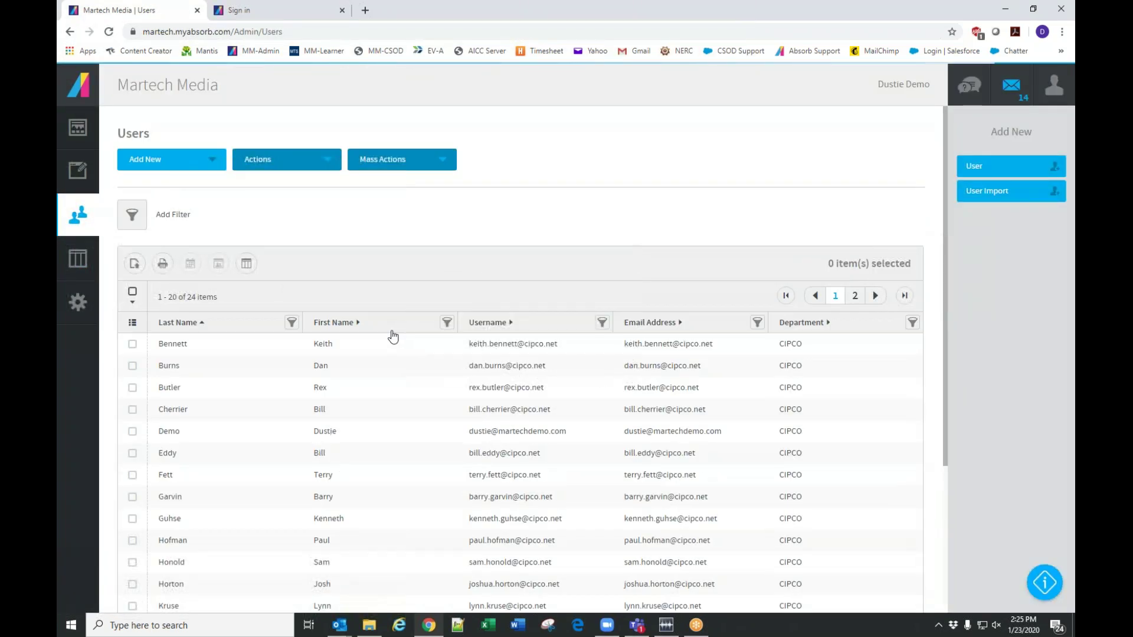
Add the Allow Self Enrollment and Automatic Enrollment columns to the Courses list
{"action": "left_click", "coordinate": [89, 171]}
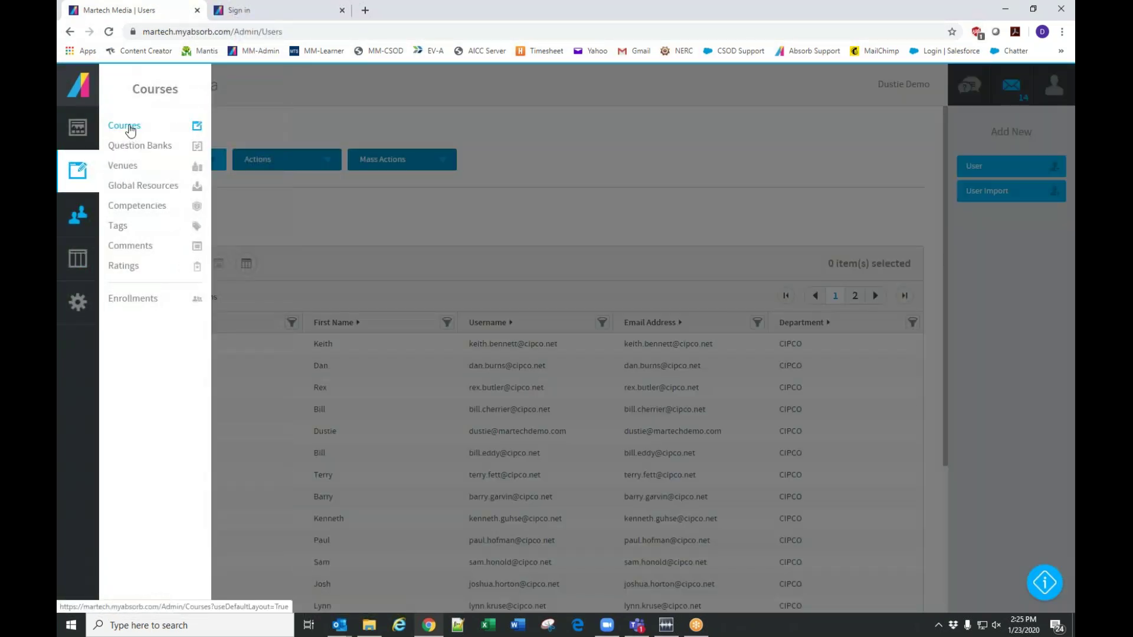
{"action": "left_click", "coordinate": [121, 125]}
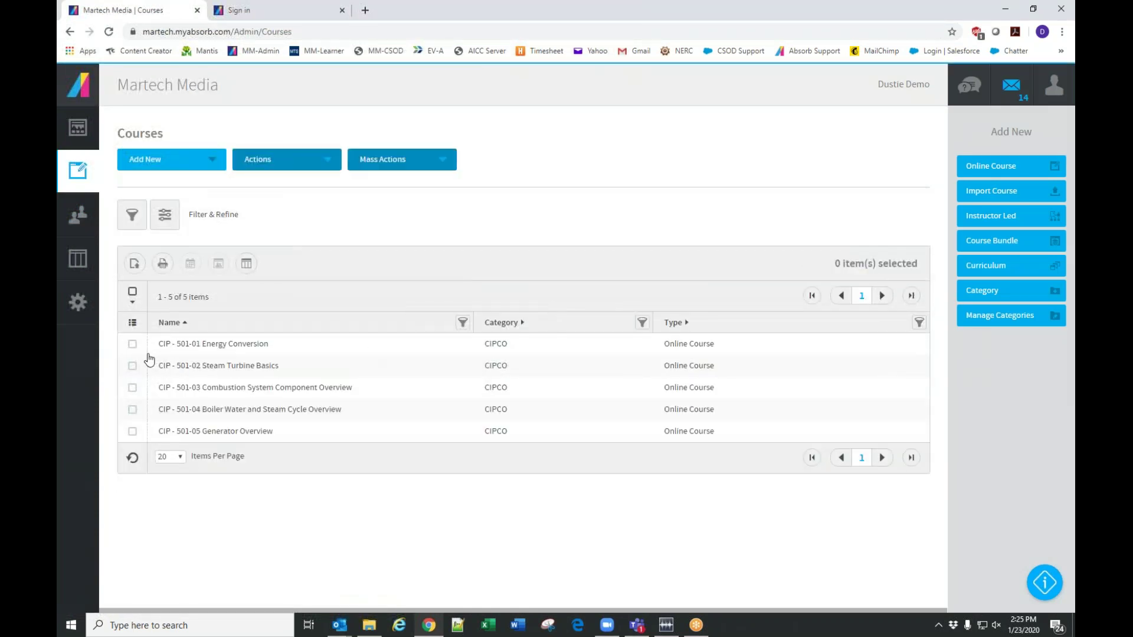
{"action": "left_click", "coordinate": [133, 323]}
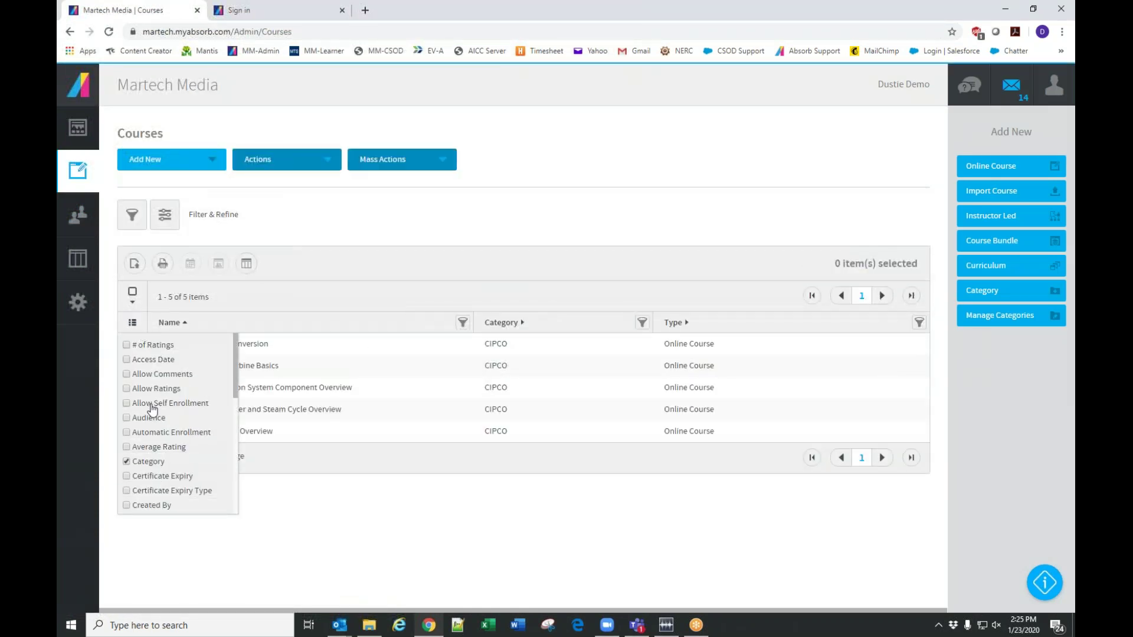
{"action": "left_click", "coordinate": [151, 403]}
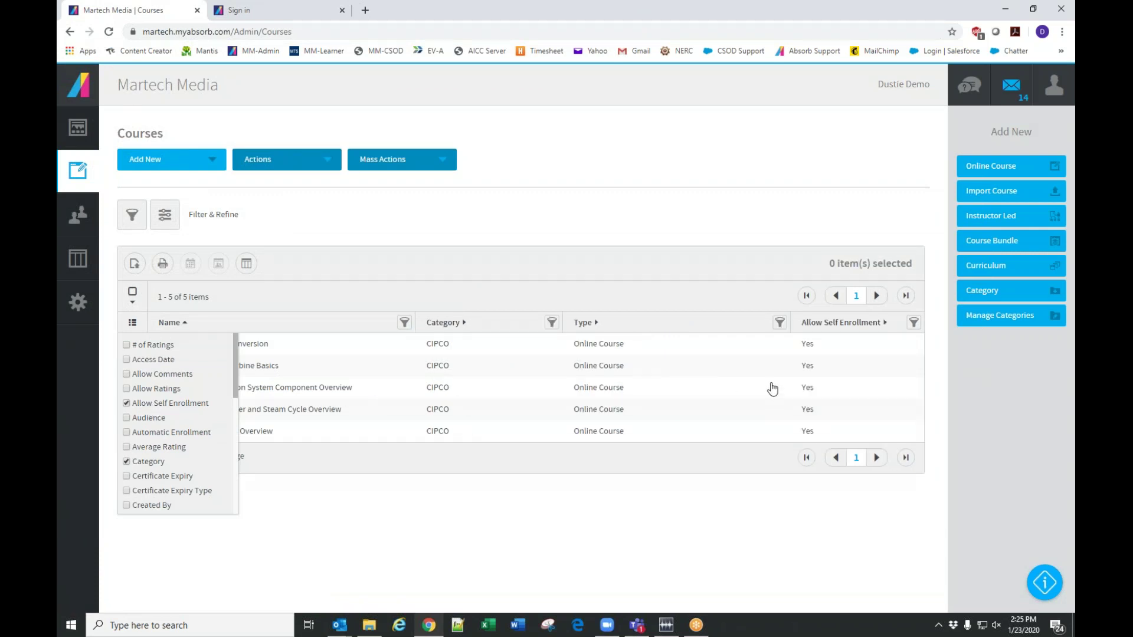
{"action": "scroll", "coordinate": [173, 424], "scroll_direction": "down", "scroll_amount": 2}
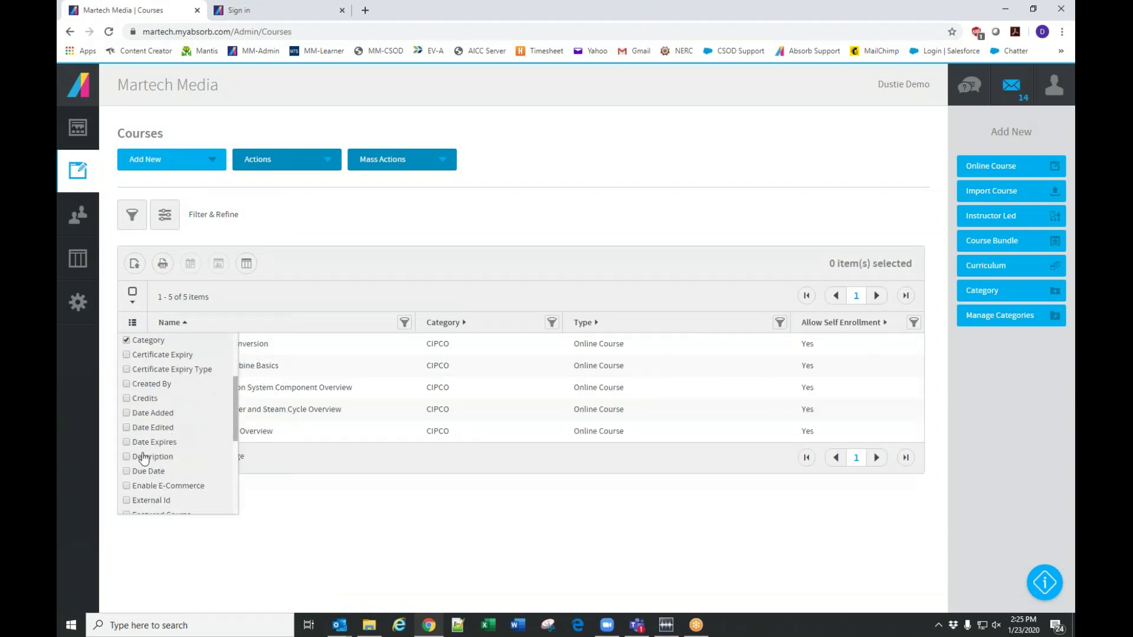
{"action": "scroll", "coordinate": [129, 437], "scroll_direction": "down", "scroll_amount": 4}
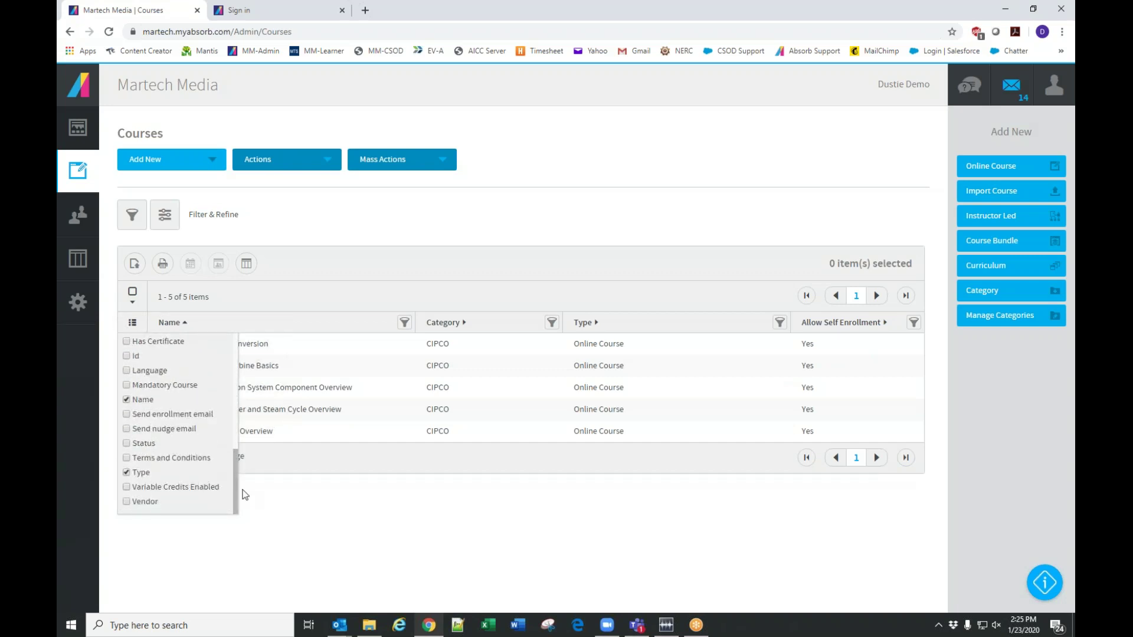
{"action": "left_click_drag", "start_coordinate": [234, 481], "coordinate": [236, 398]}
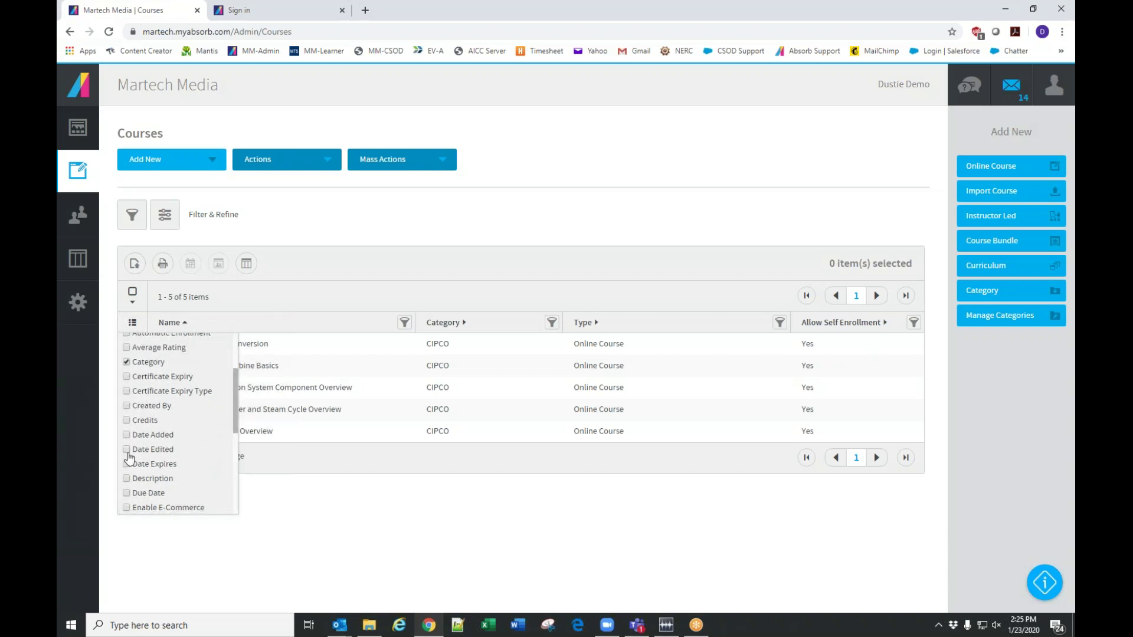
{"action": "scroll", "coordinate": [127, 410], "scroll_direction": "up", "scroll_amount": 4}
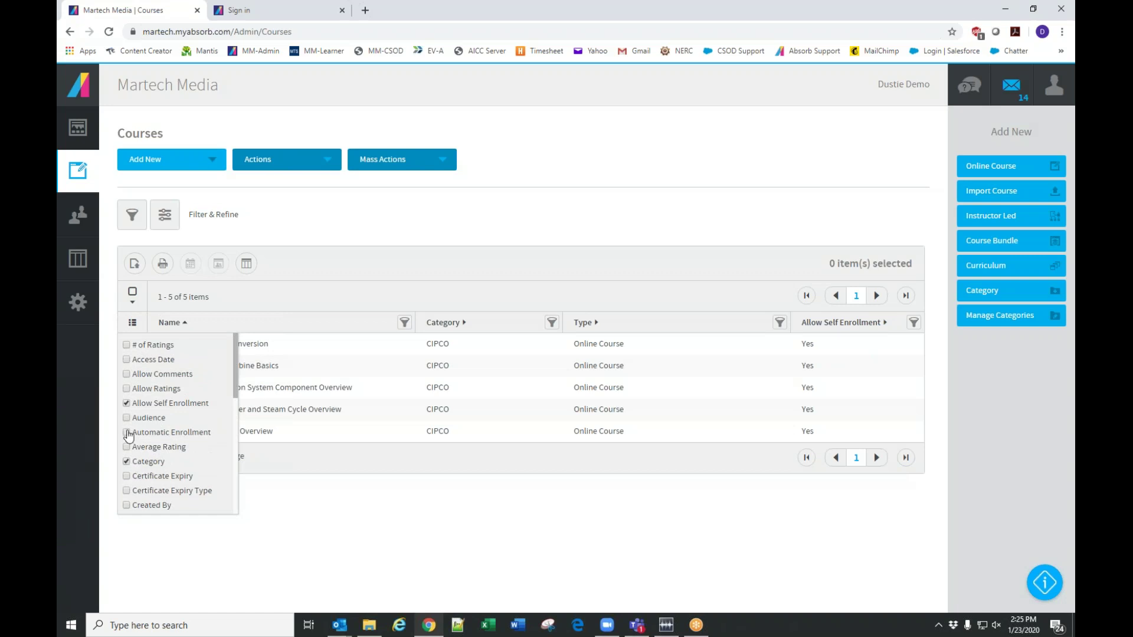
{"action": "left_click", "coordinate": [127, 433]}
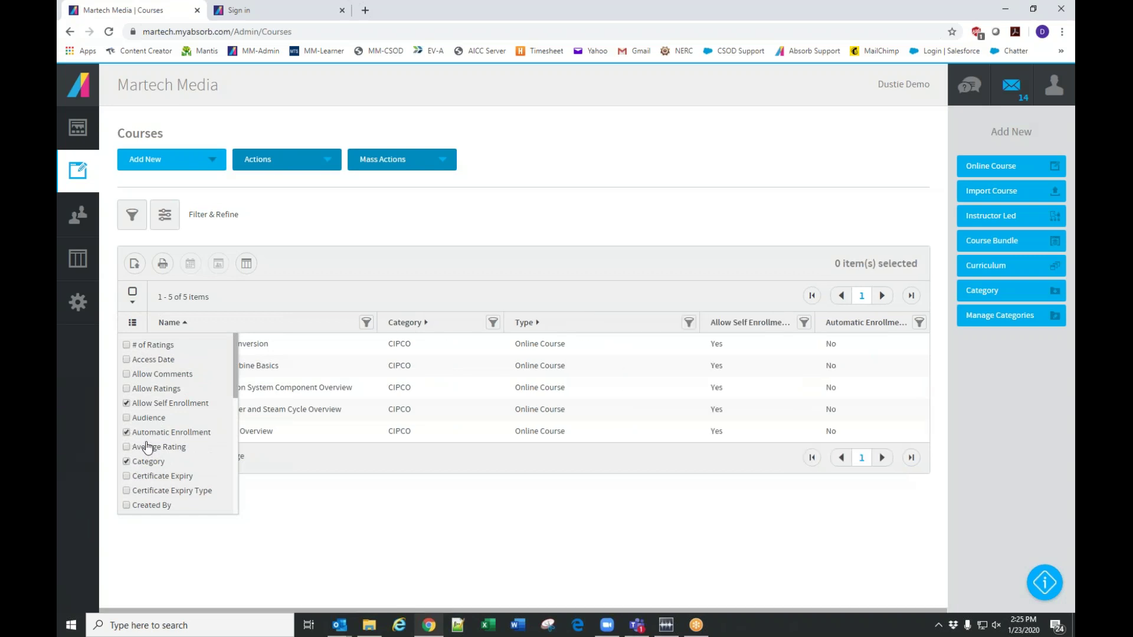
{"action": "left_click", "coordinate": [517, 230]}
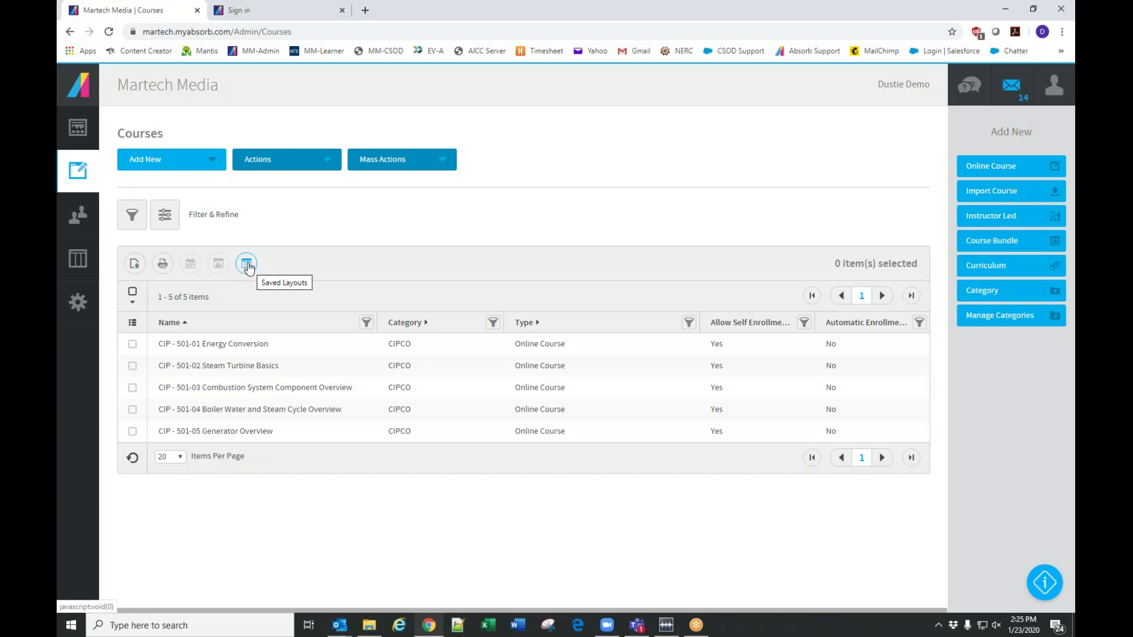
Save the current Courses columns and filters as a new report layout nicknamed "My Course Report Layout"
{"action": "left_click", "coordinate": [248, 266]}
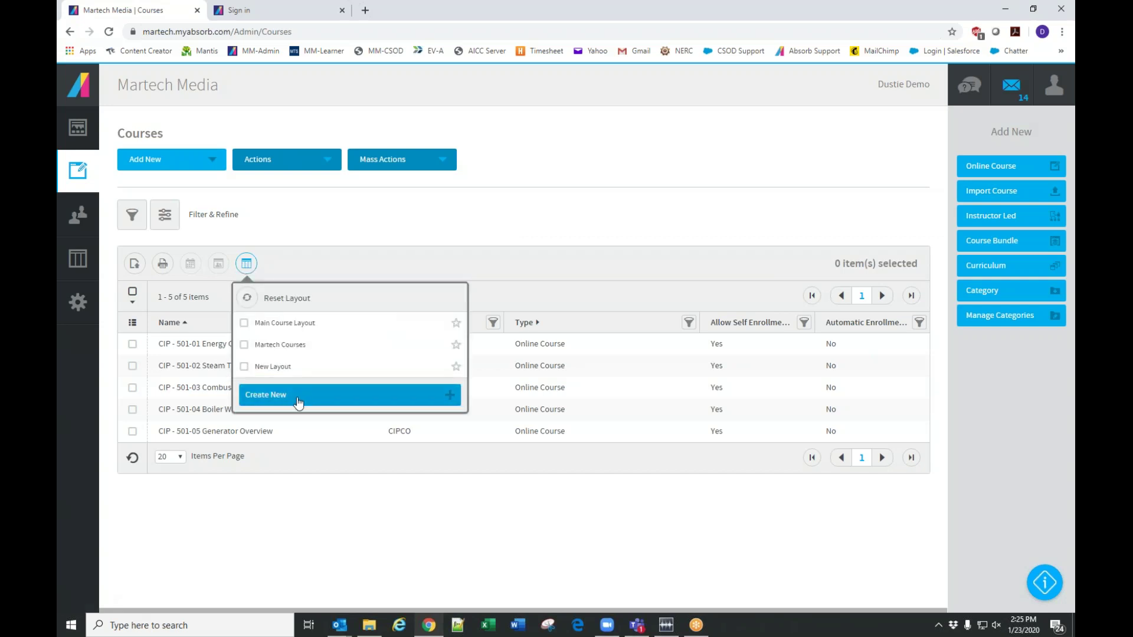
{"action": "left_click", "coordinate": [298, 403]}
{"action": "left_click", "coordinate": [456, 356]}
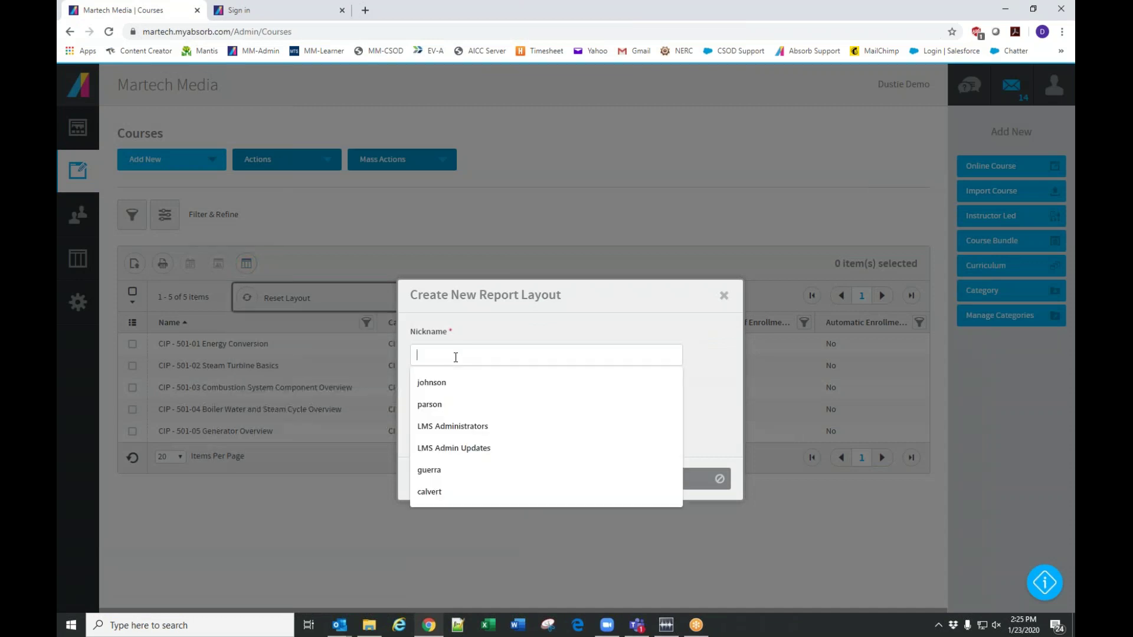
{"action": "type", "text": "My"}
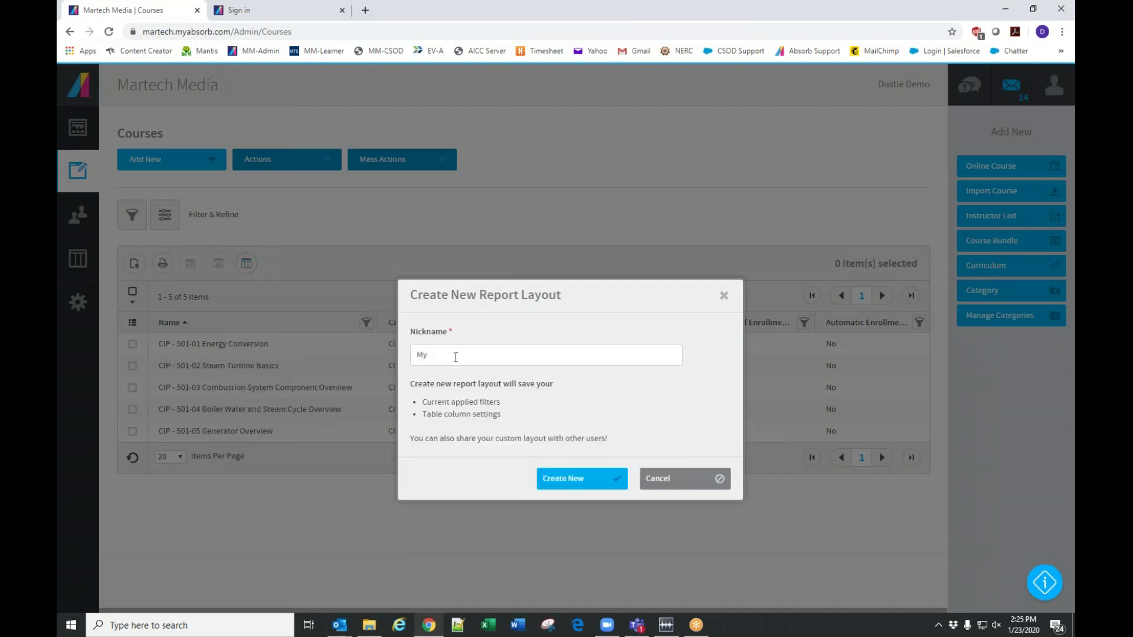
{"action": "type", "text": " Course Report Layout"}
{"action": "left_click", "coordinate": [565, 488]}
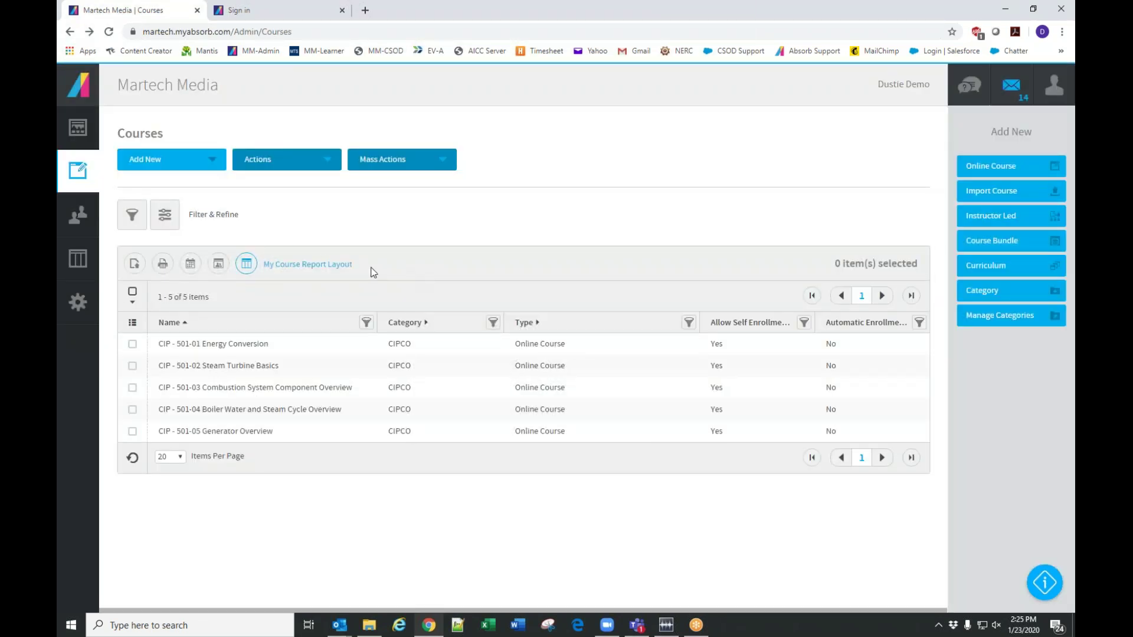
Mark "My Course Report Layout" as the favorite Courses layout and open it from the dashboard's saved reports
{"action": "left_click", "coordinate": [248, 265]}
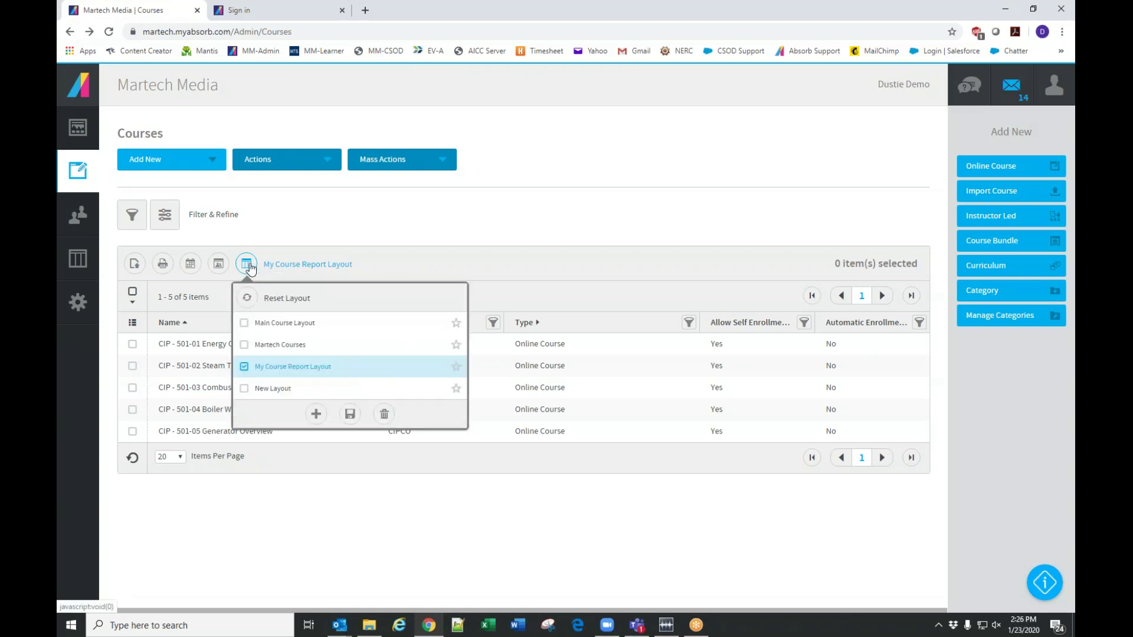
{"action": "left_click", "coordinate": [456, 367]}
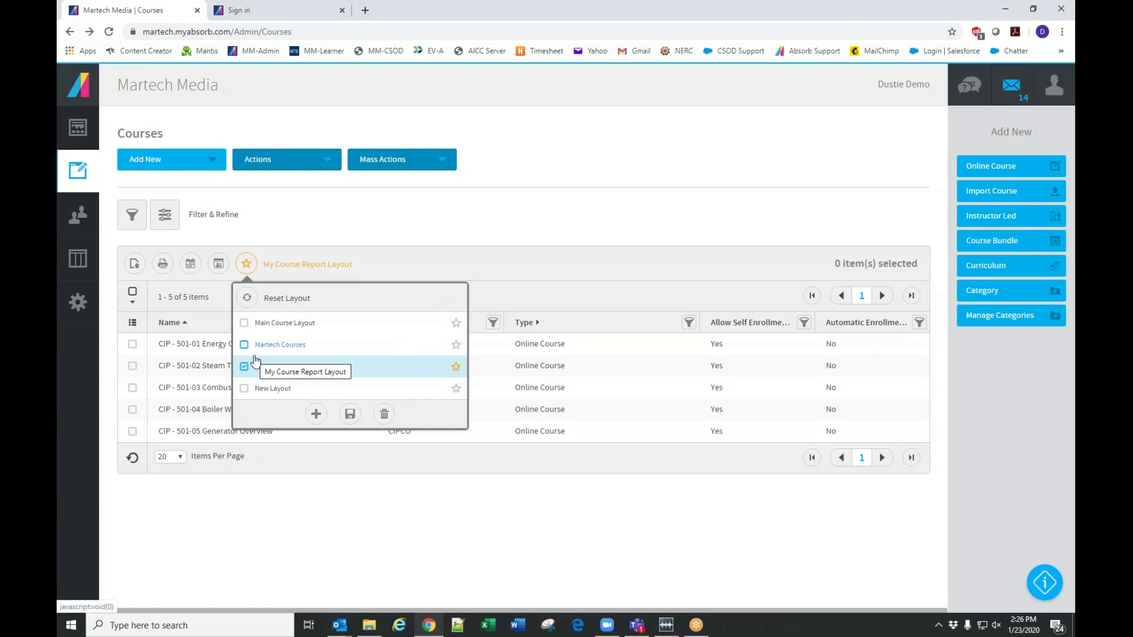
{"action": "left_click", "coordinate": [443, 222]}
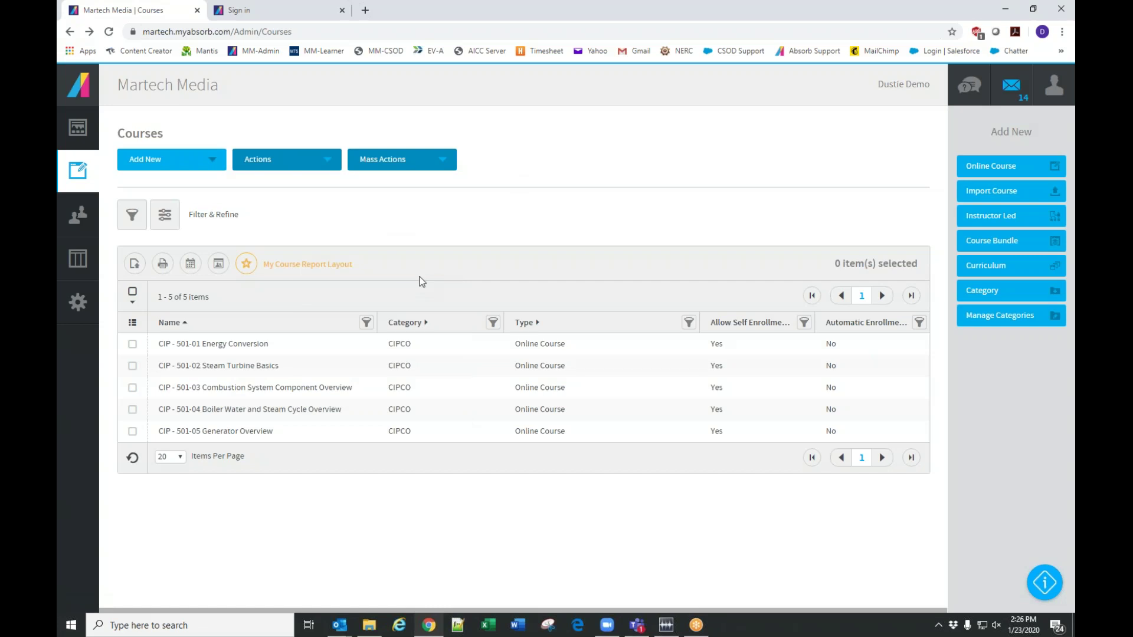
{"action": "left_click", "coordinate": [85, 125]}
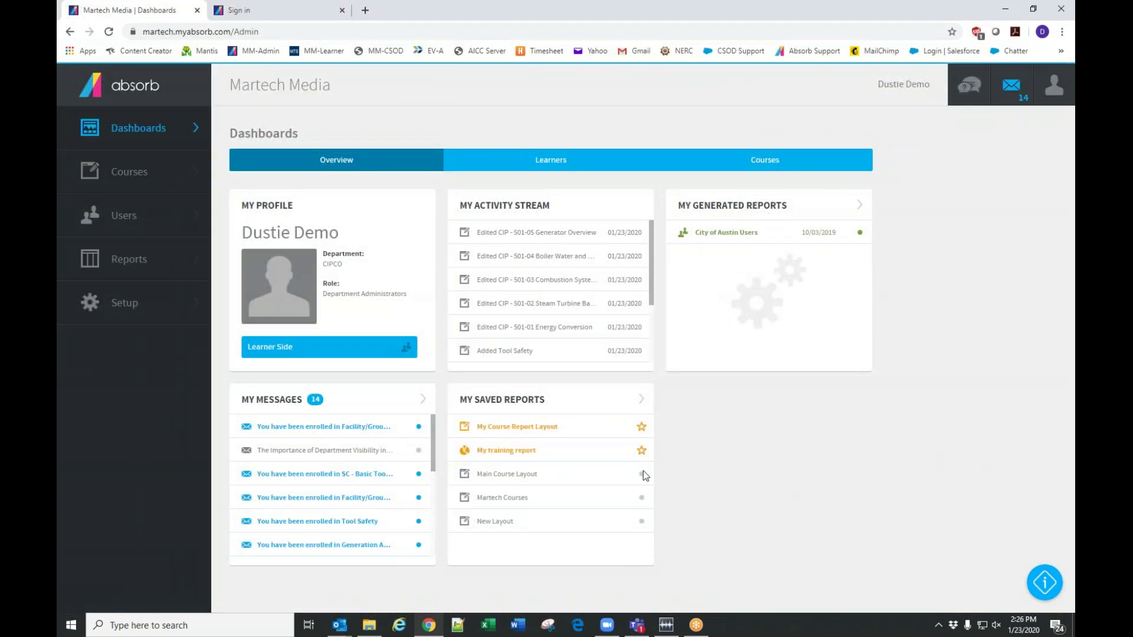
{"action": "left_click", "coordinate": [528, 432]}
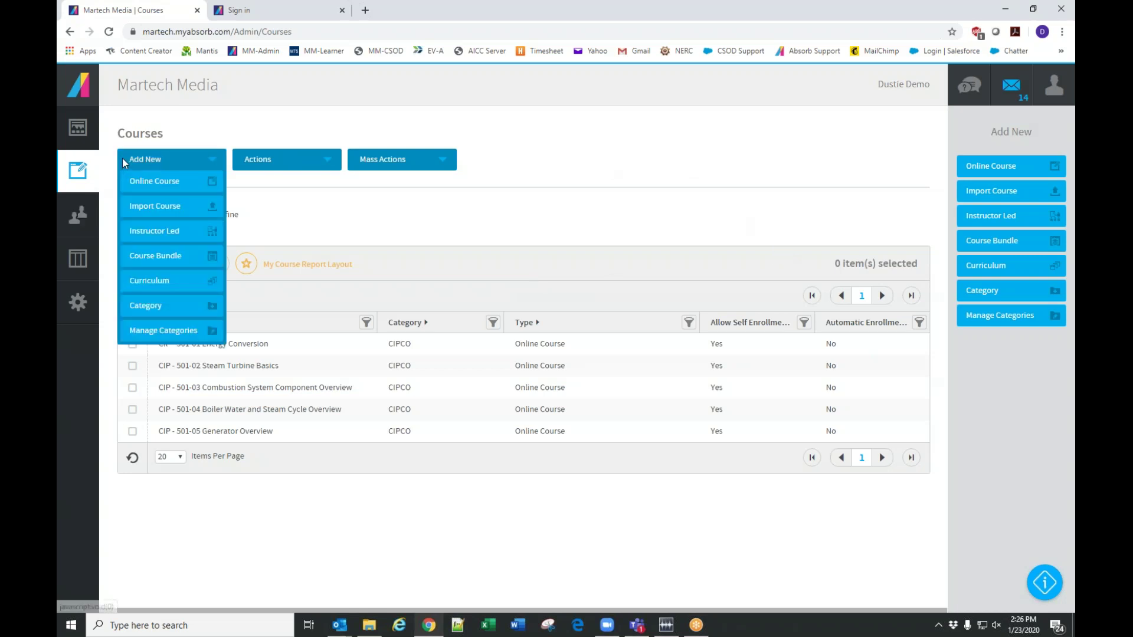
Open the Users list and set it to show 50 items per page
{"action": "left_click", "coordinate": [82, 217]}
{"action": "left_click", "coordinate": [121, 123]}
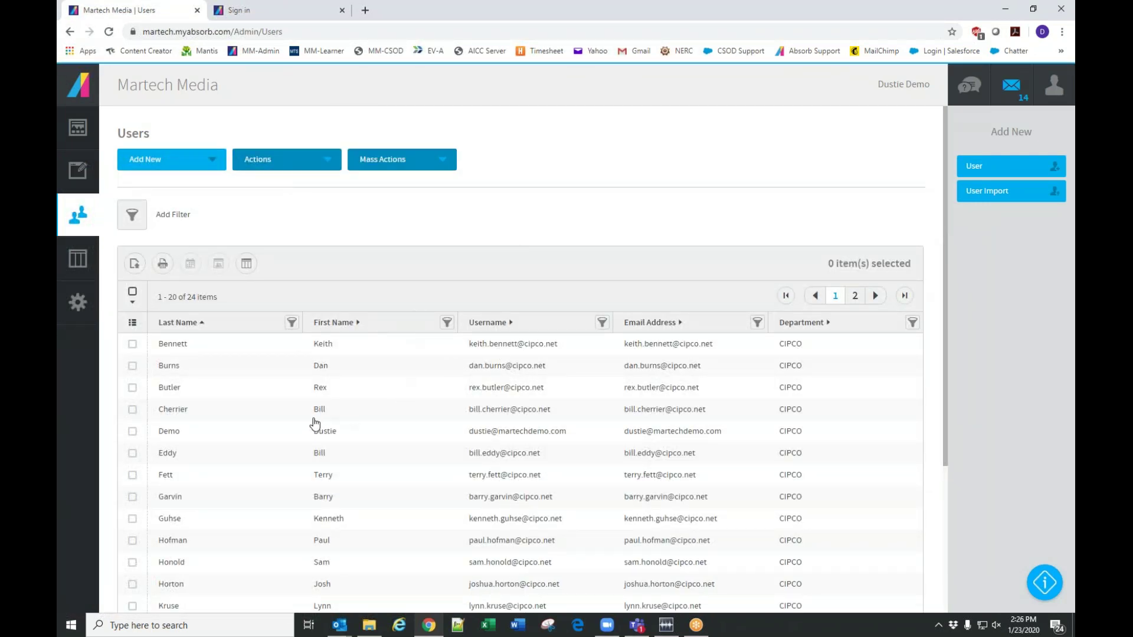
{"action": "scroll", "coordinate": [357, 401], "scroll_direction": "down", "scroll_amount": 3}
{"action": "scroll", "coordinate": [215, 268], "scroll_direction": "up", "scroll_amount": 3}
{"action": "scroll", "coordinate": [235, 435], "scroll_direction": "down", "scroll_amount": 3}
{"action": "left_click", "coordinate": [171, 578]}
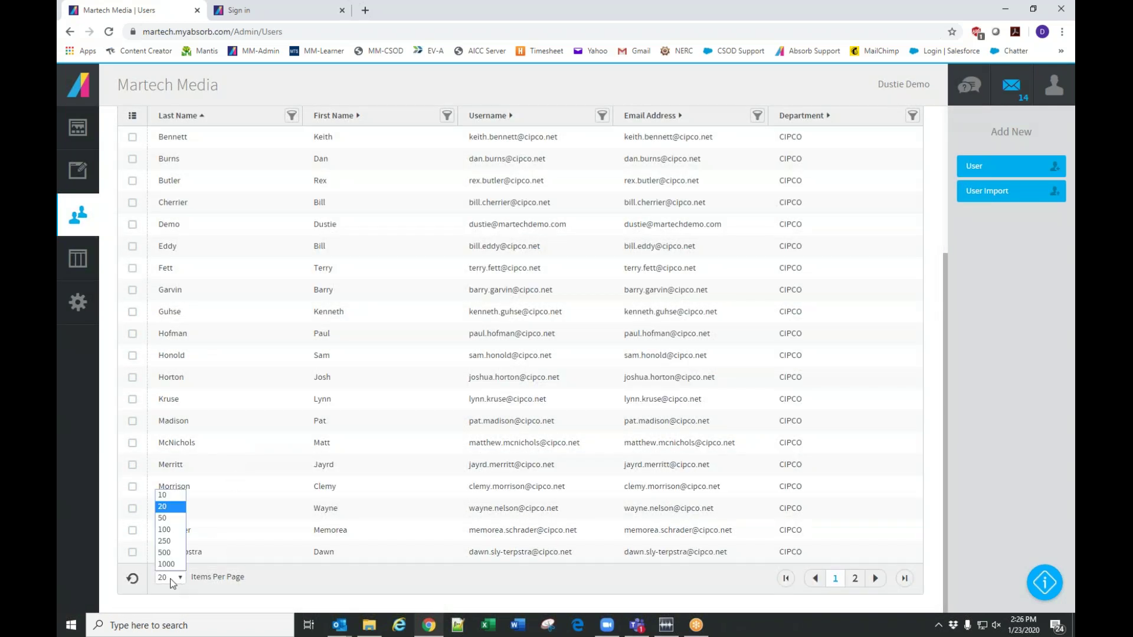
{"action": "left_click", "coordinate": [173, 520]}
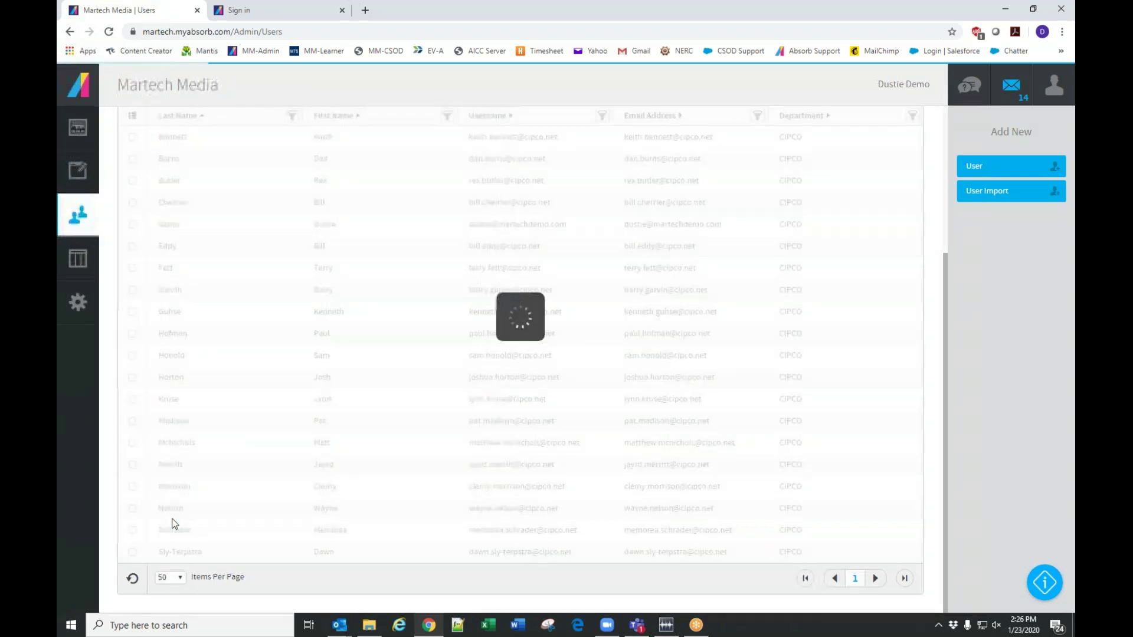
{"action": "scroll", "coordinate": [354, 326], "scroll_direction": "up", "scroll_amount": 4}
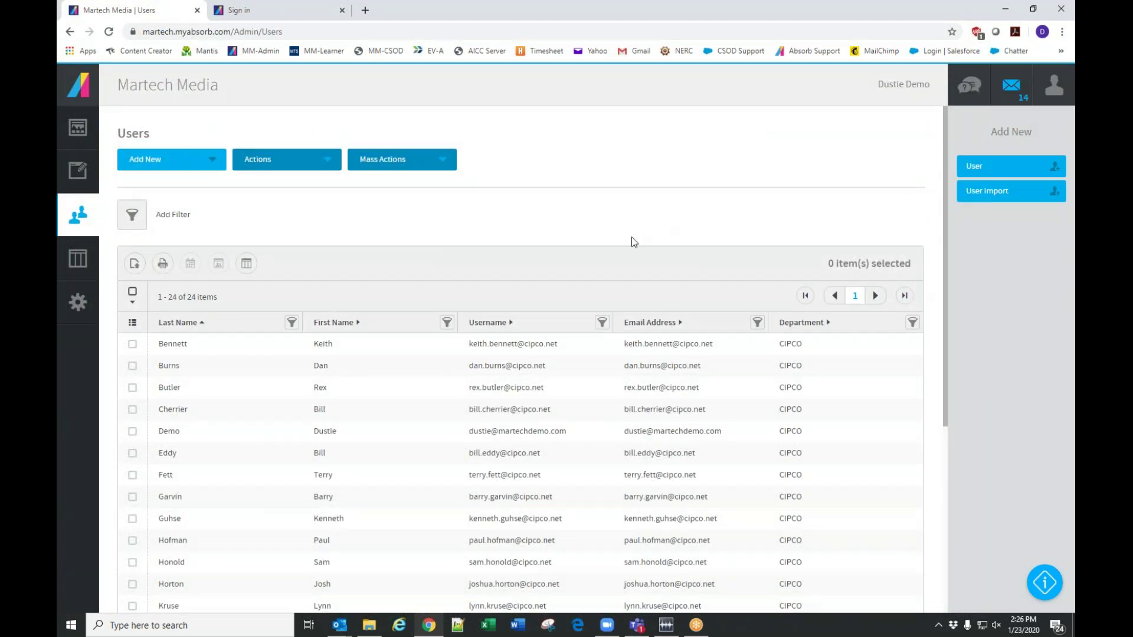
Save the Users list as a new report layout nicknamed "My User Report"
{"action": "left_click", "coordinate": [247, 263]}
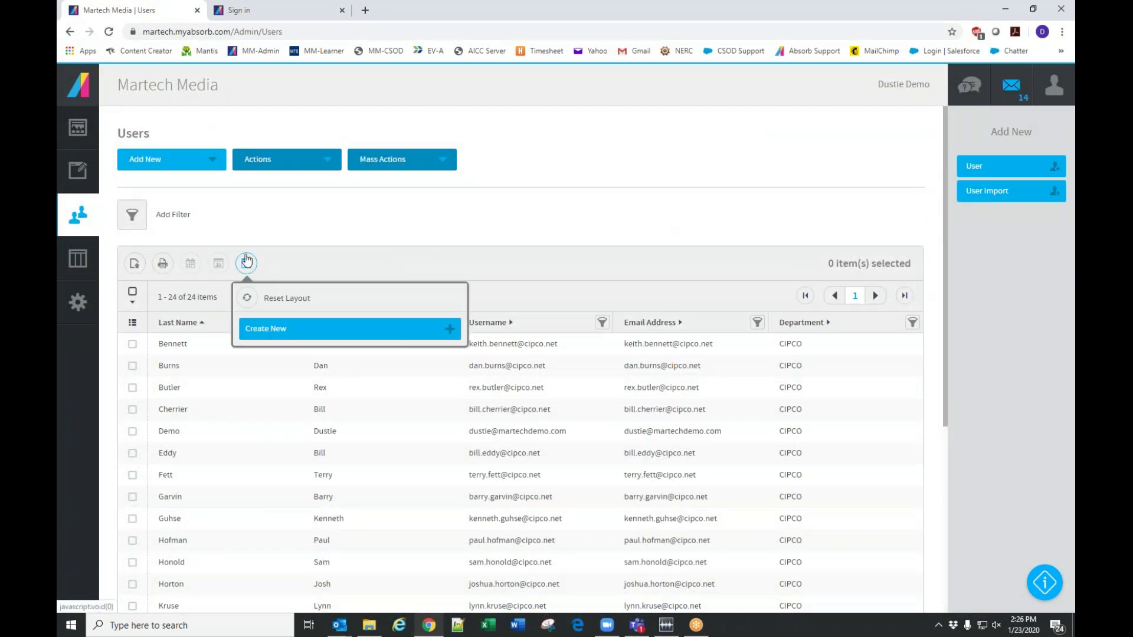
{"action": "left_click", "coordinate": [295, 328]}
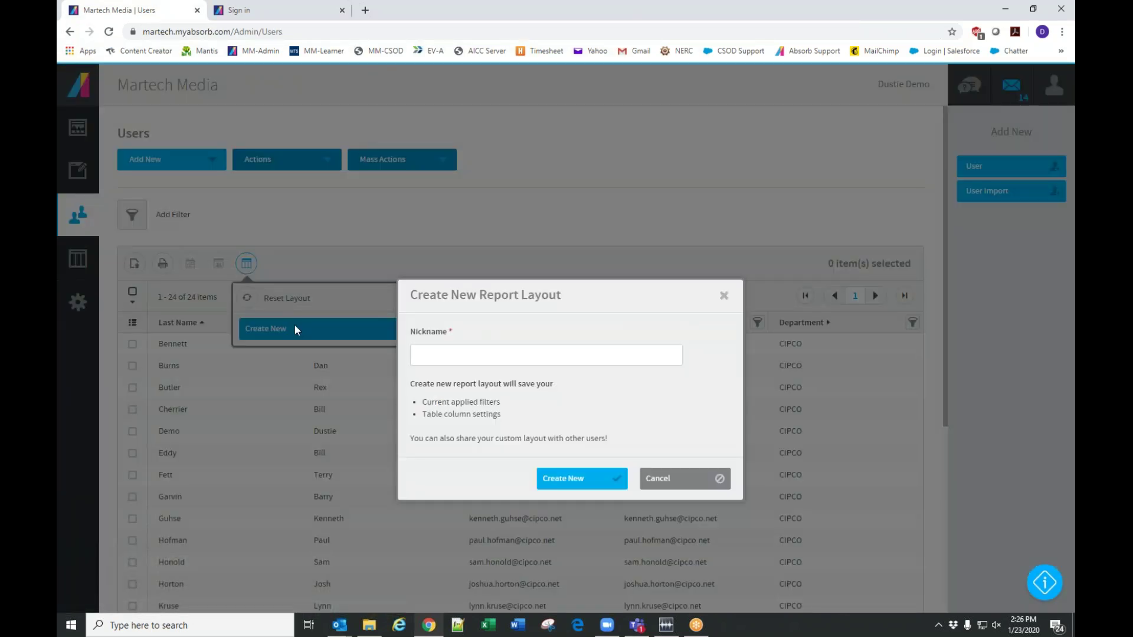
{"action": "left_click", "coordinate": [428, 352]}
{"action": "type", "text": "My User Report"}
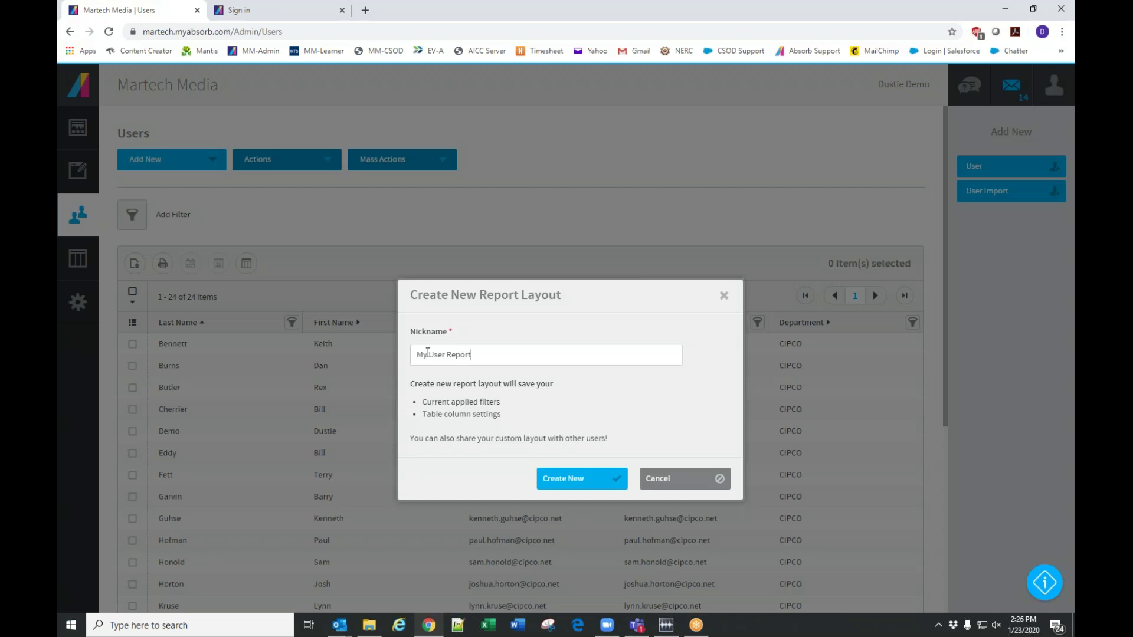
{"action": "left_click", "coordinate": [565, 485]}
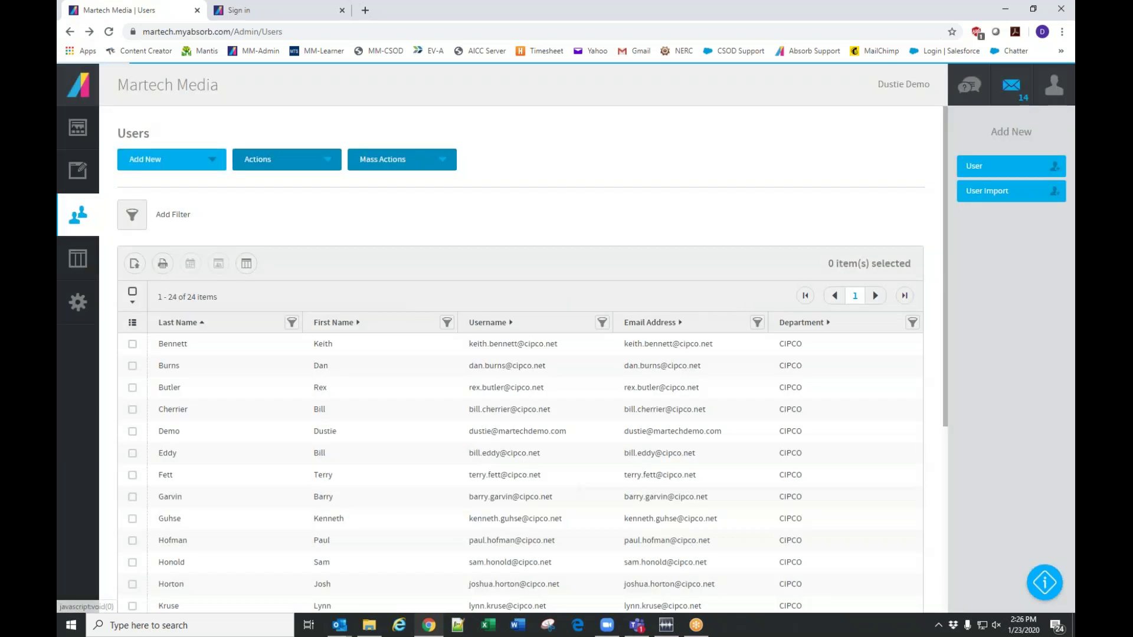
Add the Date Added, First Logged In and Logins columns to the Users list and save them to the "My User Report" layout
{"action": "left_click", "coordinate": [132, 322]}
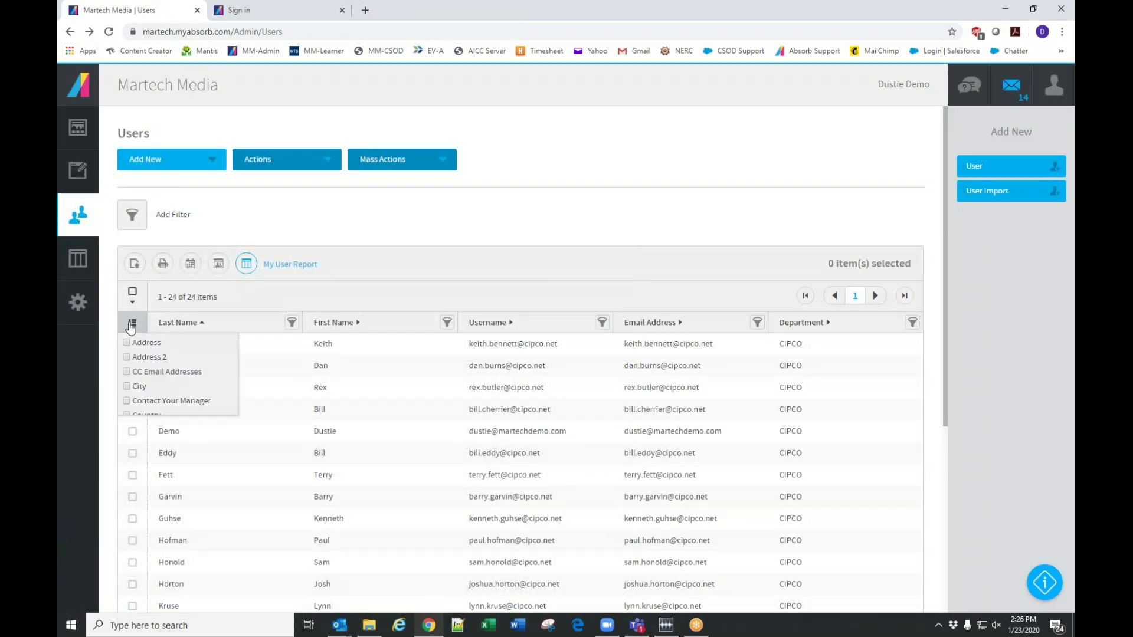
{"action": "left_click", "coordinate": [128, 432]}
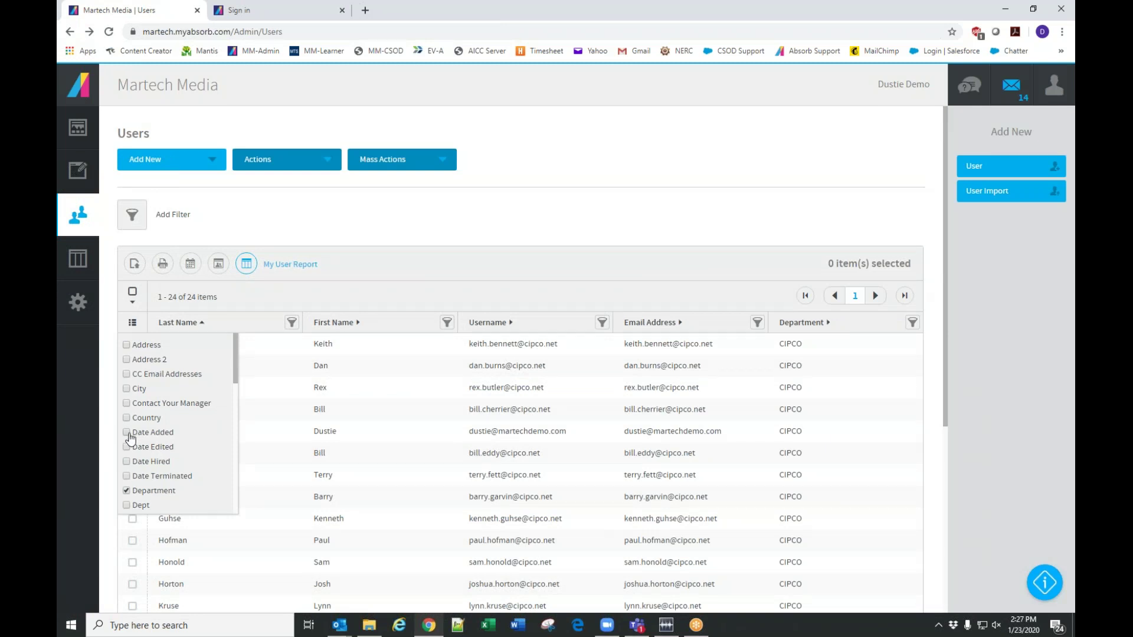
{"action": "scroll", "coordinate": [135, 448], "scroll_direction": "down", "scroll_amount": 3}
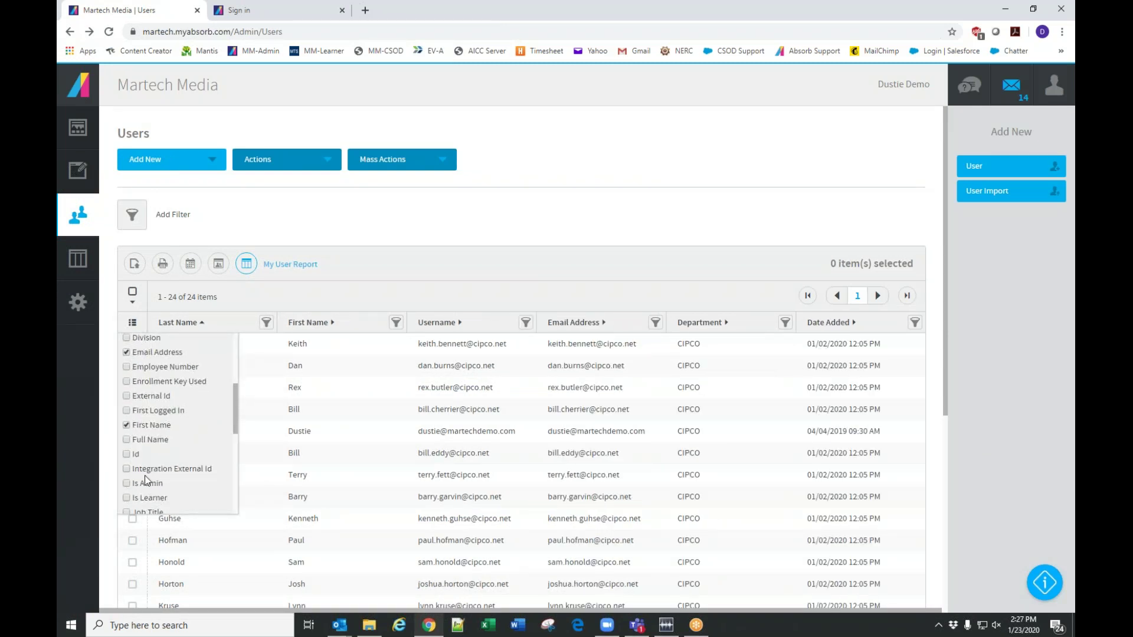
{"action": "left_click", "coordinate": [126, 411]}
{"action": "scroll", "coordinate": [202, 419], "scroll_direction": "down", "scroll_amount": 3}
{"action": "scroll", "coordinate": [202, 419], "scroll_direction": "down", "scroll_amount": 3}
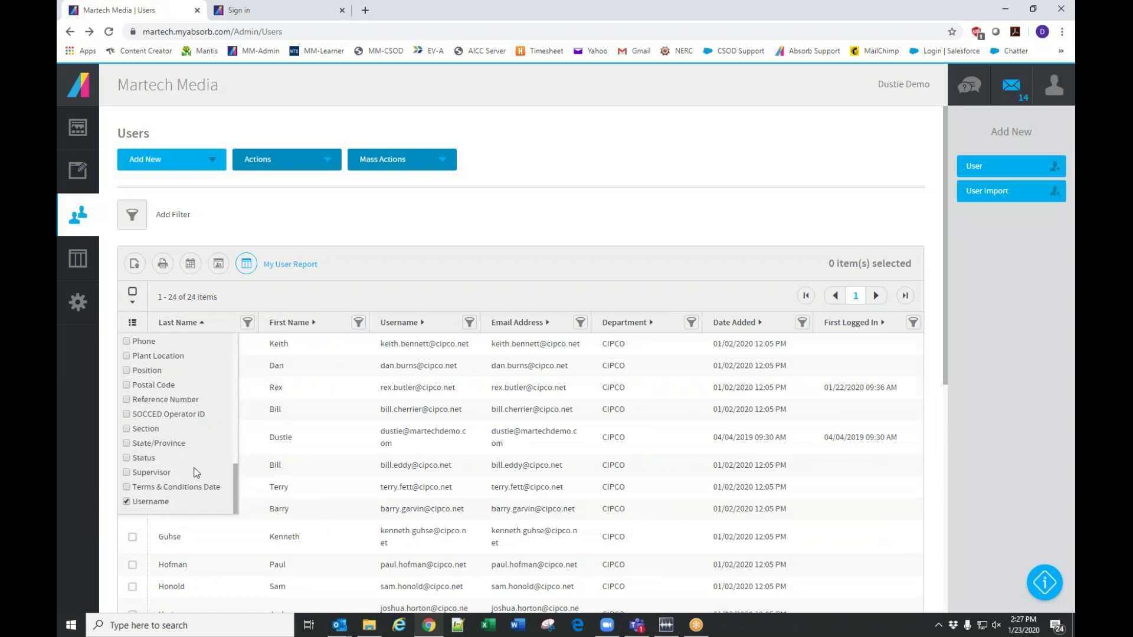
{"action": "left_click_drag", "start_coordinate": [236, 487], "coordinate": [229, 447]}
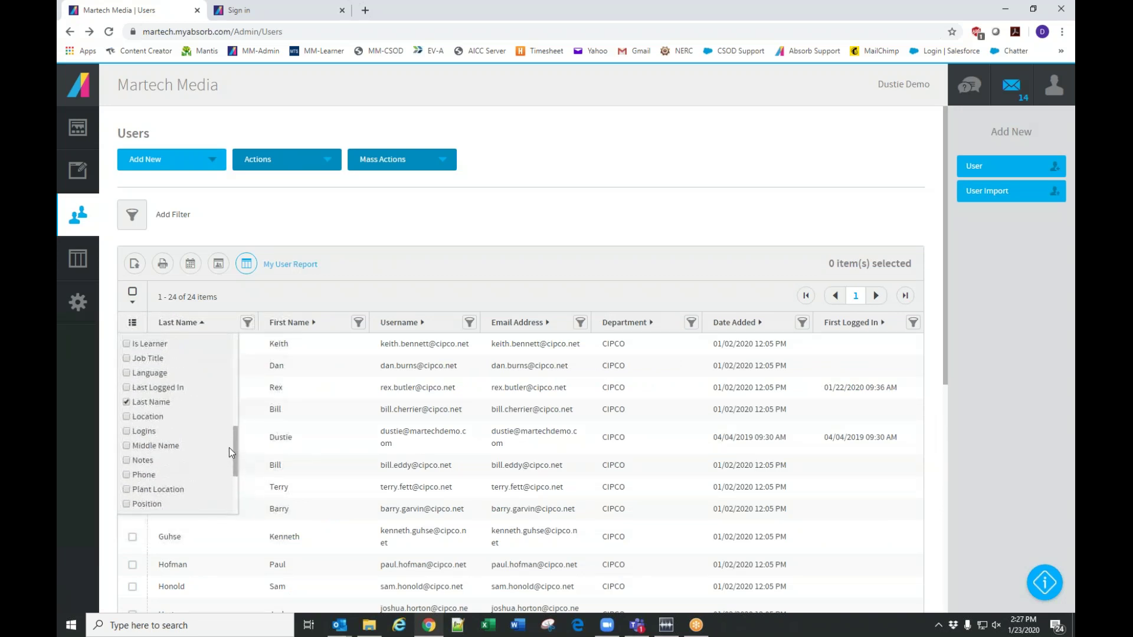
{"action": "left_click", "coordinate": [127, 454]}
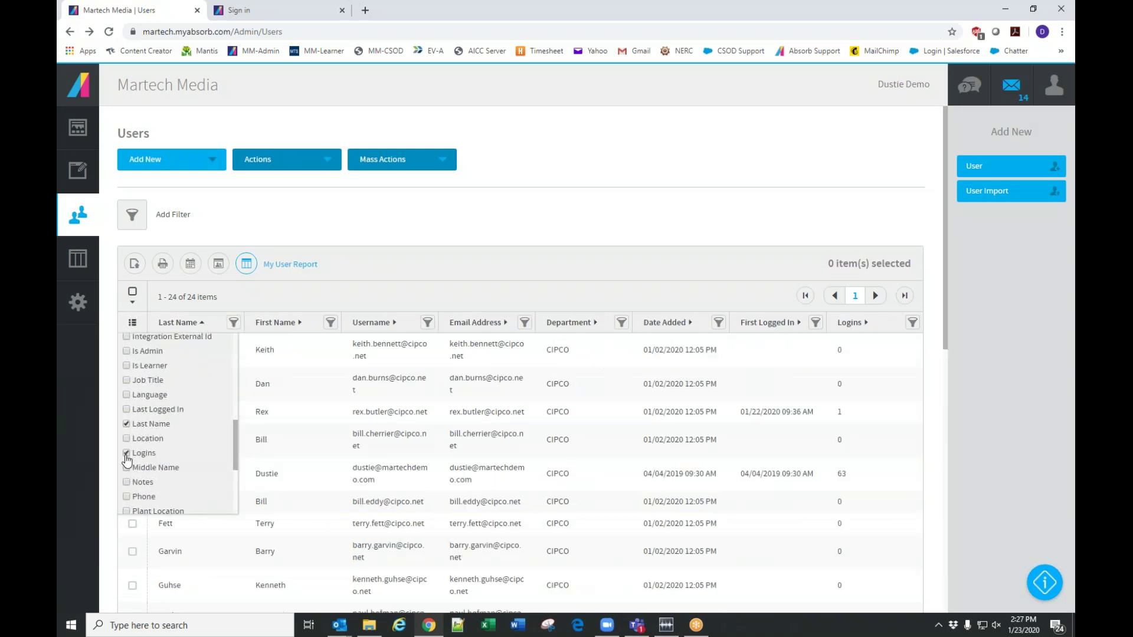
{"action": "left_click", "coordinate": [377, 238]}
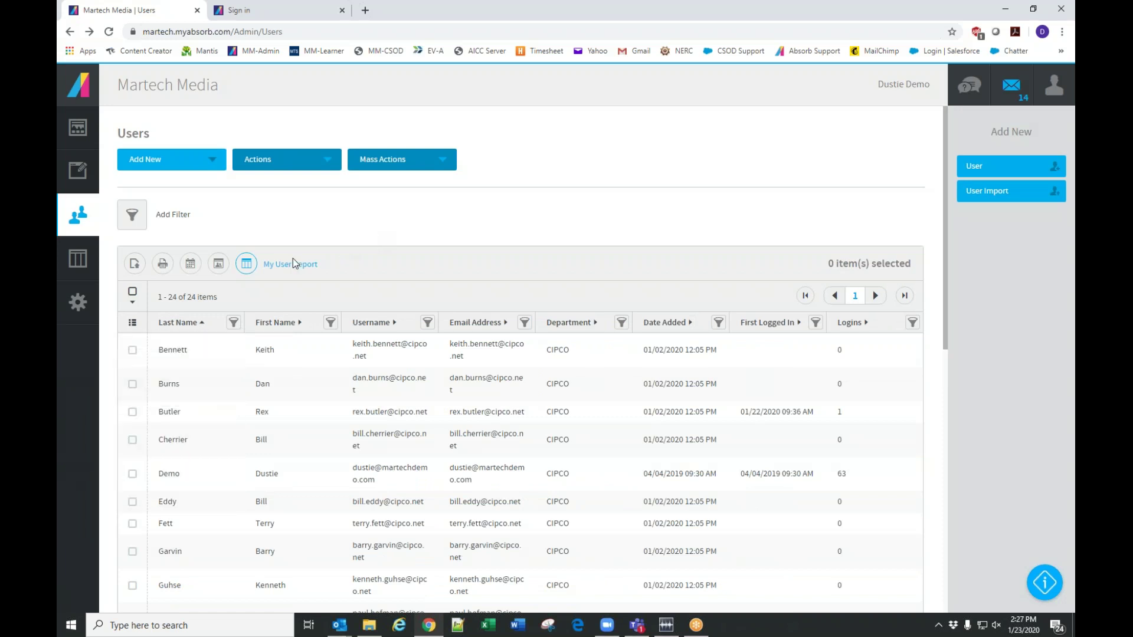
{"action": "left_click", "coordinate": [248, 266]}
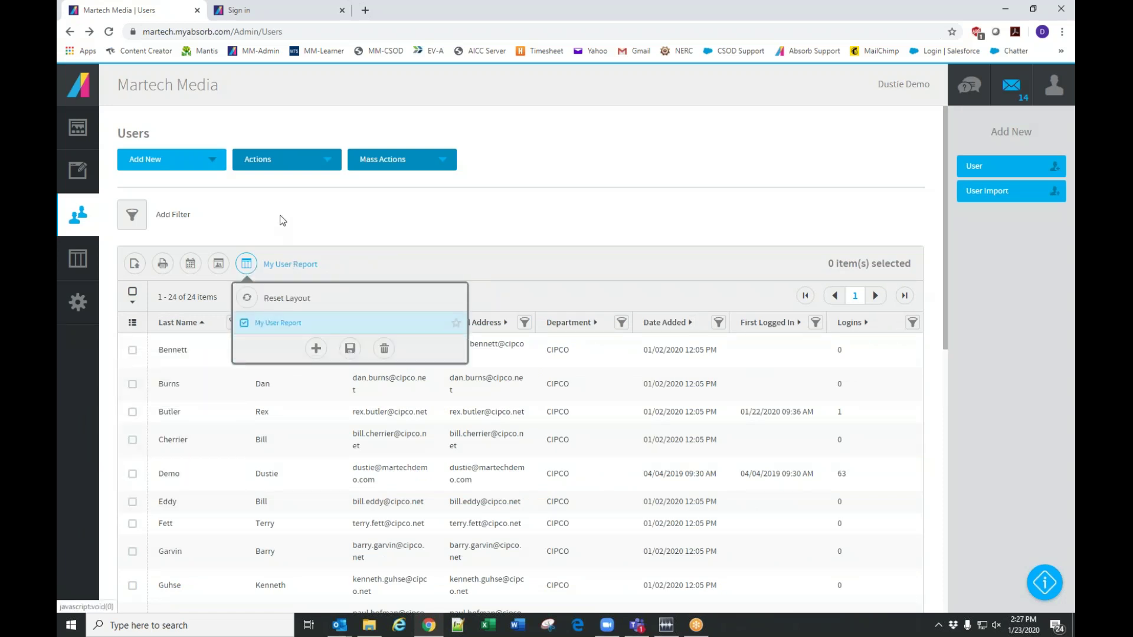
{"action": "left_click", "coordinate": [350, 349]}
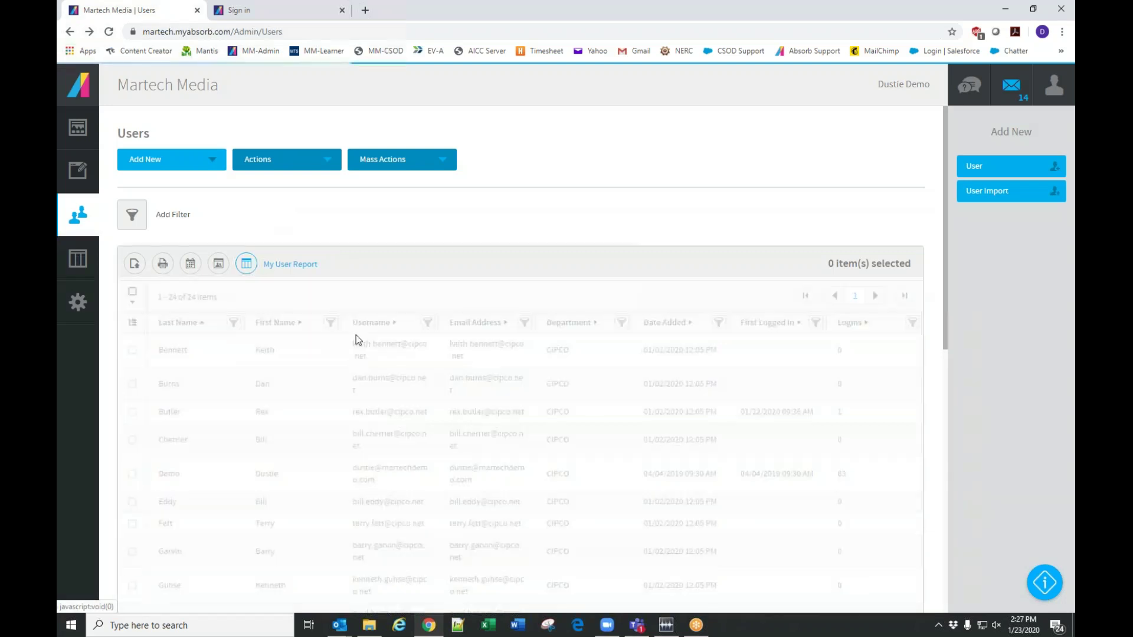
Review the login columns and individually select the first, second, sixth, seventh and eighth users in the list
{"action": "scroll", "coordinate": [854, 432], "scroll_direction": "down", "scroll_amount": 8}
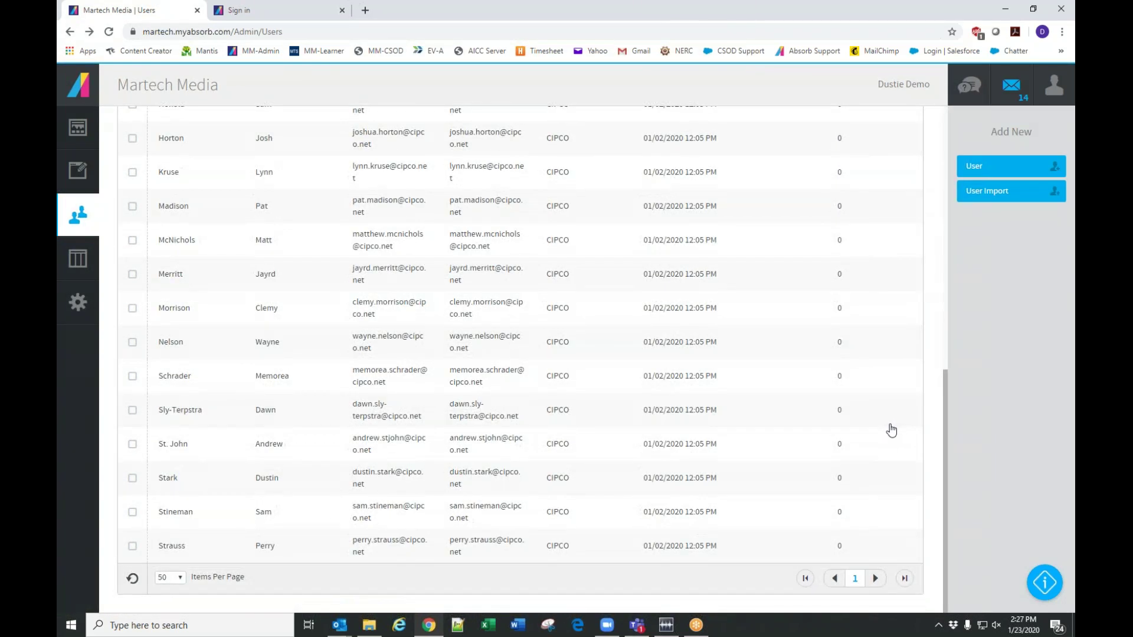
{"action": "scroll", "coordinate": [851, 480], "scroll_direction": "up", "scroll_amount": 2}
{"action": "scroll", "coordinate": [851, 480], "scroll_direction": "up", "scroll_amount": 6}
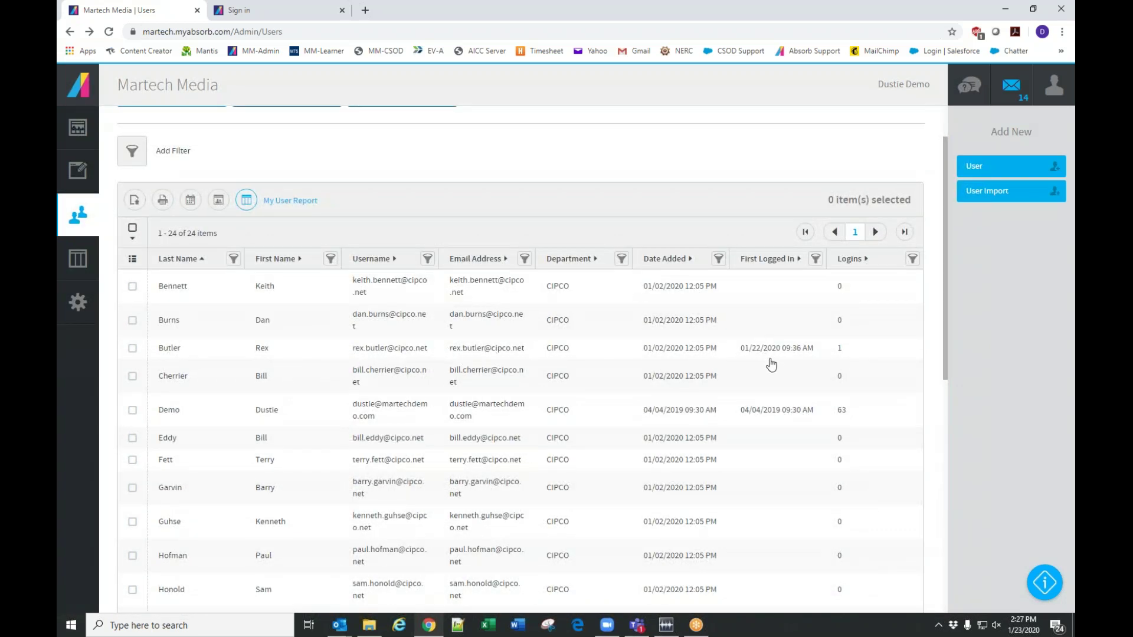
{"action": "scroll", "coordinate": [776, 372], "scroll_direction": "up", "scroll_amount": 1}
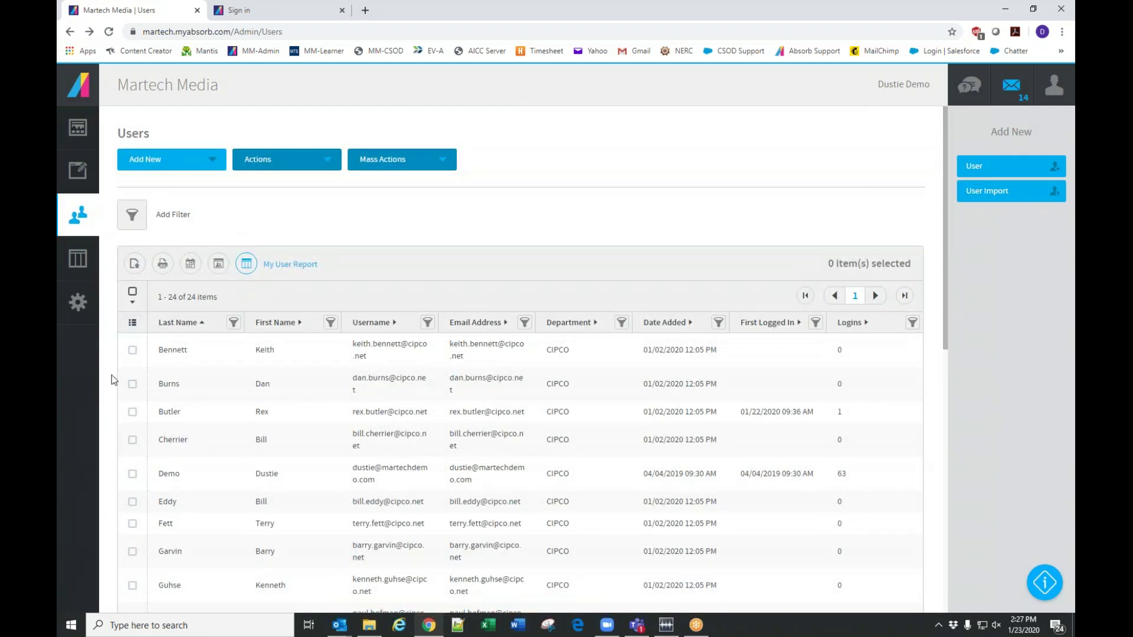
{"action": "left_click", "coordinate": [132, 350]}
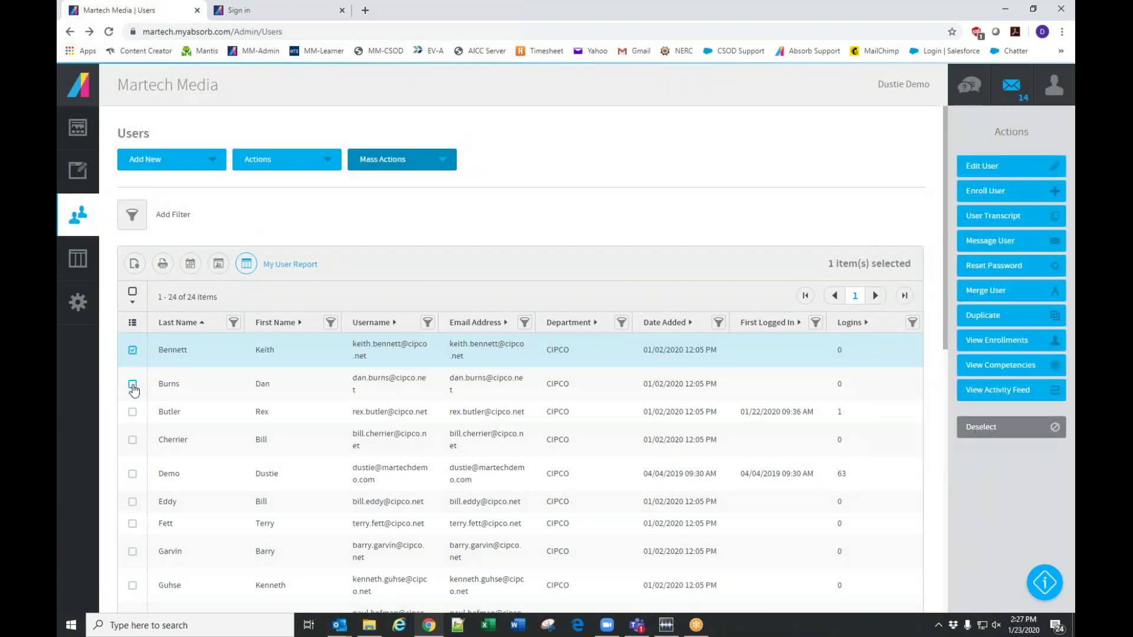
{"action": "left_click", "coordinate": [132, 383]}
{"action": "left_click", "coordinate": [132, 502]}
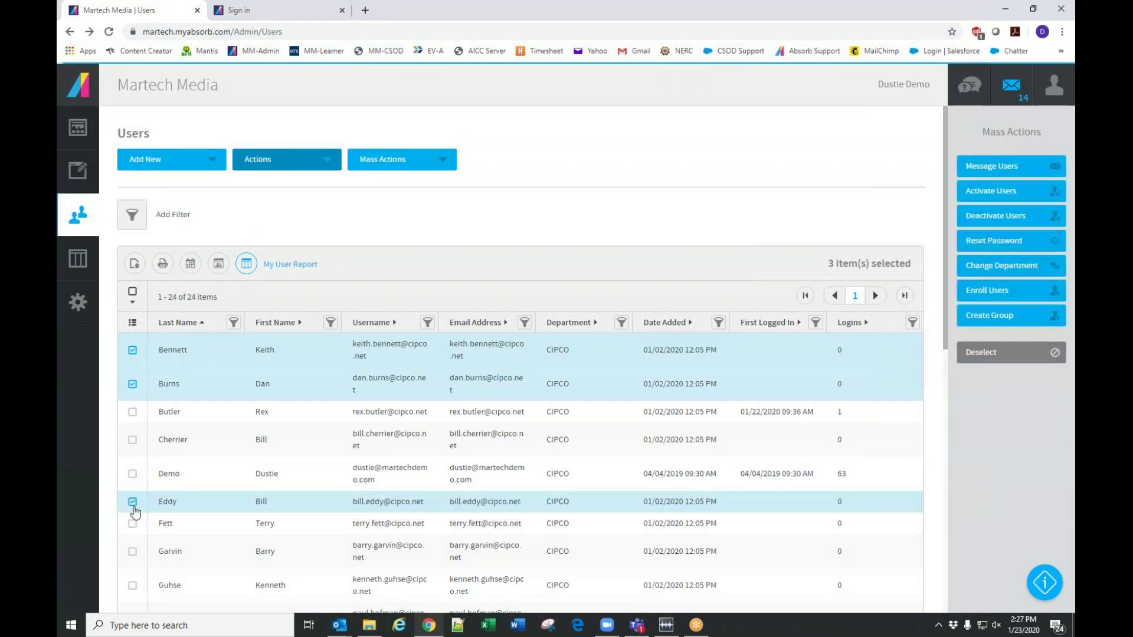
{"action": "left_click", "coordinate": [133, 523]}
{"action": "left_click", "coordinate": [133, 552]}
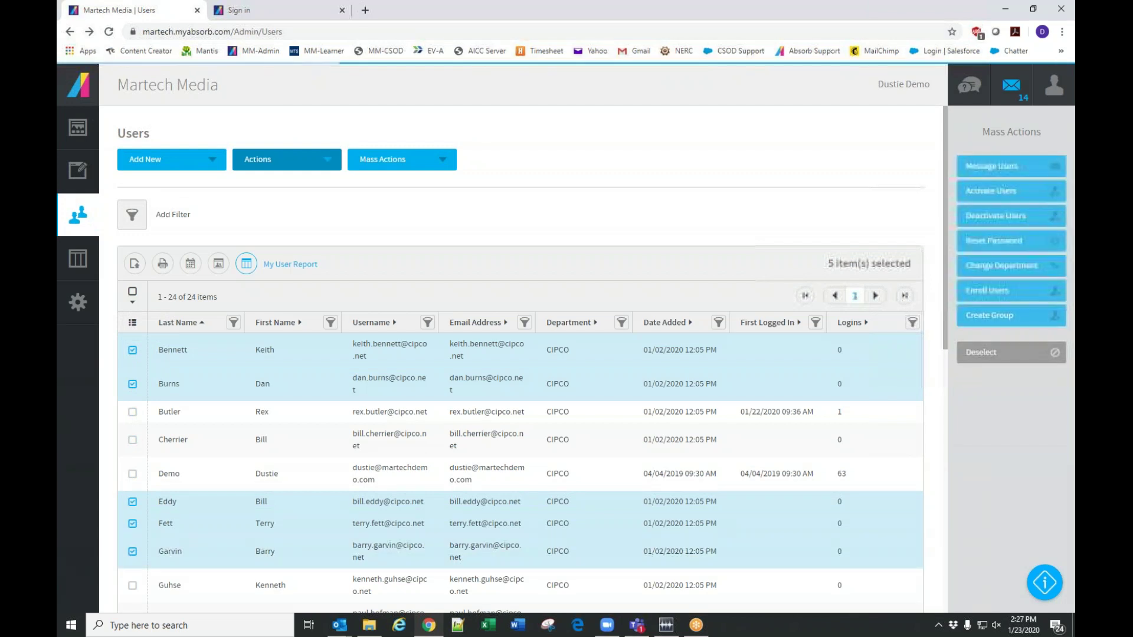
Select all users on this page and open the mass Reset Password message for them
{"action": "left_click", "coordinate": [133, 301]}
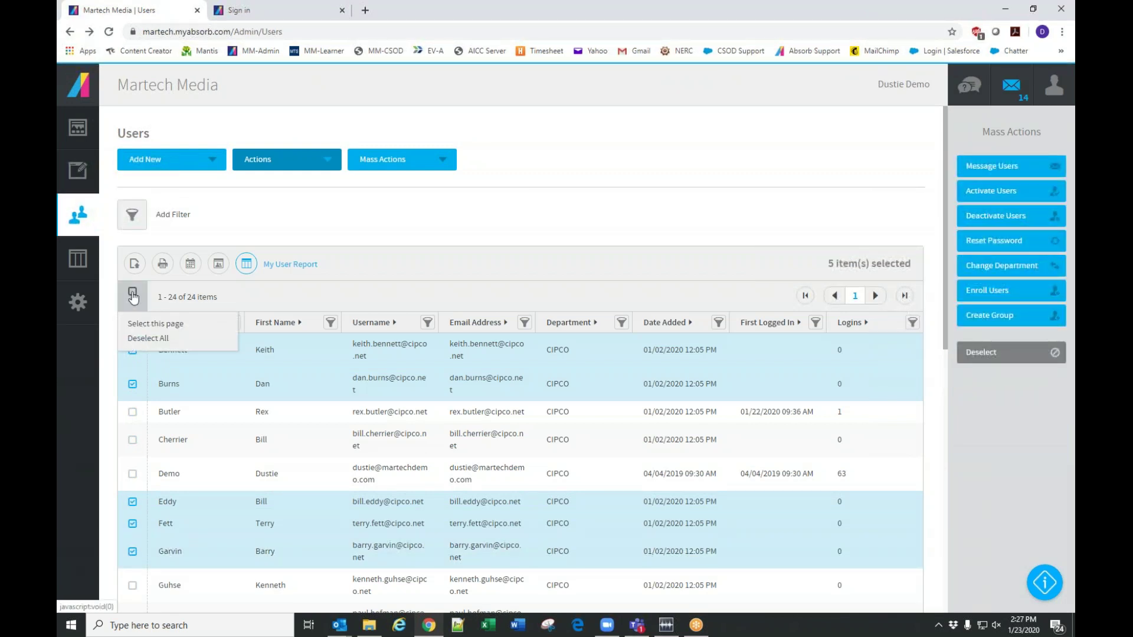
{"action": "left_click", "coordinate": [146, 324]}
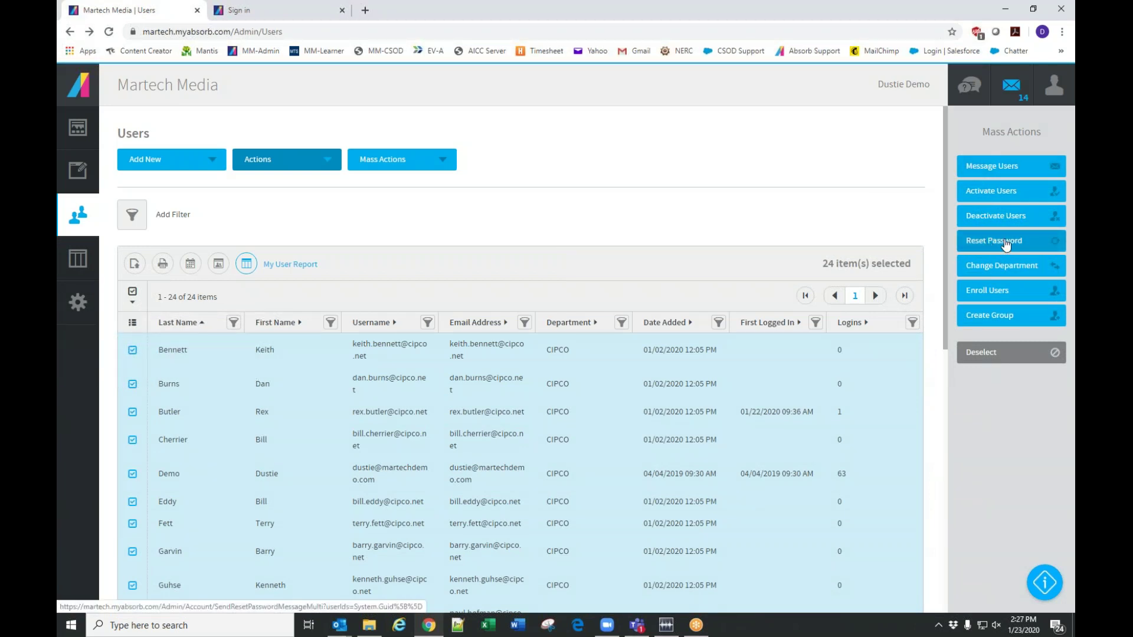
{"action": "left_click", "coordinate": [1005, 242]}
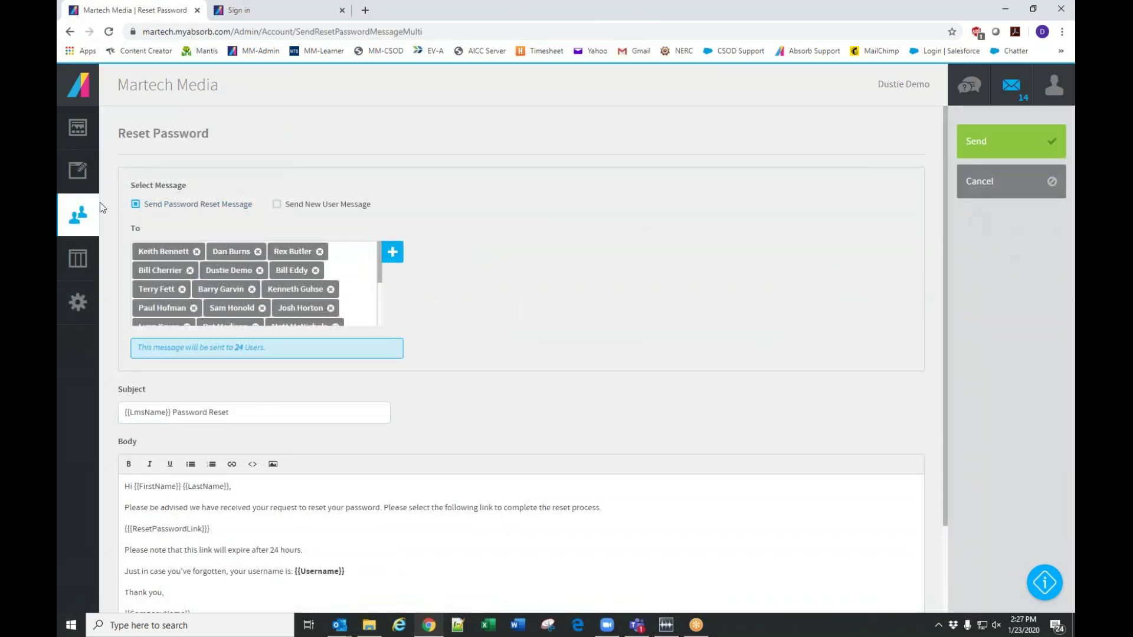
Switch the message to Send New User Message and expand the full set of placeholder fields available for its body
{"action": "left_click", "coordinate": [277, 205]}
{"action": "scroll", "coordinate": [601, 387], "scroll_direction": "down", "scroll_amount": 4}
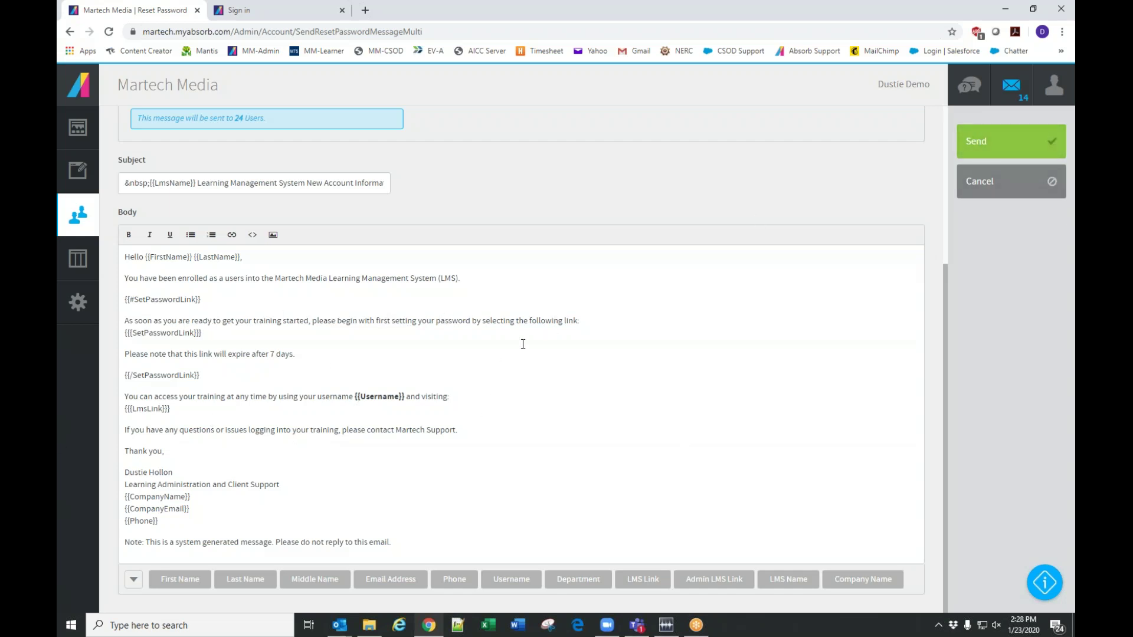
{"action": "left_click", "coordinate": [121, 456]}
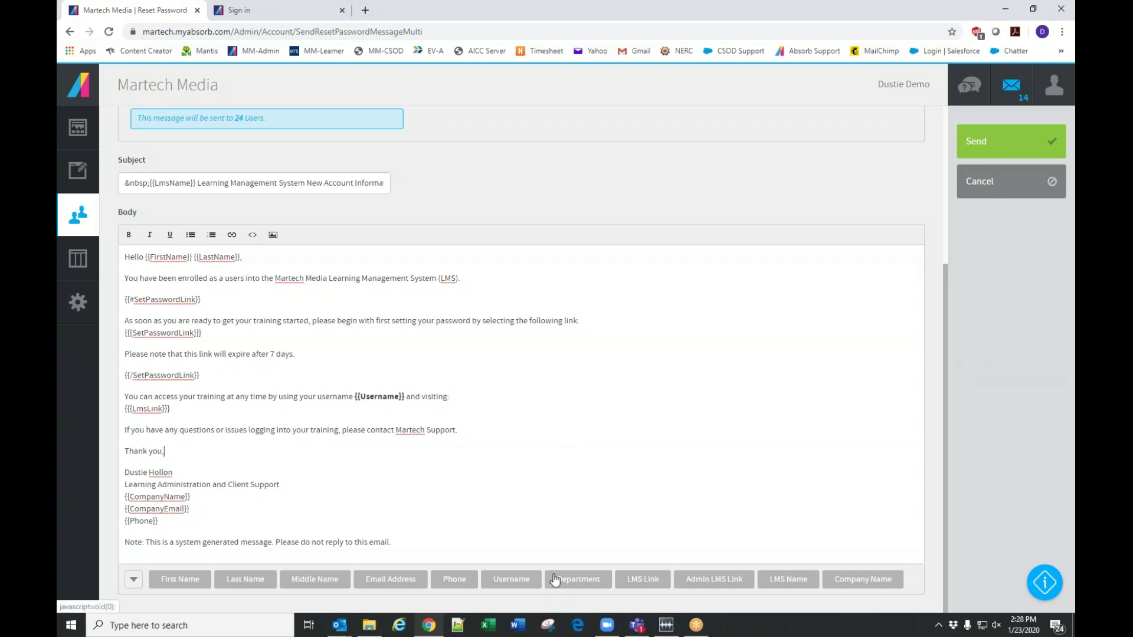
{"action": "left_click", "coordinate": [133, 579]}
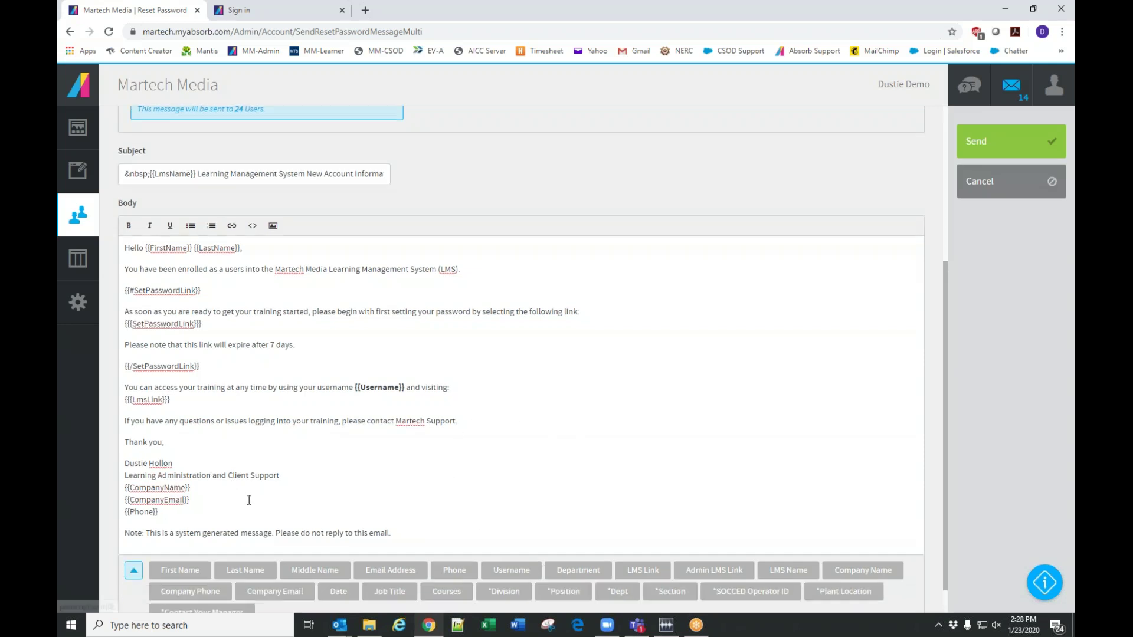
{"action": "scroll", "coordinate": [253, 507], "scroll_direction": "down", "scroll_amount": 1}
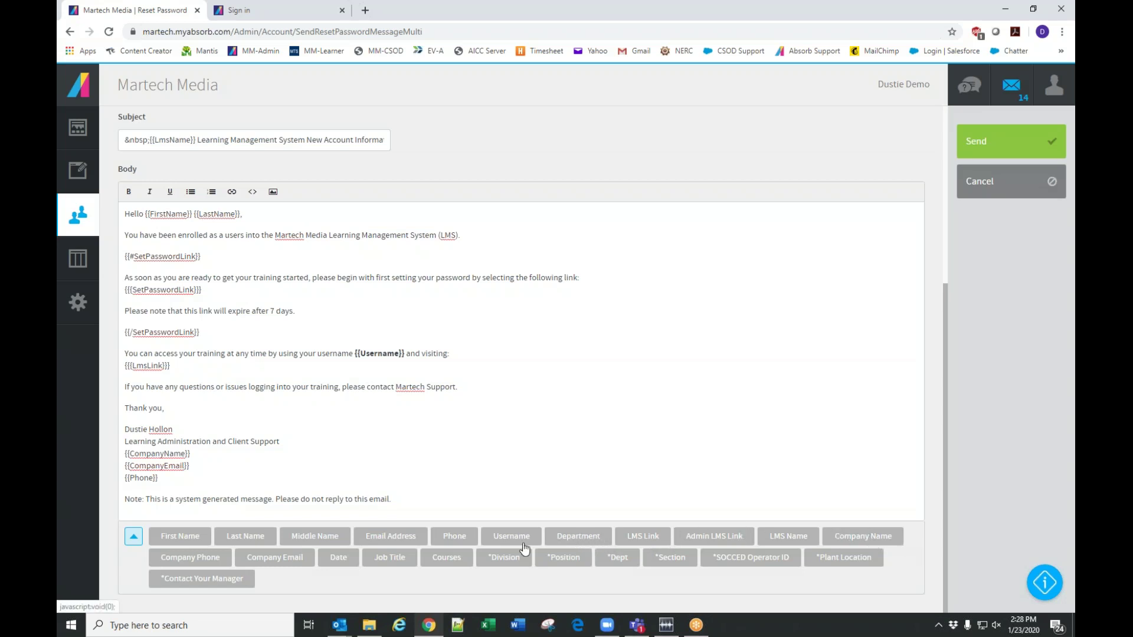
Remove the last name placeholder from the new user message's greeting, try to reinsert it, and cancel the message without sending
{"action": "left_click", "coordinate": [240, 214]}
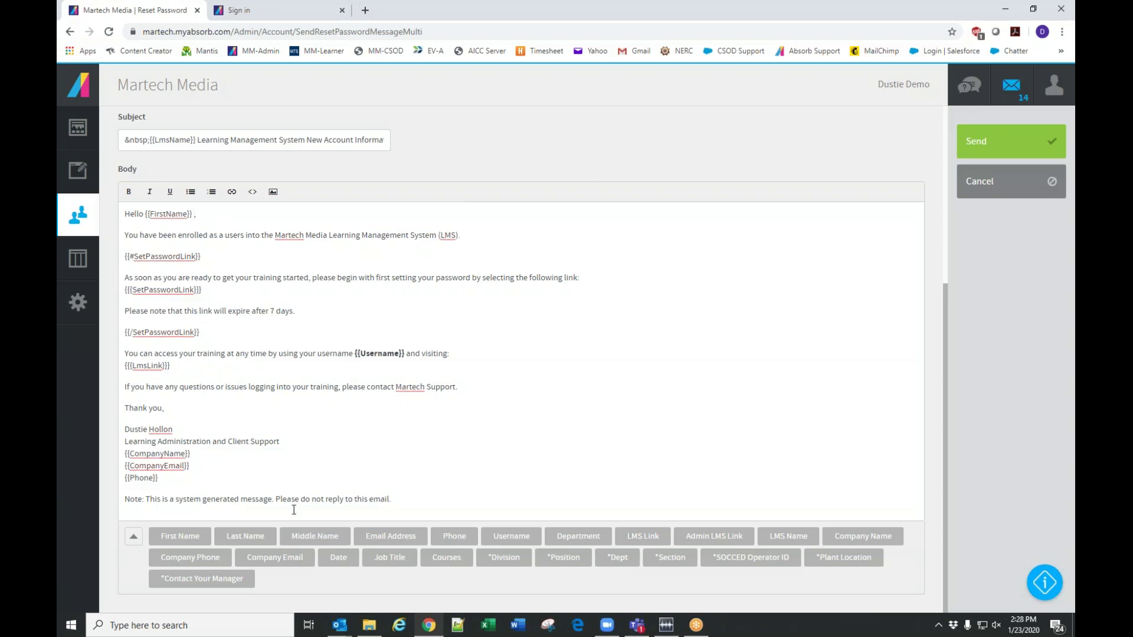
{"action": "left_click", "coordinate": [247, 543]}
{"action": "left_click", "coordinate": [1011, 183]}
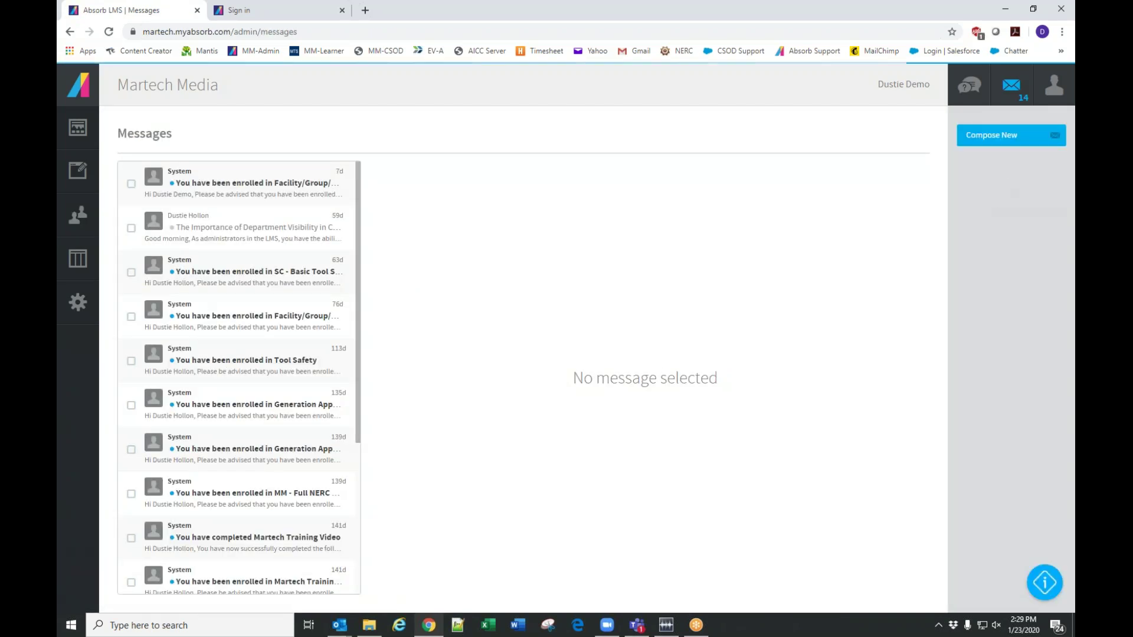
Return to the Users list, open the Reset Password message for the first user only, and leave it without sending
{"action": "mouse_move", "coordinate": [78, 215]}
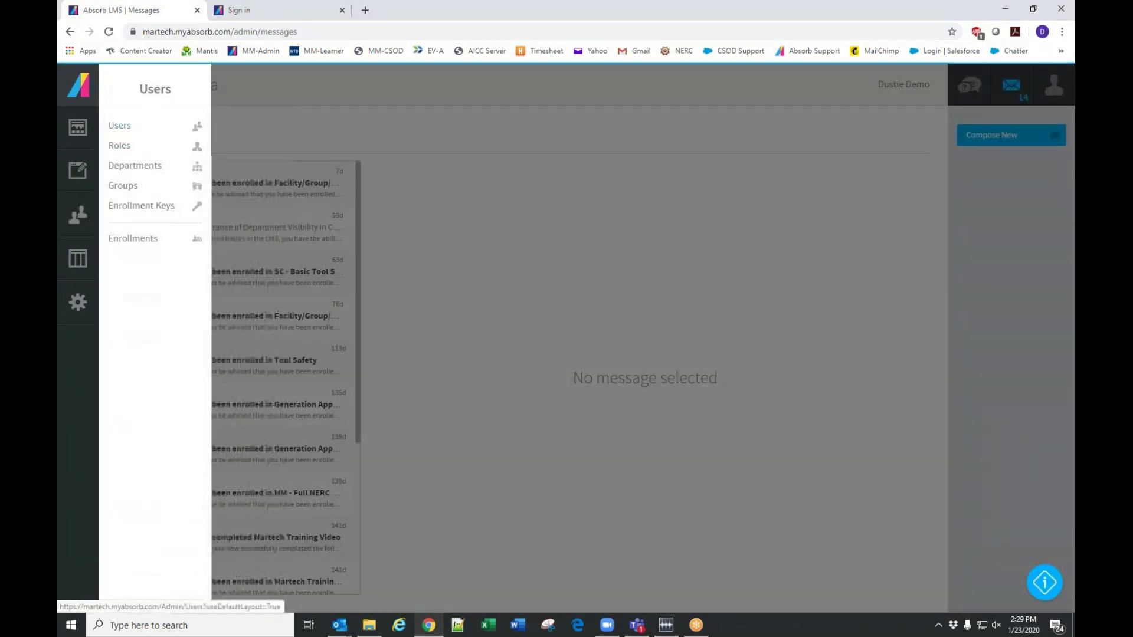
{"action": "left_click", "coordinate": [120, 126]}
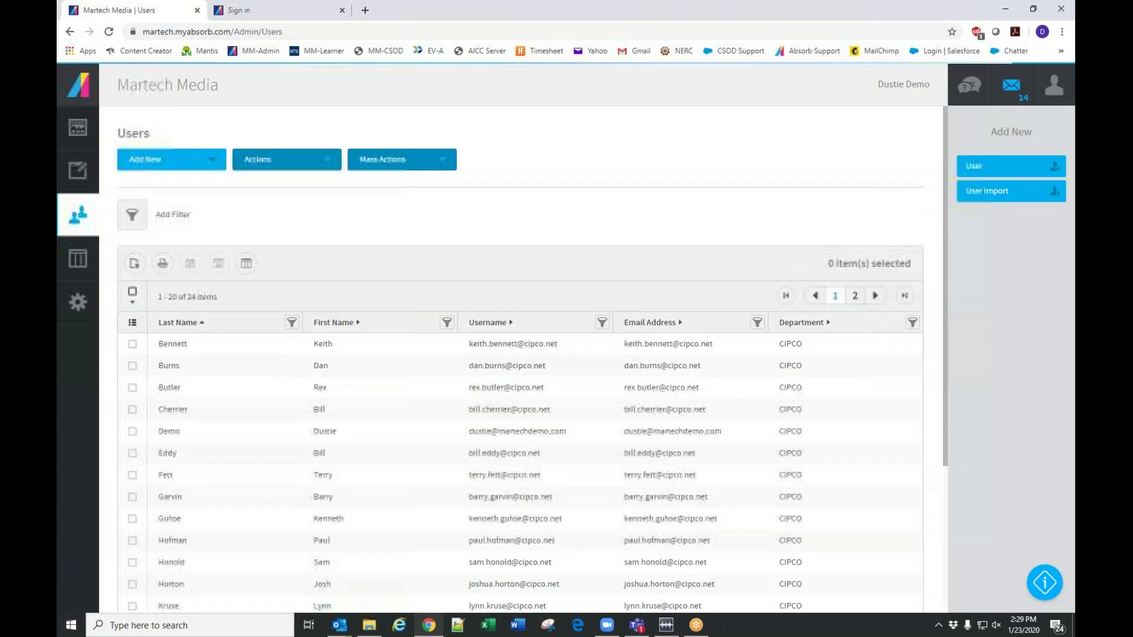
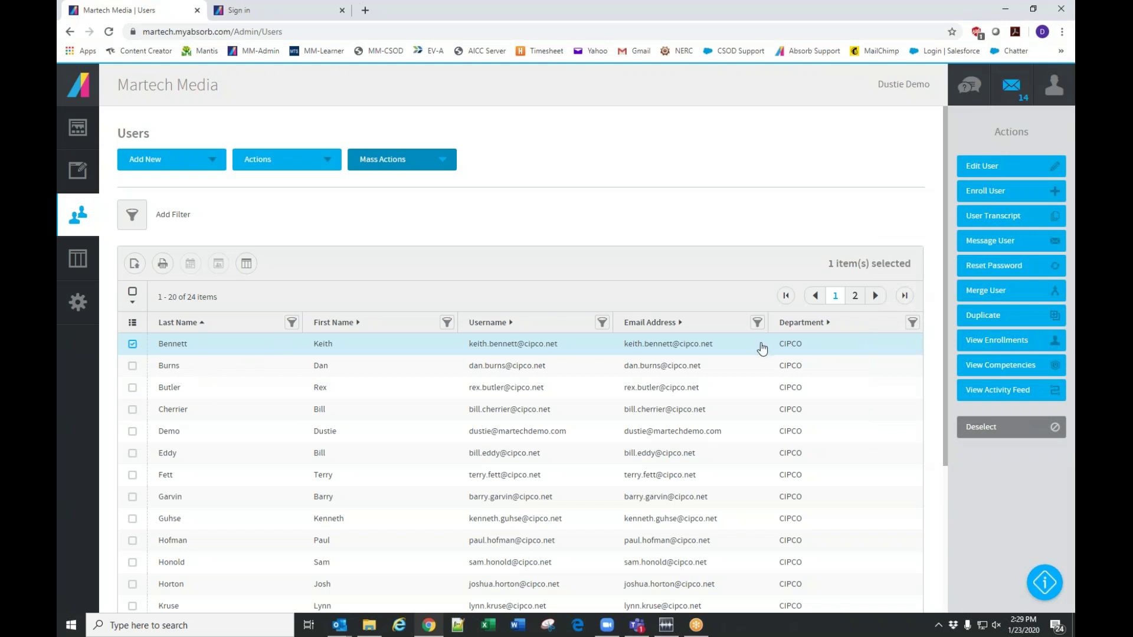
{"action": "left_click", "coordinate": [997, 271]}
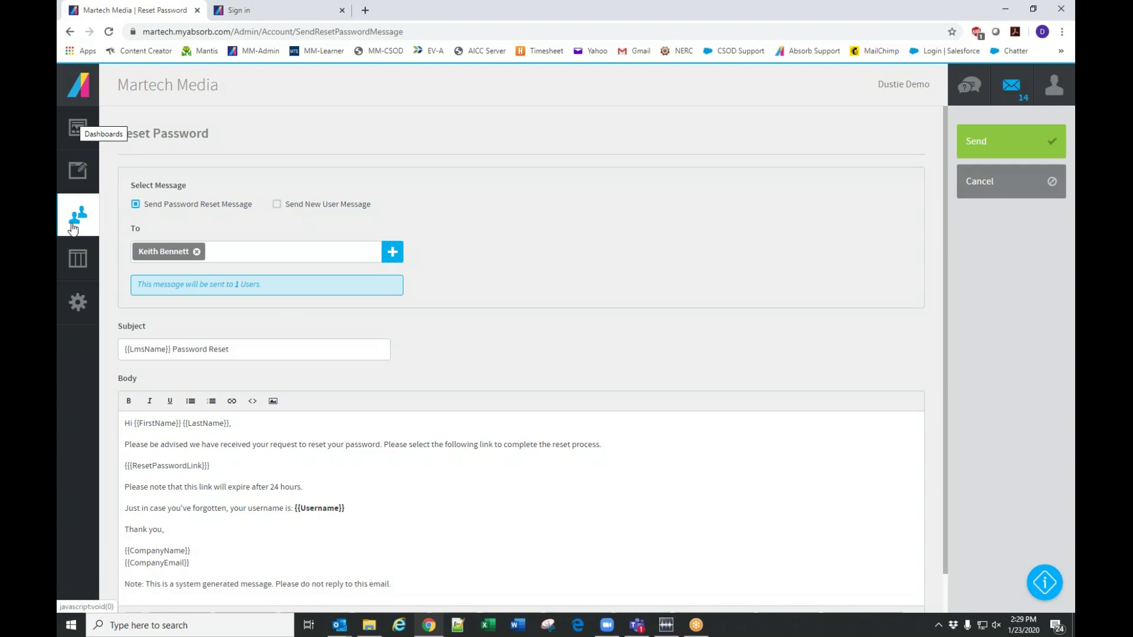
{"action": "left_click", "coordinate": [995, 187]}
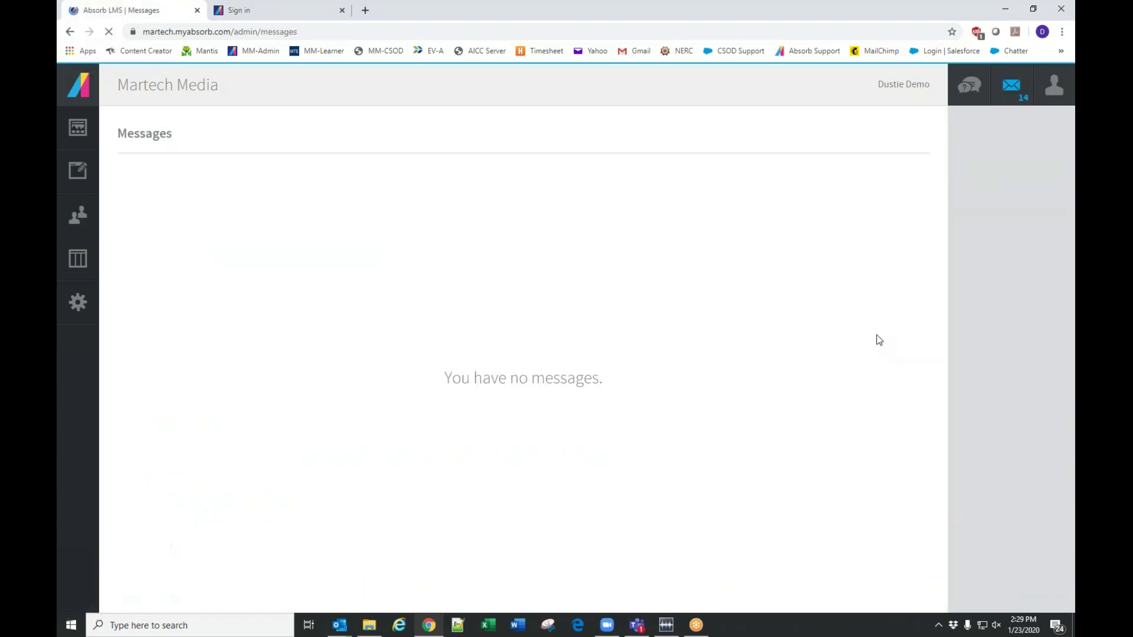
Return to the Users list and open the second user's record for editing
{"action": "left_click", "coordinate": [78, 214]}
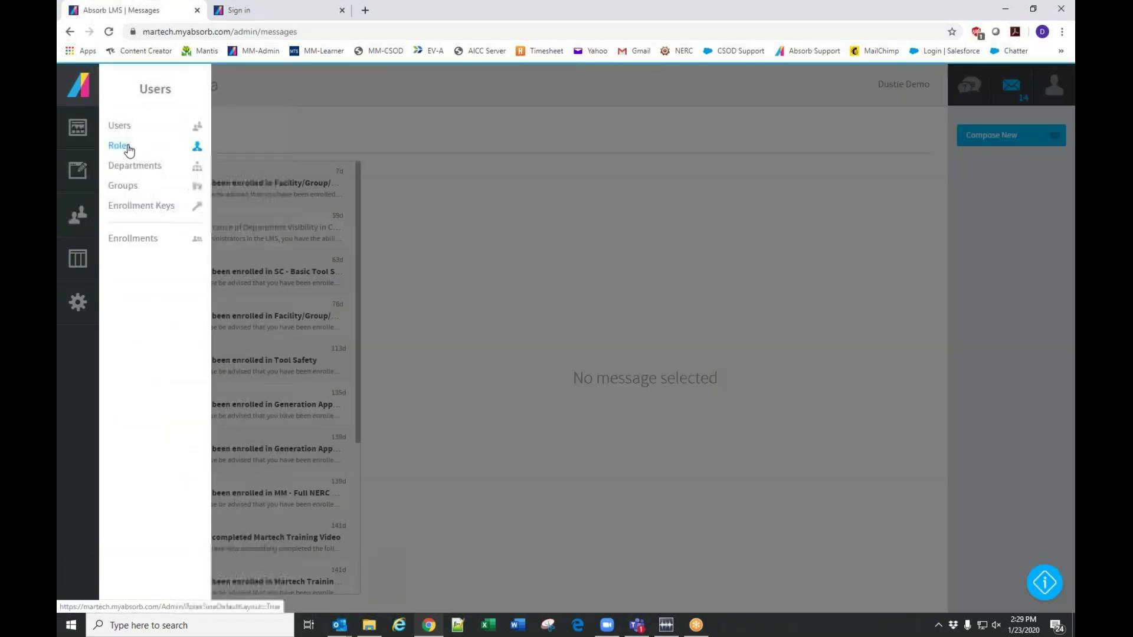
{"action": "left_click", "coordinate": [142, 130]}
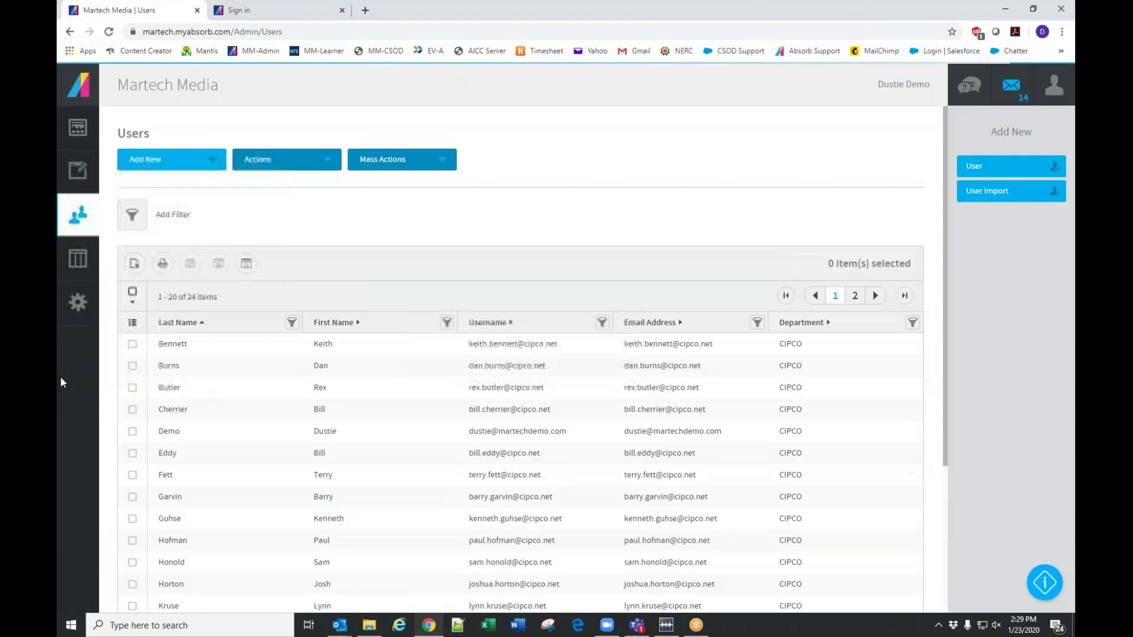
{"action": "left_click", "coordinate": [143, 367]}
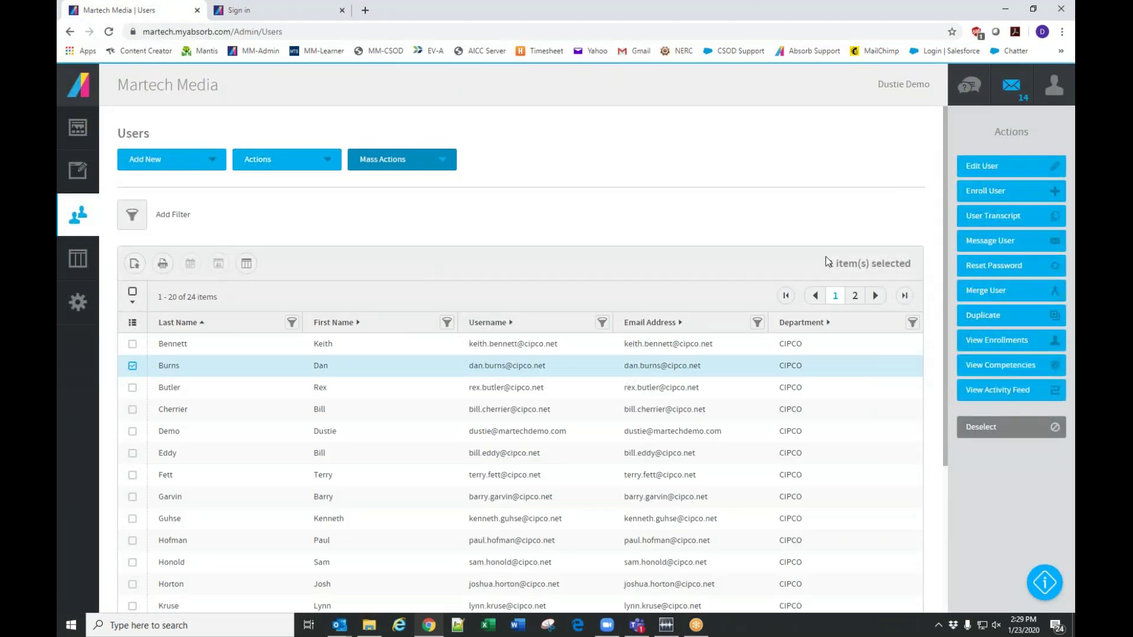
{"action": "left_click", "coordinate": [981, 166]}
Examine the New Temporary Password and Confirm Temporary Password fields in the user's information, leaving both blank
{"action": "scroll", "coordinate": [420, 463], "scroll_direction": "down", "scroll_amount": 3}
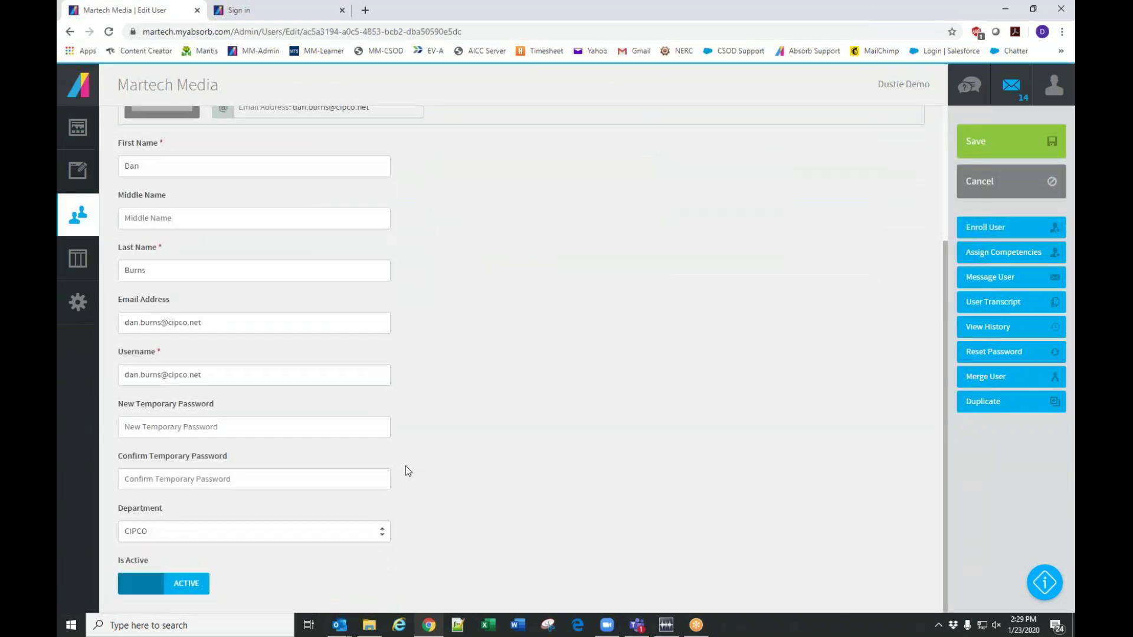
{"action": "left_click", "coordinate": [158, 427]}
{"action": "left_click", "coordinate": [167, 481]}
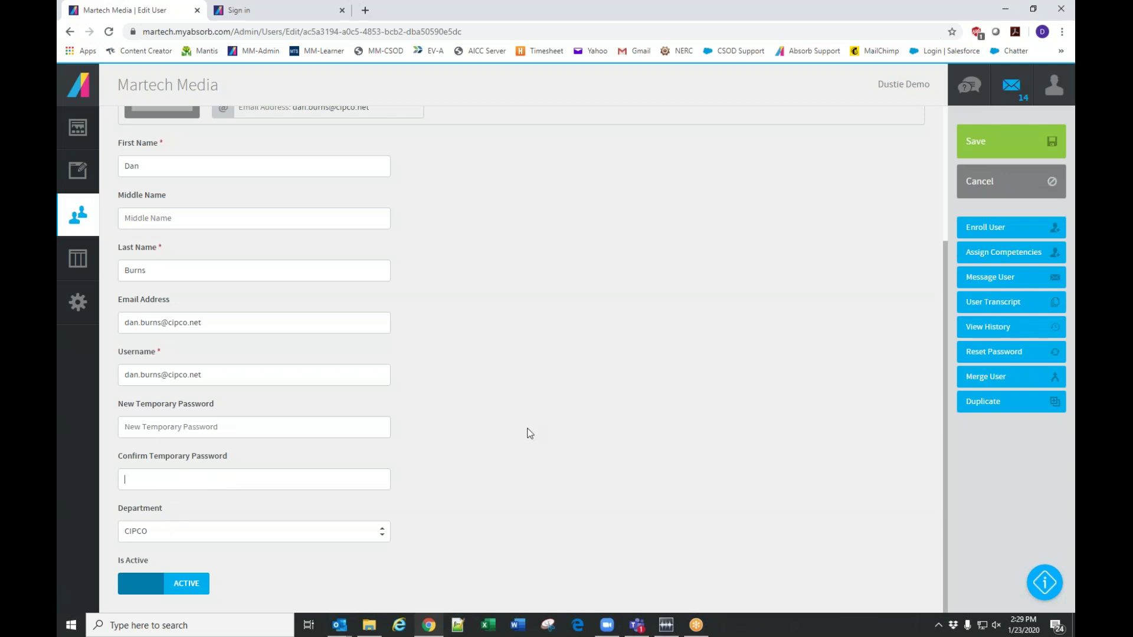
{"action": "scroll", "coordinate": [529, 433], "scroll_direction": "up", "scroll_amount": 3}
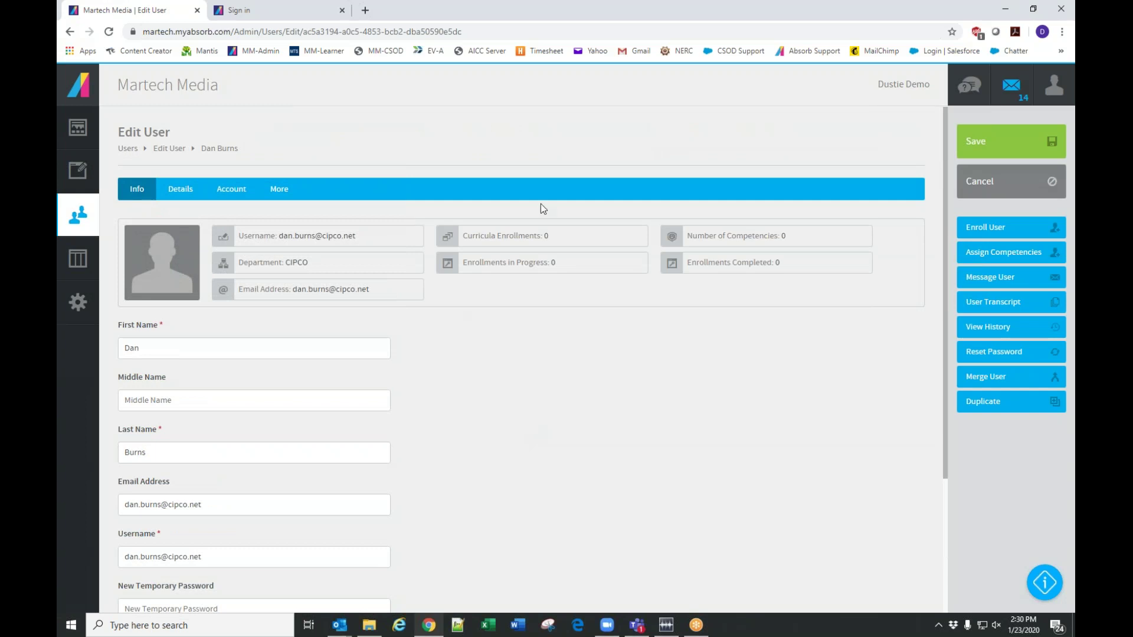
Leave the user's edit page without saving the changes and view the same user's transcript
{"action": "left_click", "coordinate": [1017, 183]}
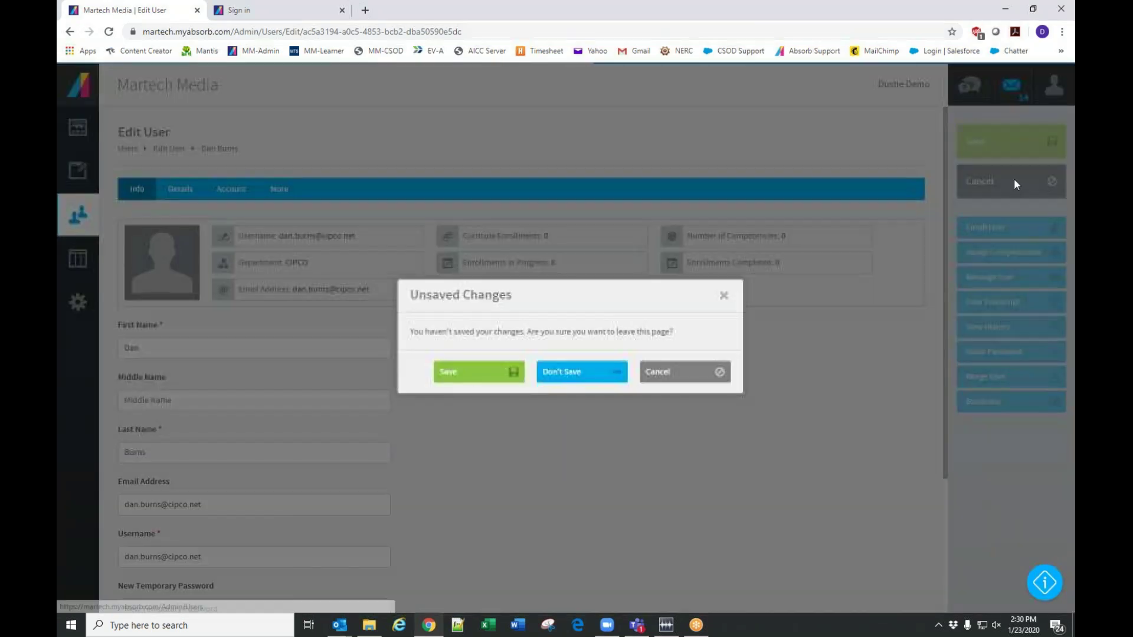
{"action": "left_click", "coordinate": [590, 374]}
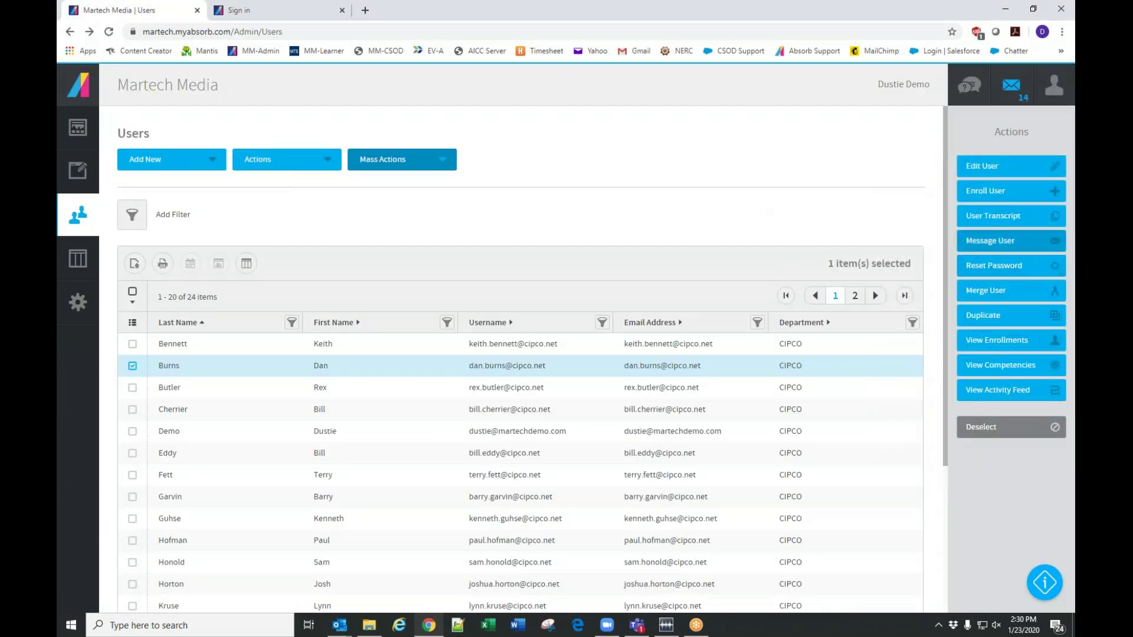
{"action": "left_click", "coordinate": [983, 222]}
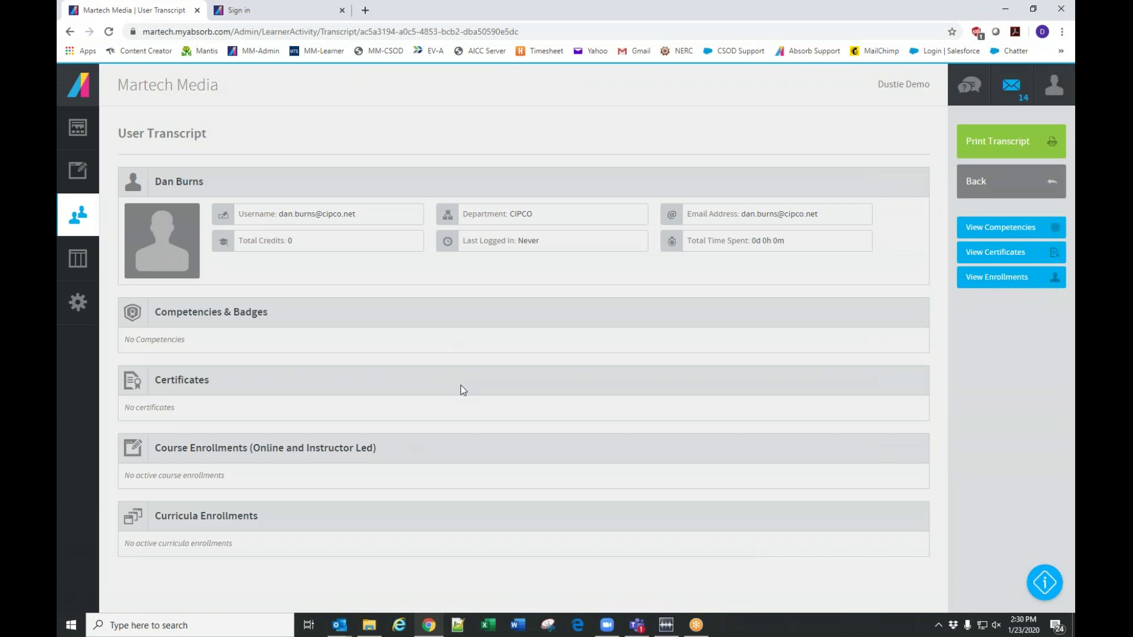
{"action": "key", "text": "alt+Left"}
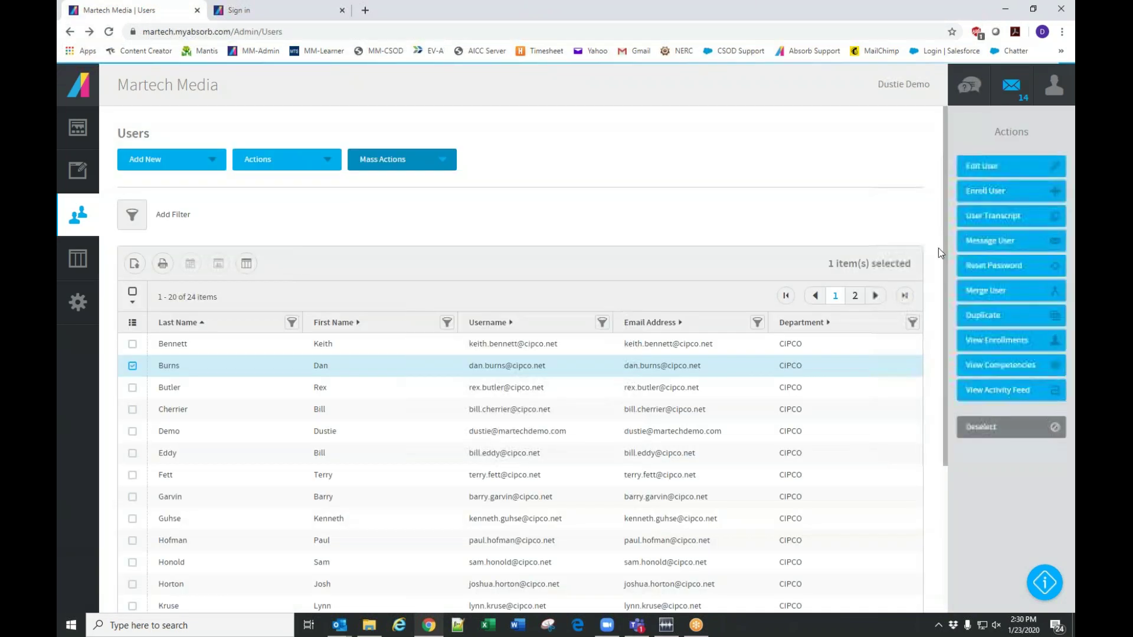
View the message form addressed to the selected user without sending anything, and look through the users list to its second page
{"action": "left_click", "coordinate": [993, 249]}
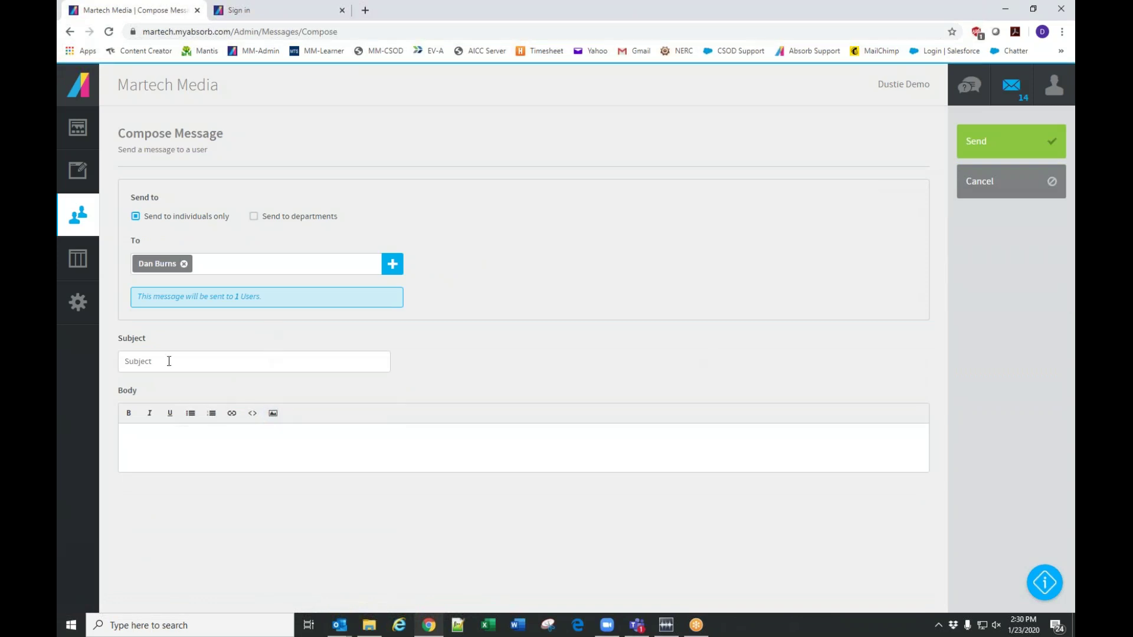
{"action": "key", "text": "alt+Left"}
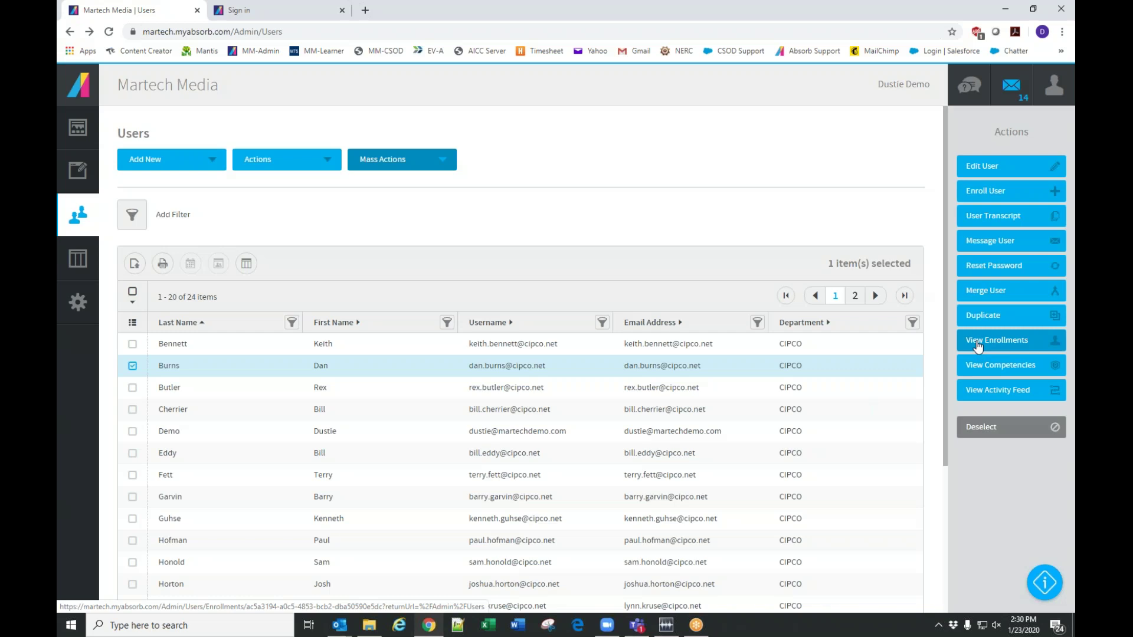
{"action": "scroll", "coordinate": [569, 463], "scroll_direction": "down", "scroll_amount": 3}
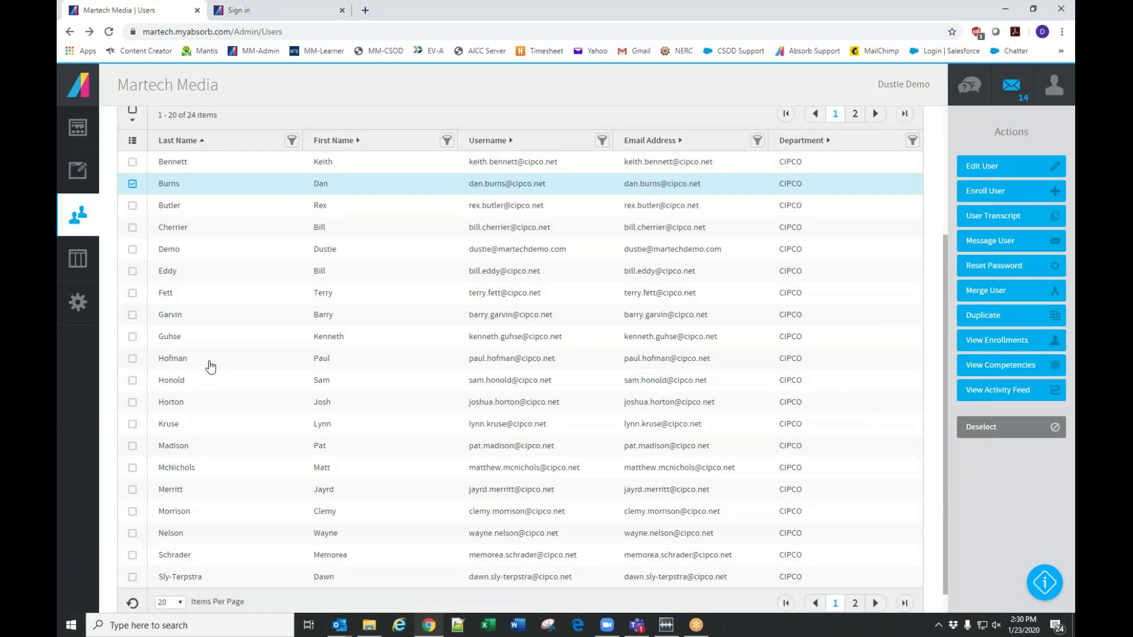
{"action": "scroll", "coordinate": [405, 378], "scroll_direction": "down", "scroll_amount": 1}
{"action": "scroll", "coordinate": [396, 396], "scroll_direction": "up", "scroll_amount": 2}
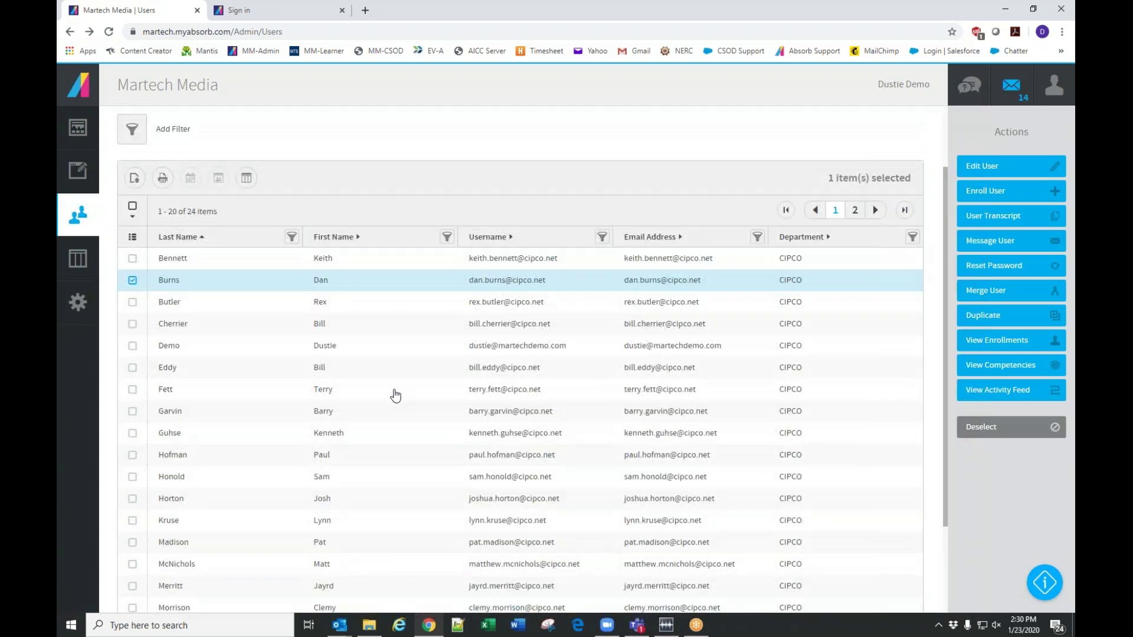
{"action": "scroll", "coordinate": [203, 416], "scroll_direction": "down", "scroll_amount": 2}
{"action": "left_click", "coordinate": [854, 578]}
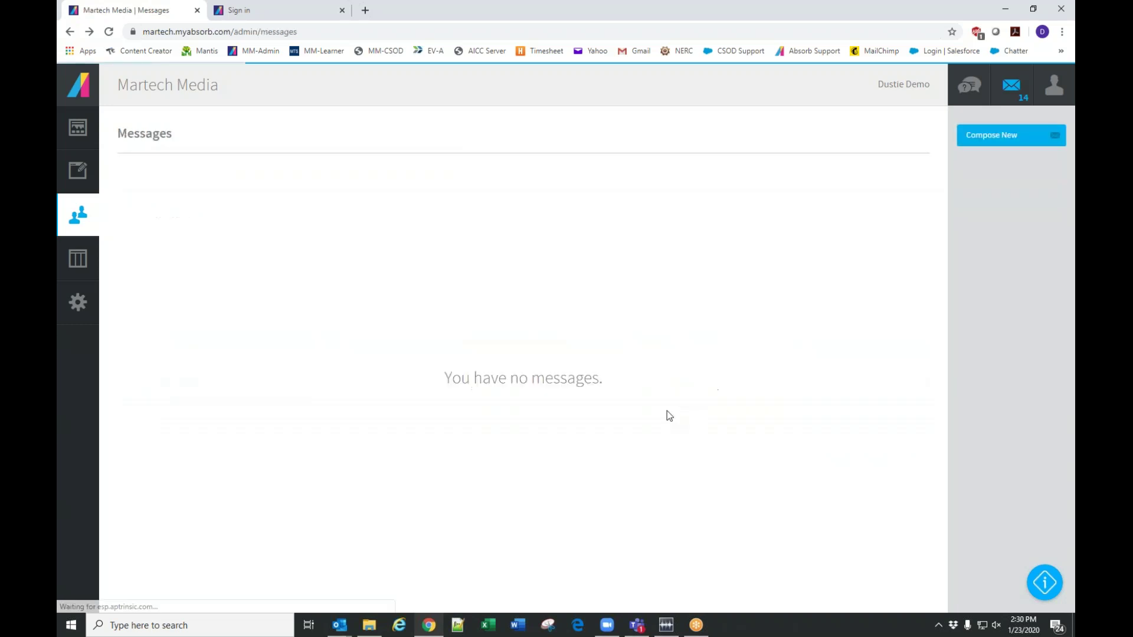
Return to the users list and open the enrollments of the demo user
{"action": "left_click", "coordinate": [69, 220]}
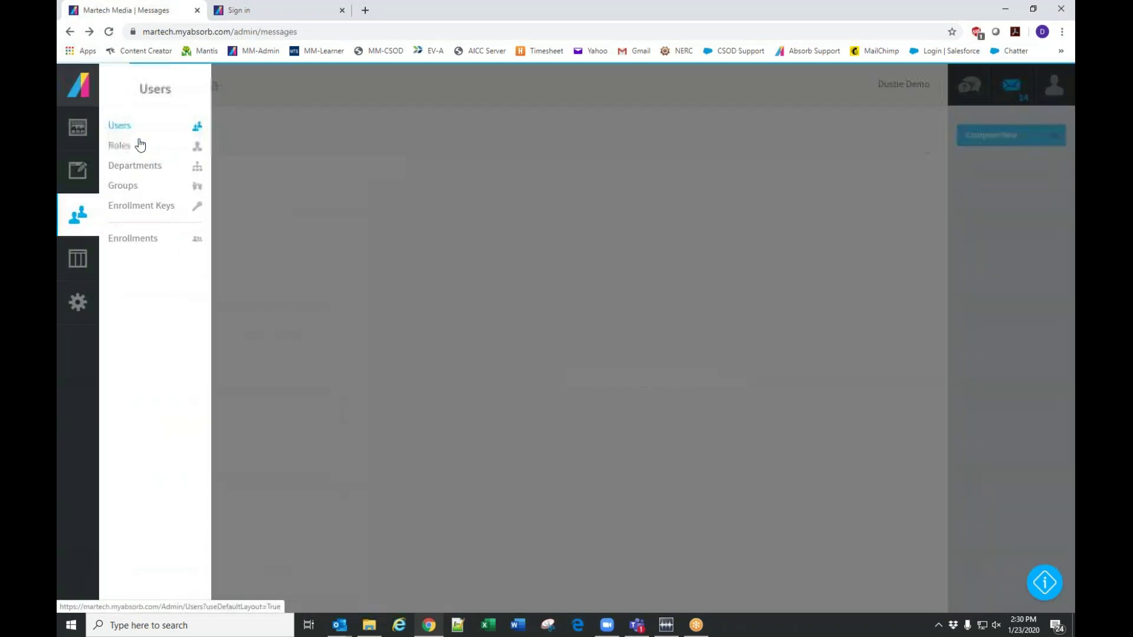
{"action": "scroll", "coordinate": [323, 366], "scroll_direction": "down", "scroll_amount": 3}
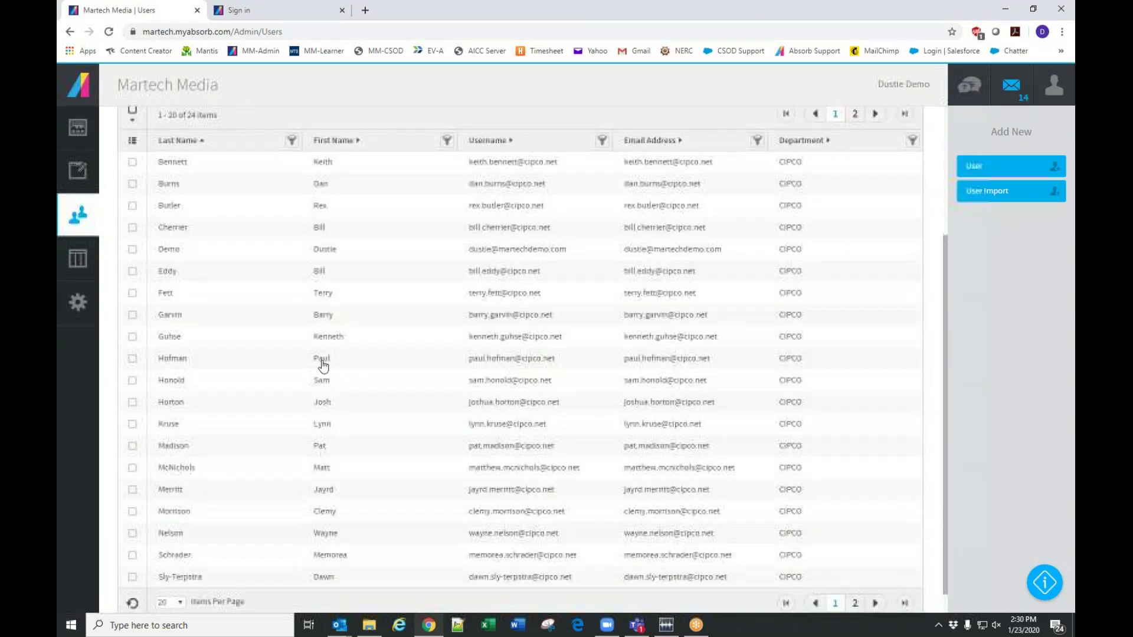
{"action": "left_click", "coordinate": [334, 250]}
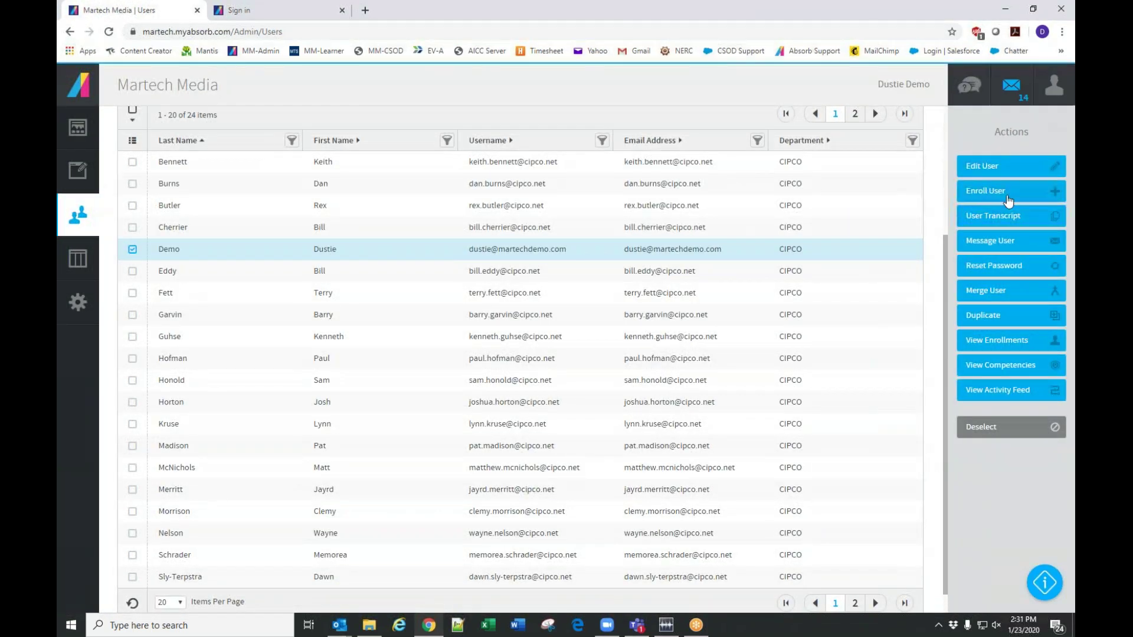
{"action": "left_click", "coordinate": [995, 345]}
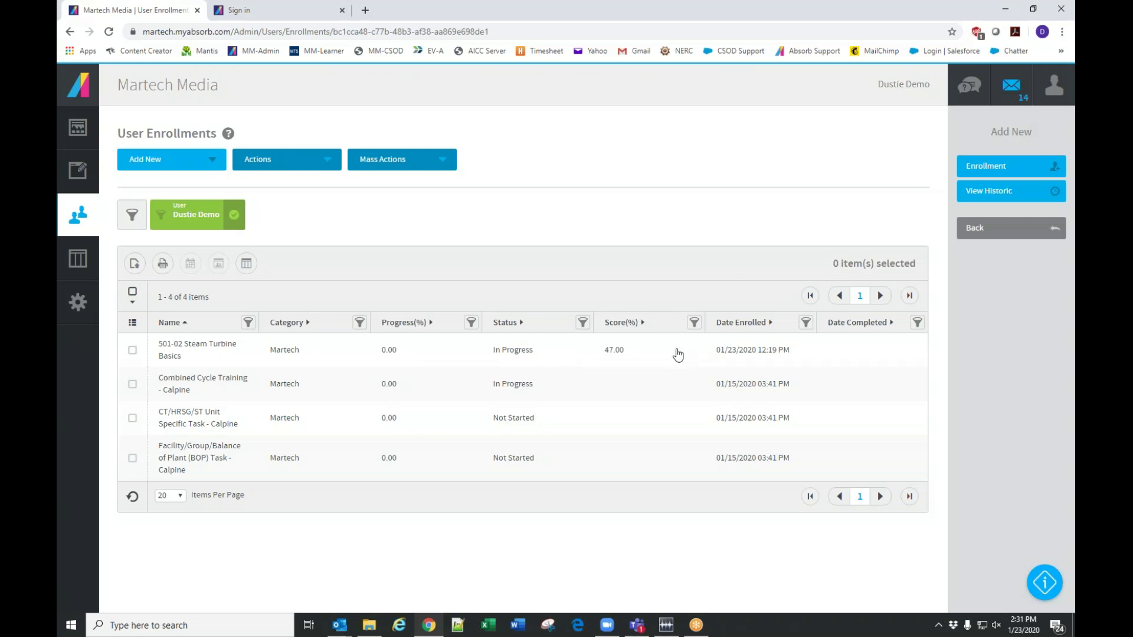
Edit the 501-02 Steam Turbine Basics enrollment, marking it as Completed with a score of 70%
{"action": "left_click", "coordinate": [289, 356]}
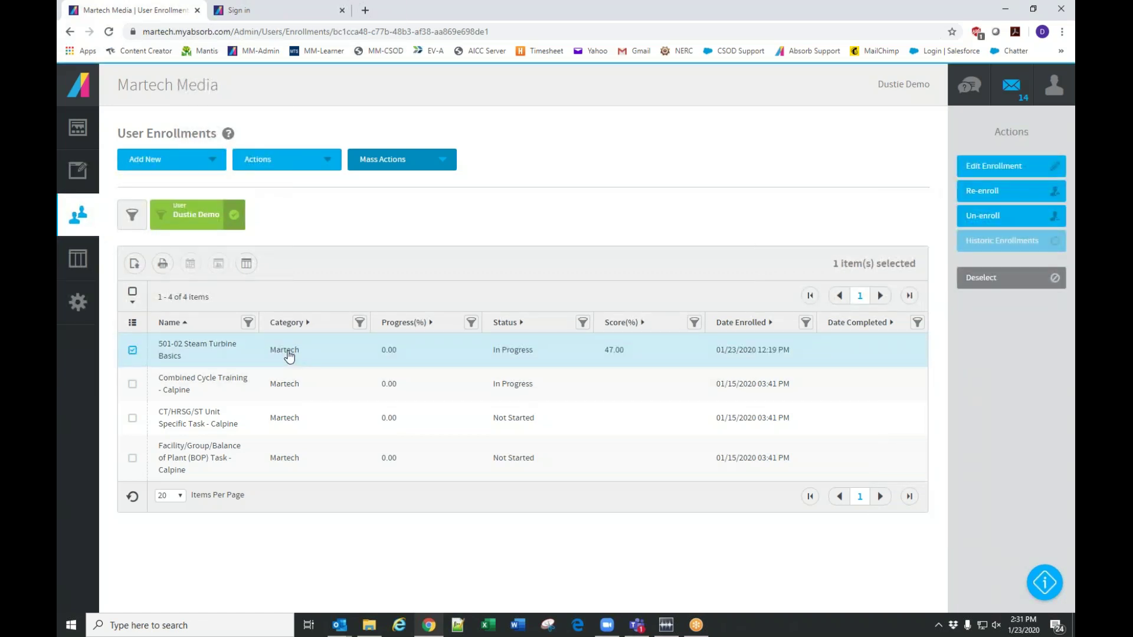
{"action": "left_click", "coordinate": [1002, 168]}
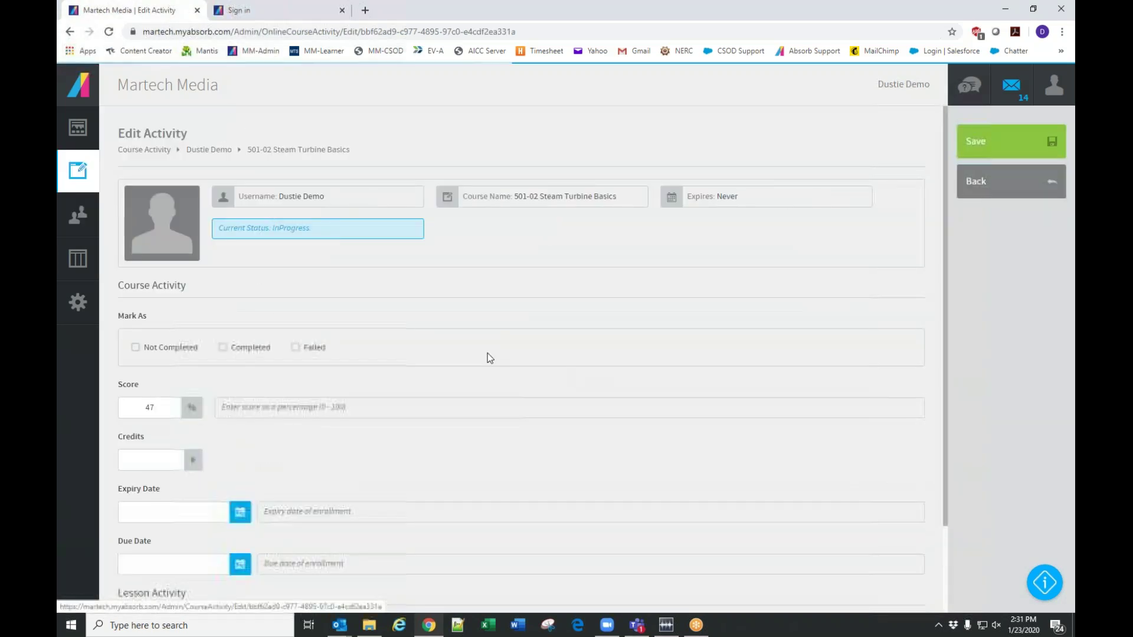
{"action": "scroll", "coordinate": [561, 362], "scroll_direction": "down", "scroll_amount": 3}
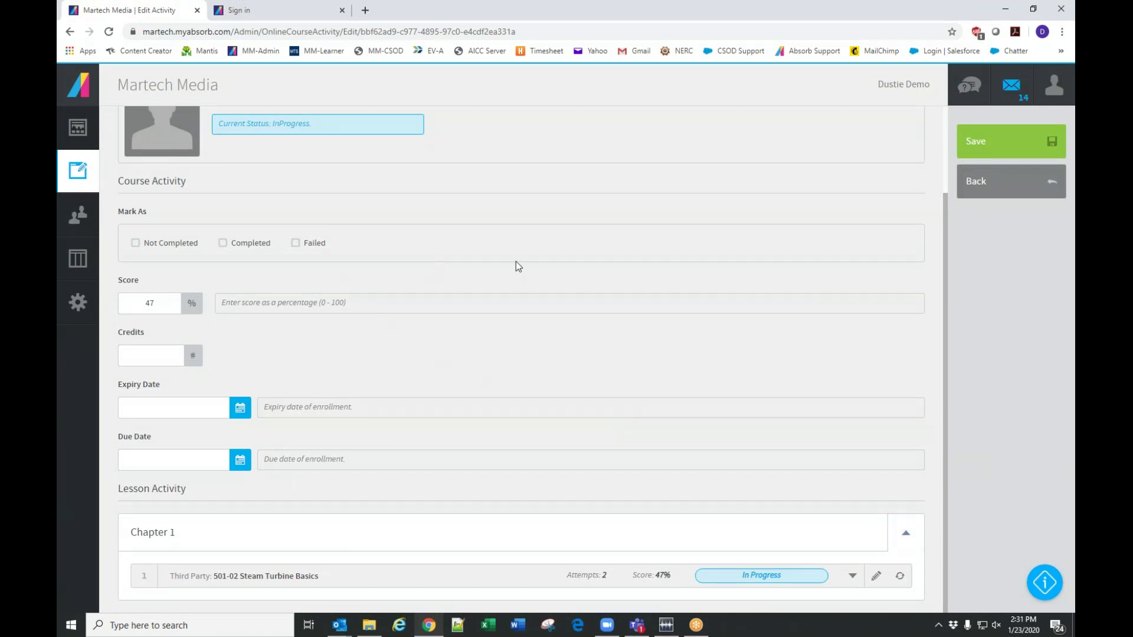
{"action": "scroll", "coordinate": [516, 263], "scroll_direction": "up", "scroll_amount": 2}
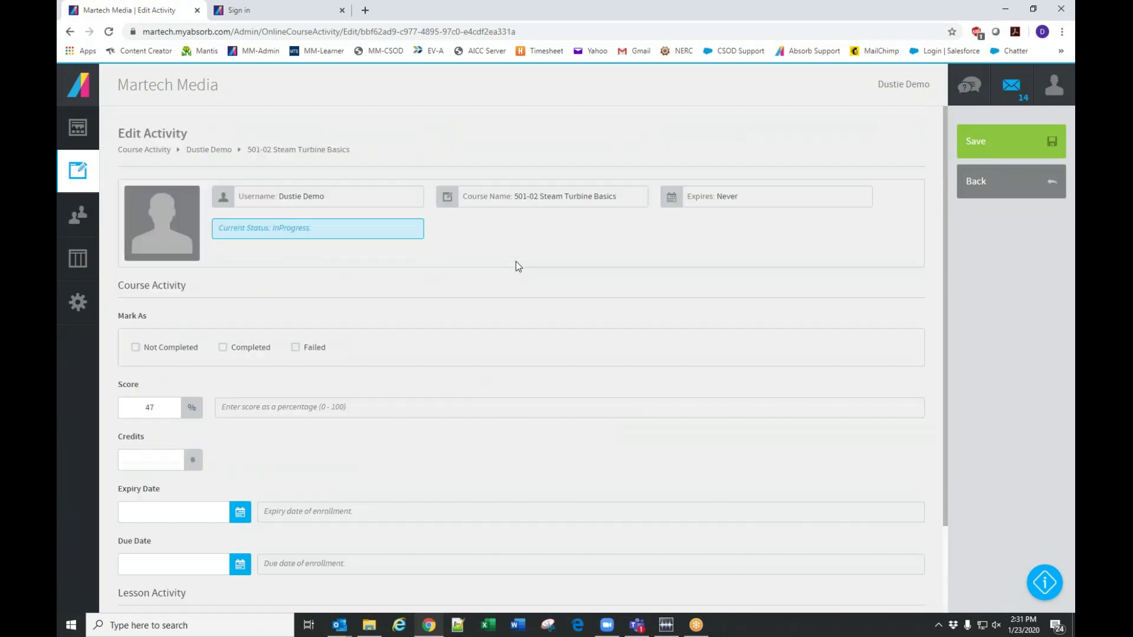
{"action": "left_click", "coordinate": [223, 348]}
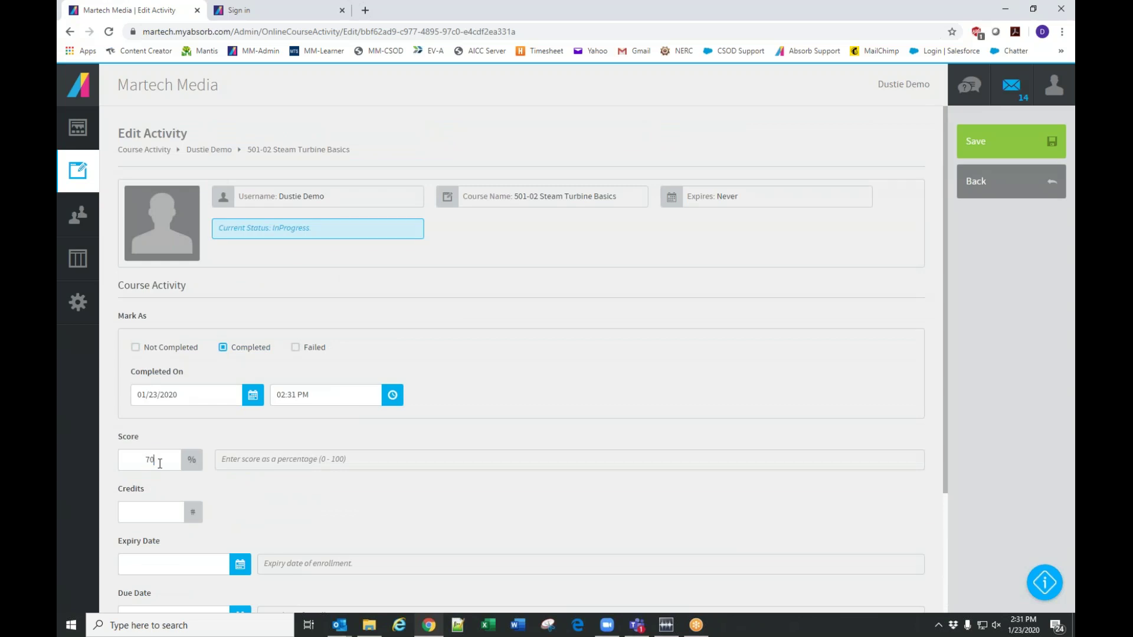
Review the lesson's attempts, set the enrollment's credits to 1, and save the activity before returning to the user's enrollments
{"action": "scroll", "coordinate": [587, 317], "scroll_direction": "down", "scroll_amount": 3}
{"action": "left_click", "coordinate": [852, 576]}
{"action": "scroll", "coordinate": [777, 455], "scroll_direction": "down", "scroll_amount": 2}
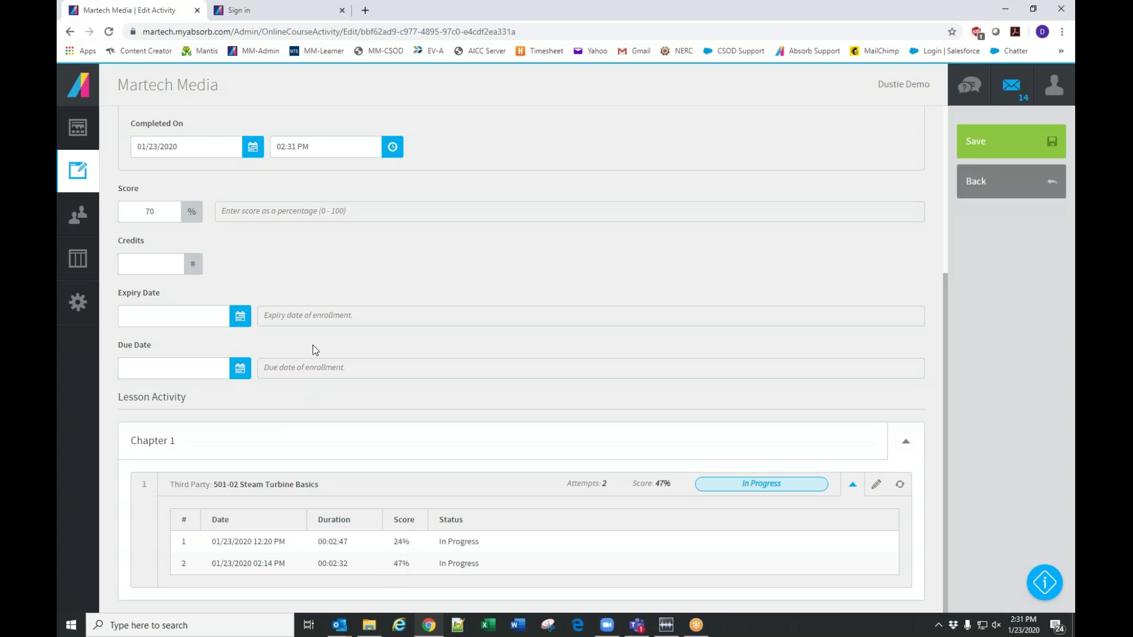
{"action": "left_click", "coordinate": [998, 147]}
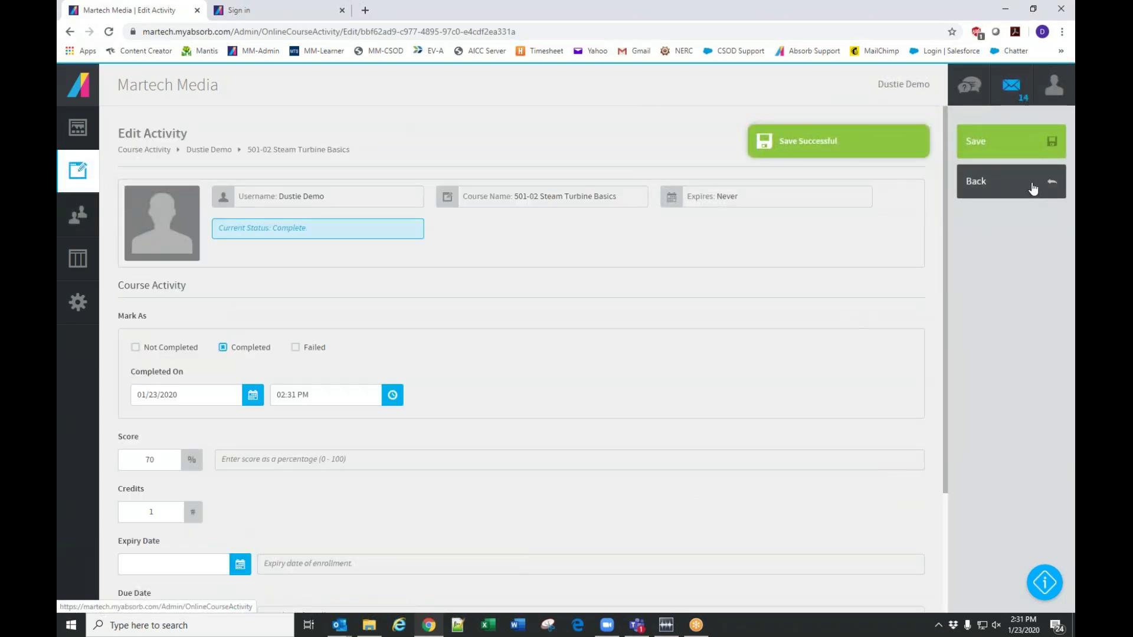
{"action": "left_click", "coordinate": [1013, 190]}
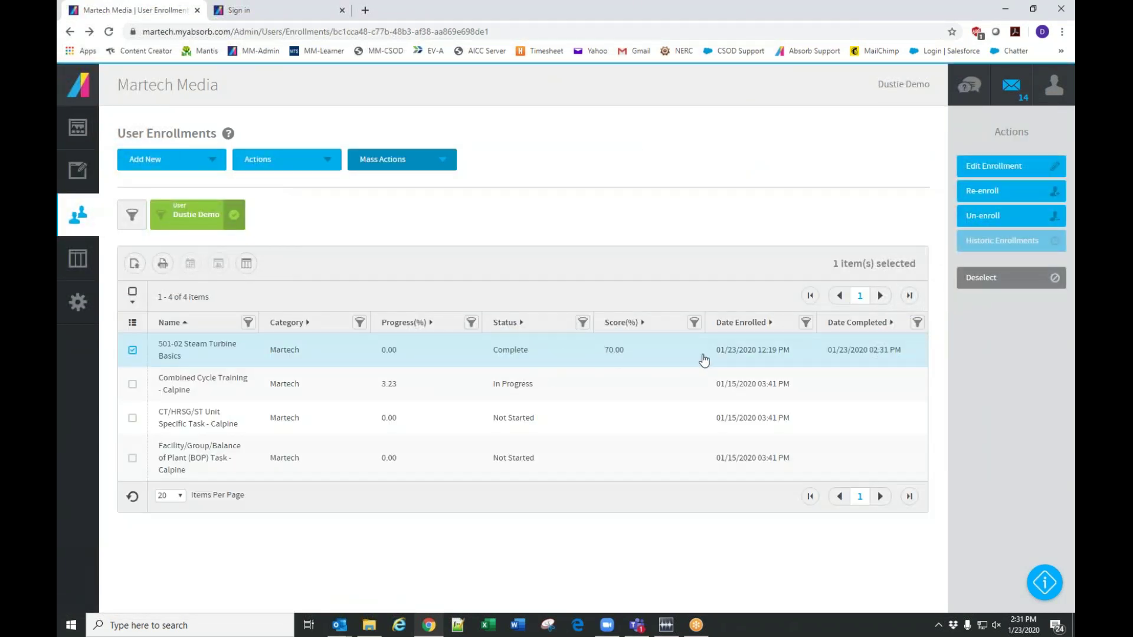
Check the Combined Cycle Training - Calpine enrollment and go back to the users list
{"action": "left_click", "coordinate": [616, 394]}
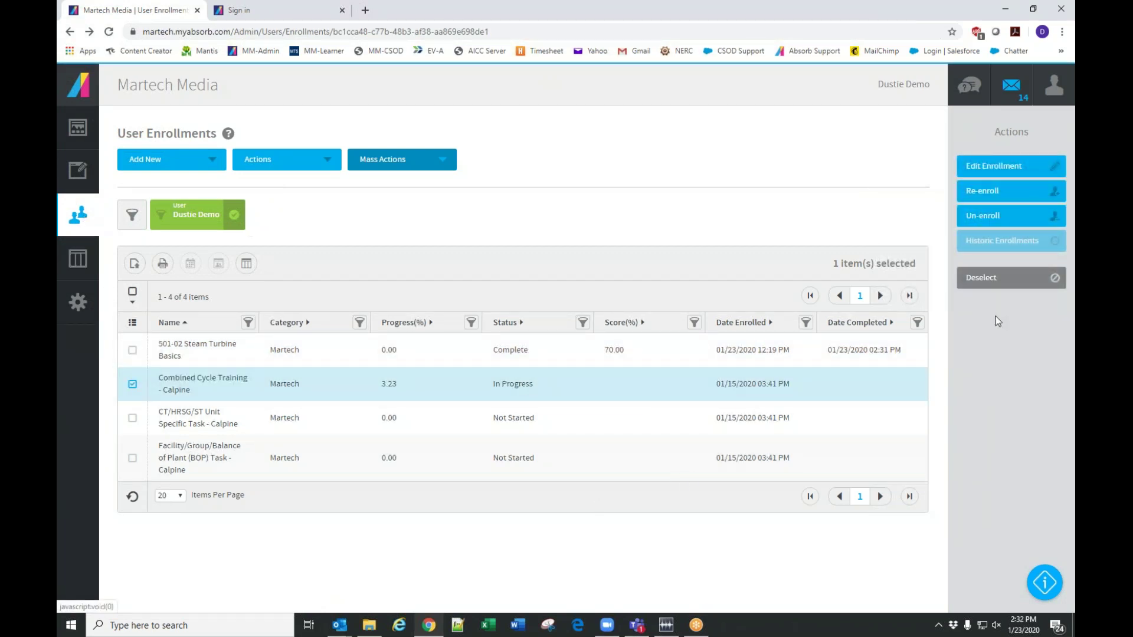
{"action": "left_click", "coordinate": [81, 218]}
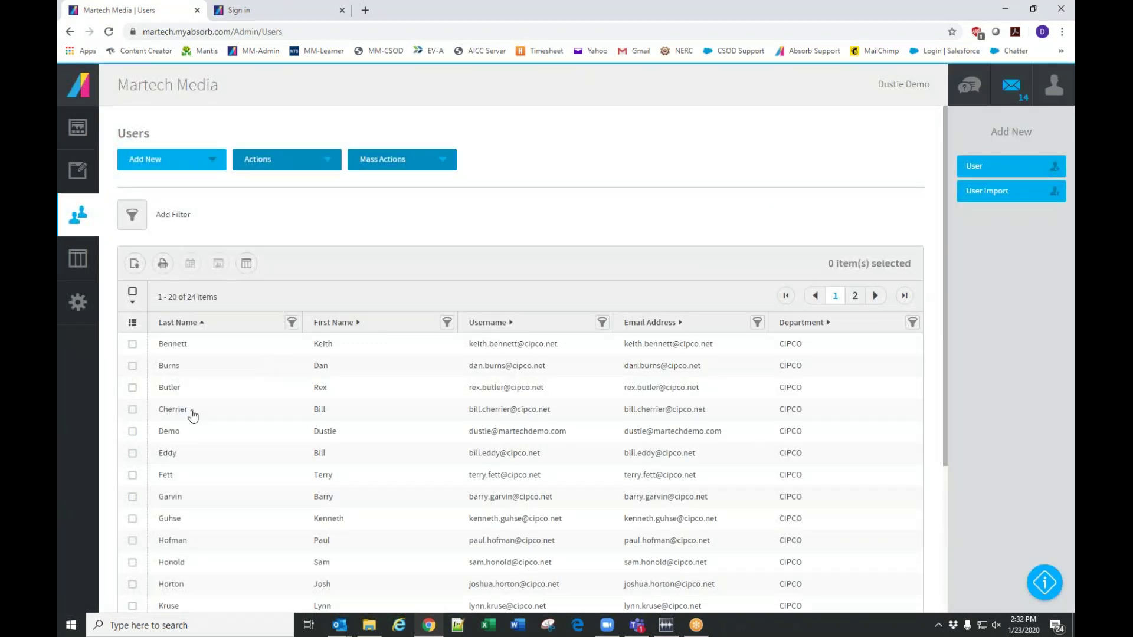
Select the users in the second to fourth rows to view the mass actions, and keep only the fourth-row user selected
{"action": "left_click", "coordinate": [132, 410]}
{"action": "left_click", "coordinate": [132, 388]}
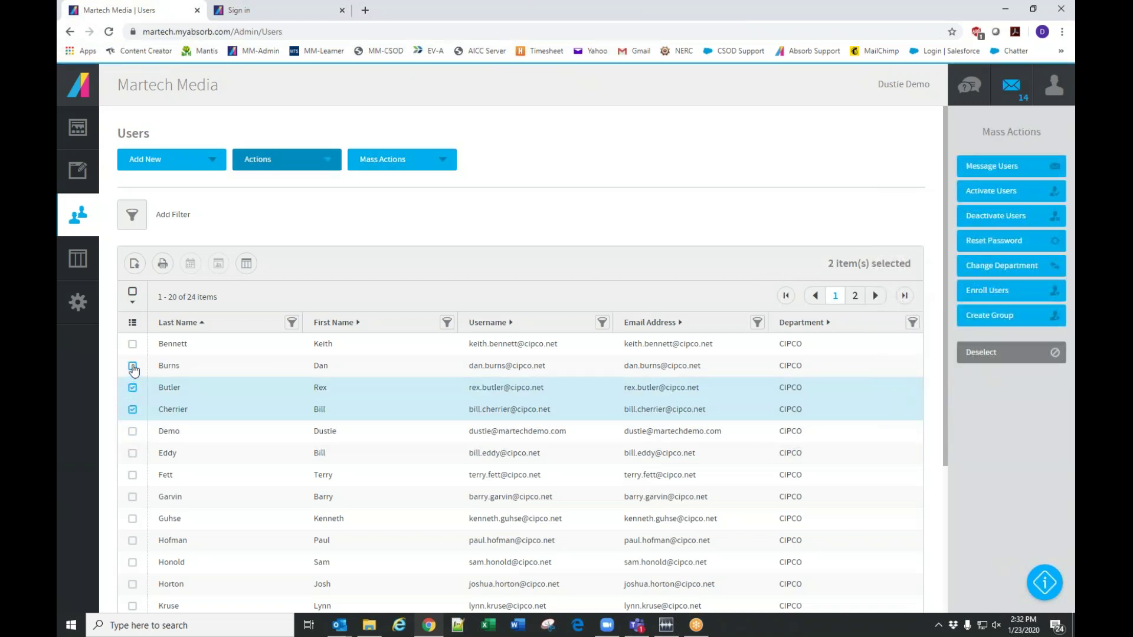
{"action": "left_click", "coordinate": [132, 366]}
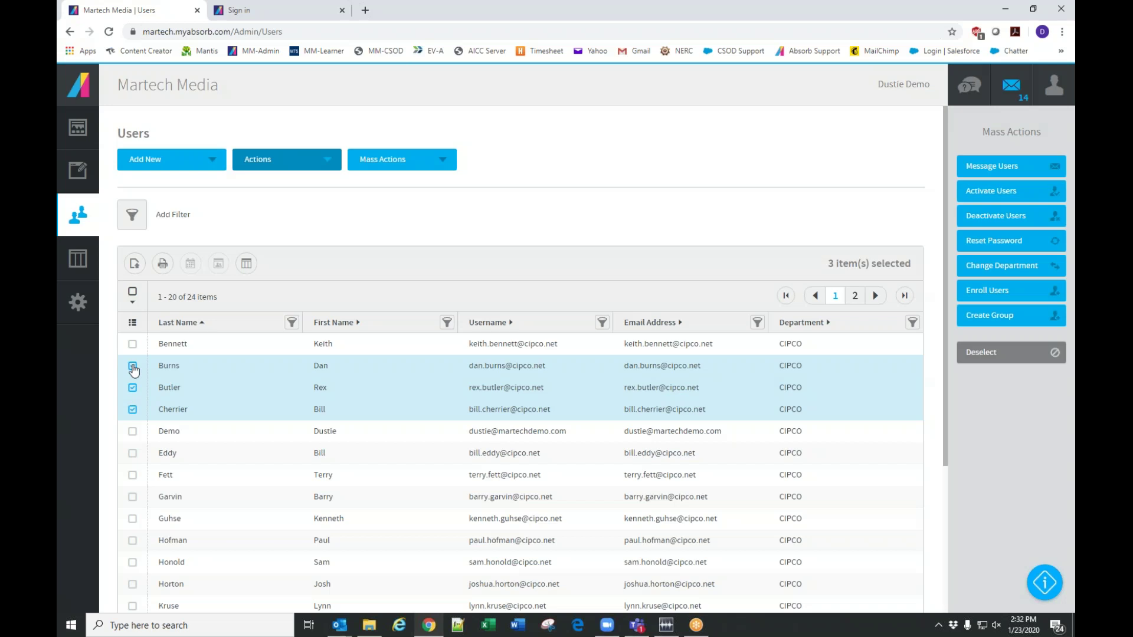
{"action": "left_click", "coordinate": [132, 365]}
{"action": "left_click", "coordinate": [133, 388]}
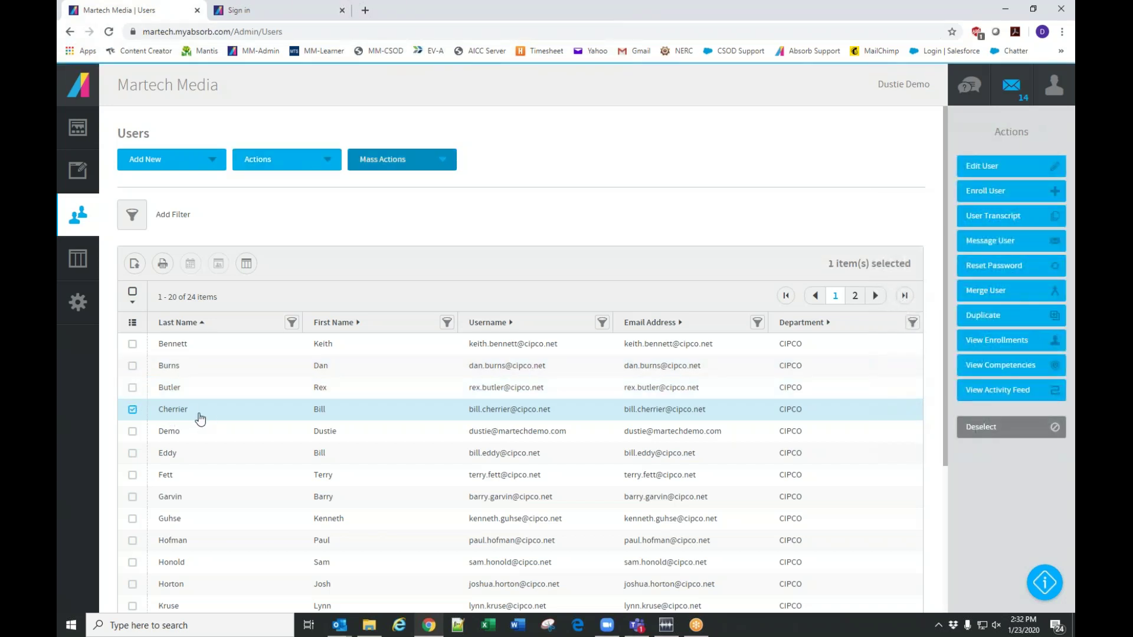
Prepare an enrollment of the selected user in the CIPCO courses 501-03 Combustion System Component Overview and 501-04 Boiler Water and Steam Cycle Overview
{"action": "left_click", "coordinate": [992, 191]}
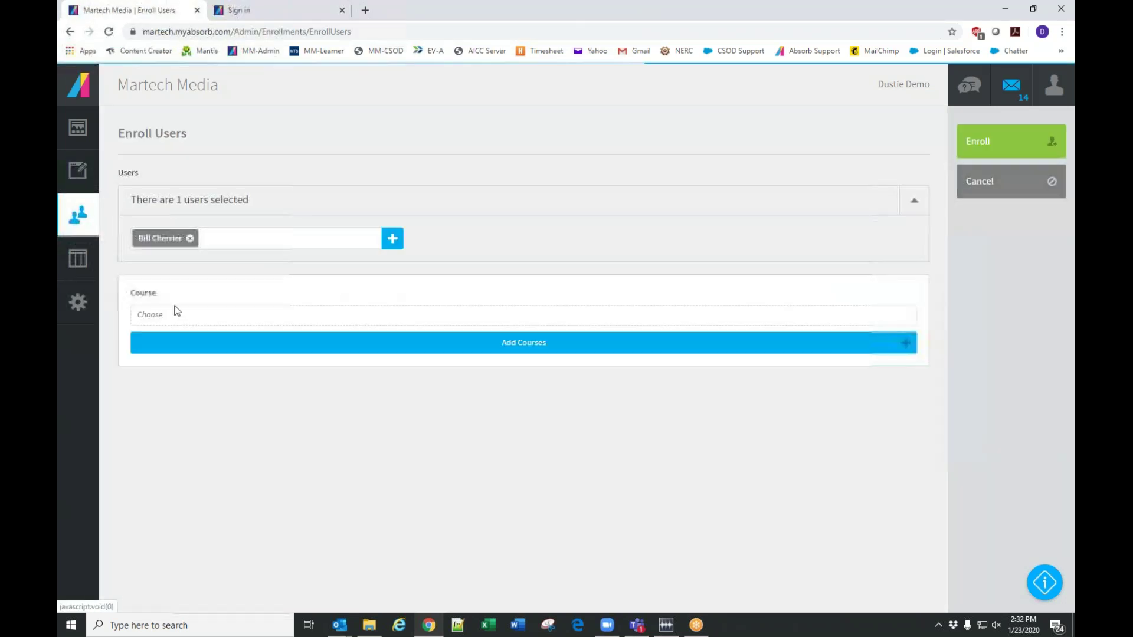
{"action": "left_click", "coordinate": [481, 347]}
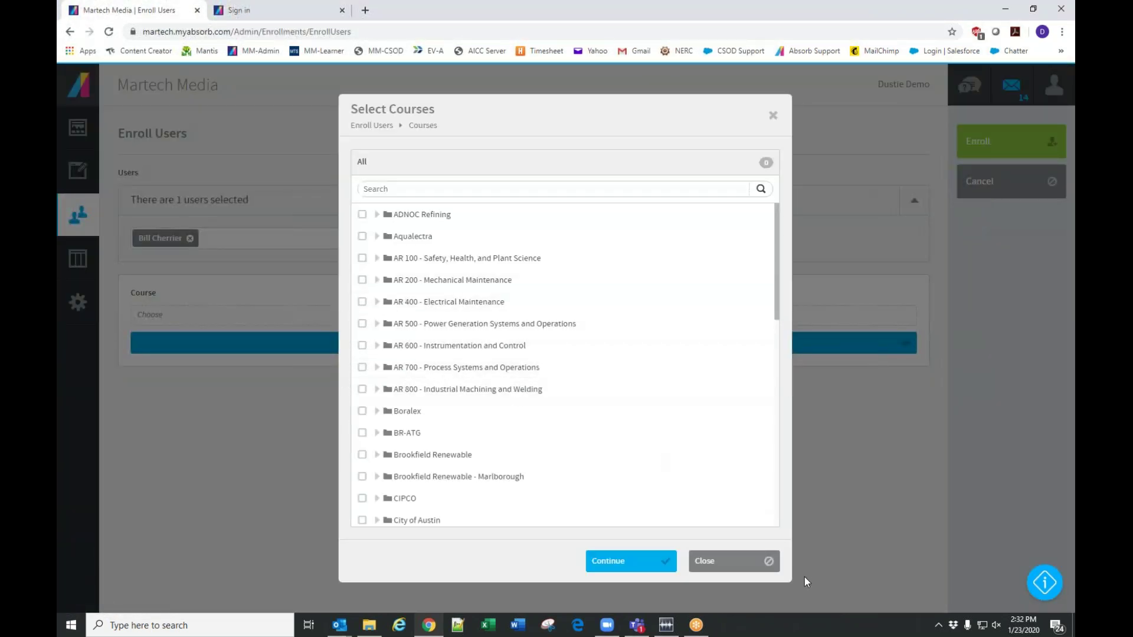
{"action": "left_click", "coordinate": [377, 500]}
{"action": "scroll", "coordinate": [374, 353], "scroll_direction": "down", "scroll_amount": 5}
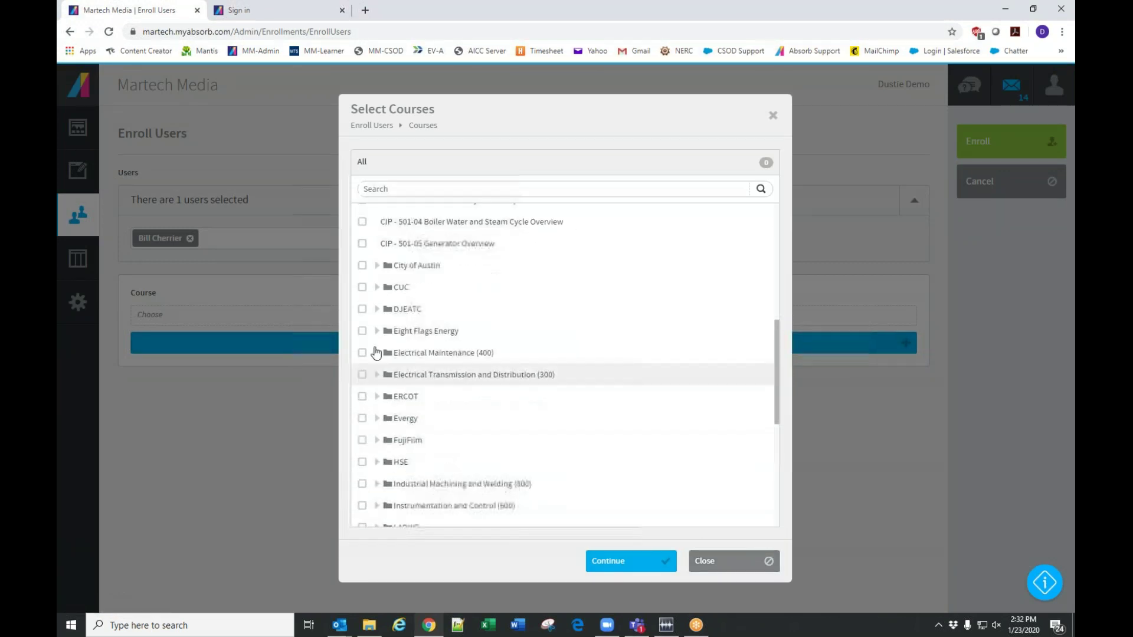
{"action": "scroll", "coordinate": [401, 313], "scroll_direction": "up", "scroll_amount": 2}
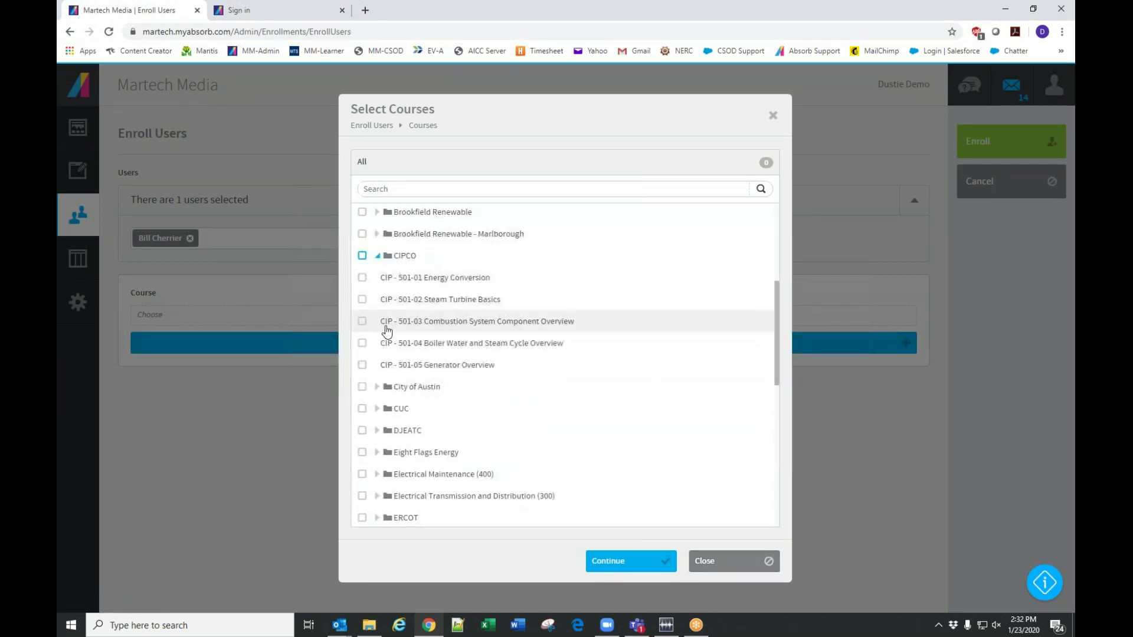
{"action": "left_click", "coordinate": [362, 343]}
{"action": "left_click", "coordinate": [362, 322]}
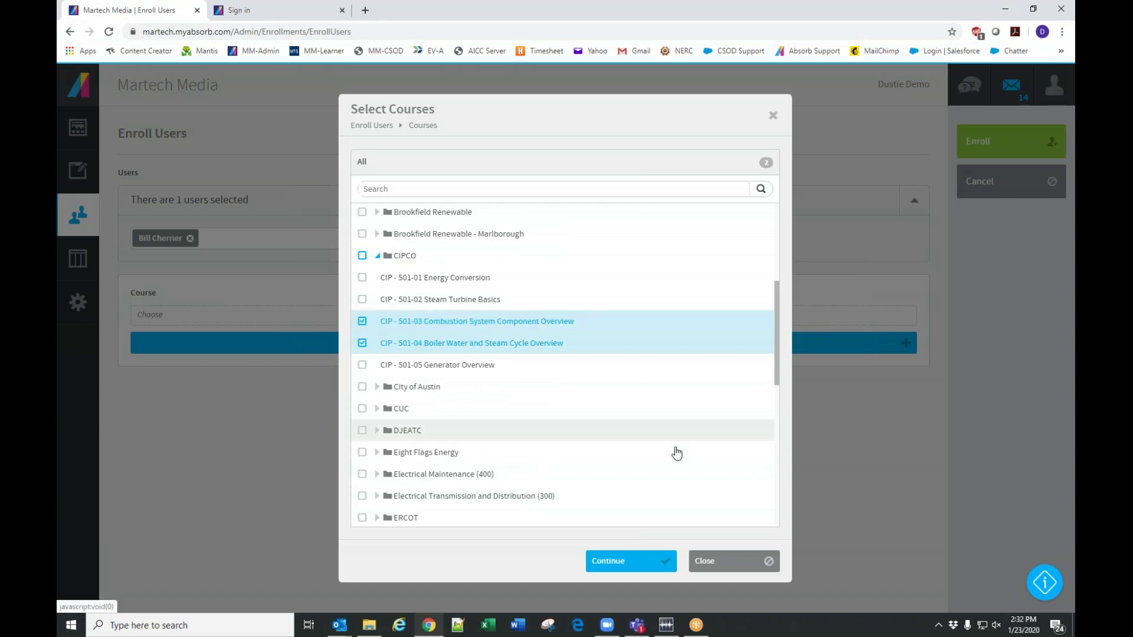
{"action": "left_click", "coordinate": [618, 565]}
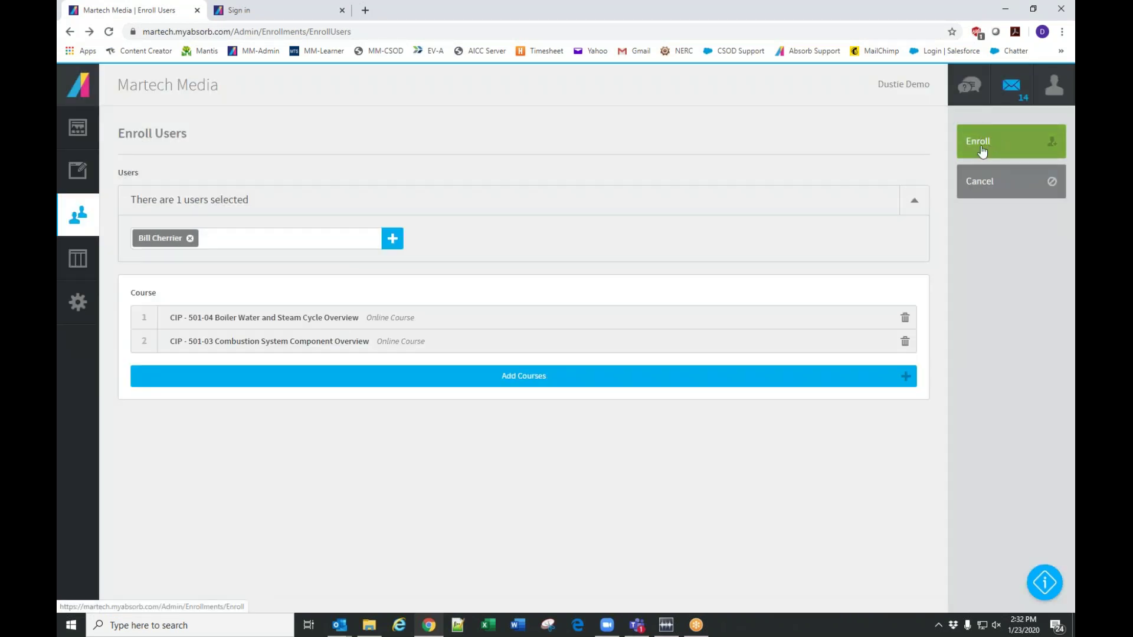
Discard the unsaved course enrollment and go back to the users list
{"action": "left_click", "coordinate": [985, 179]}
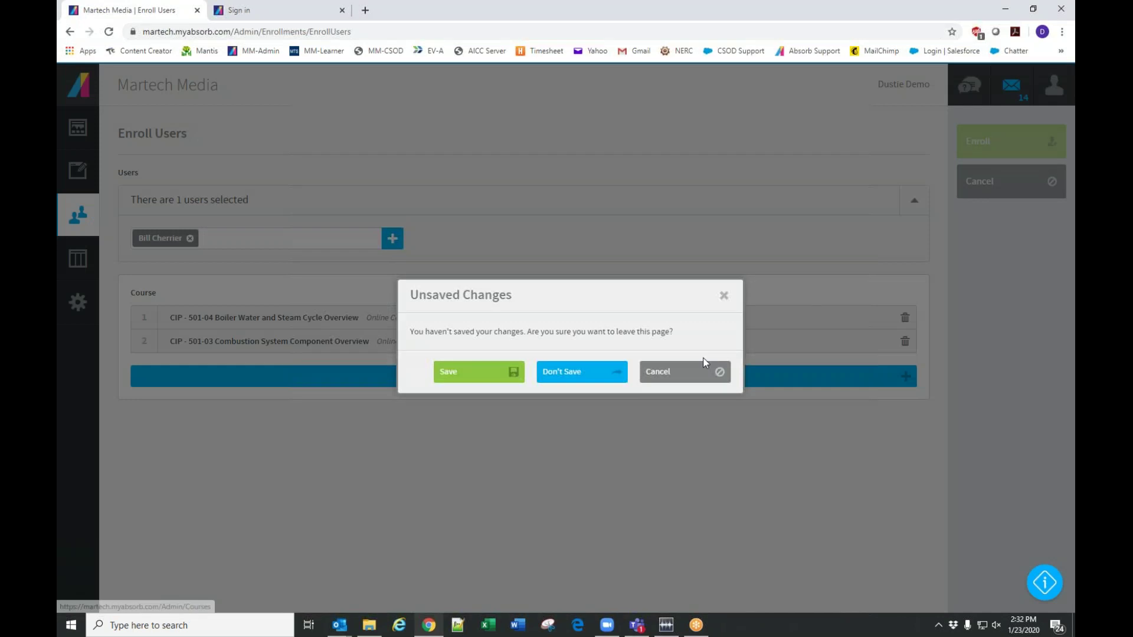
{"action": "left_click", "coordinate": [568, 372]}
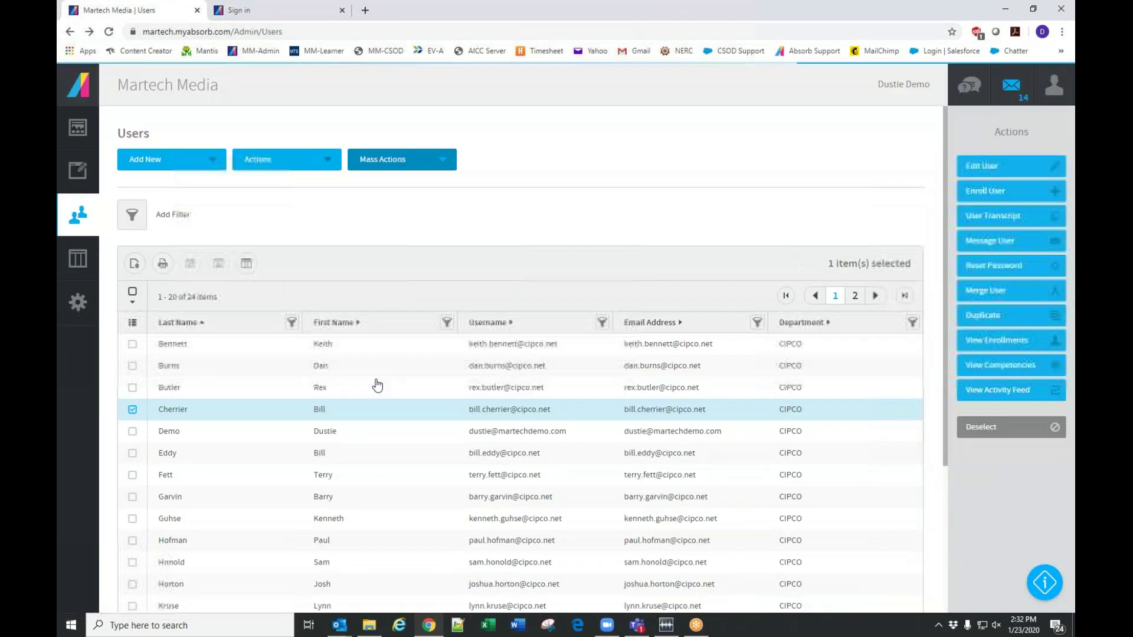
{"action": "scroll", "coordinate": [135, 437], "scroll_direction": "down", "scroll_amount": 3}
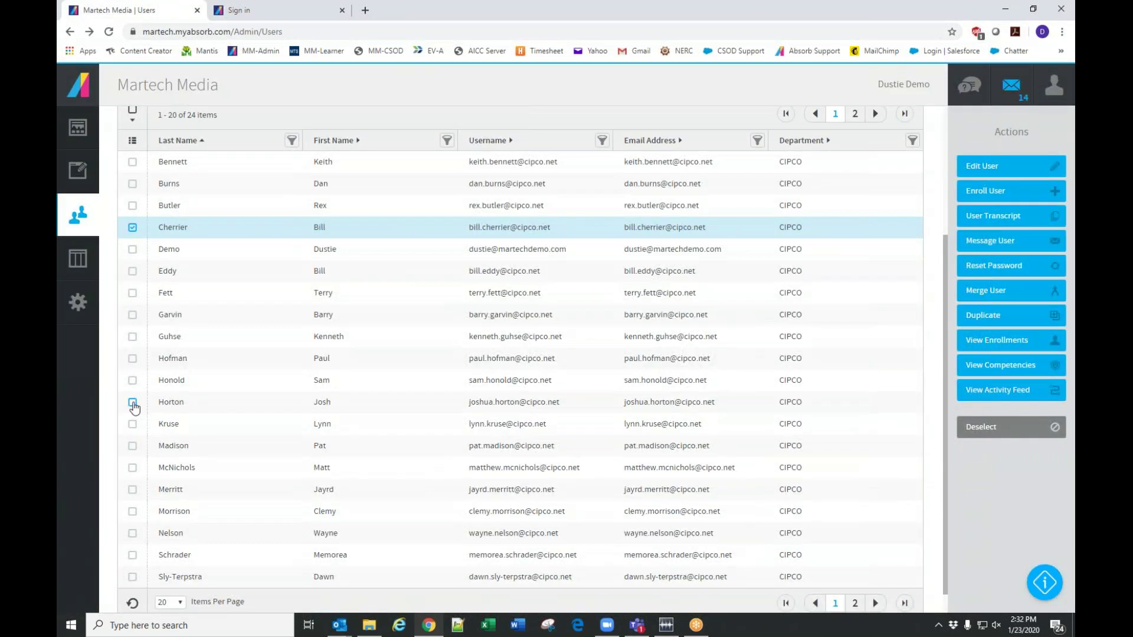
Add the users in the sixth, eighth, tenth and twelfth rows to the selection and start enrolling all selected users
{"action": "left_click", "coordinate": [132, 402]}
{"action": "left_click", "coordinate": [132, 358]}
{"action": "left_click", "coordinate": [132, 315]}
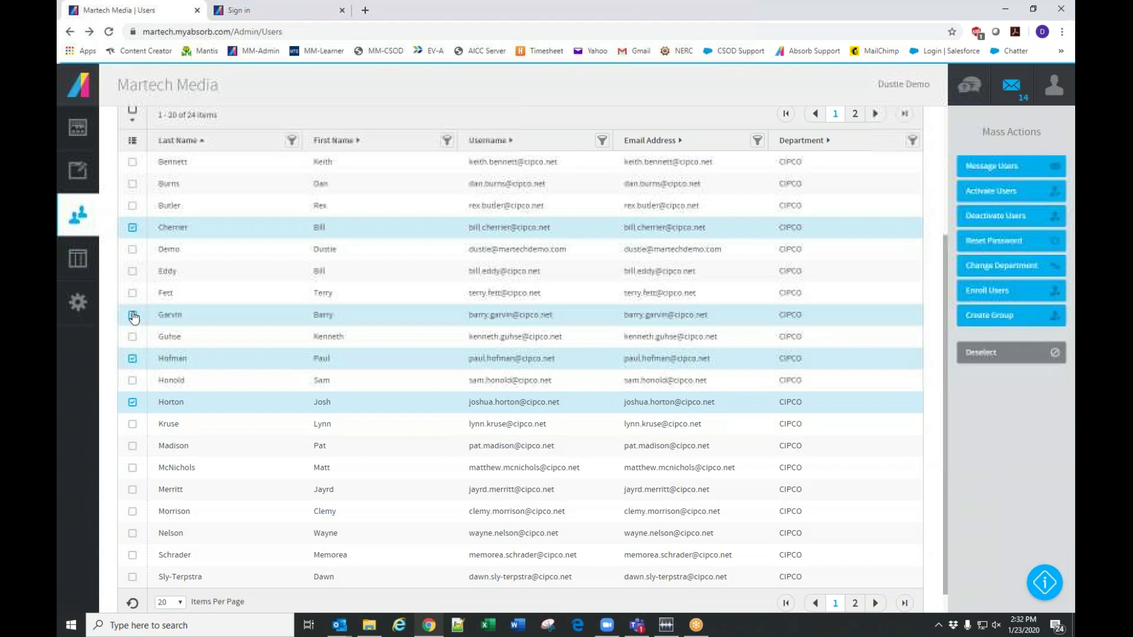
{"action": "left_click", "coordinate": [132, 272]}
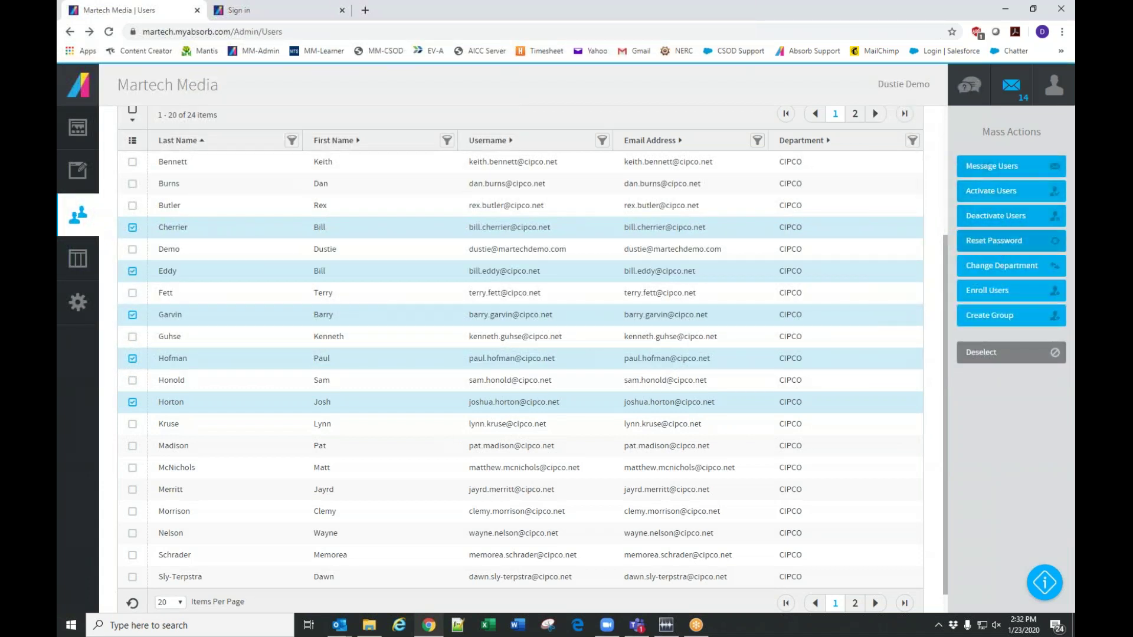
{"action": "left_click", "coordinate": [1003, 293]}
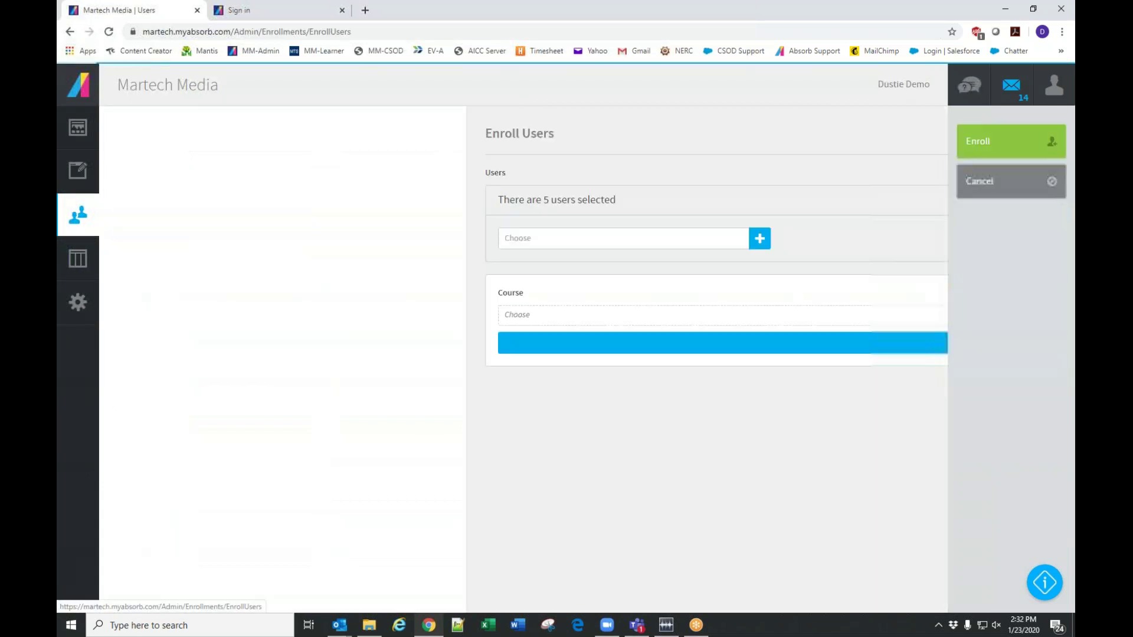
Find the 501 courses and add 501-01 Energy Conversion, 501-02 Steam Turbine Basics and 501-03 Combustion System Component Overview to the enrollment
{"action": "left_click", "coordinate": [504, 362]}
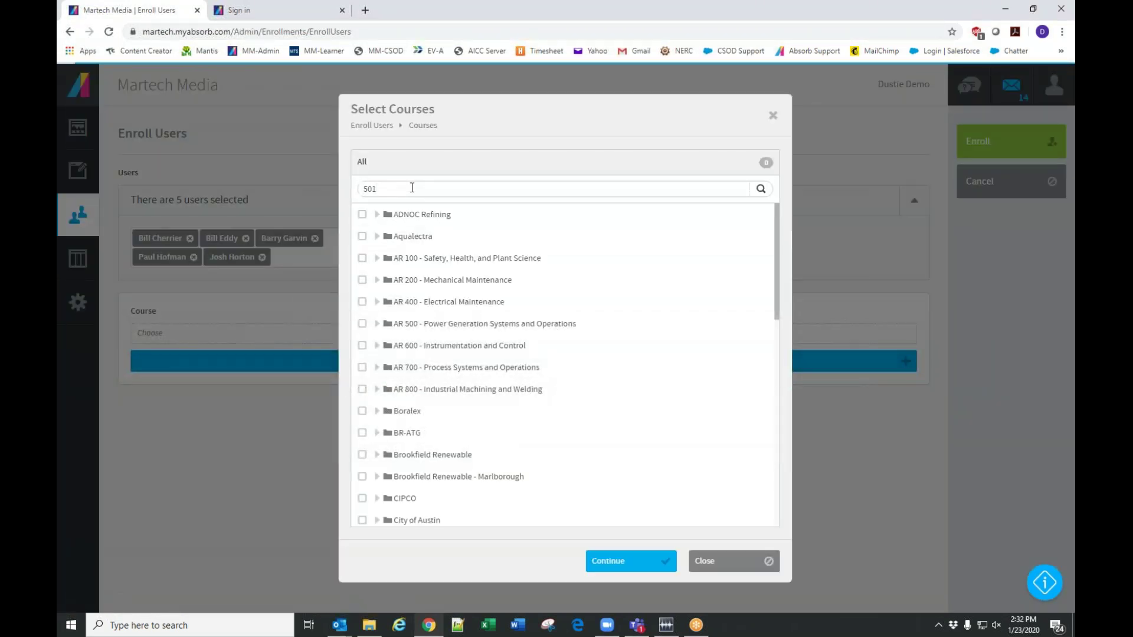
{"action": "left_click", "coordinate": [412, 187]}
{"action": "type", "text": "501"}
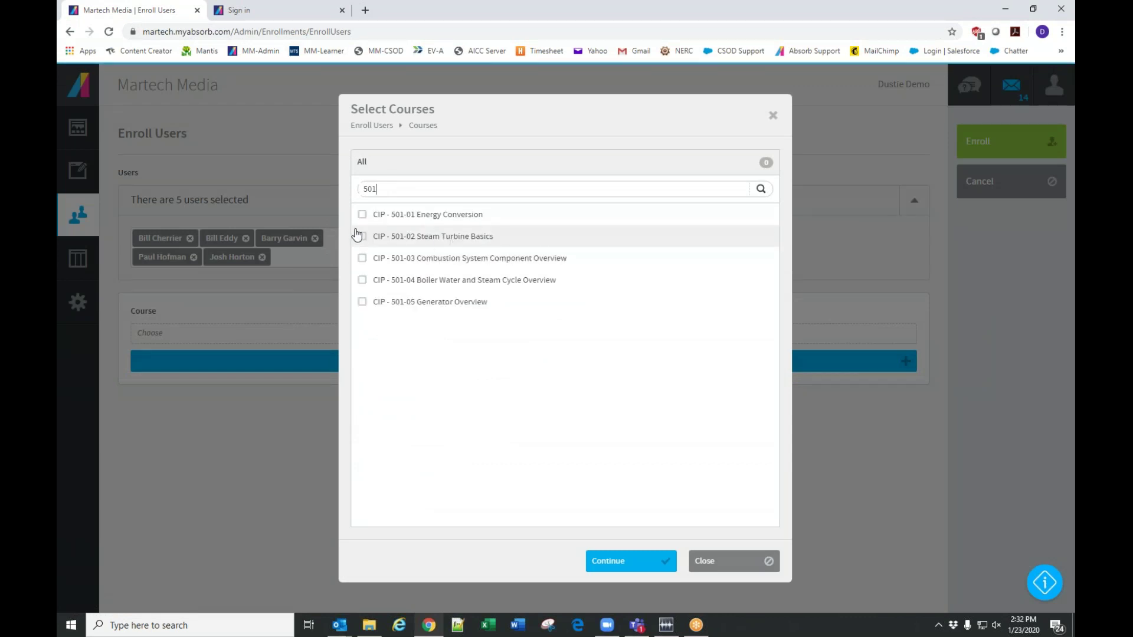
{"action": "left_click", "coordinate": [362, 215]}
{"action": "left_click", "coordinate": [364, 242]}
{"action": "left_click", "coordinate": [365, 260]}
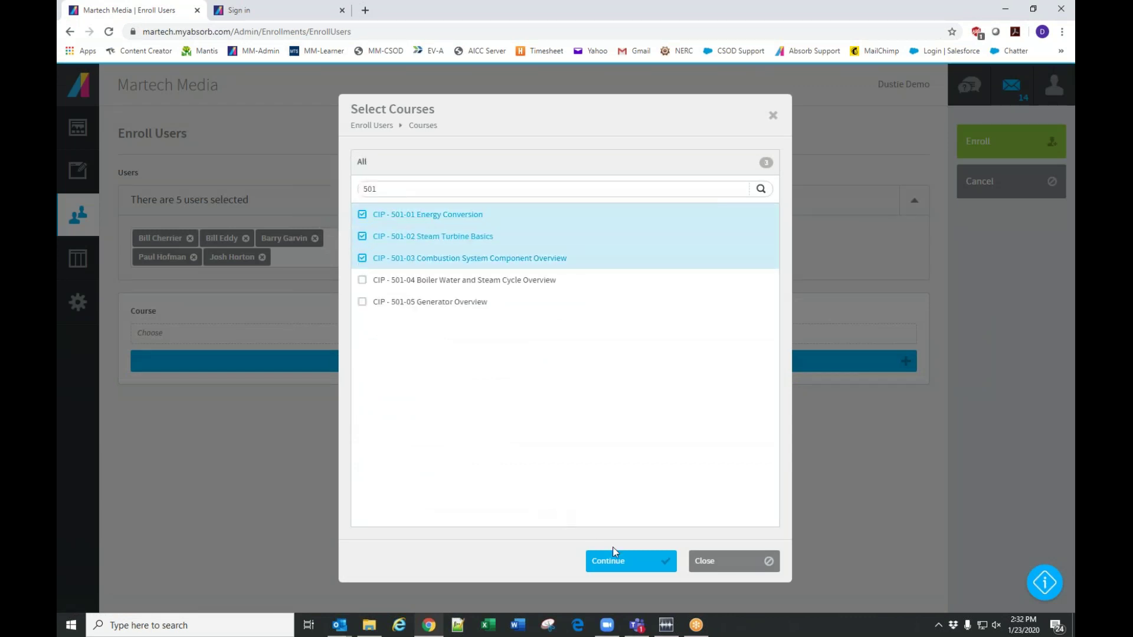
{"action": "left_click", "coordinate": [630, 567]}
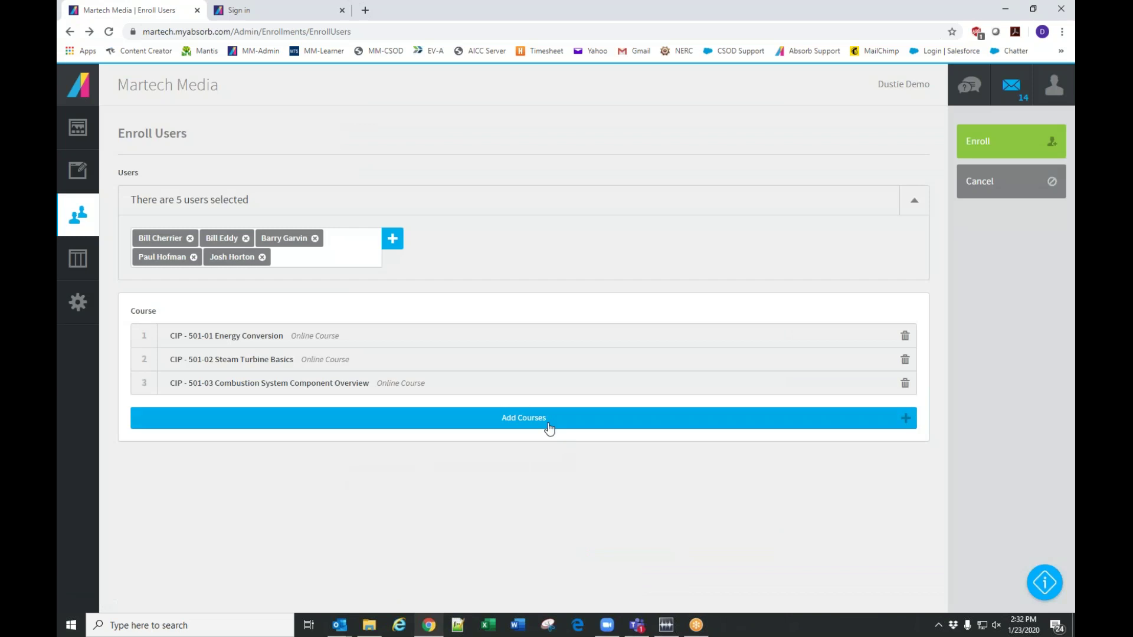
Add two more CIPCO users to the pending course enrollment
{"action": "left_click", "coordinate": [352, 258]}
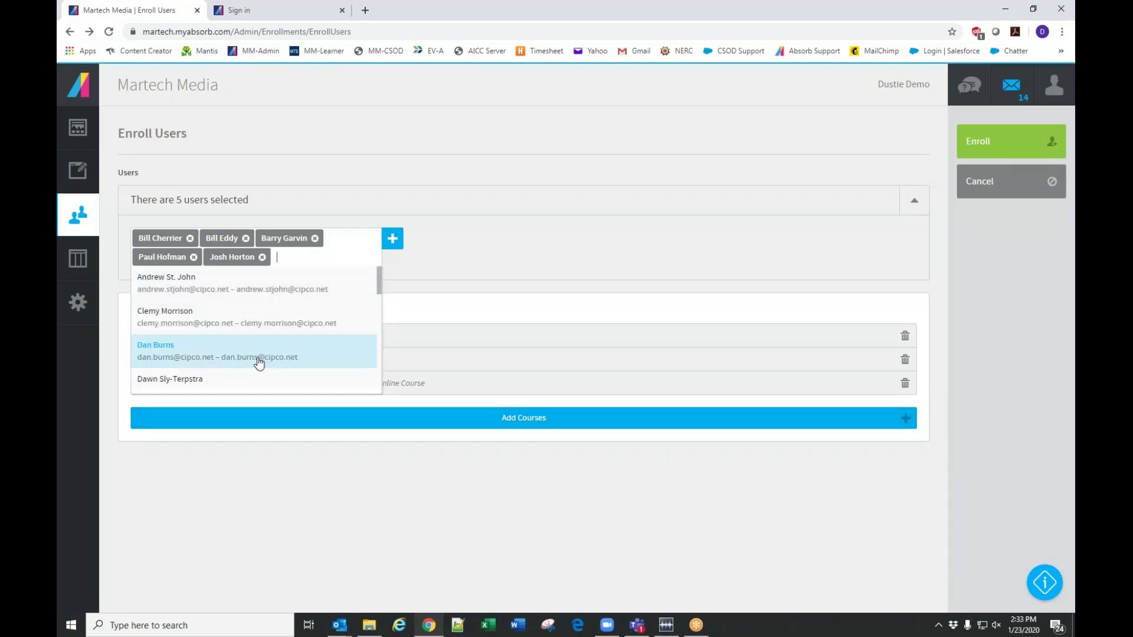
{"action": "left_click", "coordinate": [255, 360]}
{"action": "left_click", "coordinate": [363, 263]}
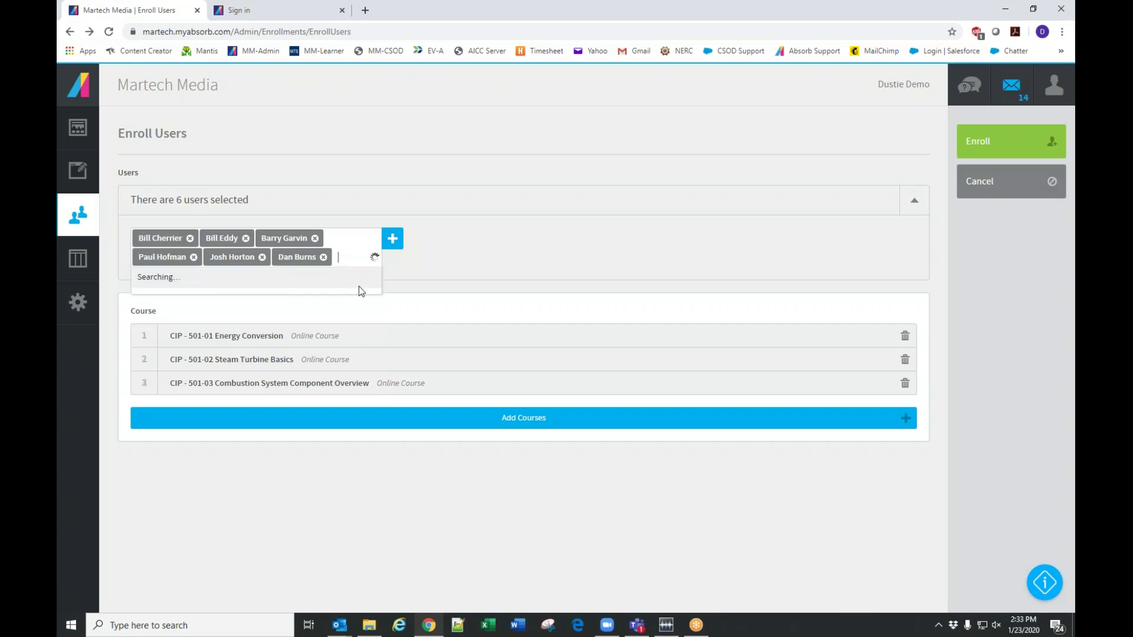
{"action": "scroll", "coordinate": [377, 313], "scroll_direction": "down", "scroll_amount": 3}
{"action": "left_click_drag", "start_coordinate": [378, 313], "coordinate": [379, 361]}
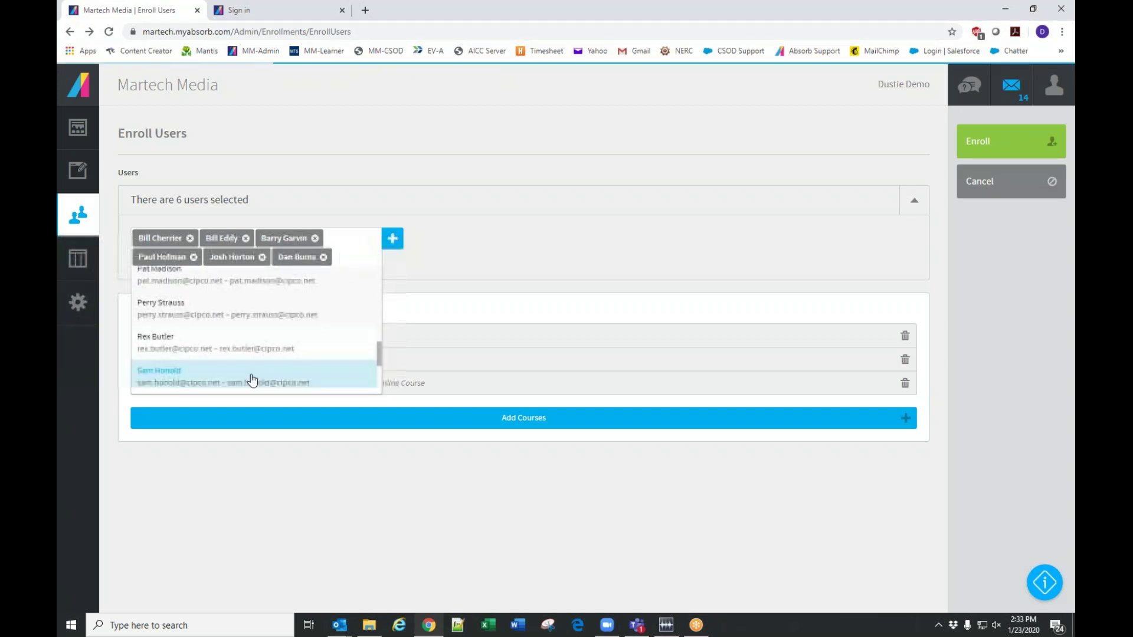
{"action": "left_click", "coordinate": [253, 341]}
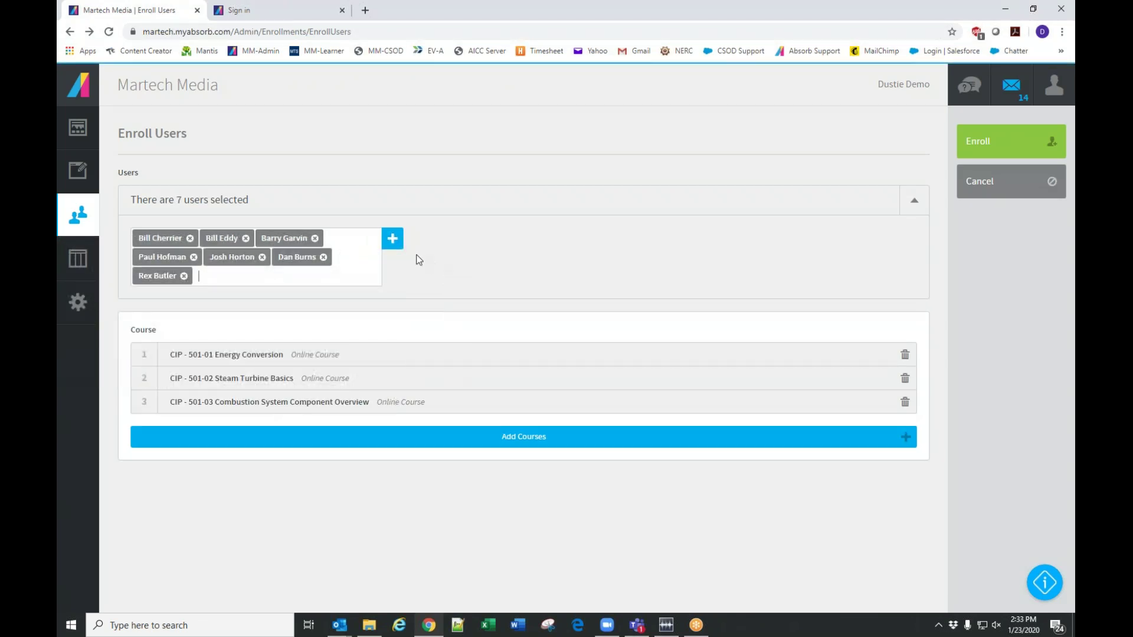
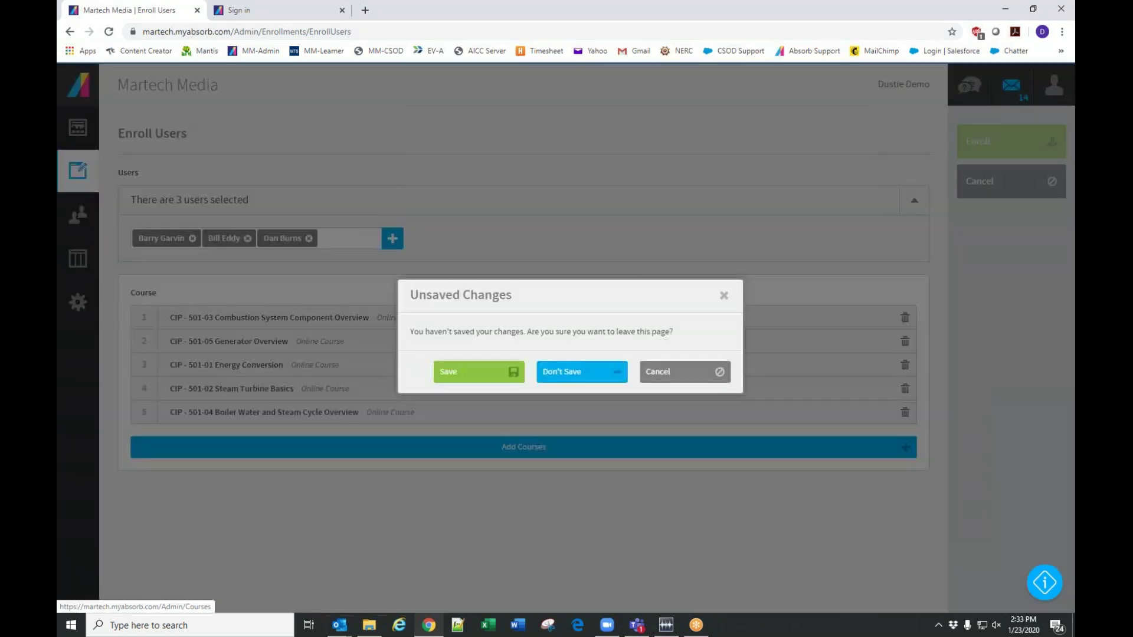
Leave the enrollment form without saving its changes and switch to the learner side
{"action": "left_click", "coordinate": [595, 371]}
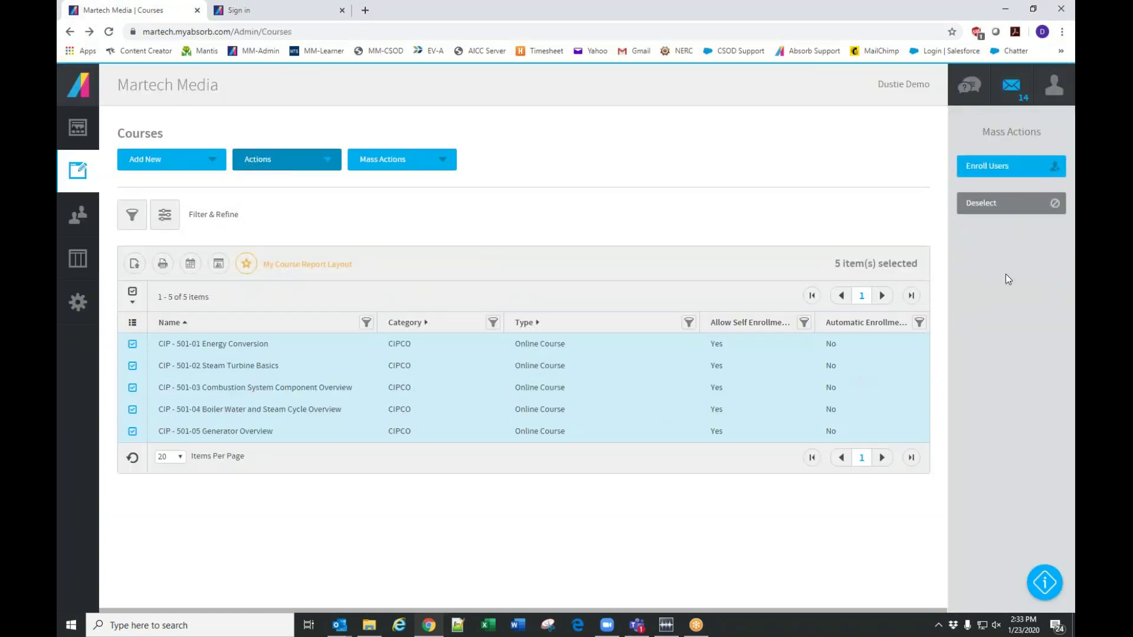
{"action": "left_click", "coordinate": [1053, 84]}
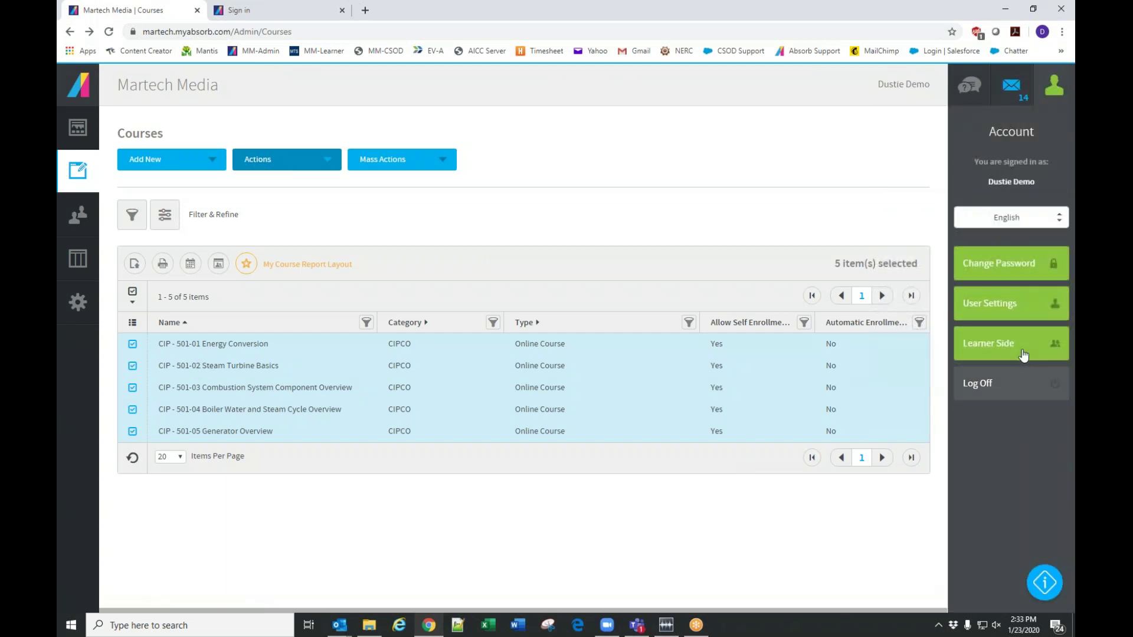
{"action": "left_click", "coordinate": [997, 346]}
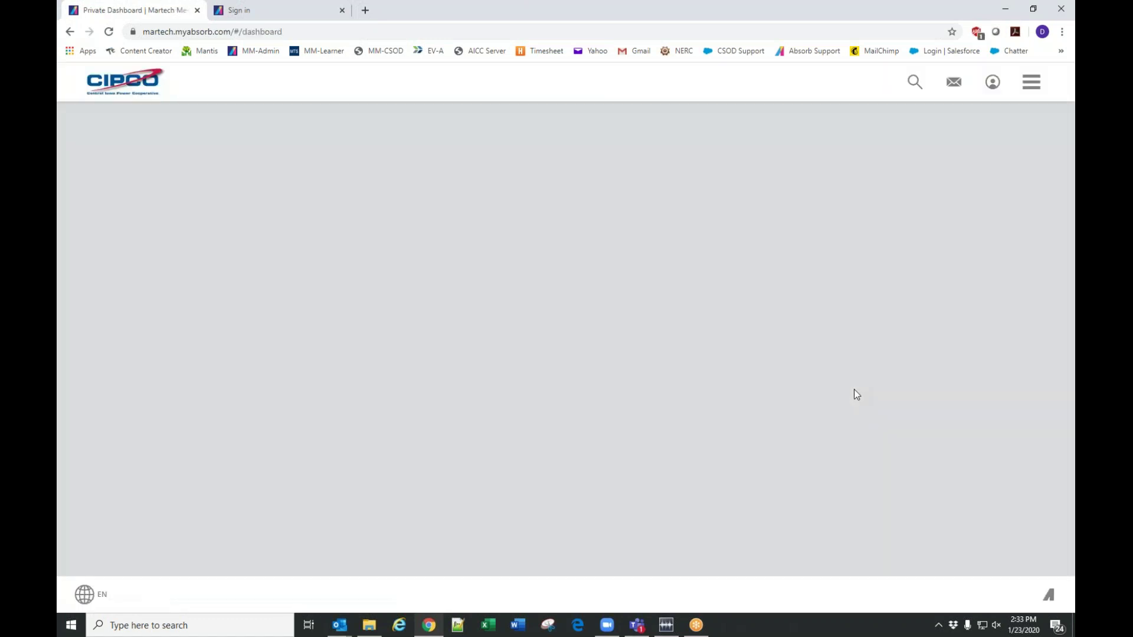
Enroll in CIP - 501-01 Energy Conversion from the learner catalog and open the course page
{"action": "scroll", "coordinate": [809, 378], "scroll_direction": "down", "scroll_amount": 9}
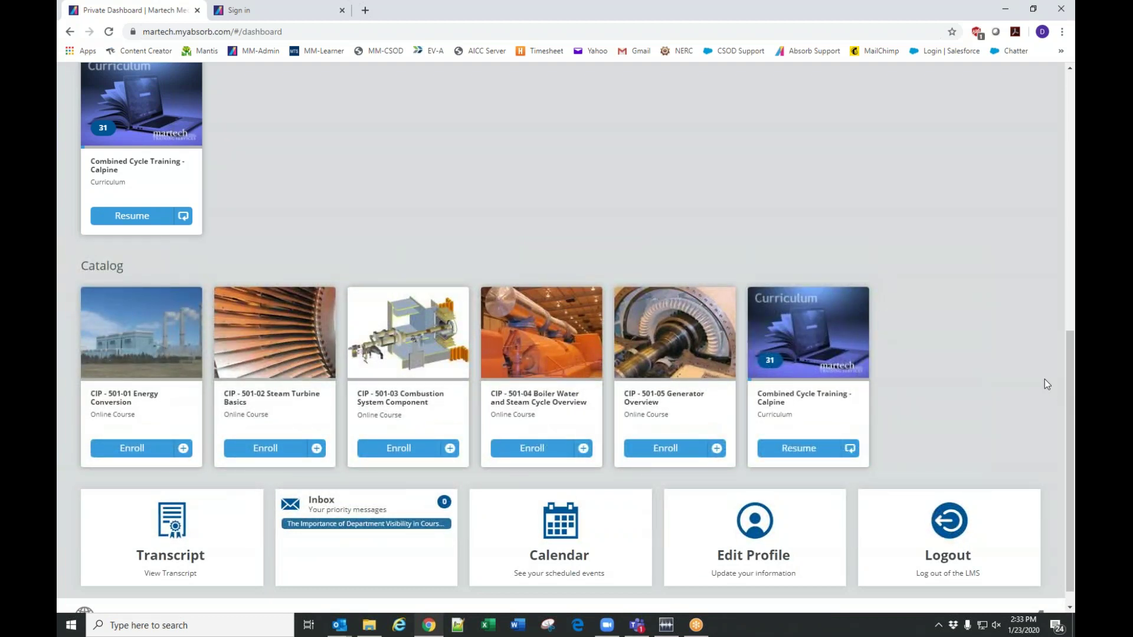
{"action": "left_click", "coordinate": [128, 451]}
{"action": "left_click", "coordinate": [125, 451]}
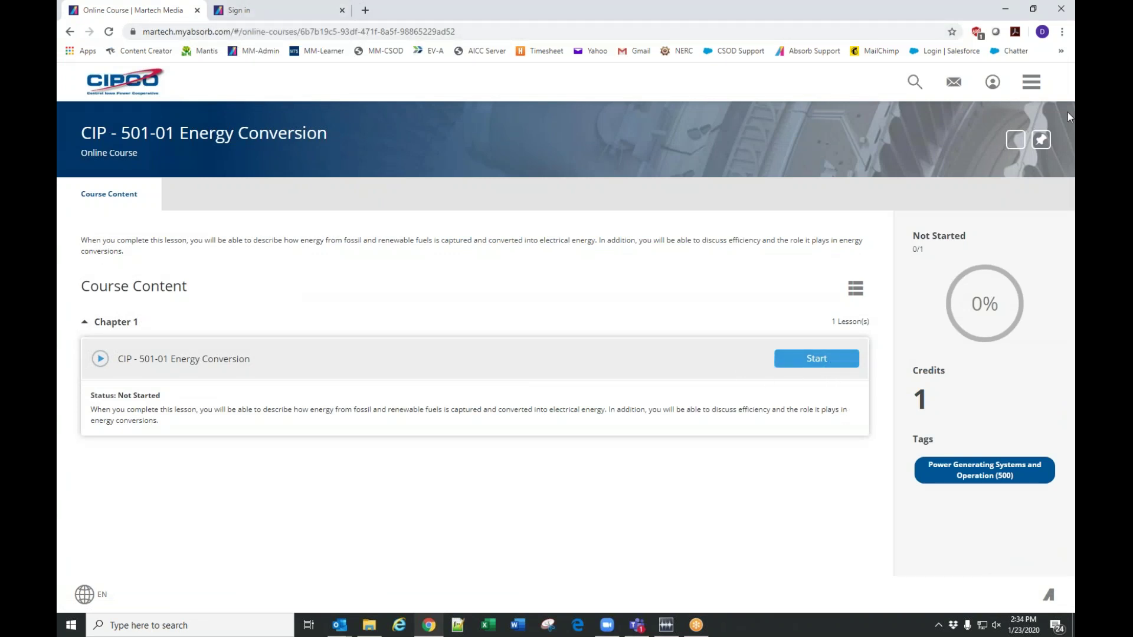
Return to the learner dashboard by way of the admin side and examine its My Courses and Resume Courses sections
{"action": "left_click", "coordinate": [1034, 84]}
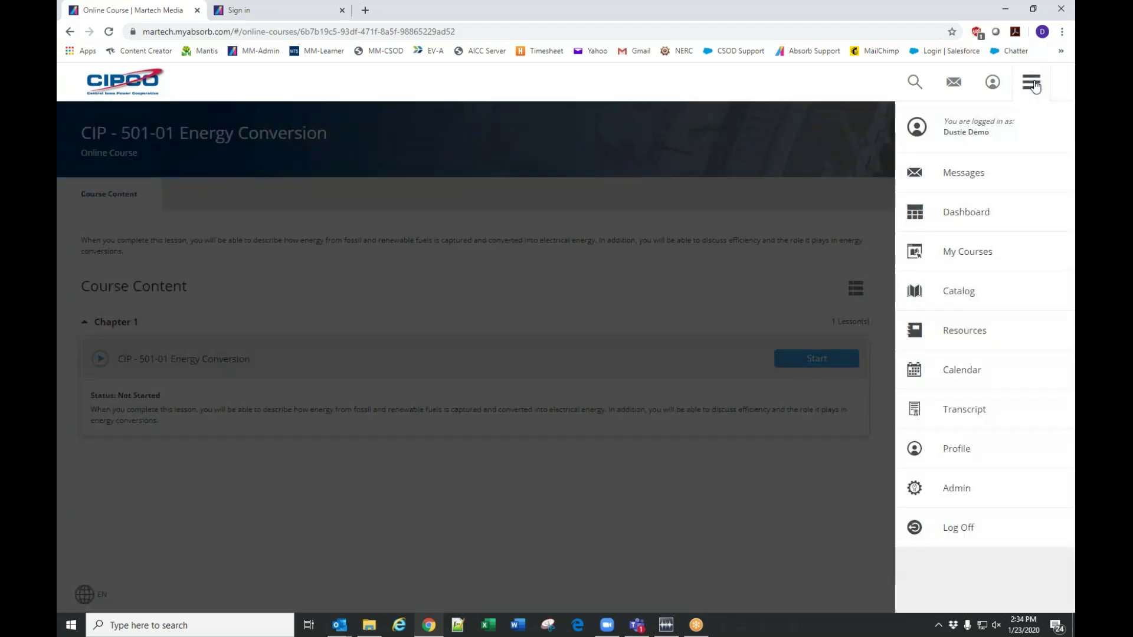
{"action": "left_click", "coordinate": [956, 488]}
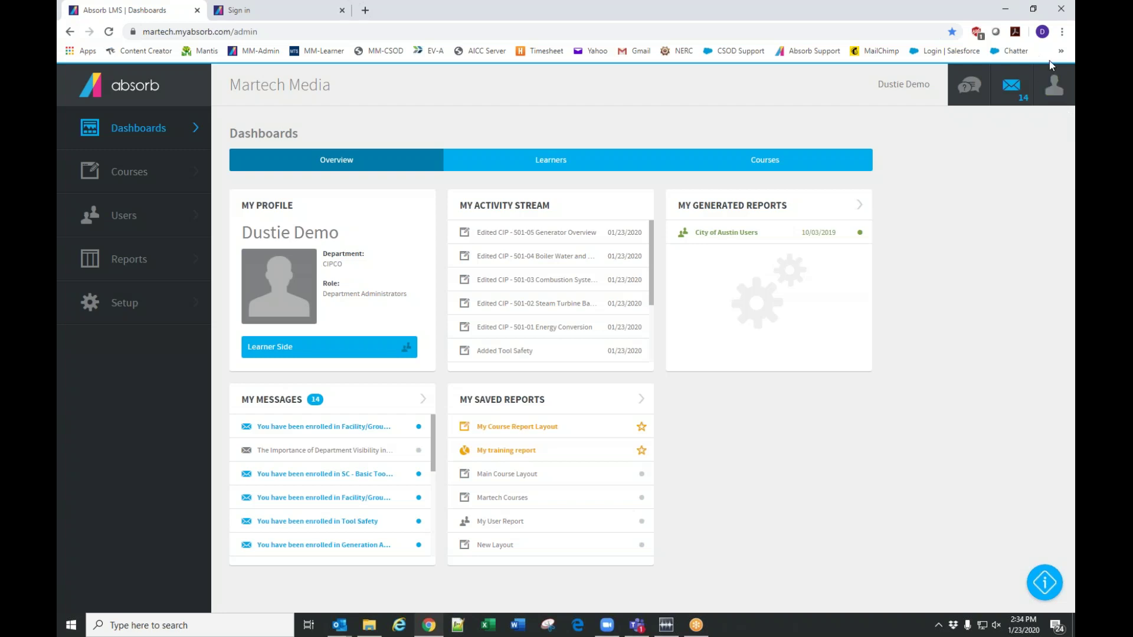
{"action": "left_click", "coordinate": [1053, 86]}
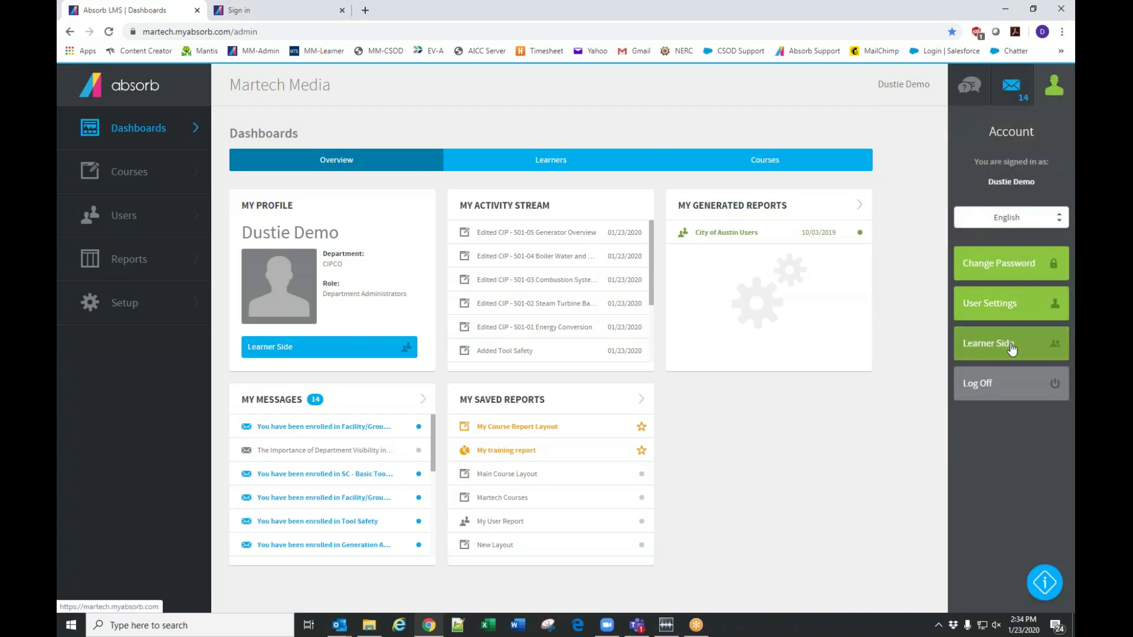
{"action": "left_click", "coordinate": [1011, 347]}
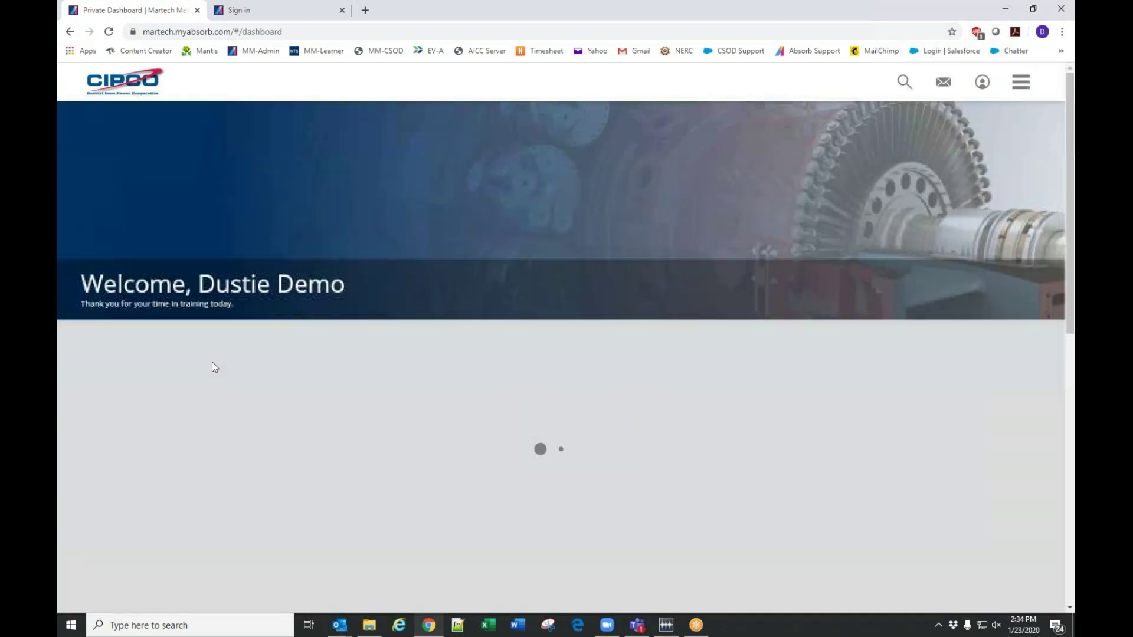
{"action": "scroll", "coordinate": [211, 362], "scroll_direction": "down", "scroll_amount": 2}
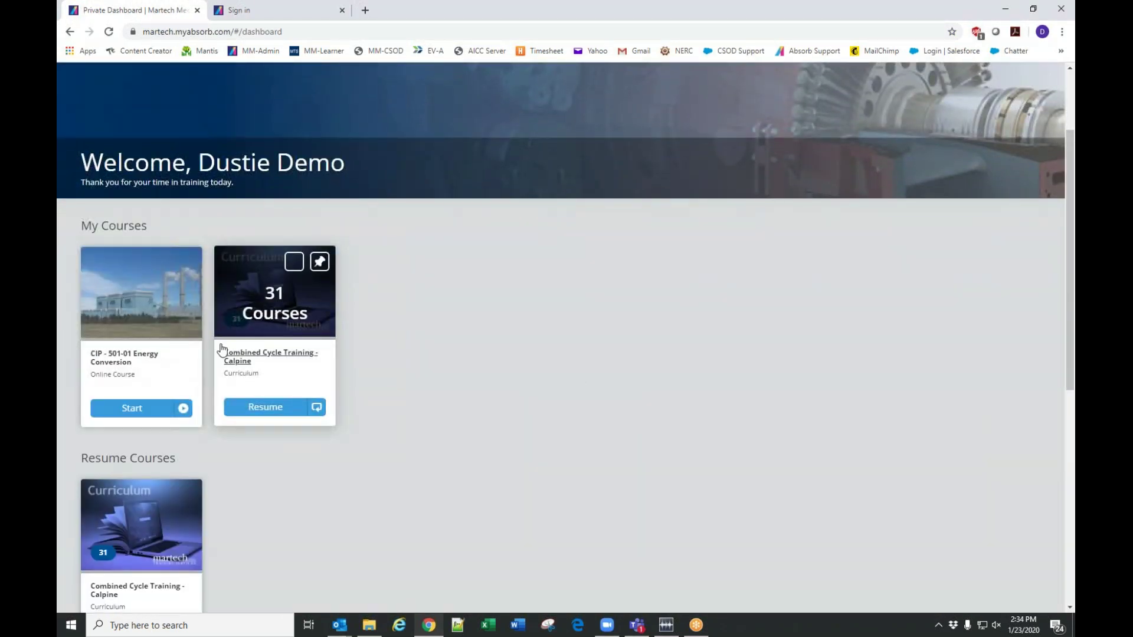
{"action": "scroll", "coordinate": [239, 460], "scroll_direction": "down", "scroll_amount": 1}
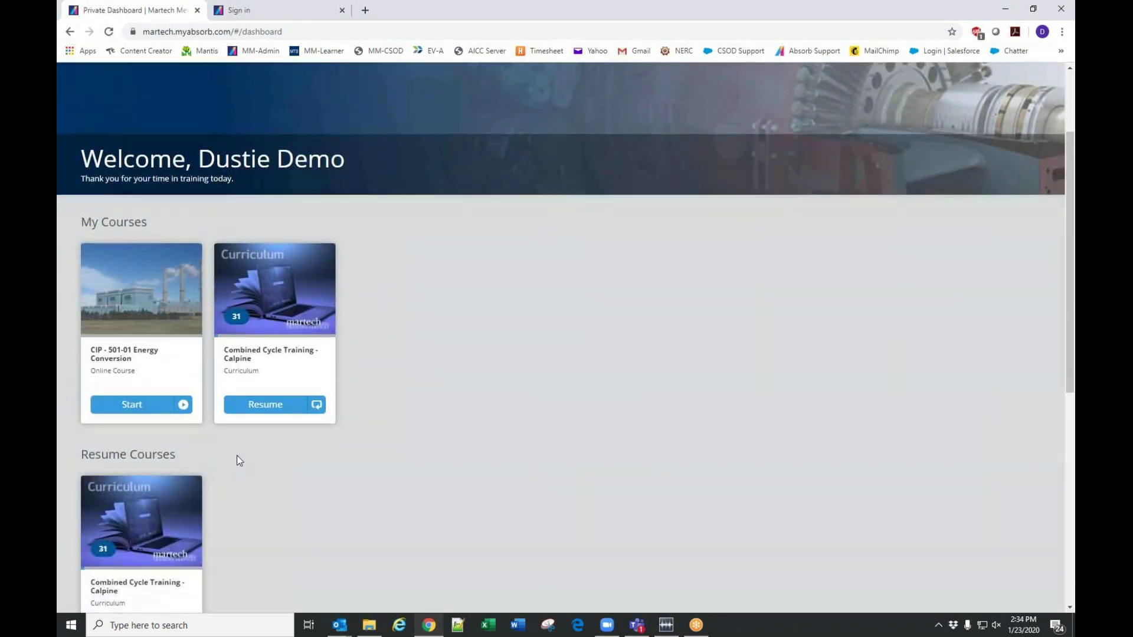
{"action": "scroll", "coordinate": [238, 461], "scroll_direction": "down", "scroll_amount": 2}
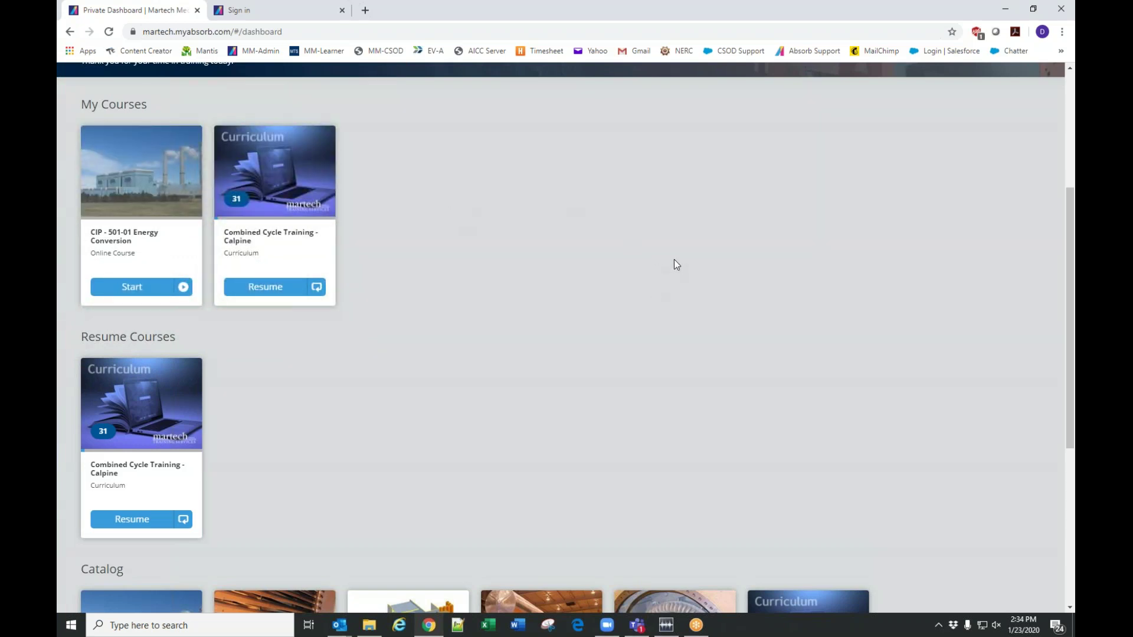
{"action": "scroll", "coordinate": [673, 260], "scroll_direction": "up", "scroll_amount": 2}
{"action": "scroll", "coordinate": [938, 228], "scroll_direction": "up", "scroll_amount": 2}
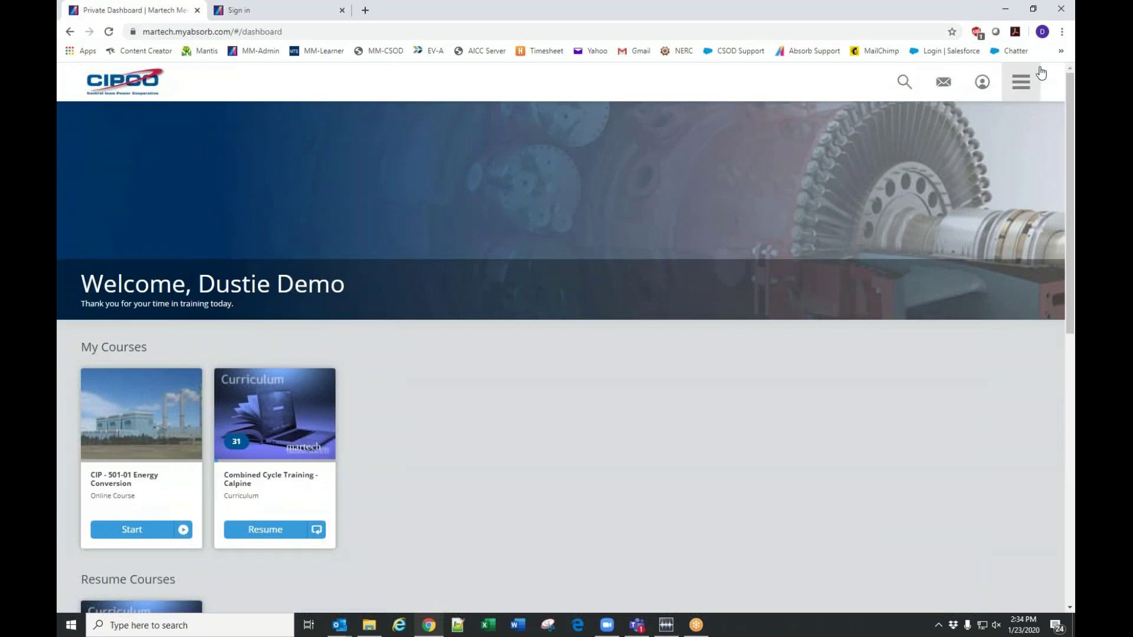
Switch back to the admin side and open the users list
{"action": "left_click", "coordinate": [1032, 84]}
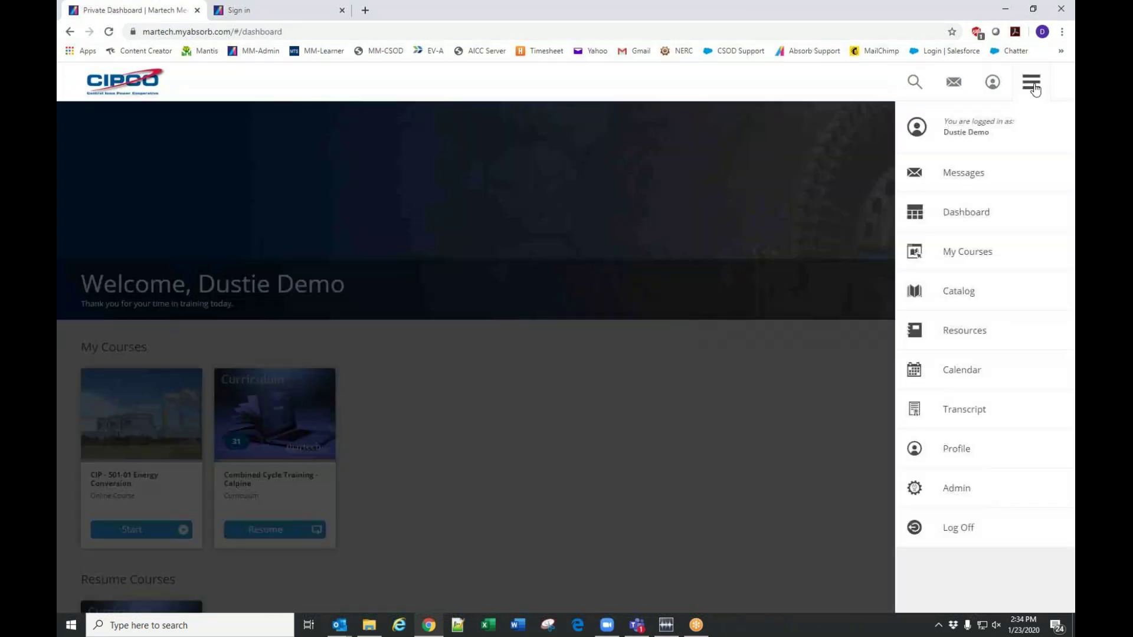
{"action": "left_click", "coordinate": [958, 488]}
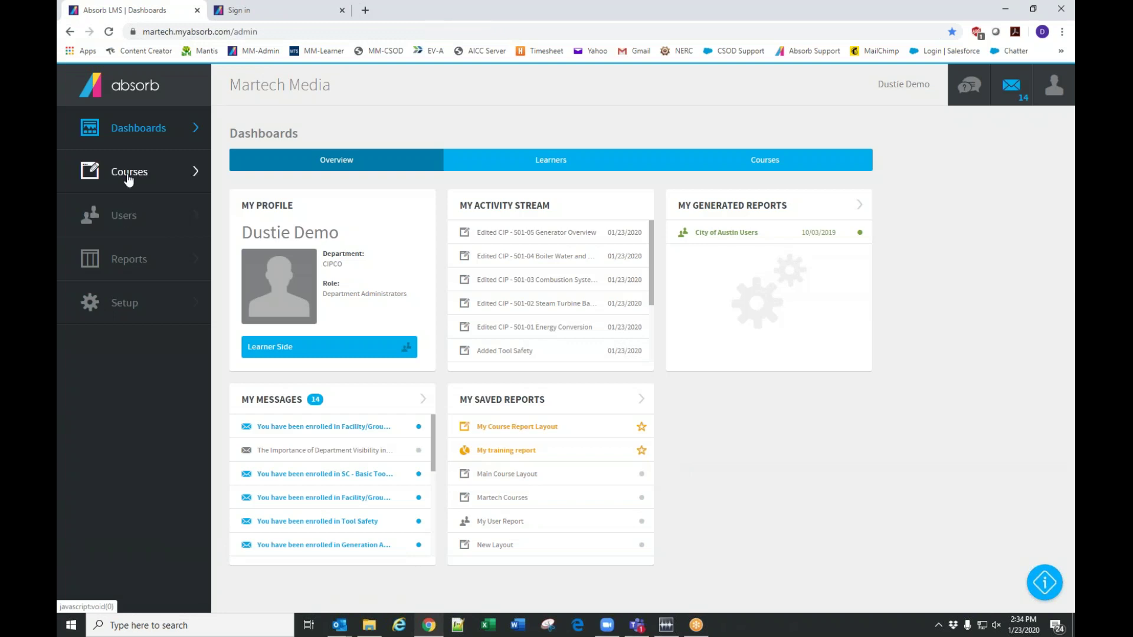
{"action": "left_click", "coordinate": [122, 217]}
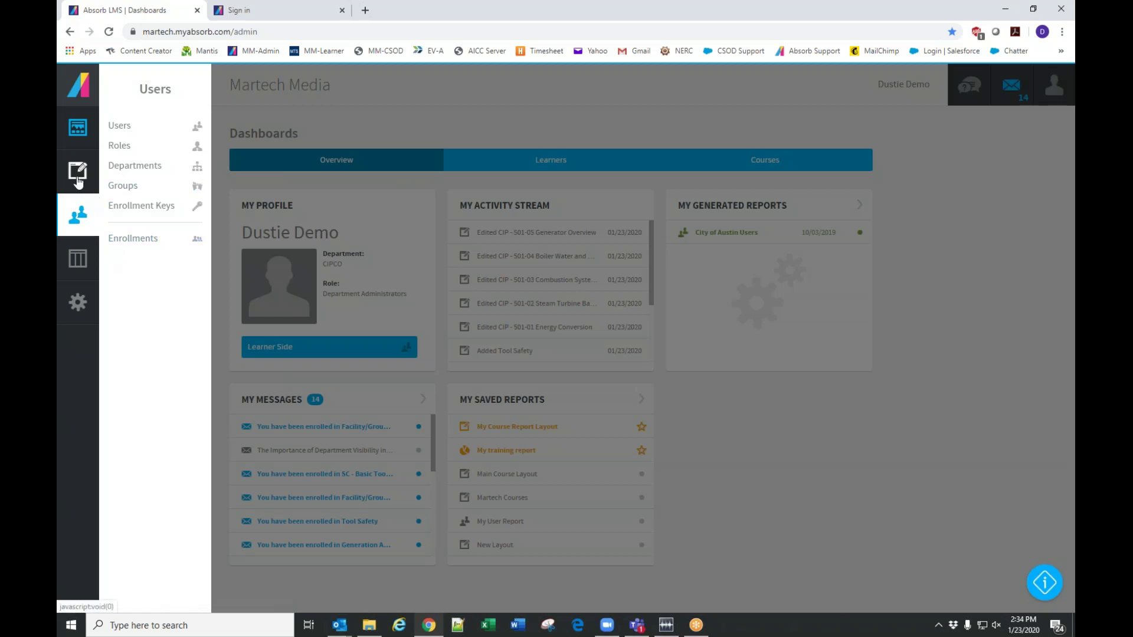
{"action": "left_click", "coordinate": [120, 125]}
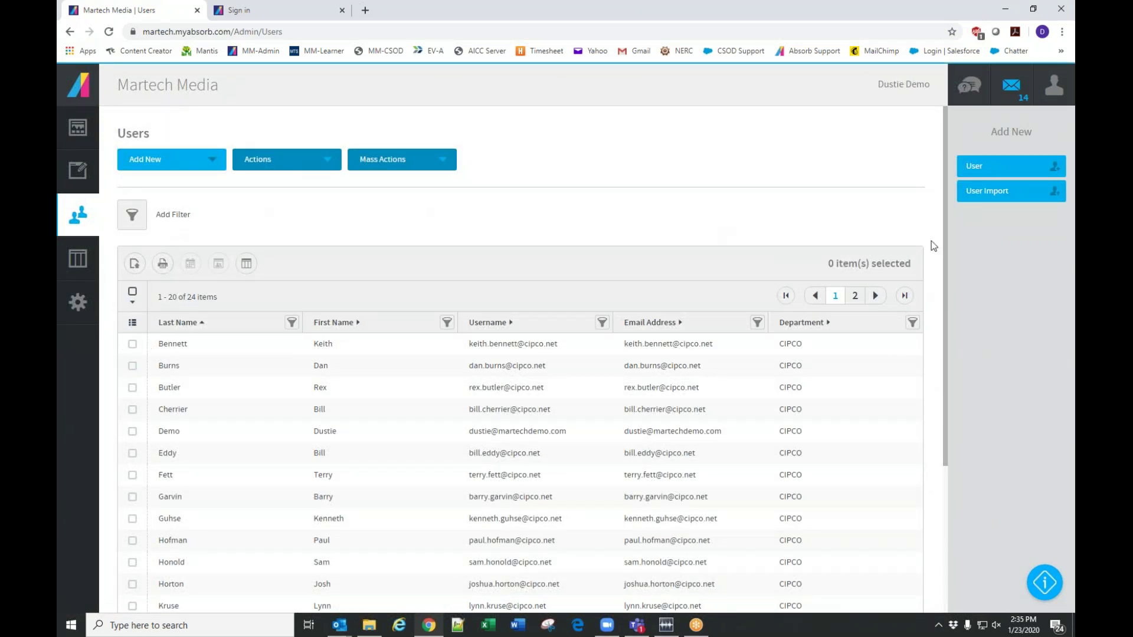
Select the first three users in the list and examine the options for adding users and for mass actions
{"action": "left_click", "coordinate": [188, 164]}
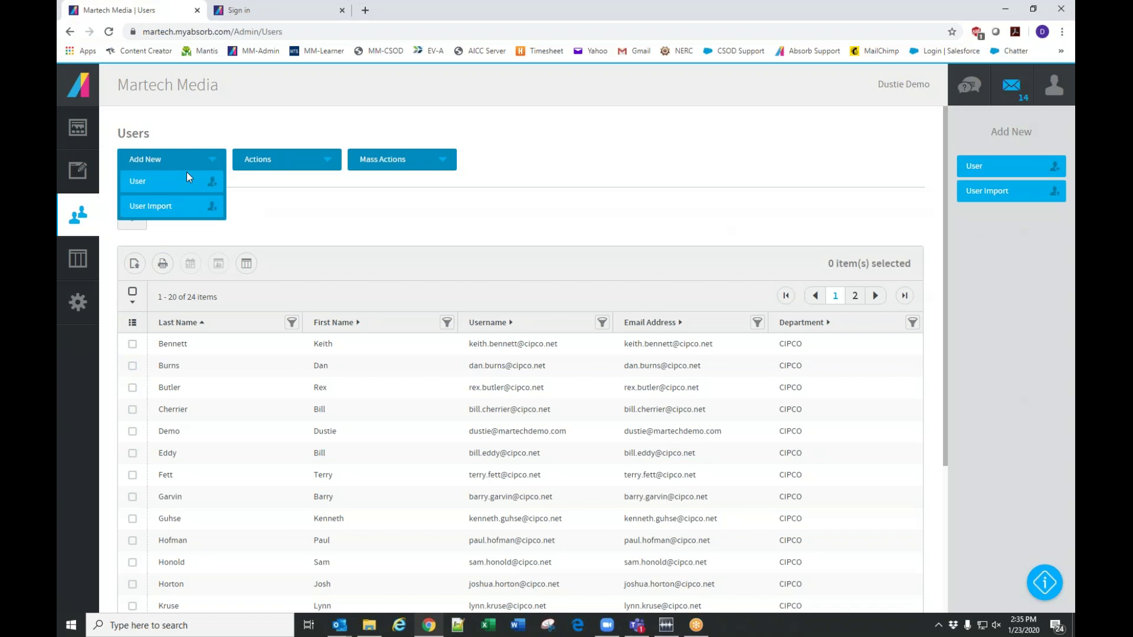
{"action": "left_click", "coordinate": [132, 343]}
{"action": "left_click", "coordinate": [132, 365]}
{"action": "left_click", "coordinate": [133, 387]}
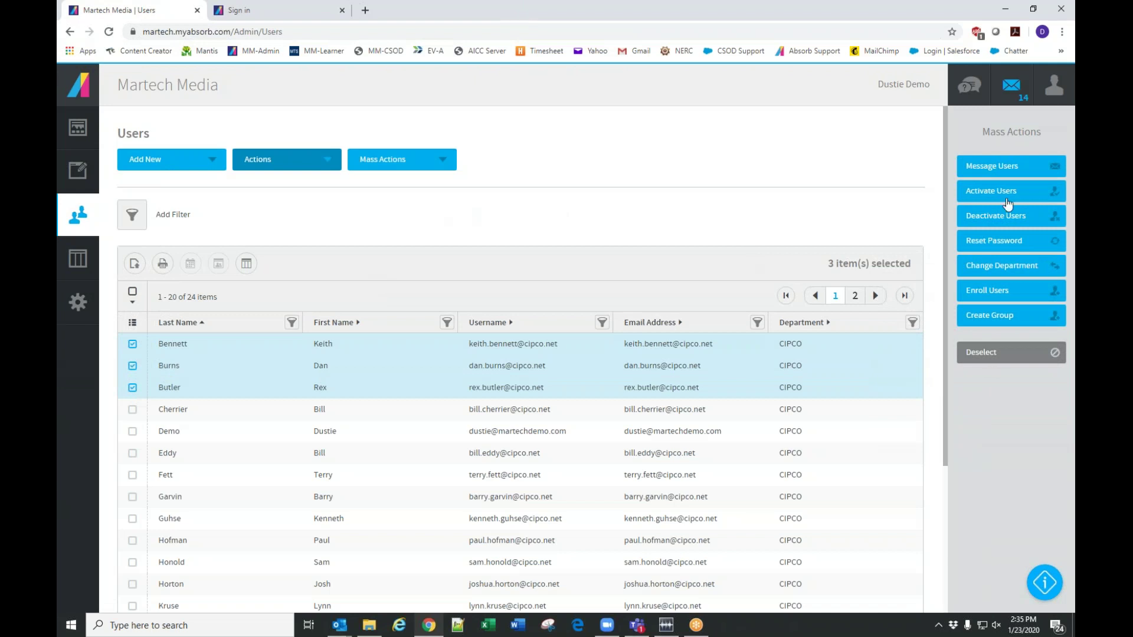
{"action": "mouse_move", "coordinate": [182, 161]}
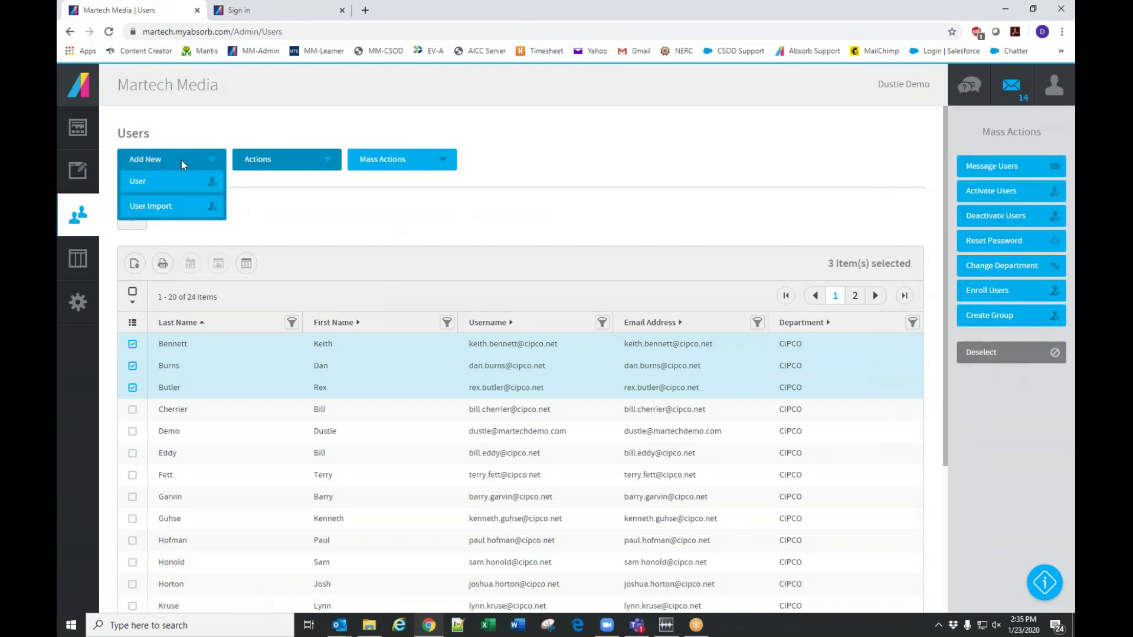
{"action": "mouse_move", "coordinate": [392, 160]}
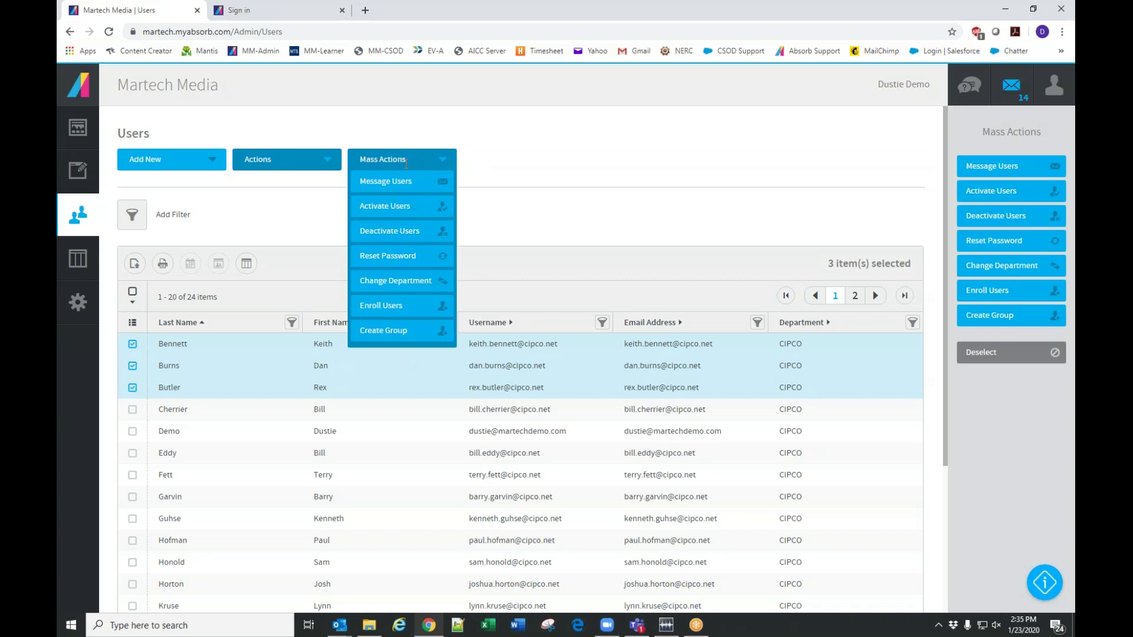
Leave the users list and open the list of courses
{"action": "left_click", "coordinate": [76, 173]}
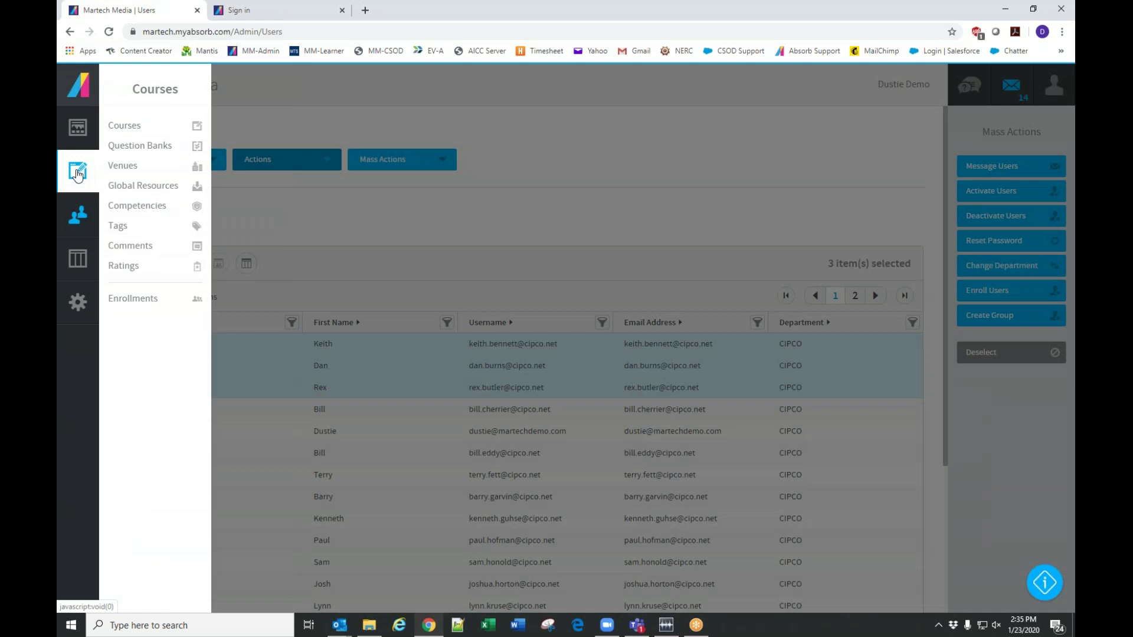
{"action": "left_click", "coordinate": [125, 131]}
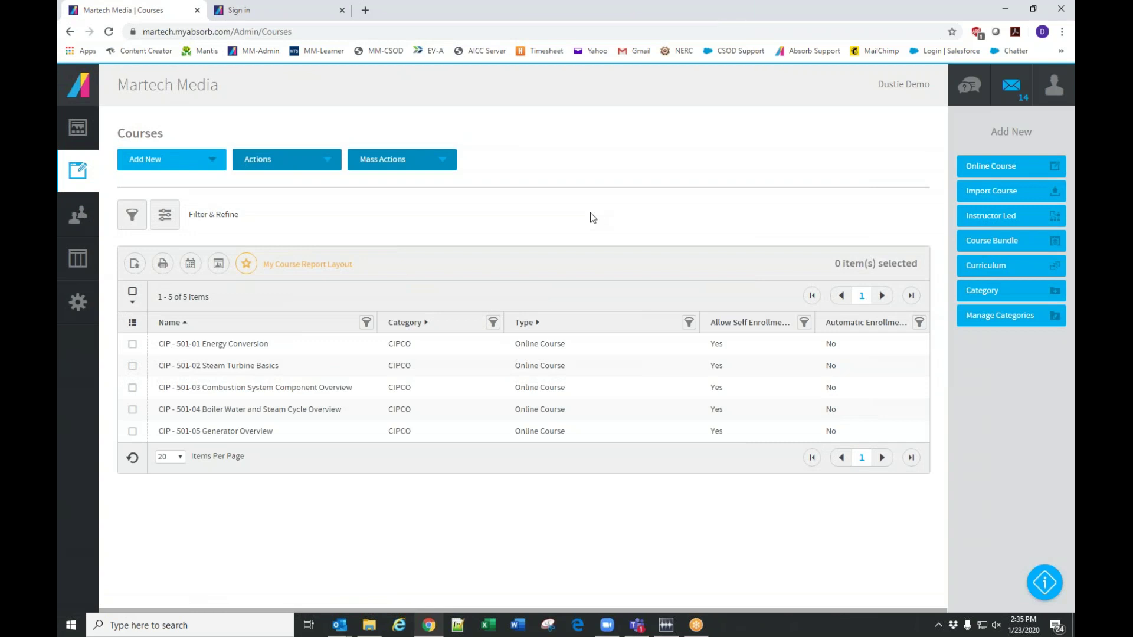
Start a new curriculum and title it Energy Generation
{"action": "left_click", "coordinate": [171, 159]}
{"action": "mouse_move", "coordinate": [160, 170]}
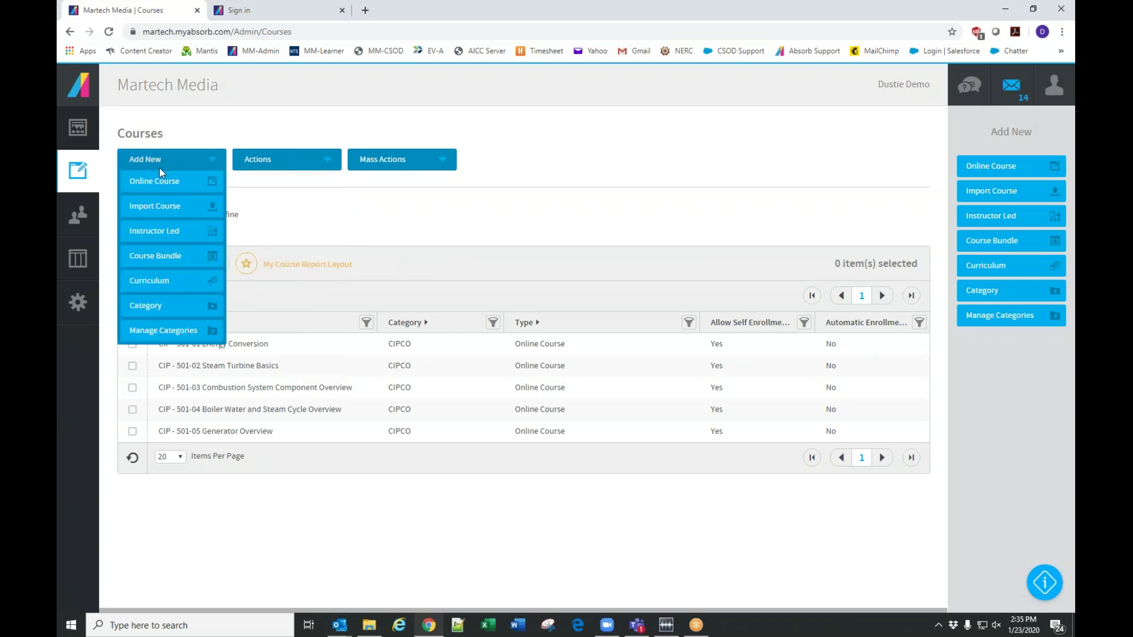
{"action": "left_click", "coordinate": [150, 281]}
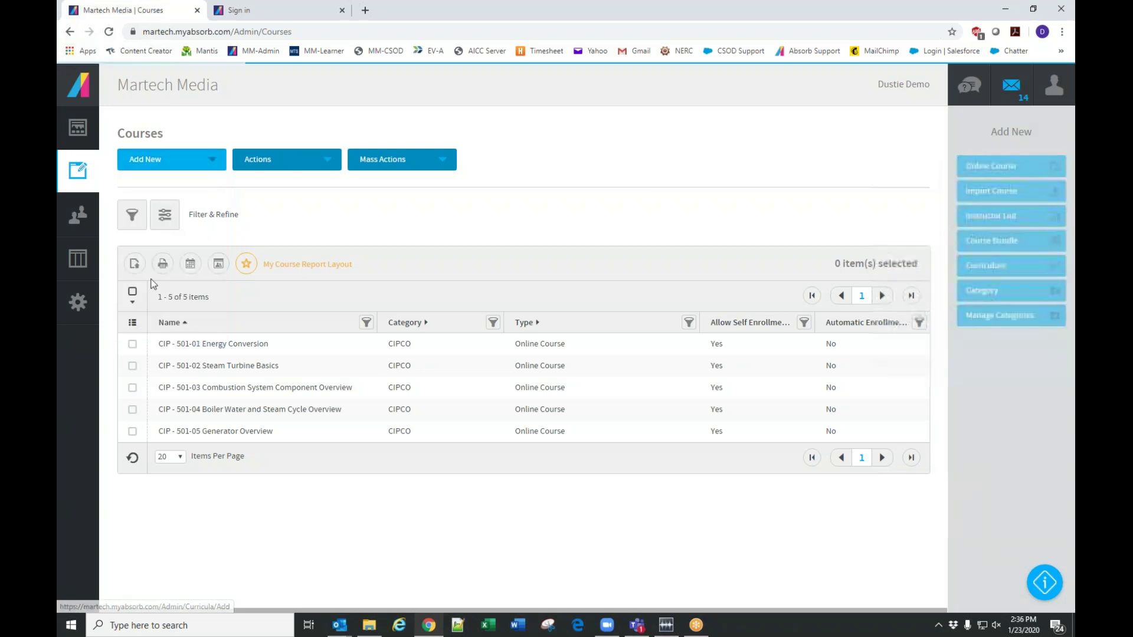
{"action": "left_click", "coordinate": [164, 244]}
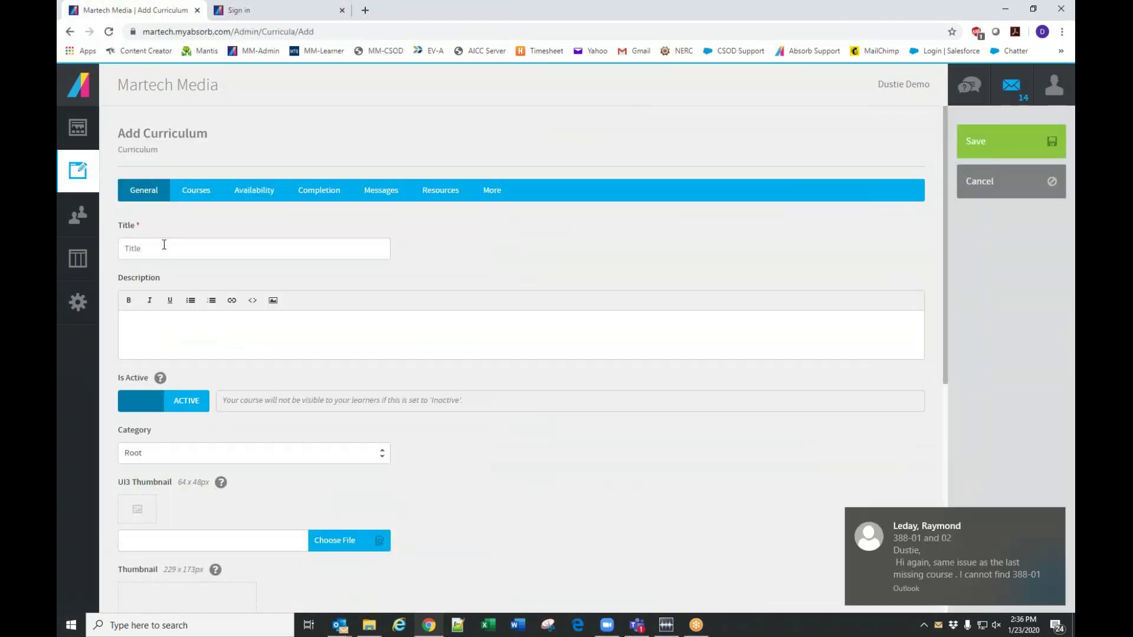
{"action": "left_click", "coordinate": [1051, 520]}
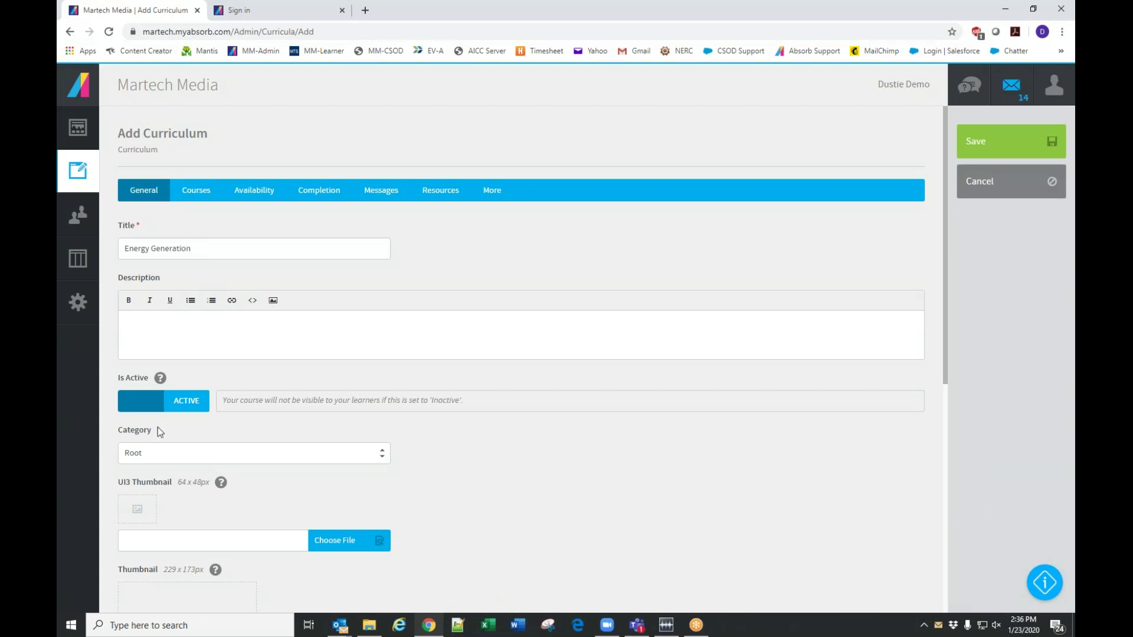
Set the curriculum's category to CIPCO
{"action": "left_click", "coordinate": [152, 455]}
{"action": "scroll", "coordinate": [174, 405], "scroll_direction": "down", "scroll_amount": 1}
{"action": "scroll", "coordinate": [174, 405], "scroll_direction": "down", "scroll_amount": 5}
{"action": "left_click", "coordinate": [142, 306]}
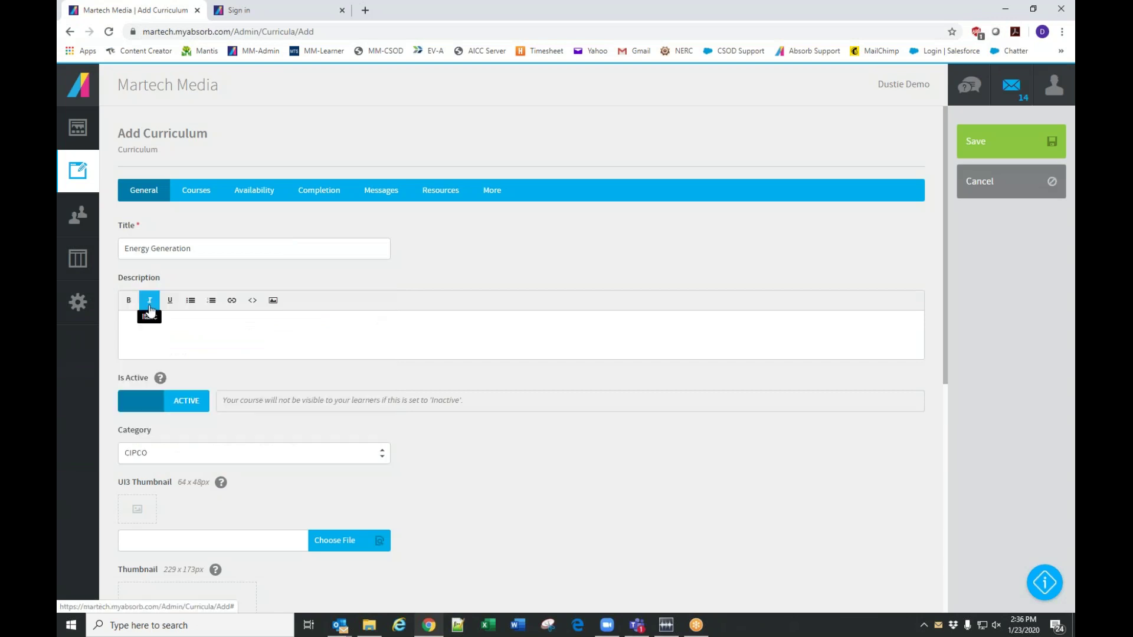
Open the curriculum's course settings and add a second course group
{"action": "scroll", "coordinate": [375, 440], "scroll_direction": "down", "scroll_amount": 4}
{"action": "scroll", "coordinate": [375, 433], "scroll_direction": "down", "scroll_amount": 2}
{"action": "scroll", "coordinate": [374, 431], "scroll_direction": "up", "scroll_amount": 6}
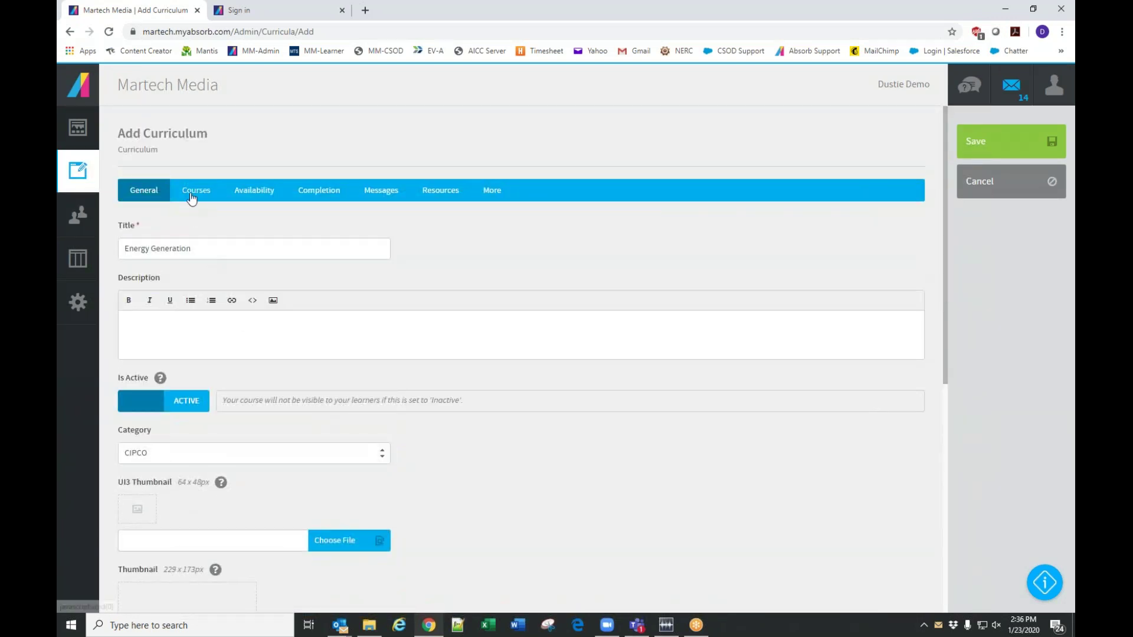
{"action": "left_click", "coordinate": [192, 195]}
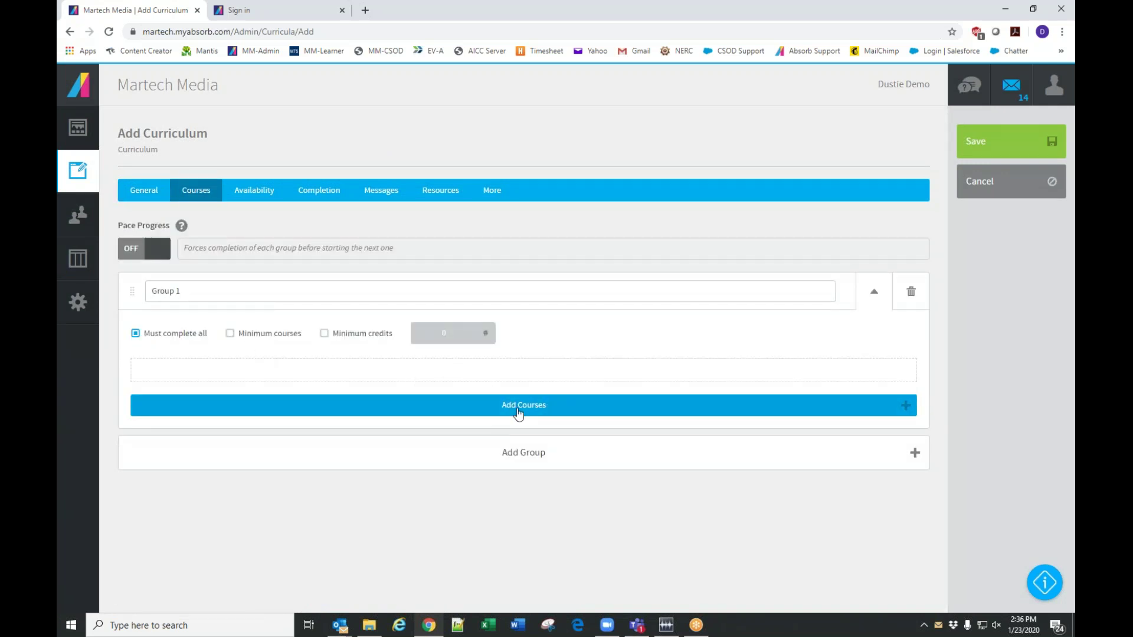
{"action": "left_click", "coordinate": [518, 461]}
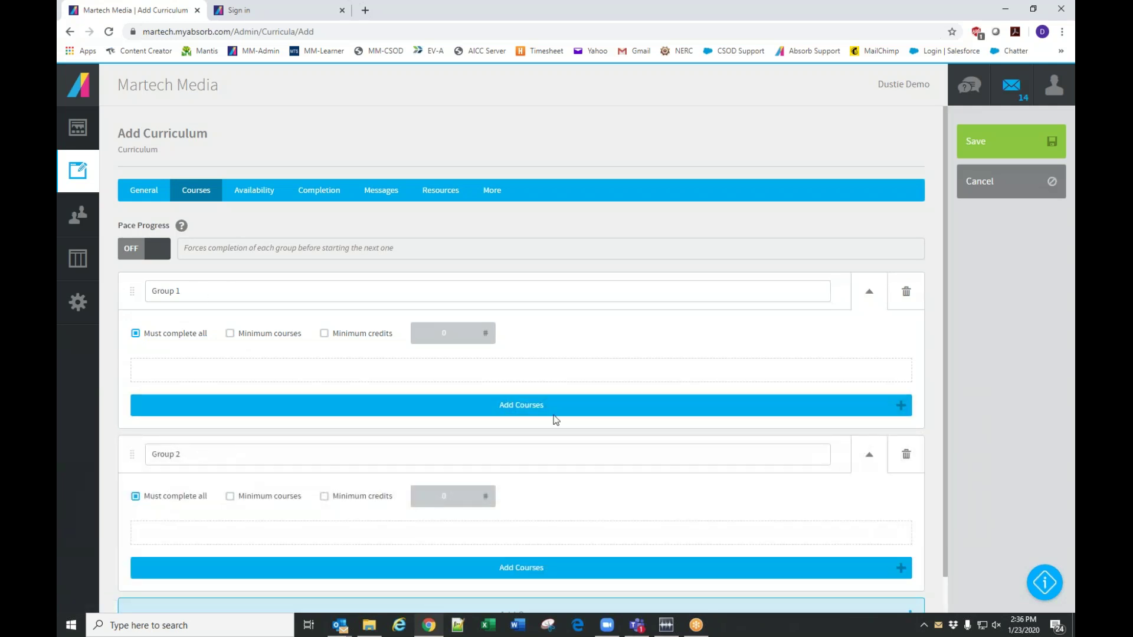
{"action": "left_click_drag", "start_coordinate": [210, 290], "coordinate": [137, 291]}
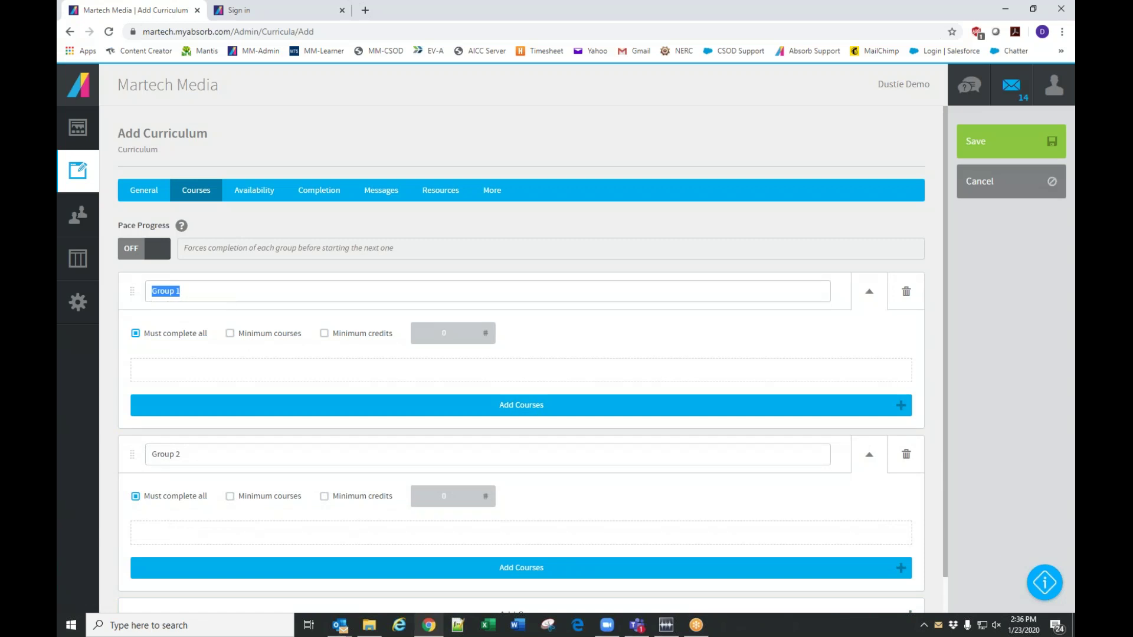
Search the available courses for 501 and add CIP - 501-01 through CIP - 501-05 to Group 1
{"action": "left_click", "coordinate": [514, 412]}
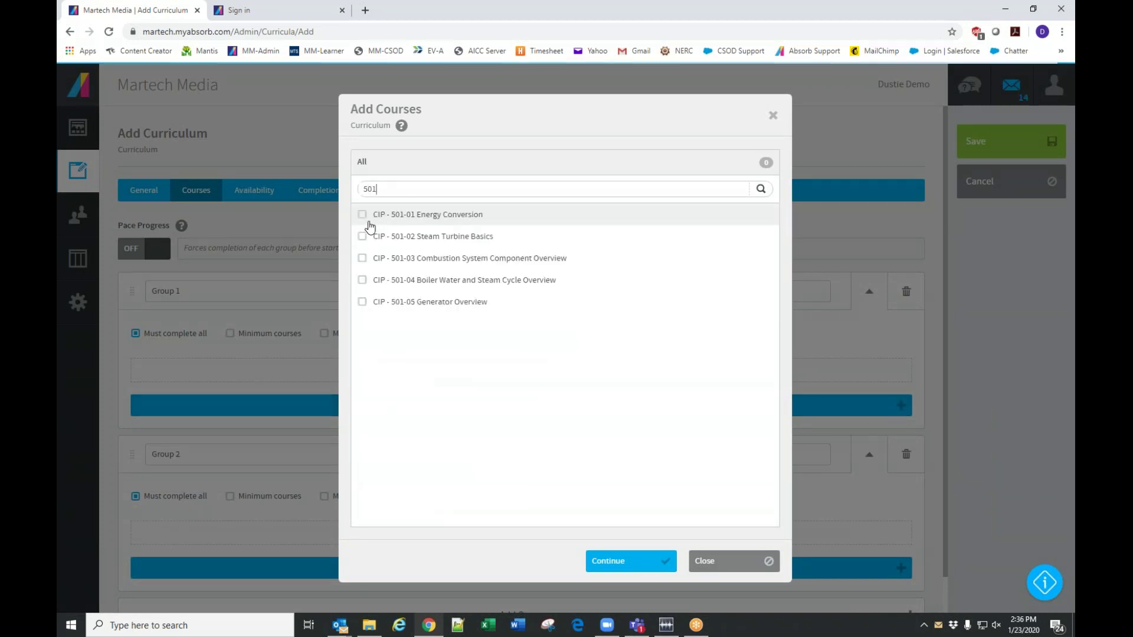
{"action": "left_click", "coordinate": [368, 220]}
{"action": "left_click", "coordinate": [362, 237]}
{"action": "left_click", "coordinate": [362, 257]}
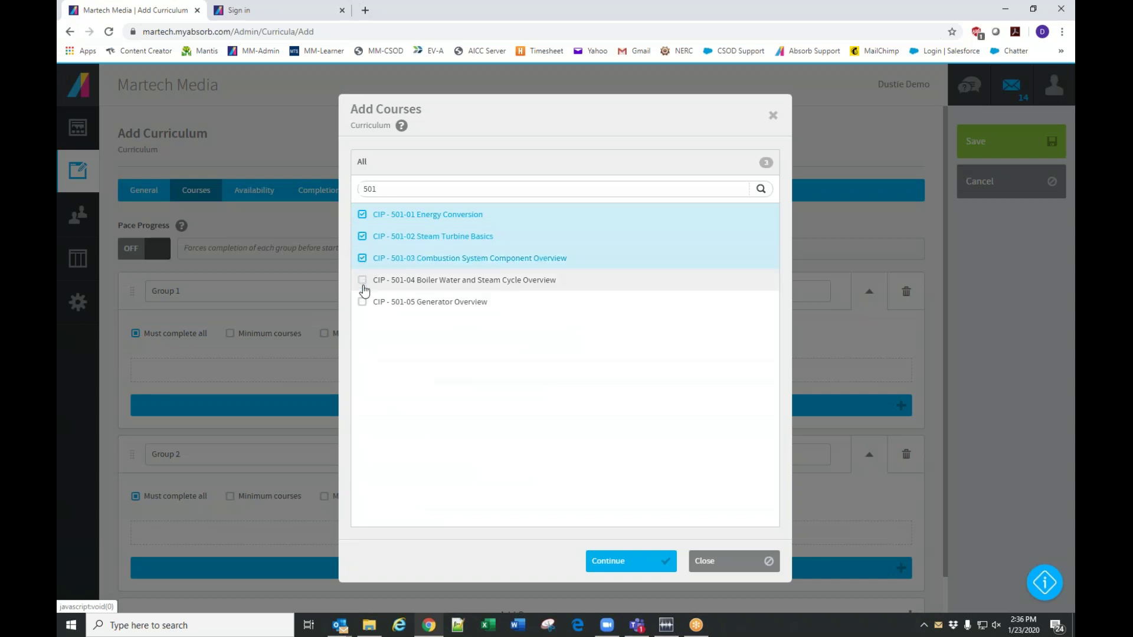
{"action": "left_click", "coordinate": [363, 279]}
{"action": "left_click", "coordinate": [362, 301]}
{"action": "left_click", "coordinate": [626, 562]}
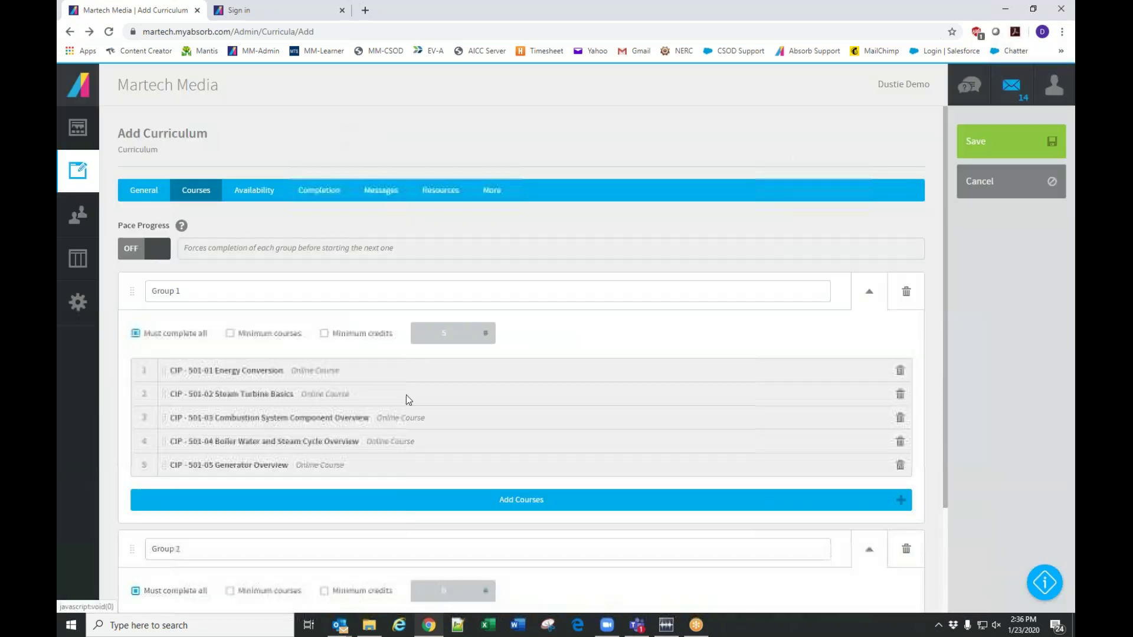
Move the CIP - 501-05 and CIP - 501-04 courses from Group 1 into Group 2 and turn on Pace Progress
{"action": "scroll", "coordinate": [406, 395], "scroll_direction": "down", "scroll_amount": 3}
{"action": "left_click_drag", "start_coordinate": [161, 335], "coordinate": [176, 490]}
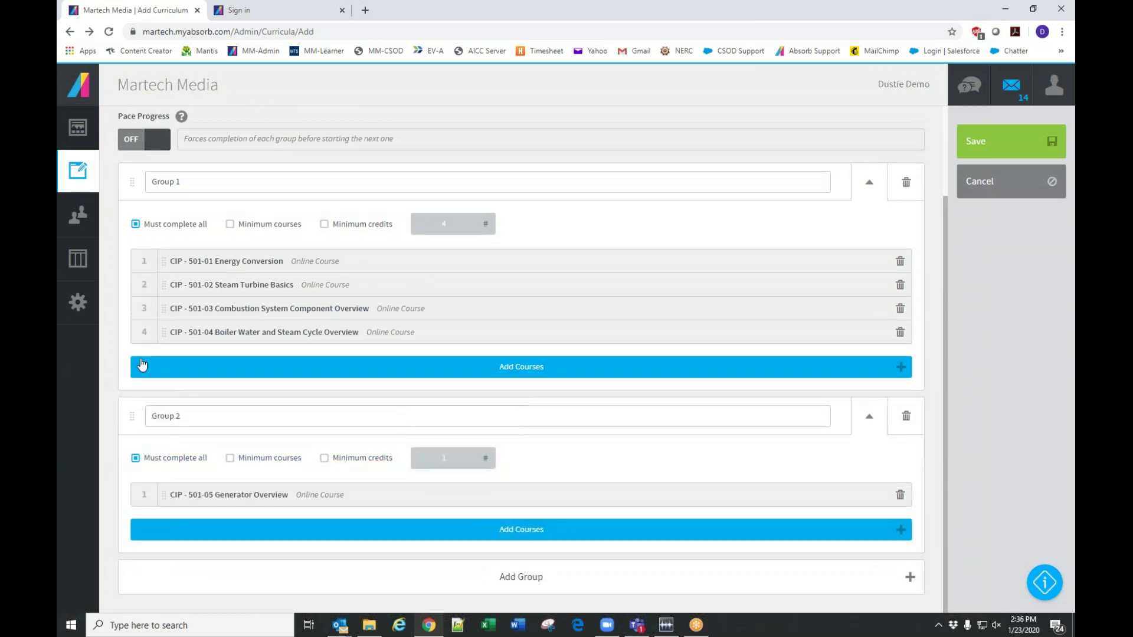
{"action": "left_click_drag", "start_coordinate": [163, 332], "coordinate": [176, 472]}
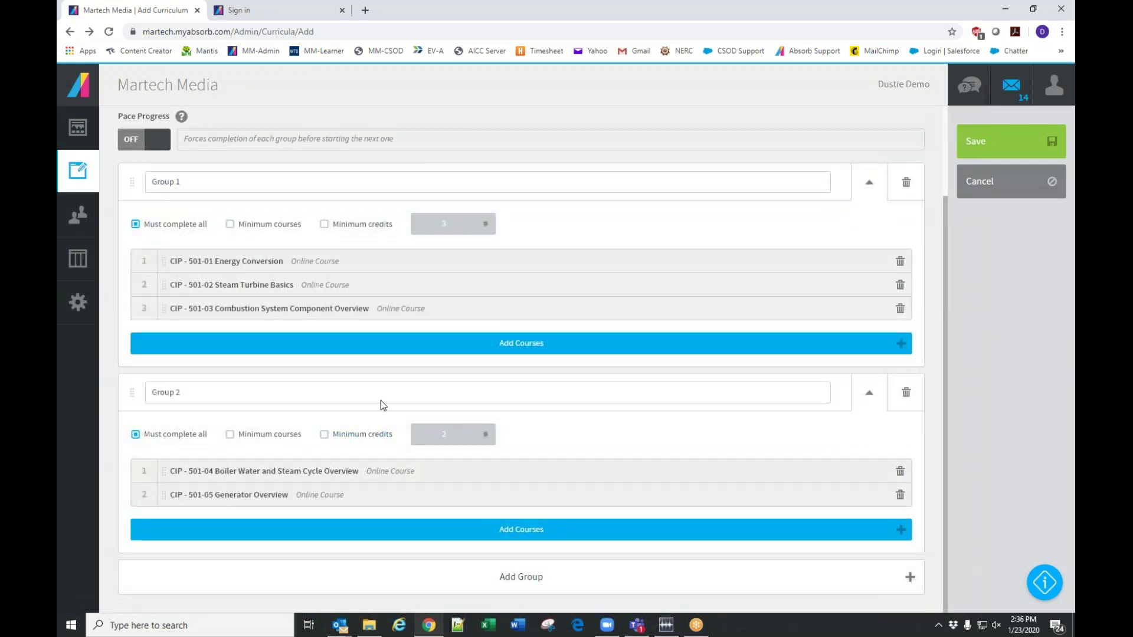
{"action": "scroll", "coordinate": [381, 400], "scroll_direction": "up", "scroll_amount": 1}
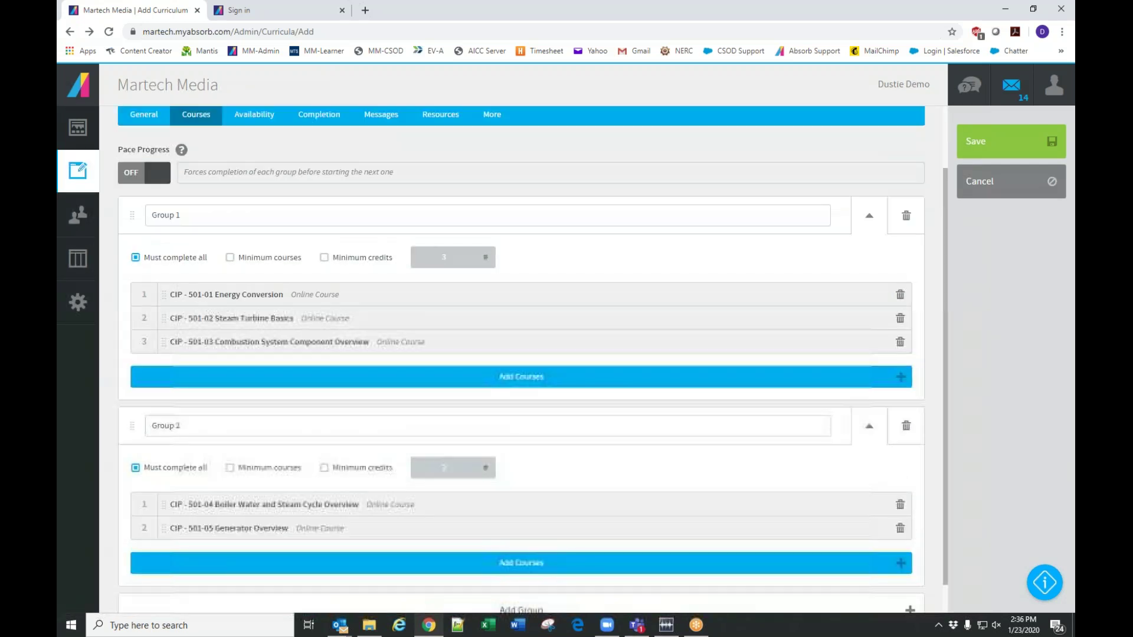
{"action": "left_click", "coordinate": [152, 201]}
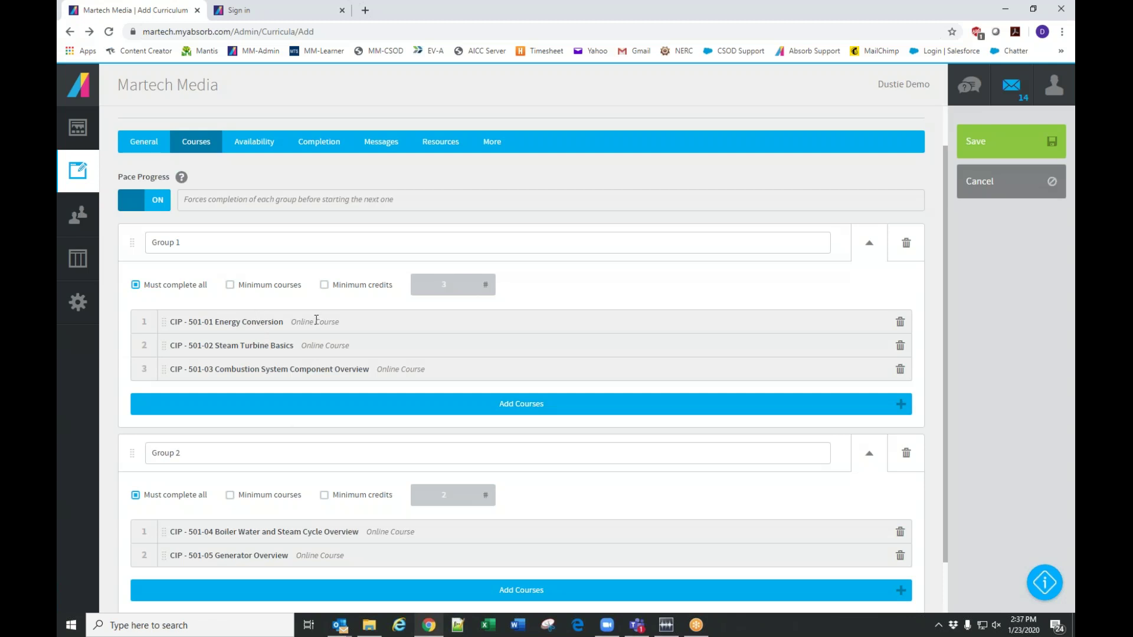
Open the curriculum's availability settings and examine the self-enrollment rule options, leaving self-enrollment off
{"action": "left_click", "coordinate": [262, 154]}
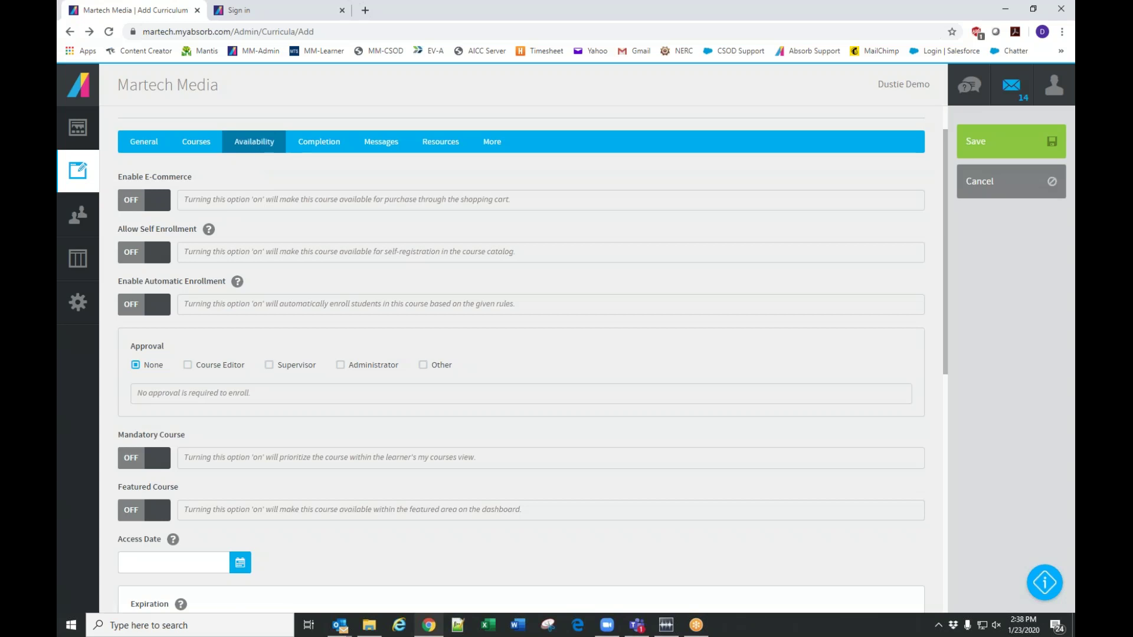
{"action": "key", "text": "alt+Tab"}
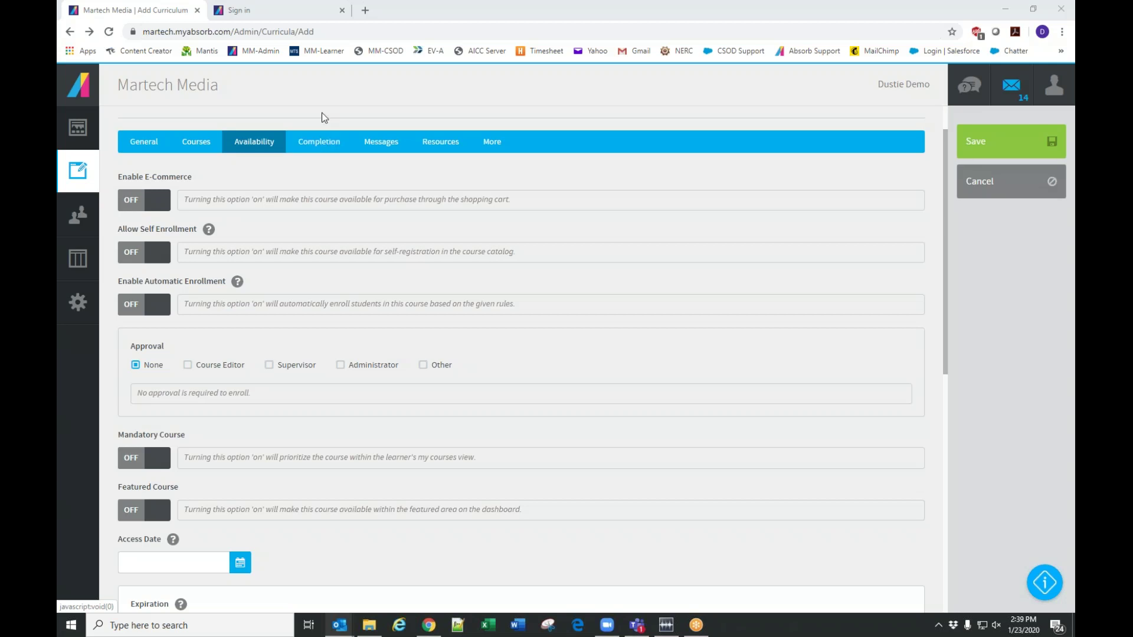
{"action": "left_click", "coordinate": [150, 253]}
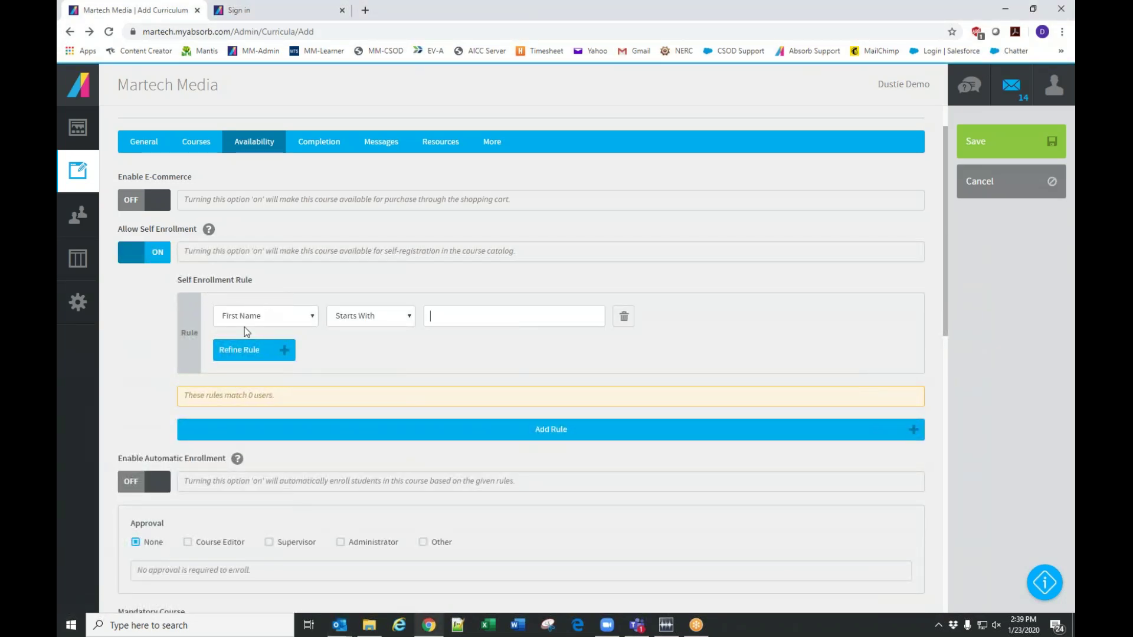
{"action": "left_click", "coordinate": [158, 255]}
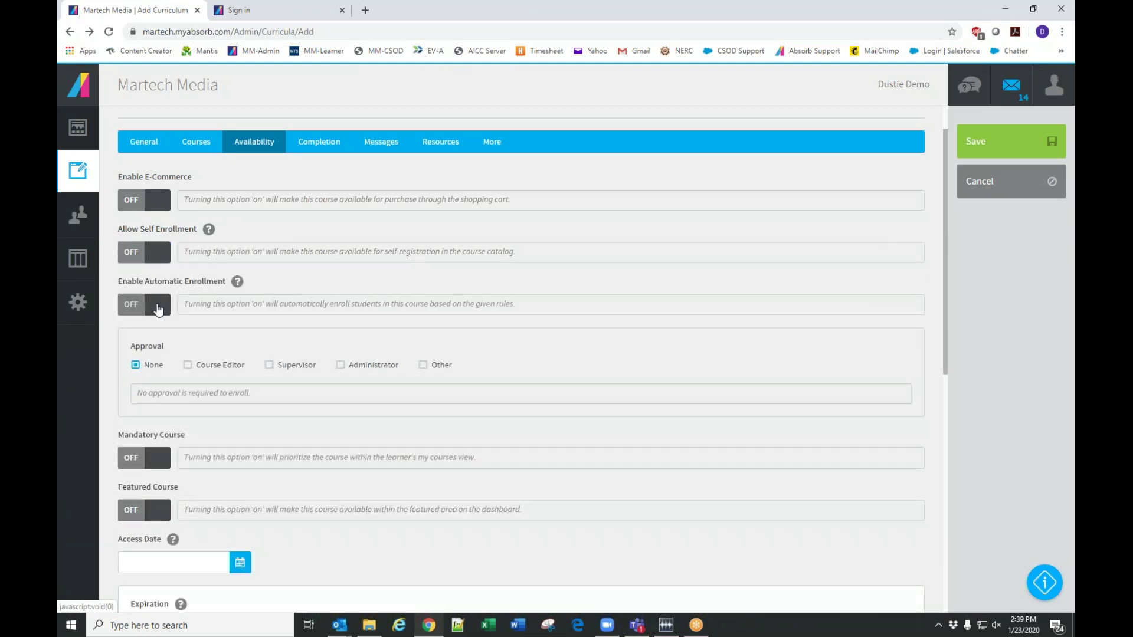
Try an automatic enrollment rule for the CIPCO department and its sub-departments, and switch automatic enrollment back off
{"action": "left_click", "coordinate": [158, 307]}
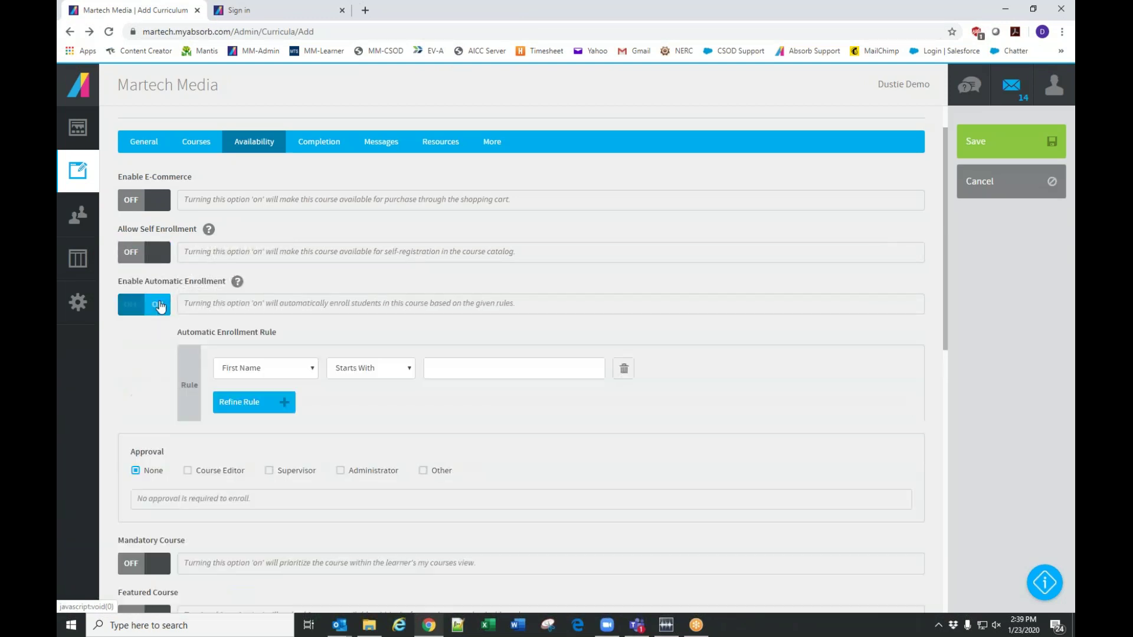
{"action": "left_click", "coordinate": [242, 377]}
{"action": "left_click", "coordinate": [260, 435]}
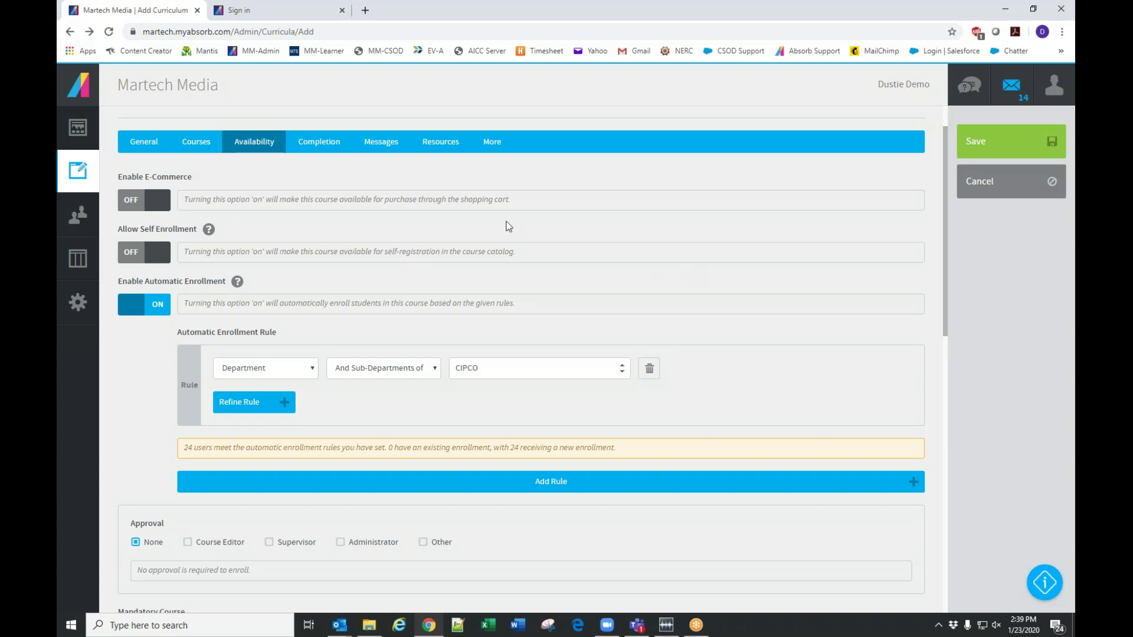
{"action": "left_click", "coordinate": [152, 305]}
Limit the curriculum's department visibility to CIPCO as a single department
{"action": "scroll", "coordinate": [342, 282], "scroll_direction": "down", "scroll_amount": 8}
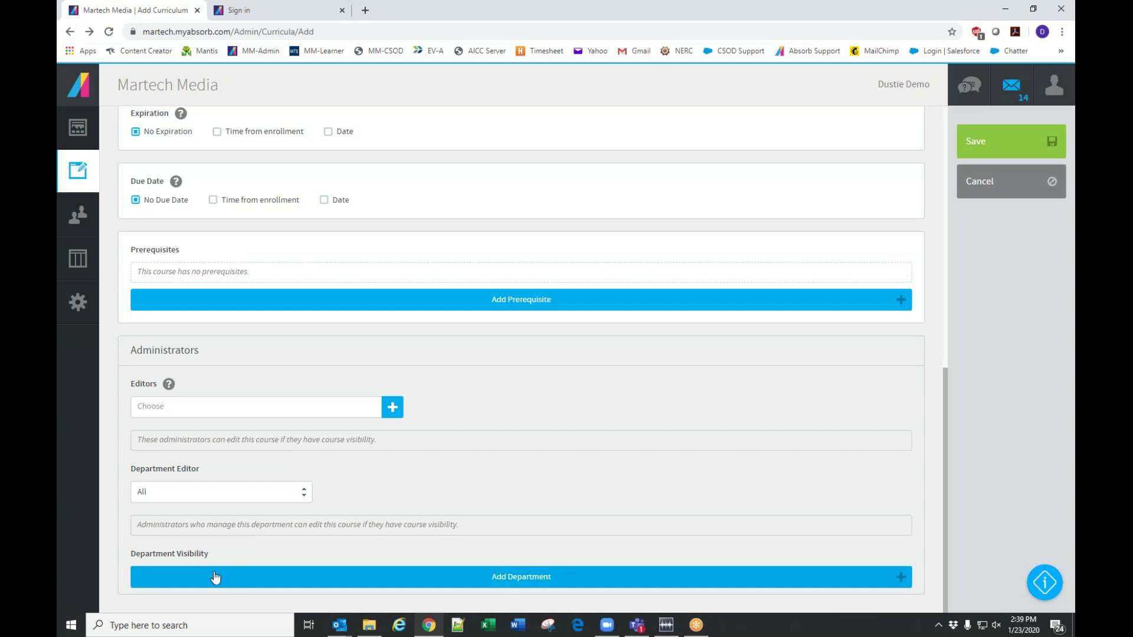
{"action": "left_click", "coordinate": [543, 576]}
{"action": "scroll", "coordinate": [539, 524], "scroll_direction": "down", "scroll_amount": 2}
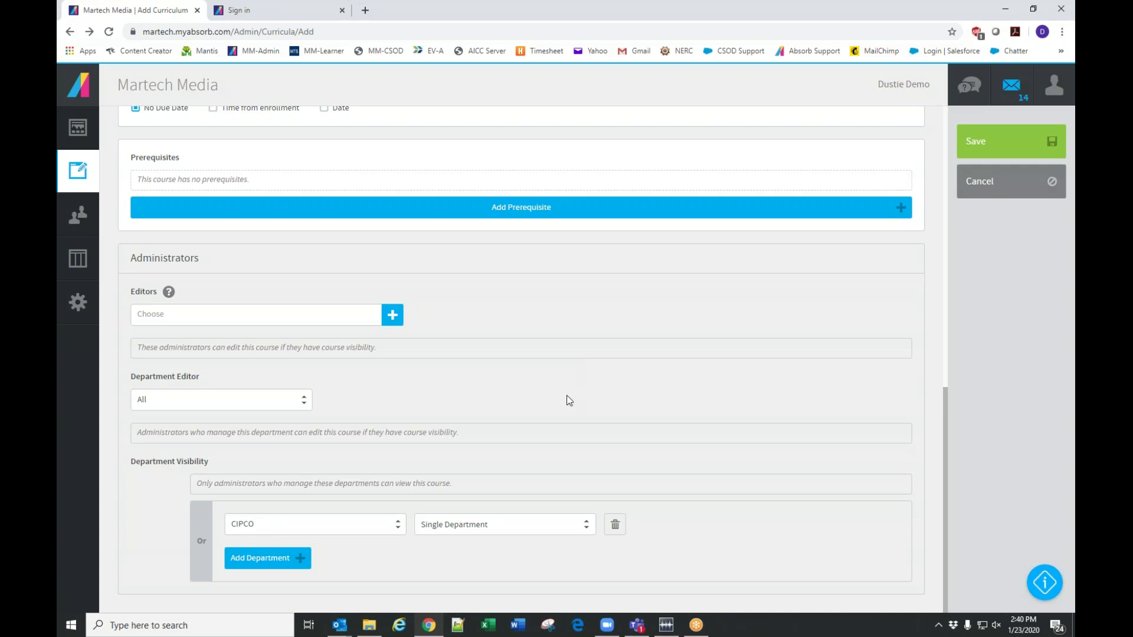
Open the curriculum's completion settings and enable a certificate for learners upon completion
{"action": "scroll", "coordinate": [568, 400], "scroll_direction": "up", "scroll_amount": 15}
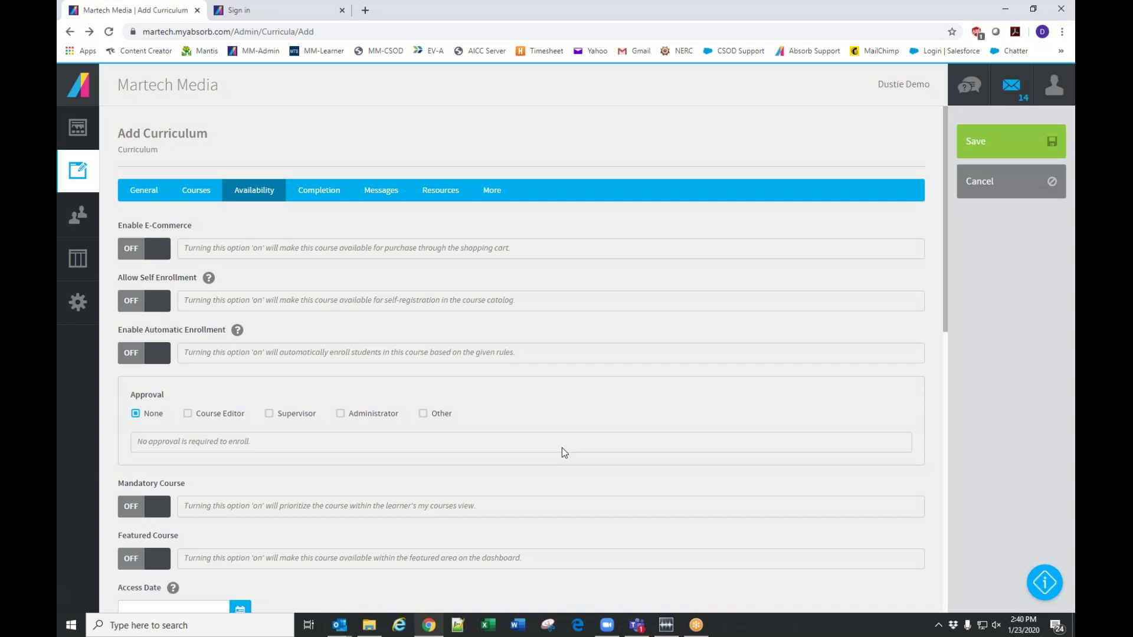
{"action": "scroll", "coordinate": [509, 448], "scroll_direction": "down", "scroll_amount": 8}
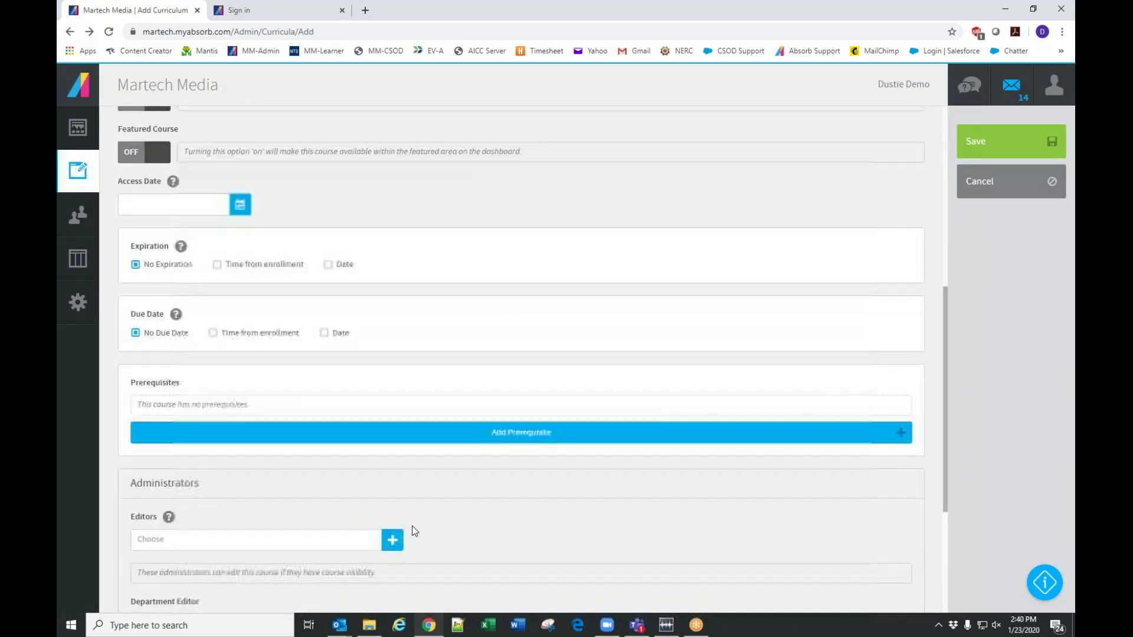
{"action": "scroll", "coordinate": [349, 513], "scroll_direction": "down", "scroll_amount": 3}
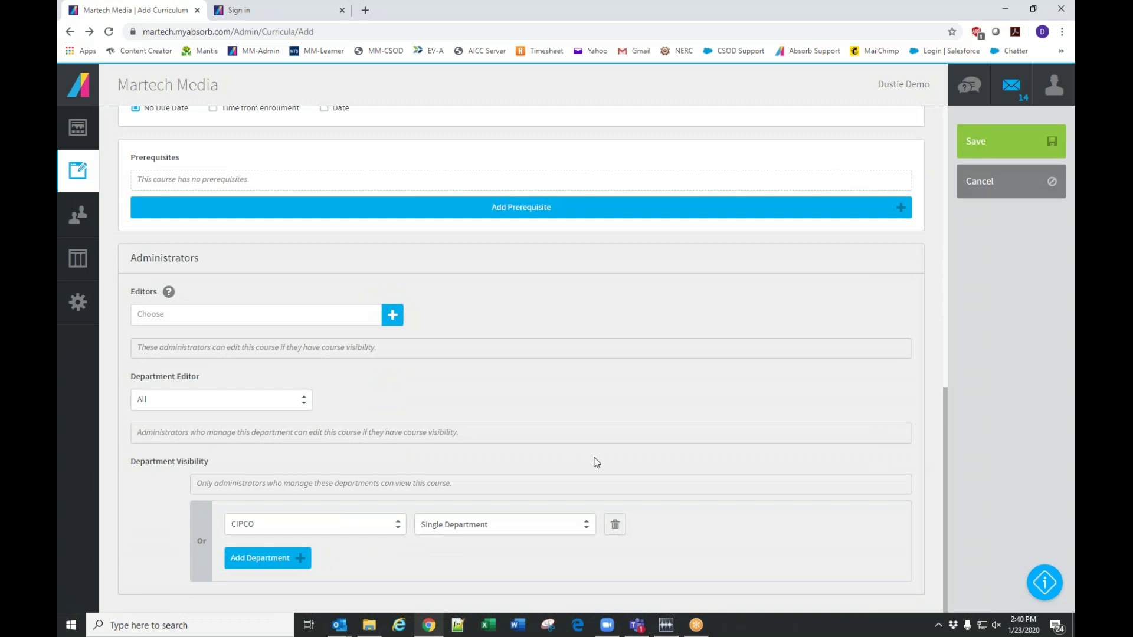
{"action": "scroll", "coordinate": [596, 462], "scroll_direction": "up", "scroll_amount": 12}
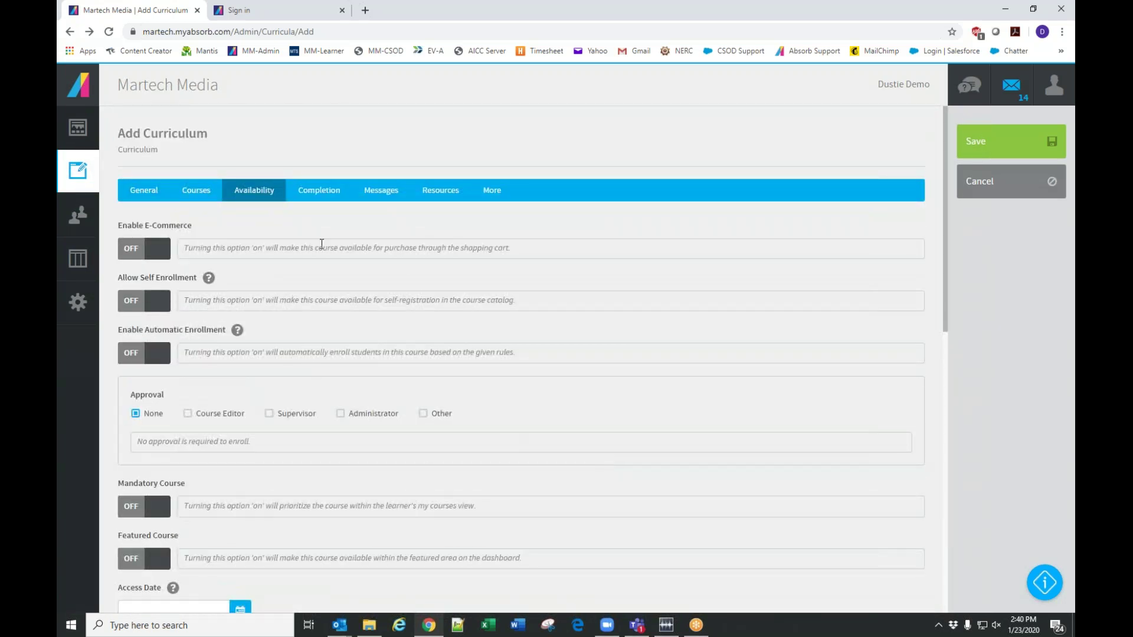
{"action": "left_click", "coordinate": [320, 194]}
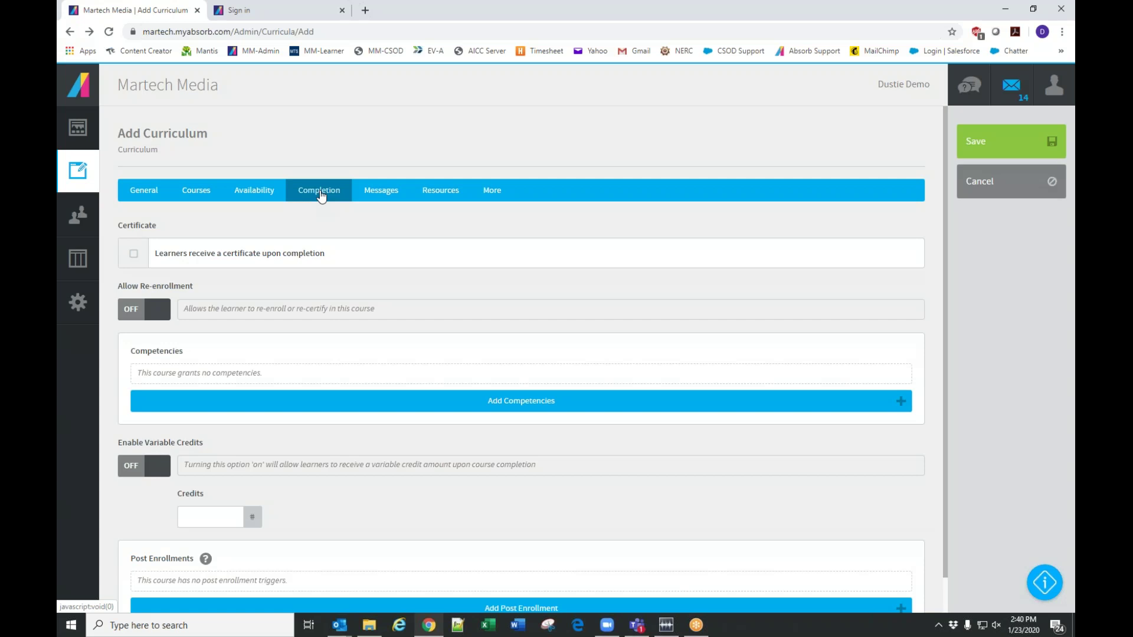
{"action": "left_click", "coordinate": [134, 255]}
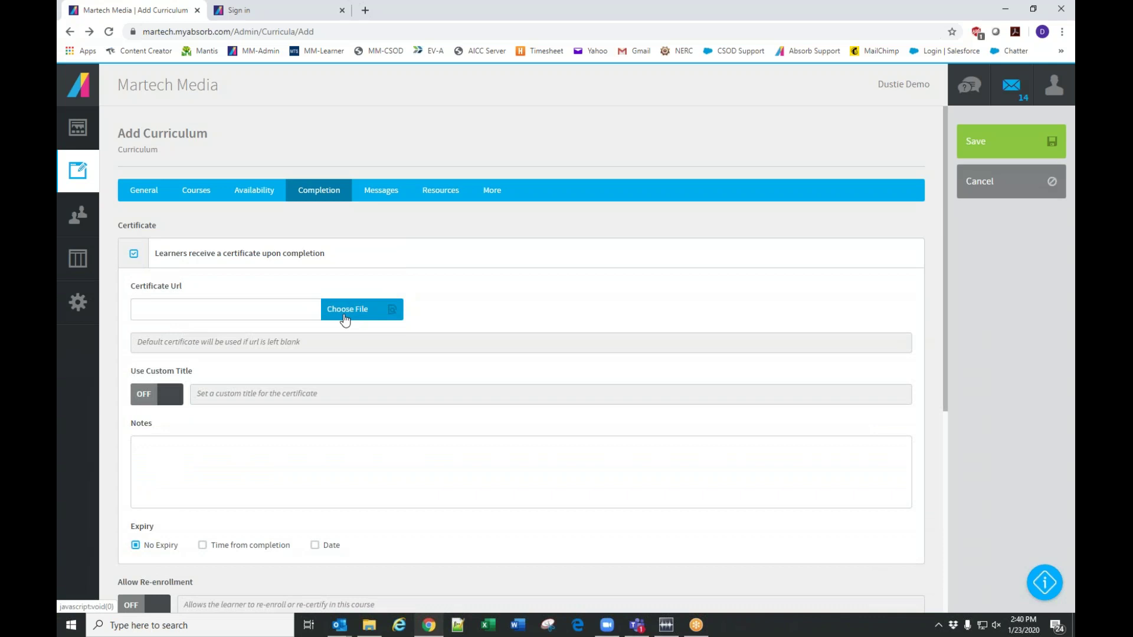
{"action": "left_click", "coordinate": [135, 254]}
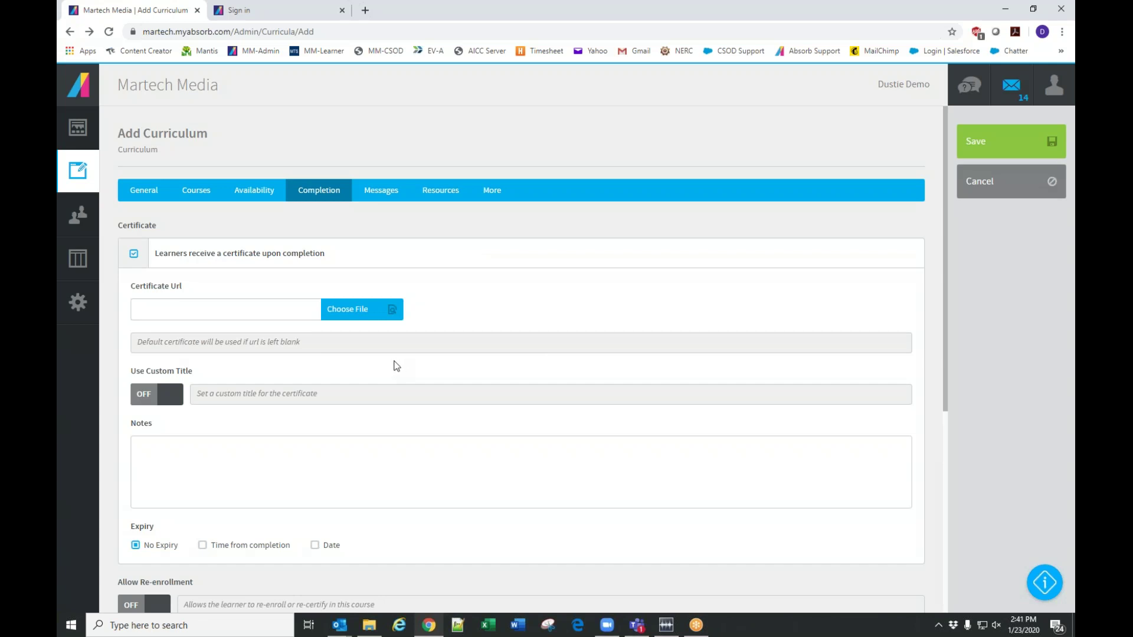
Choose "certificate - WITH EXPIRY - NO SCORE.pdf" from the Certificates folder as the curriculum's completion certificate
{"action": "left_click", "coordinate": [365, 312]}
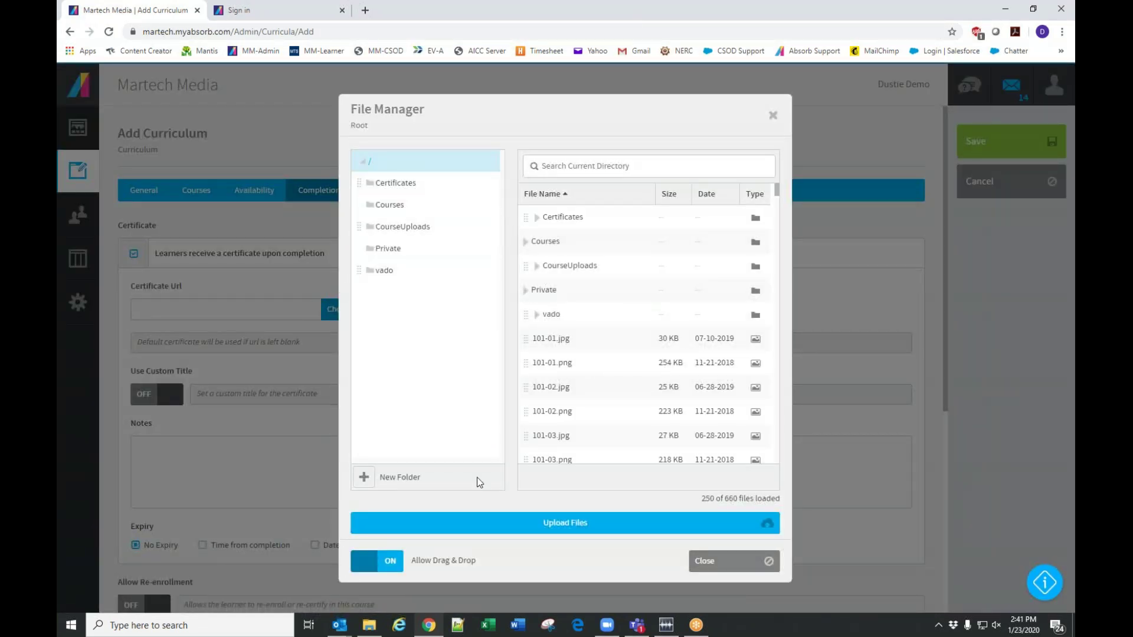
{"action": "left_click", "coordinate": [712, 559]}
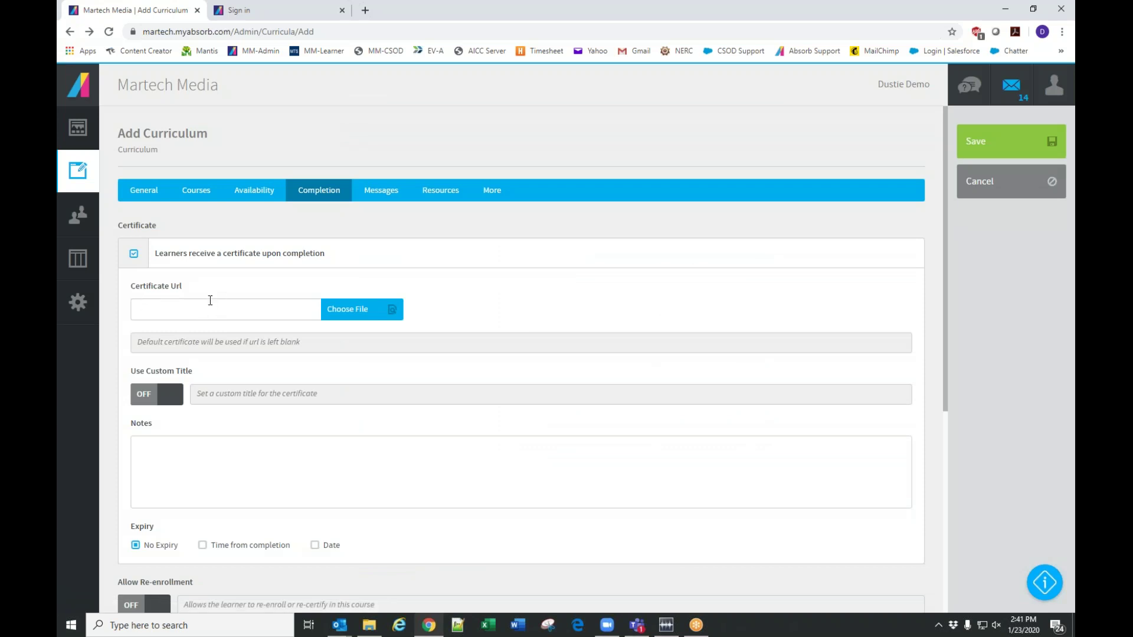
{"action": "left_click", "coordinate": [355, 317]}
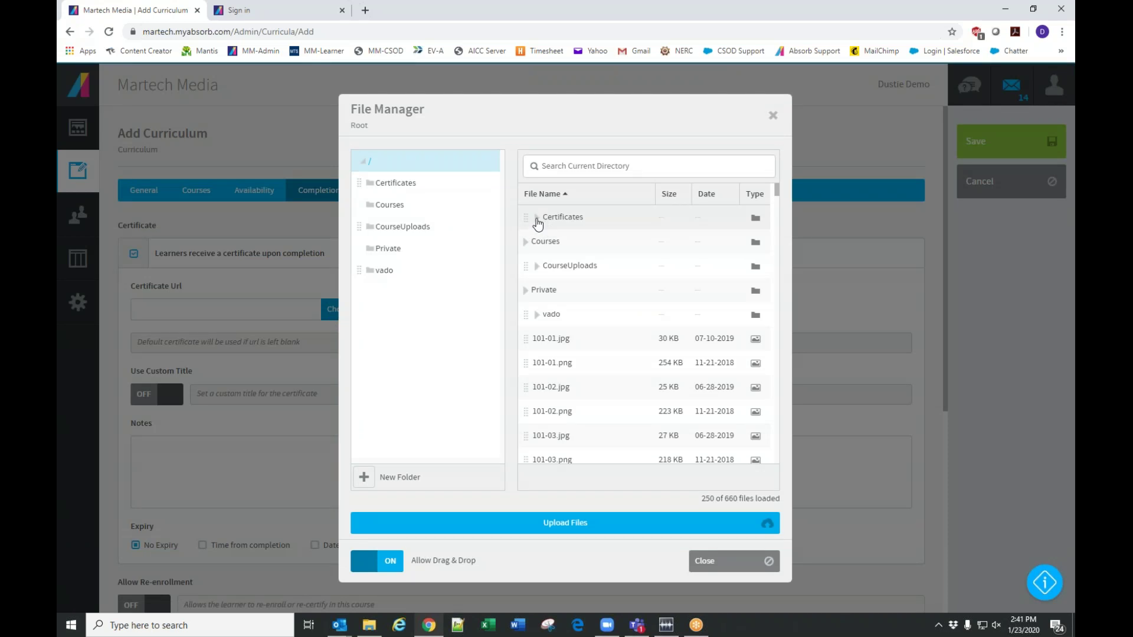
{"action": "double_click", "coordinate": [539, 221]}
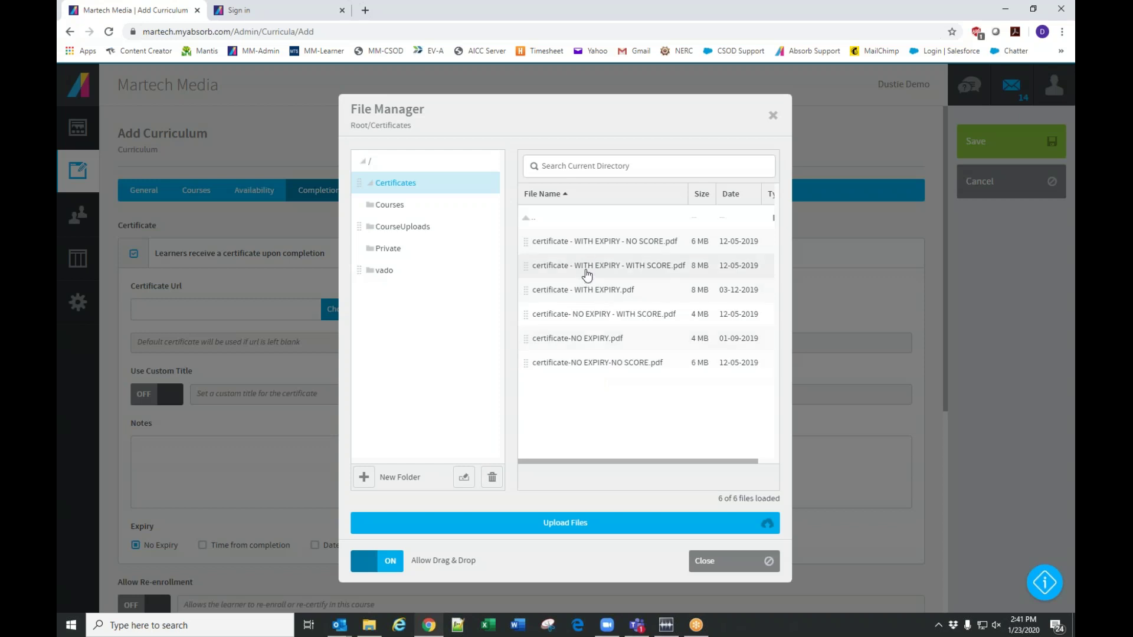
{"action": "left_click", "coordinate": [589, 243]}
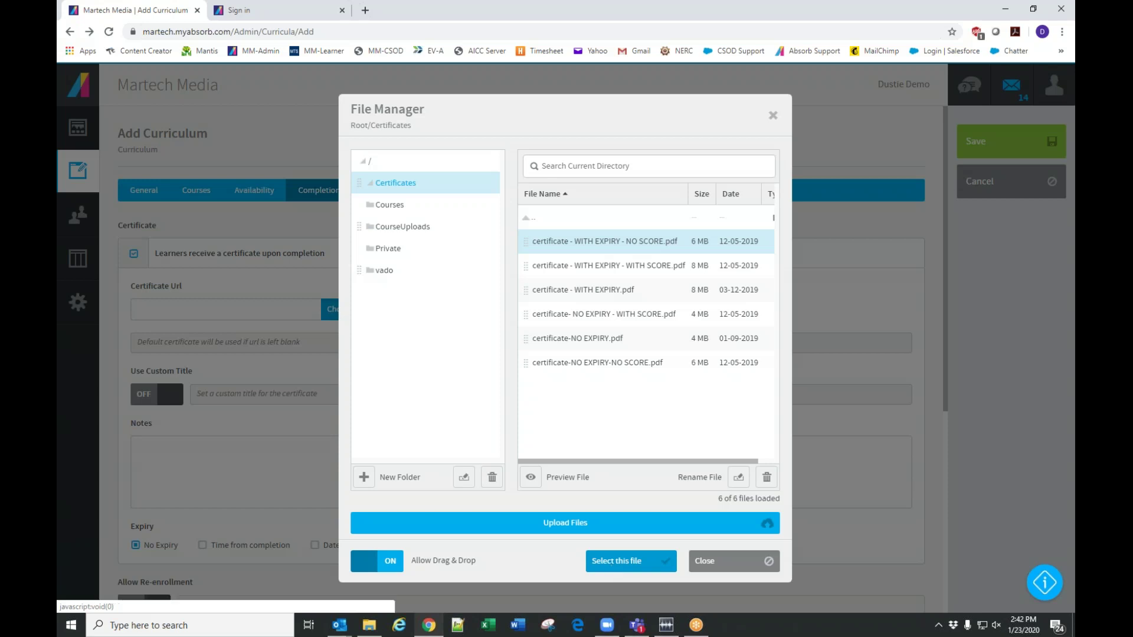
{"action": "left_click", "coordinate": [612, 563]}
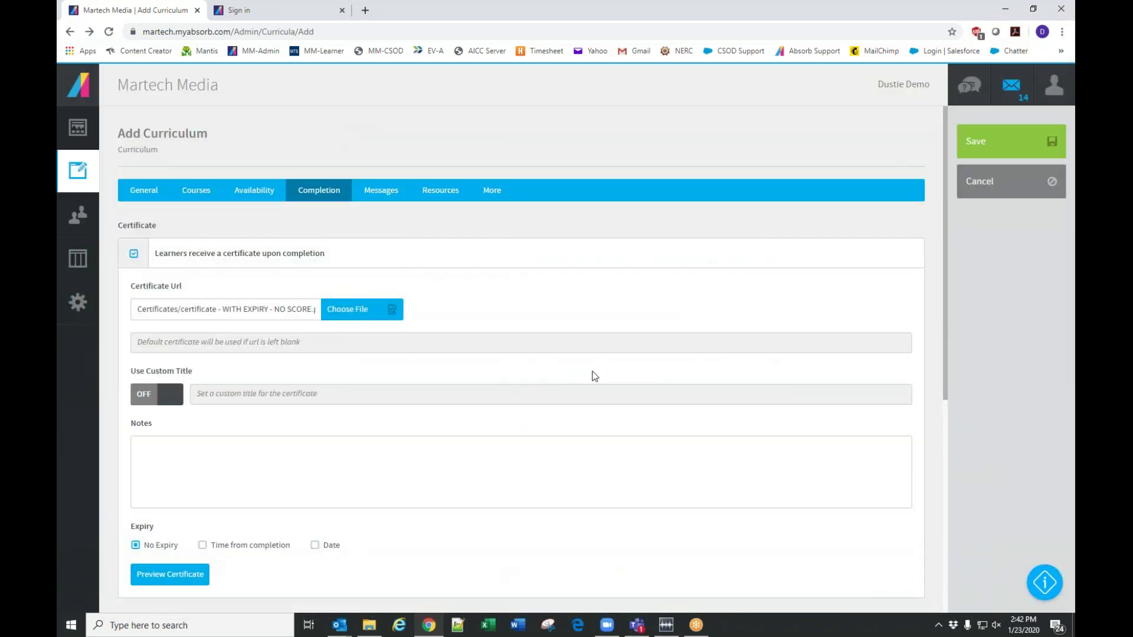
Set the certificate to expire 1 year from completion
{"action": "scroll", "coordinate": [594, 374], "scroll_direction": "down", "scroll_amount": 2}
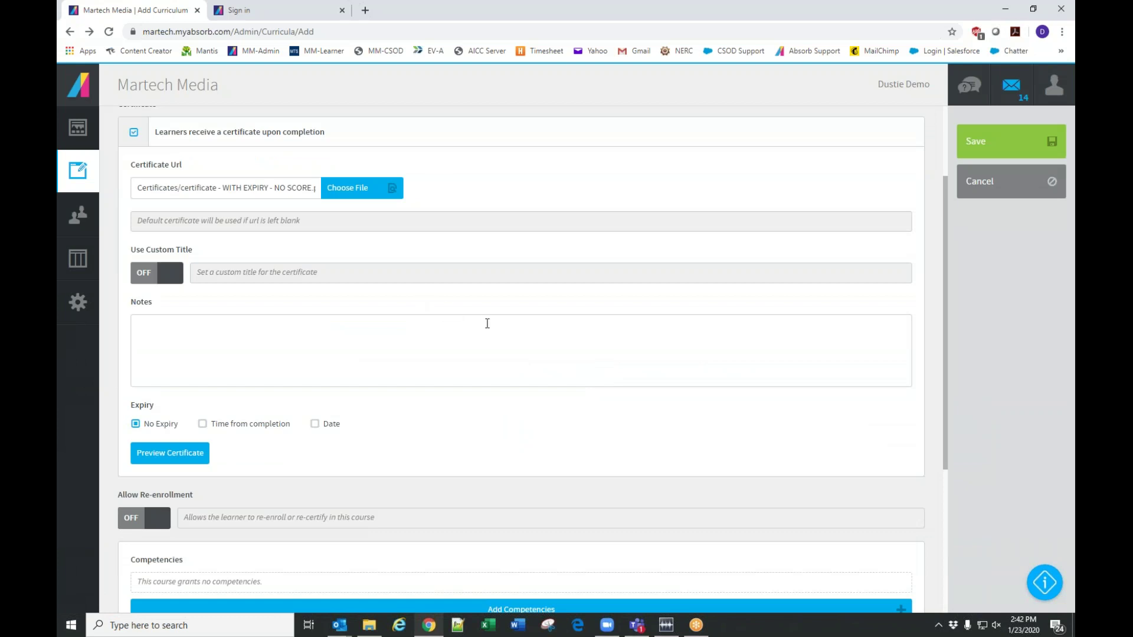
{"action": "scroll", "coordinate": [488, 330], "scroll_direction": "up", "scroll_amount": 2}
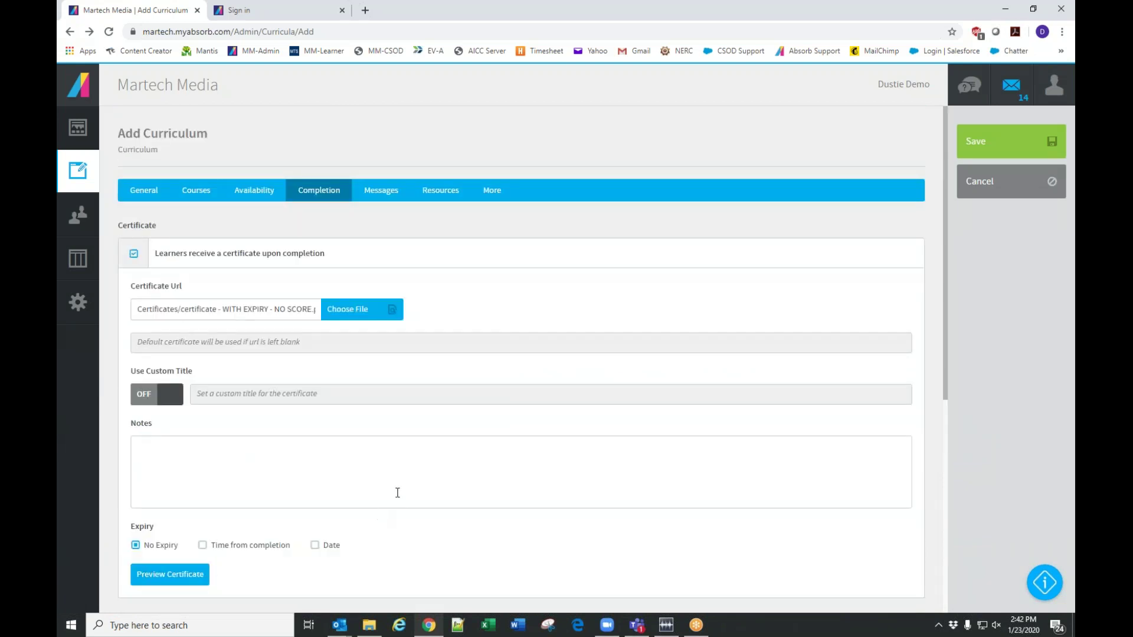
{"action": "scroll", "coordinate": [397, 493], "scroll_direction": "down", "scroll_amount": 1}
{"action": "scroll", "coordinate": [246, 463], "scroll_direction": "down", "scroll_amount": 2}
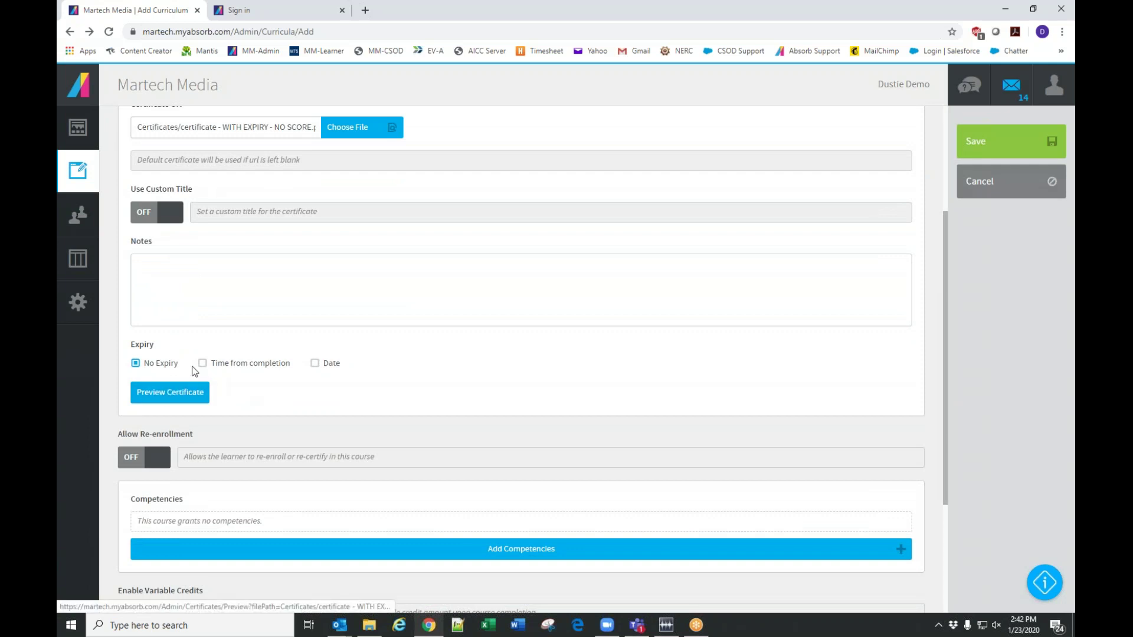
{"action": "left_click", "coordinate": [203, 363]}
{"action": "double_click", "coordinate": [166, 409]}
{"action": "type", "text": "1"}
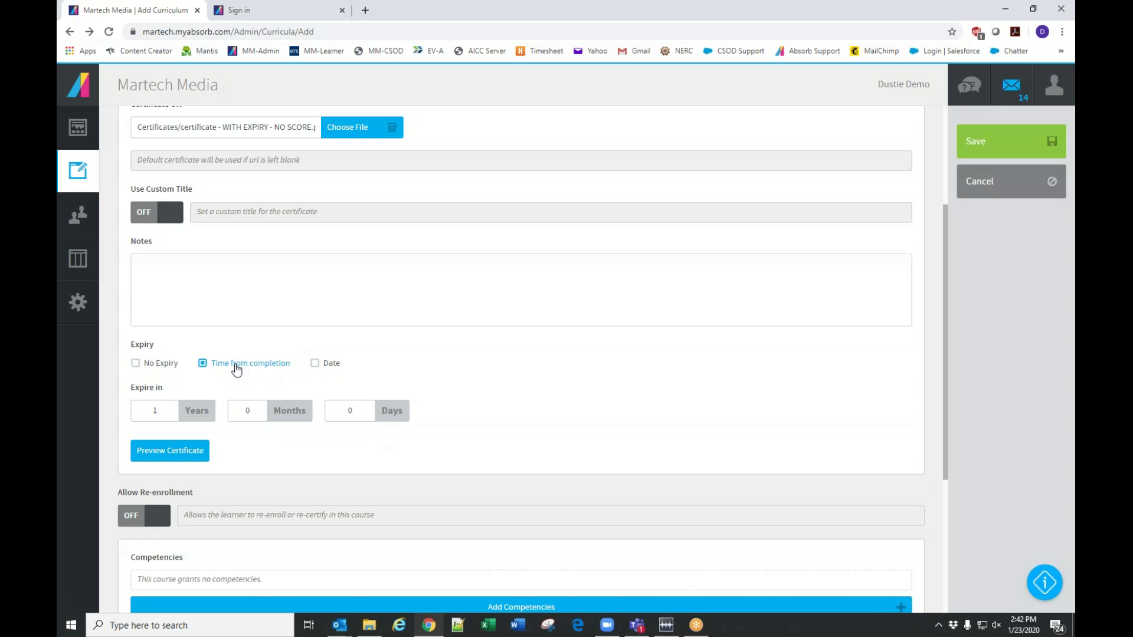
Try allowing automatic re-enrollment 11 months after completion, and switch re-enrollment back off
{"action": "scroll", "coordinate": [236, 370], "scroll_direction": "down", "scroll_amount": 2}
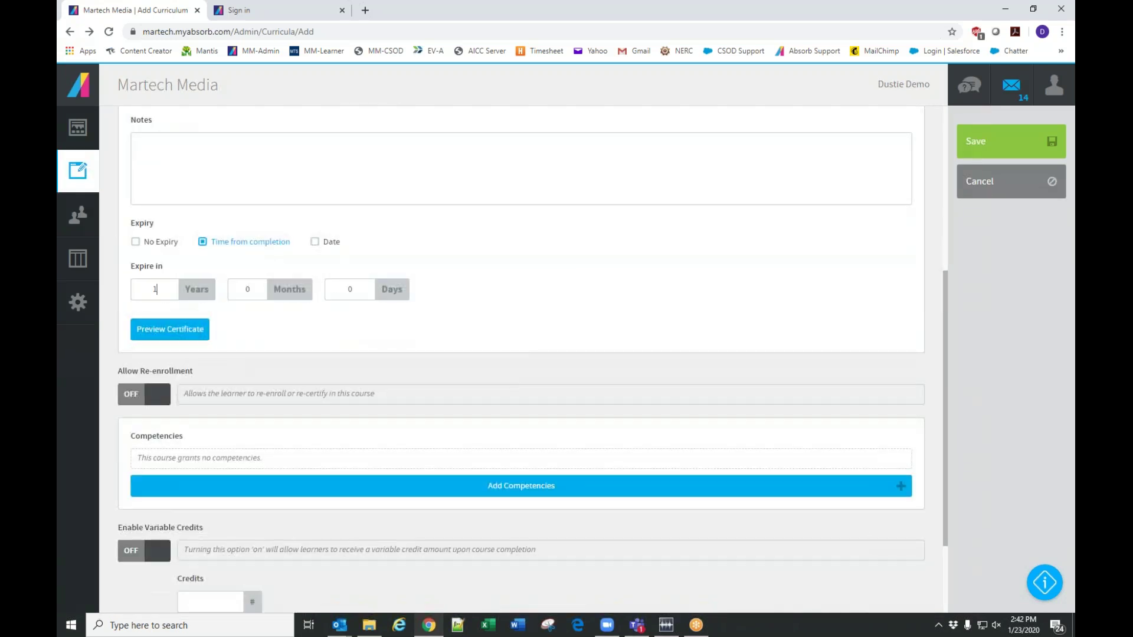
{"action": "left_click", "coordinate": [163, 399]}
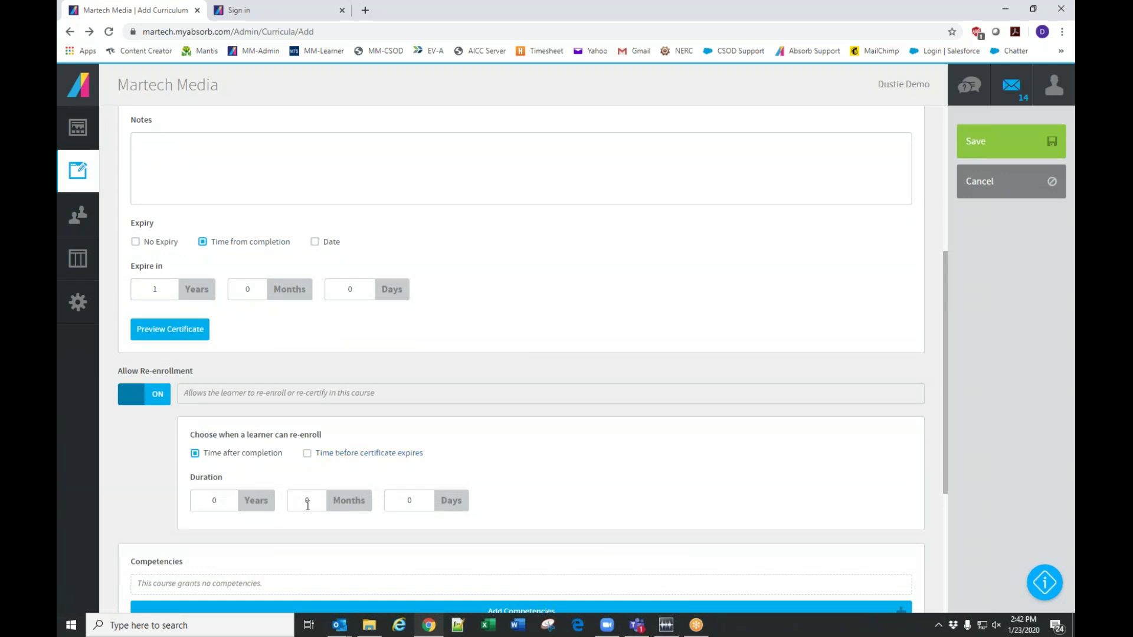
{"action": "type", "text": "11"}
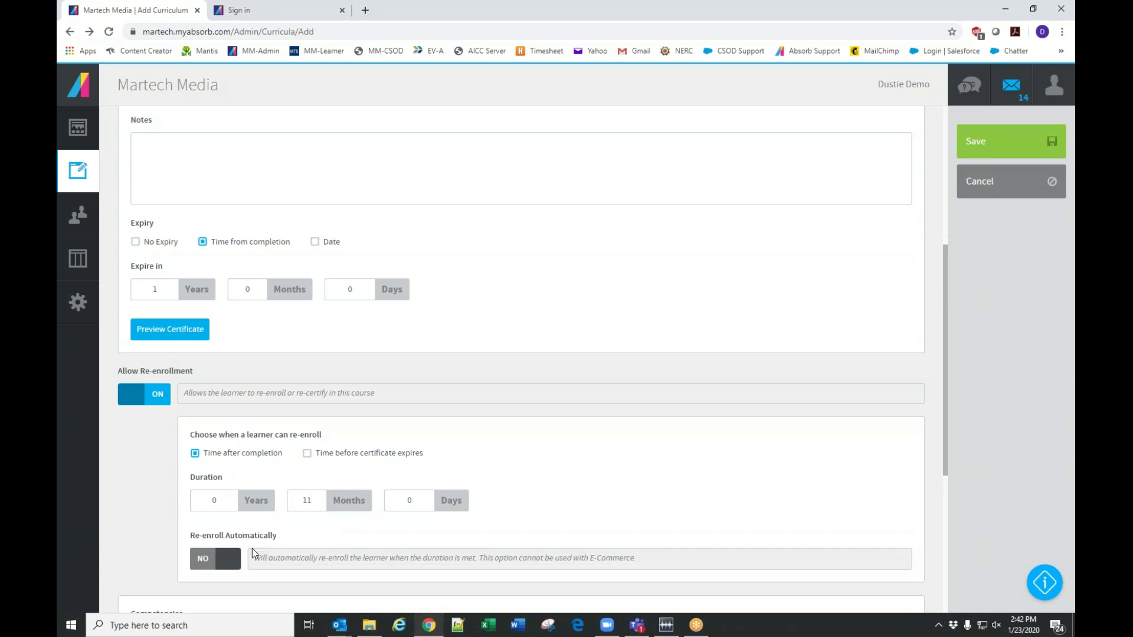
{"action": "left_click", "coordinate": [228, 558]}
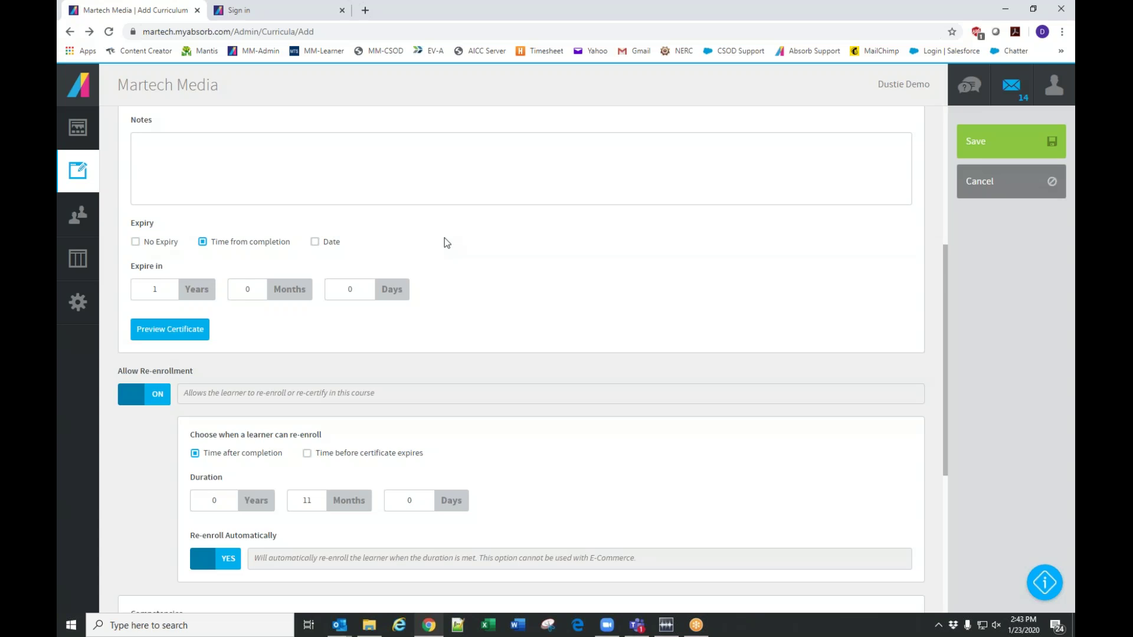
{"action": "scroll", "coordinate": [470, 259], "scroll_direction": "up", "scroll_amount": 1}
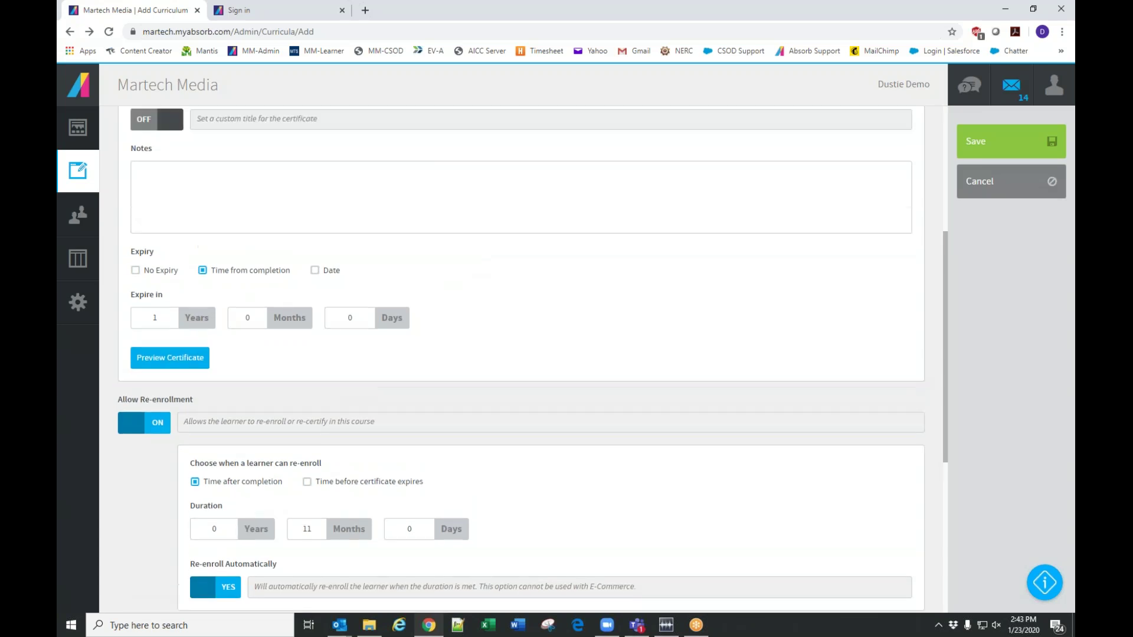
{"action": "scroll", "coordinate": [471, 259], "scroll_direction": "up", "scroll_amount": 2}
{"action": "scroll", "coordinate": [463, 266], "scroll_direction": "down", "scroll_amount": 3}
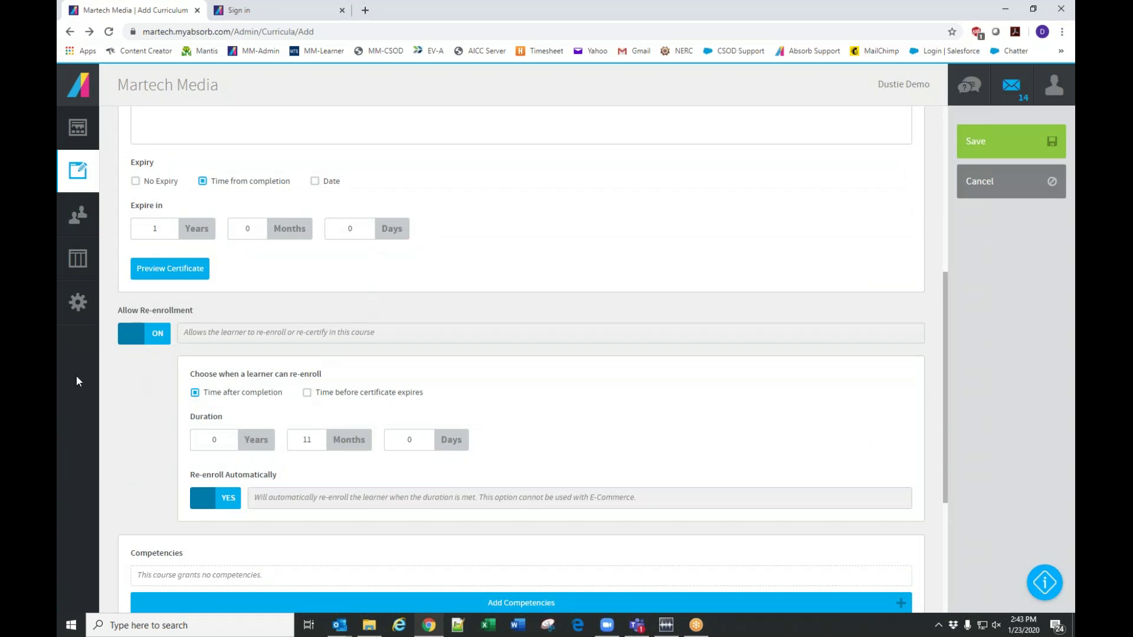
{"action": "left_click", "coordinate": [153, 335]}
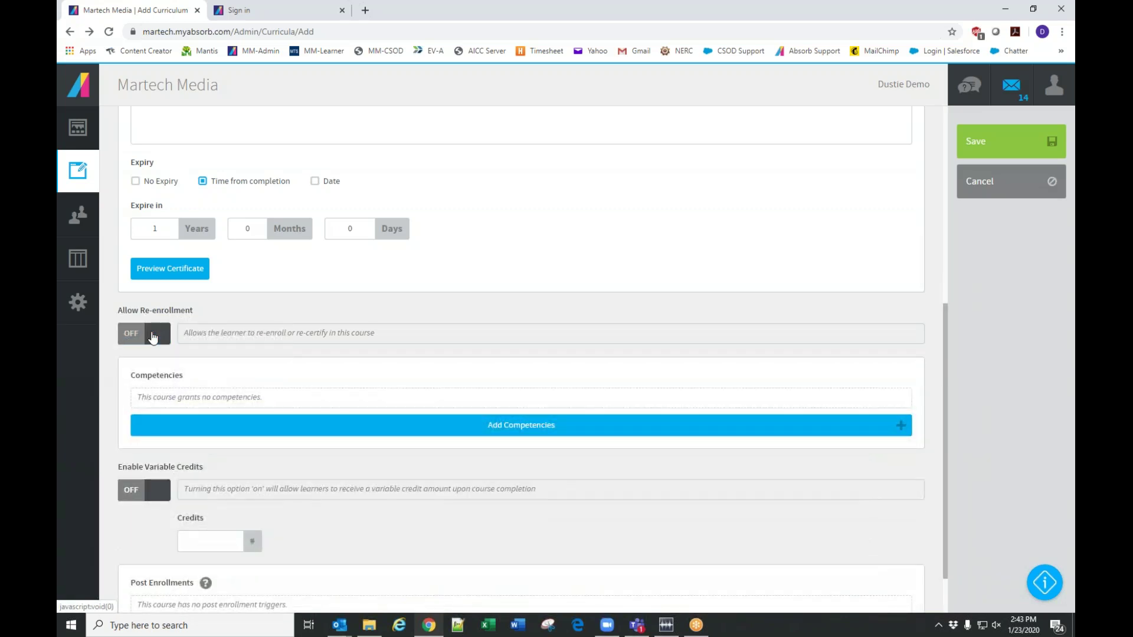
Replace the curriculum's certificate file with "certificate-NO EXPIRY-NO SCORE.pdf" from the Certificates folder
{"action": "scroll", "coordinate": [170, 462], "scroll_direction": "up", "scroll_amount": 2}
{"action": "scroll", "coordinate": [151, 469], "scroll_direction": "up", "scroll_amount": 2}
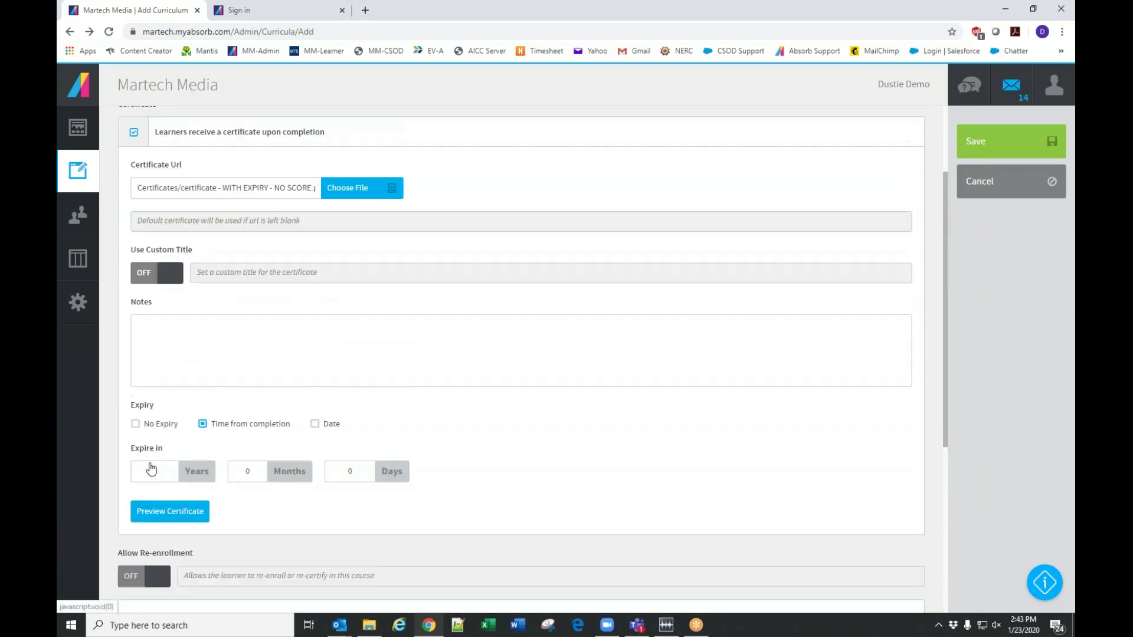
{"action": "scroll", "coordinate": [232, 448], "scroll_direction": "up", "scroll_amount": 2}
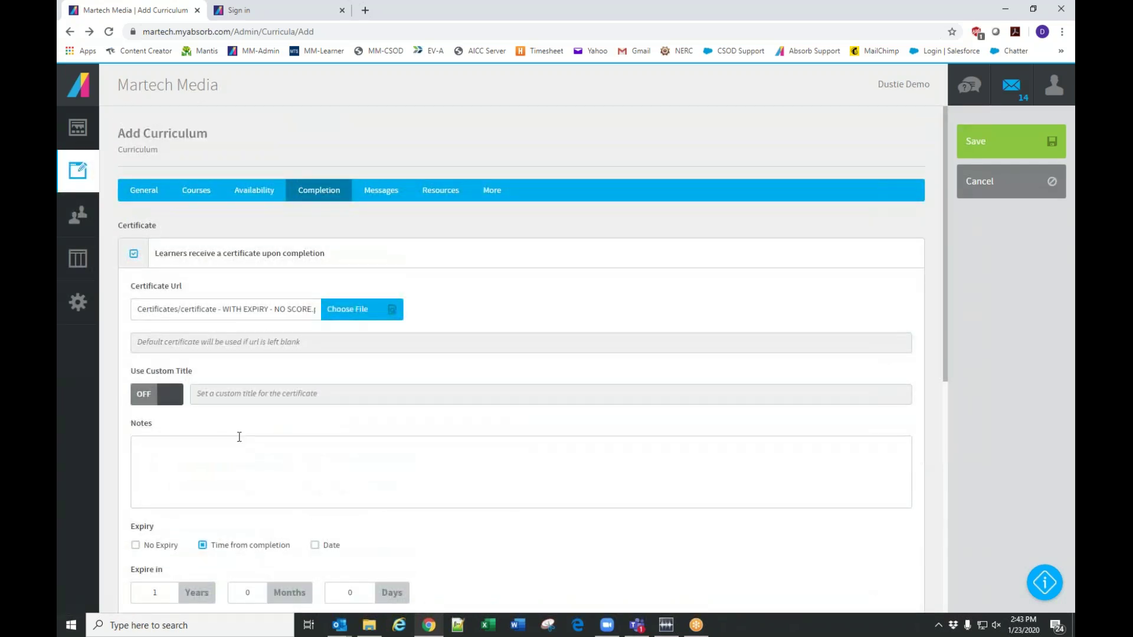
{"action": "left_click", "coordinate": [335, 317]}
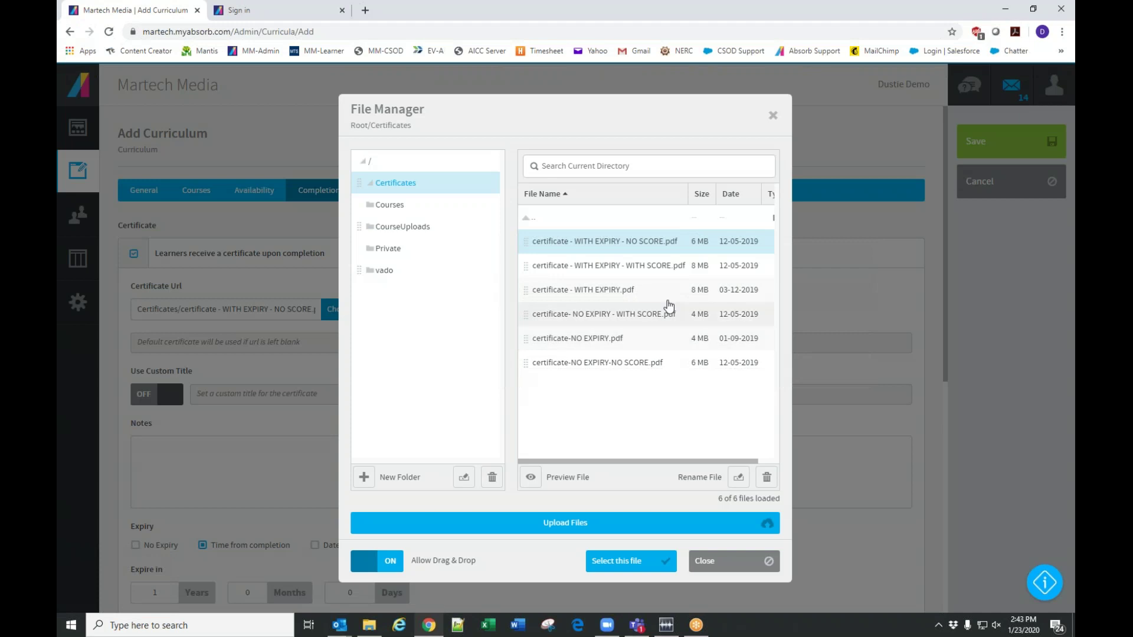
{"action": "left_click", "coordinate": [600, 248]}
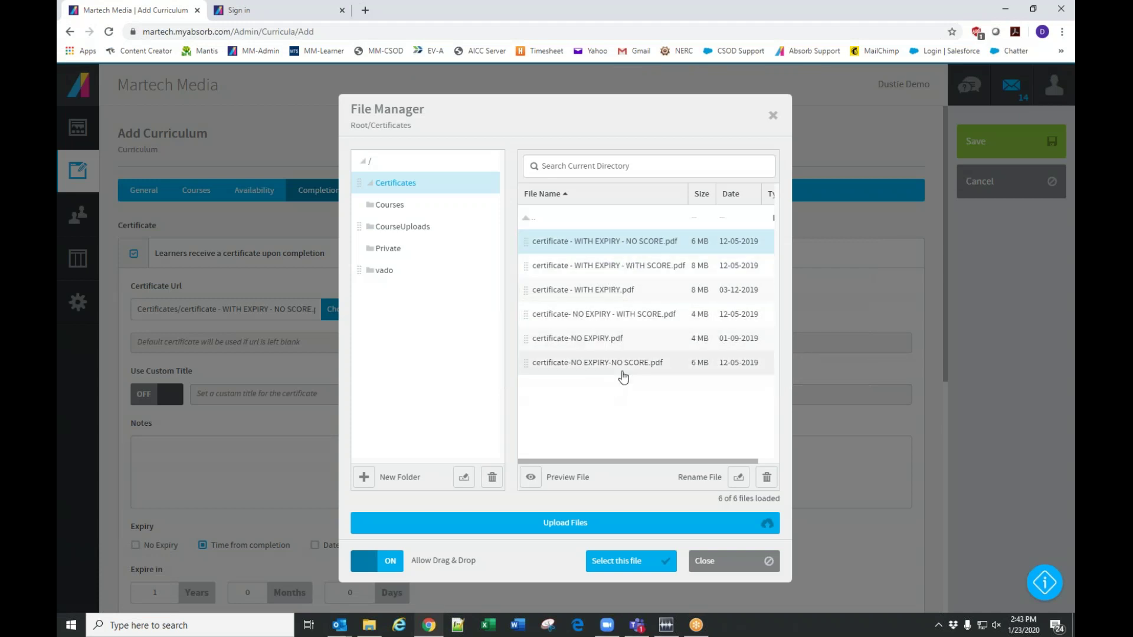
{"action": "left_click", "coordinate": [588, 367]}
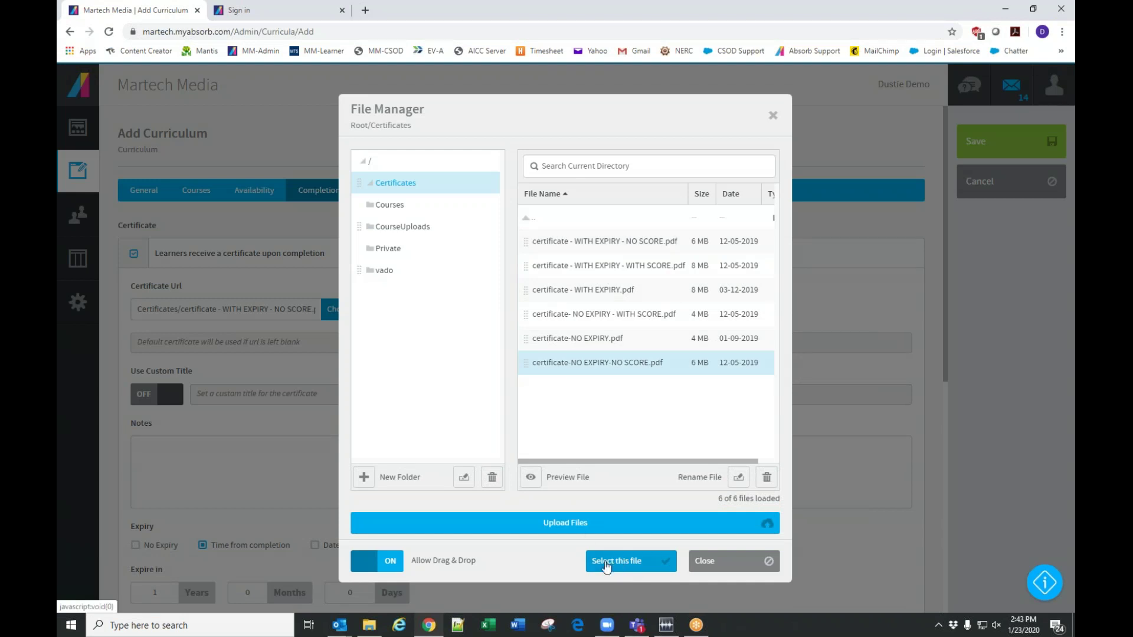
{"action": "left_click", "coordinate": [627, 564]}
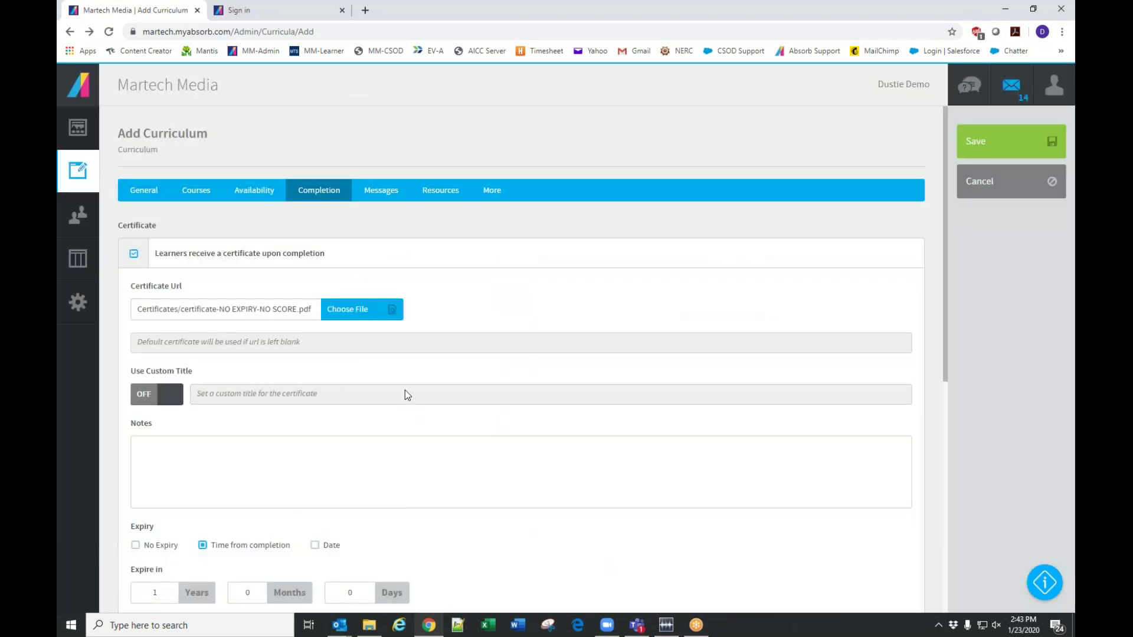
Preview the certificate, examine its learner name, course name and acquired date placeholders, and return to the curriculum form
{"action": "scroll", "coordinate": [405, 391], "scroll_direction": "down", "scroll_amount": 2}
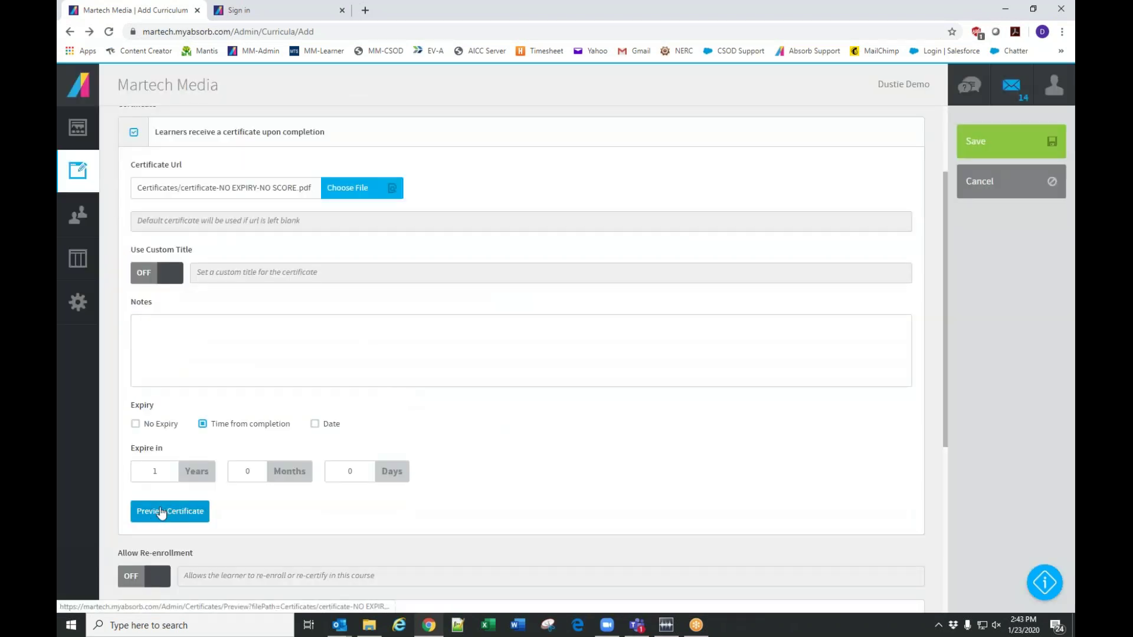
{"action": "left_click", "coordinate": [171, 515]}
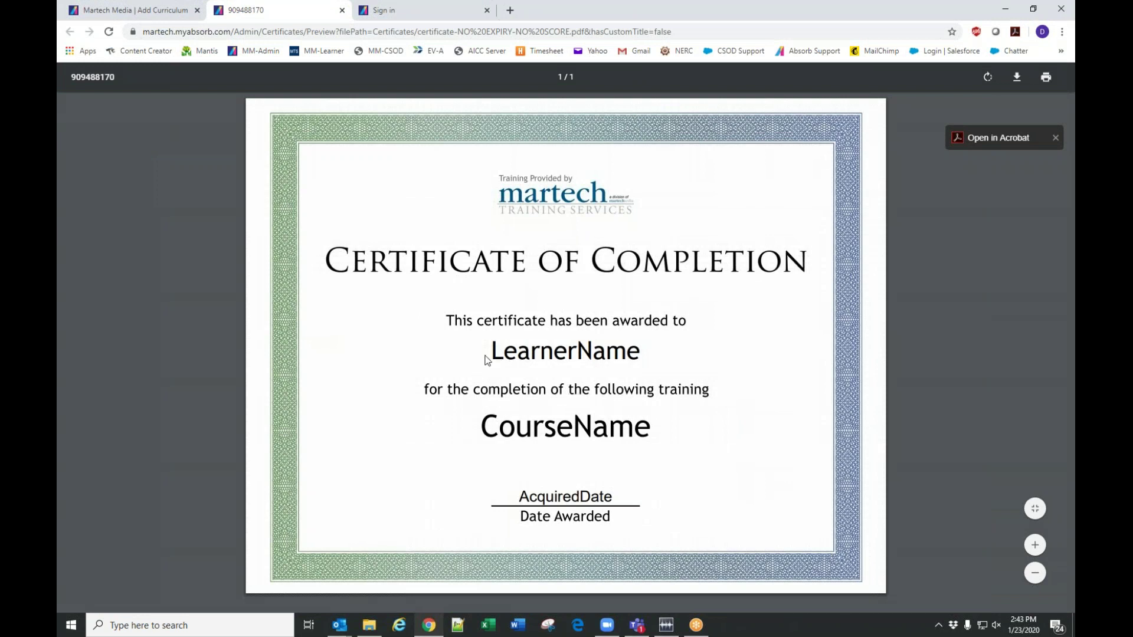
{"action": "left_click_drag", "start_coordinate": [487, 360], "coordinate": [641, 350]}
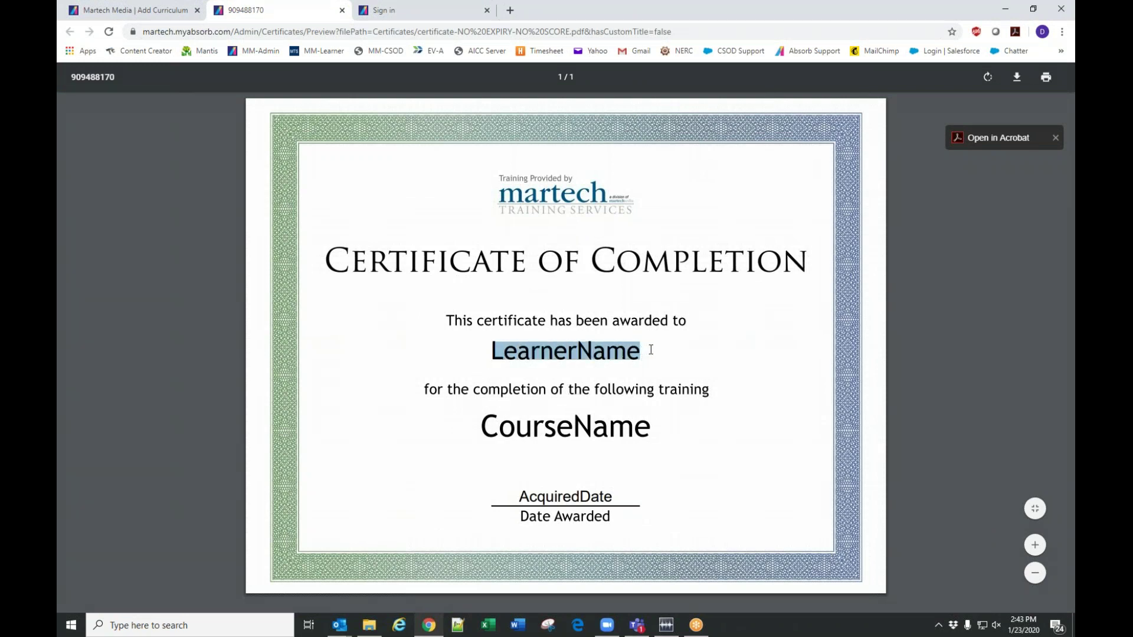
{"action": "left_click_drag", "start_coordinate": [483, 423], "coordinate": [650, 418]}
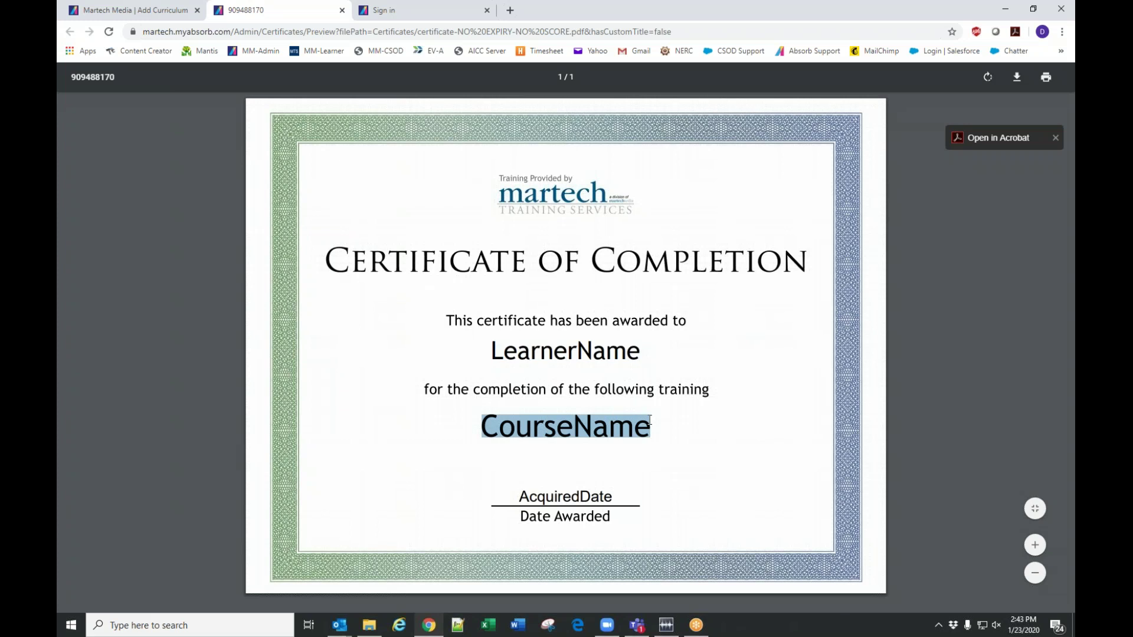
{"action": "left_click_drag", "start_coordinate": [520, 497], "coordinate": [613, 491]}
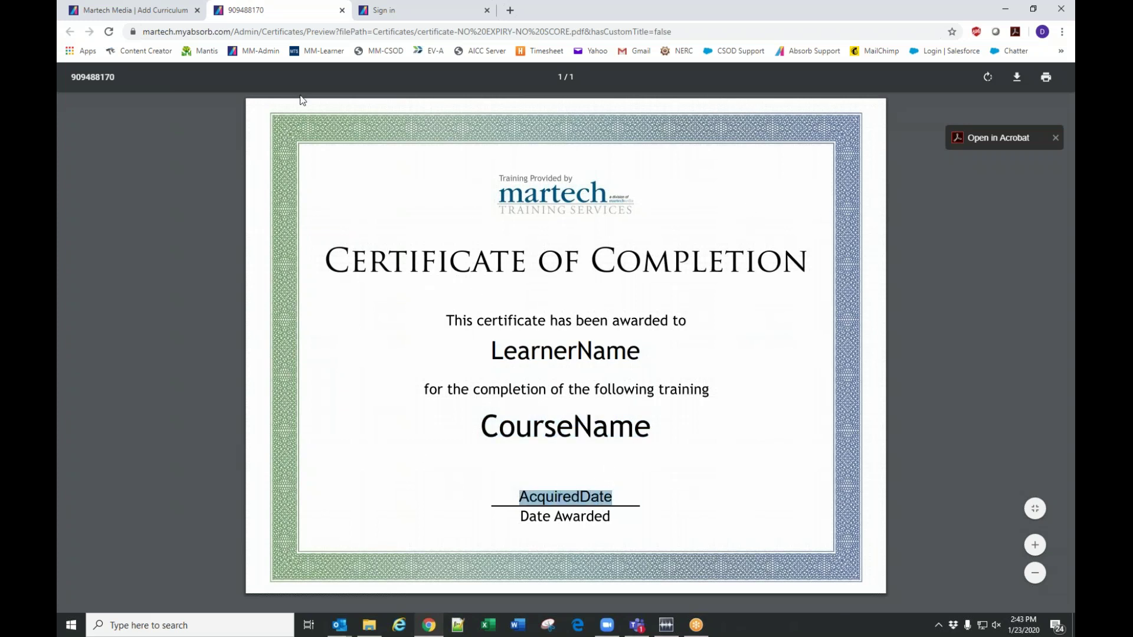
{"action": "left_click", "coordinate": [150, 16]}
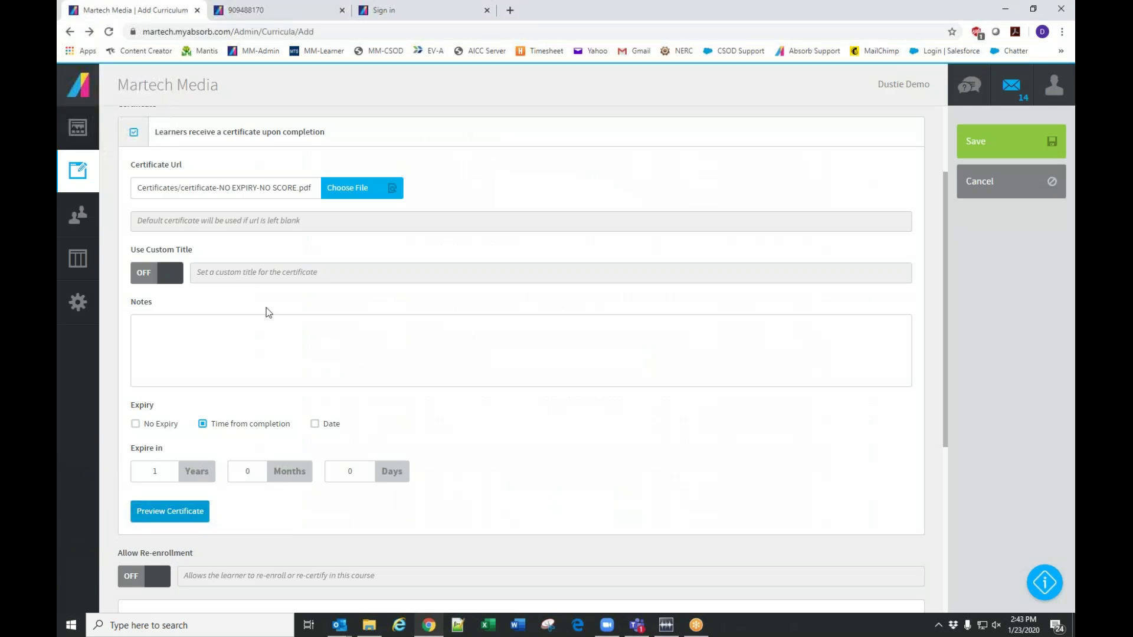
Look over the competency, credit and post-enrollment options, and examine the curriculum's email notification settings
{"action": "scroll", "coordinate": [409, 384], "scroll_direction": "down", "scroll_amount": 5}
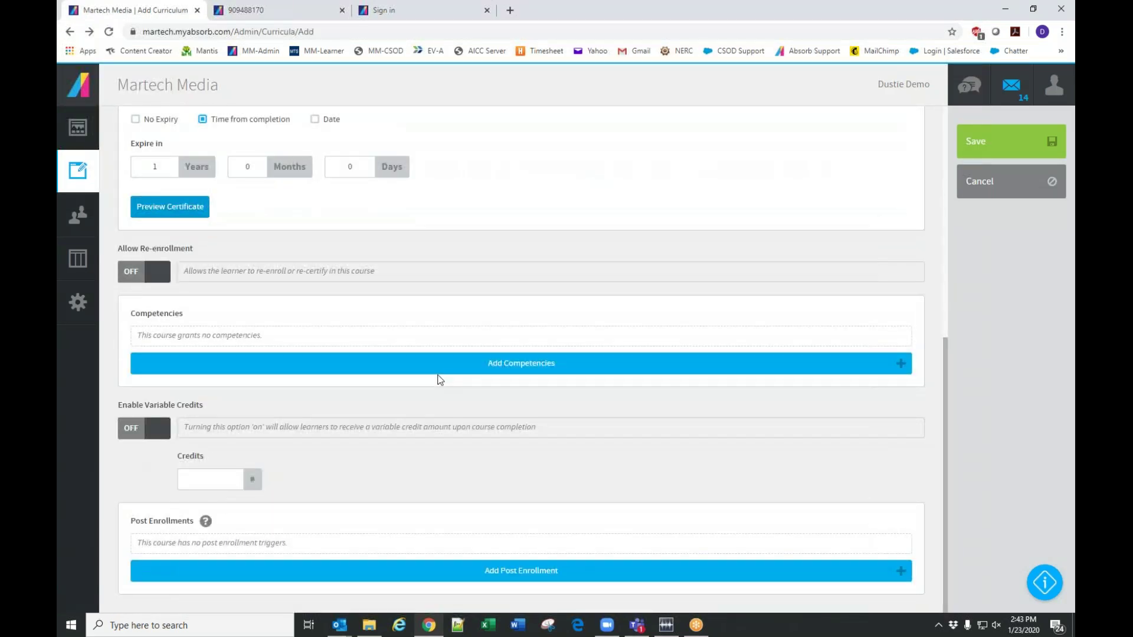
{"action": "scroll", "coordinate": [442, 395], "scroll_direction": "up", "scroll_amount": 7}
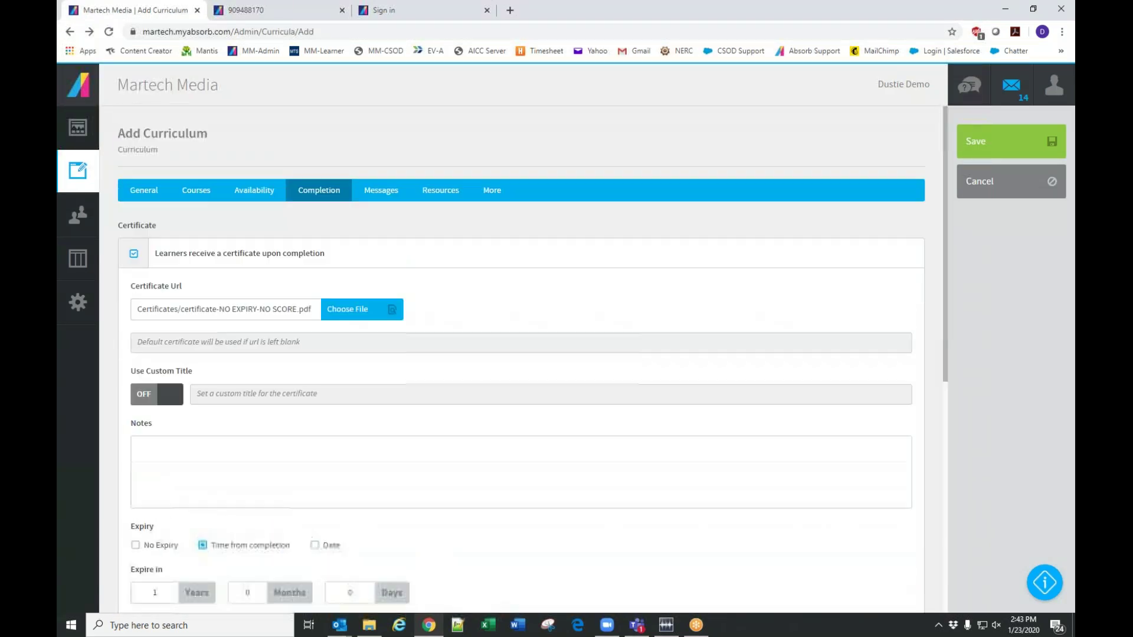
{"action": "left_click", "coordinate": [390, 197]}
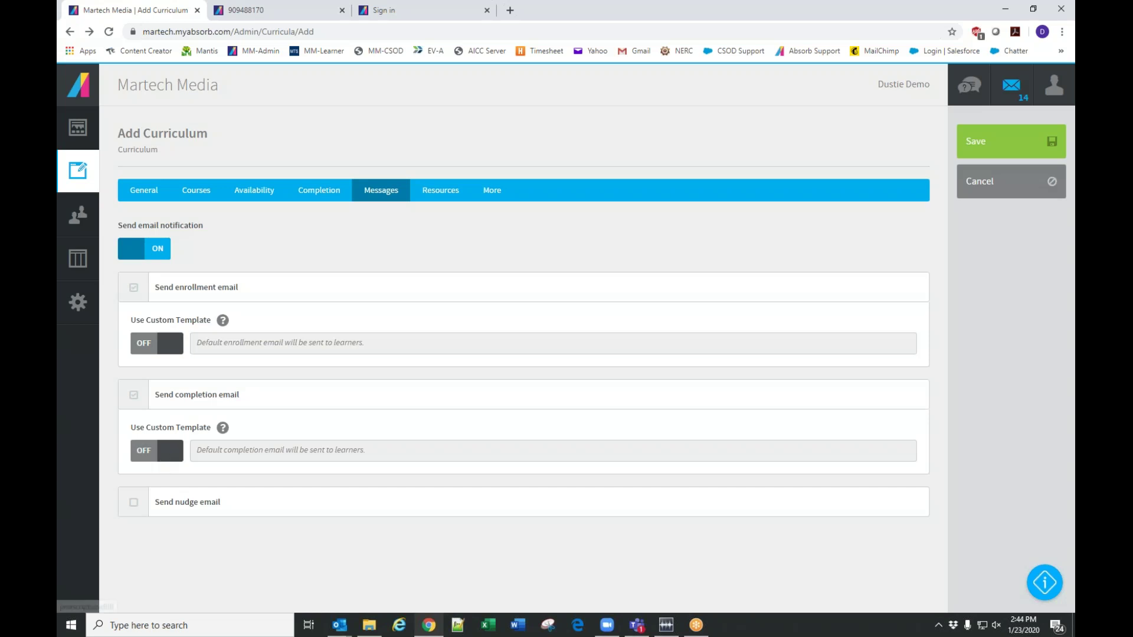
{"action": "left_click", "coordinate": [269, 200]}
{"action": "left_click", "coordinate": [319, 190]}
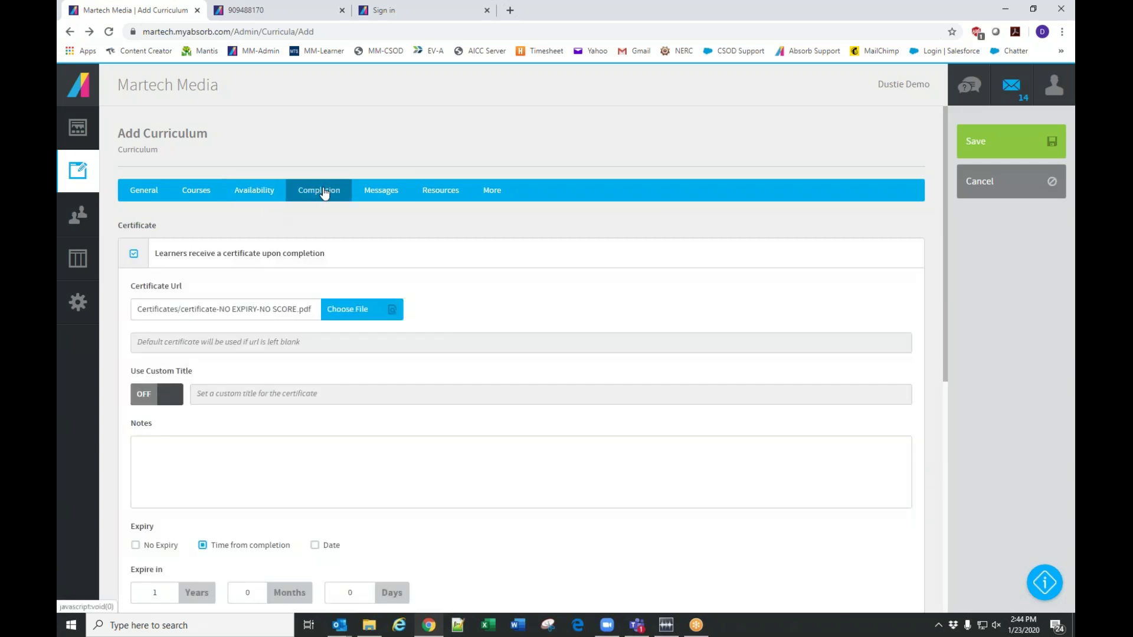
Leave the new curriculum without saving and return to the course list
{"action": "left_click", "coordinate": [1002, 187]}
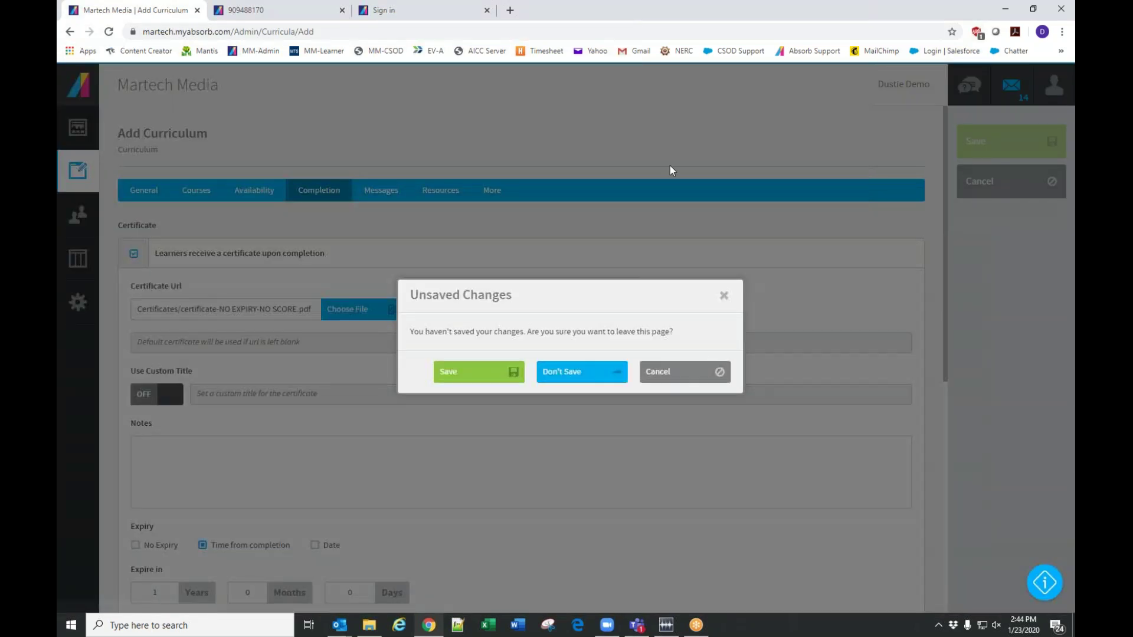
{"action": "left_click", "coordinate": [569, 375]}
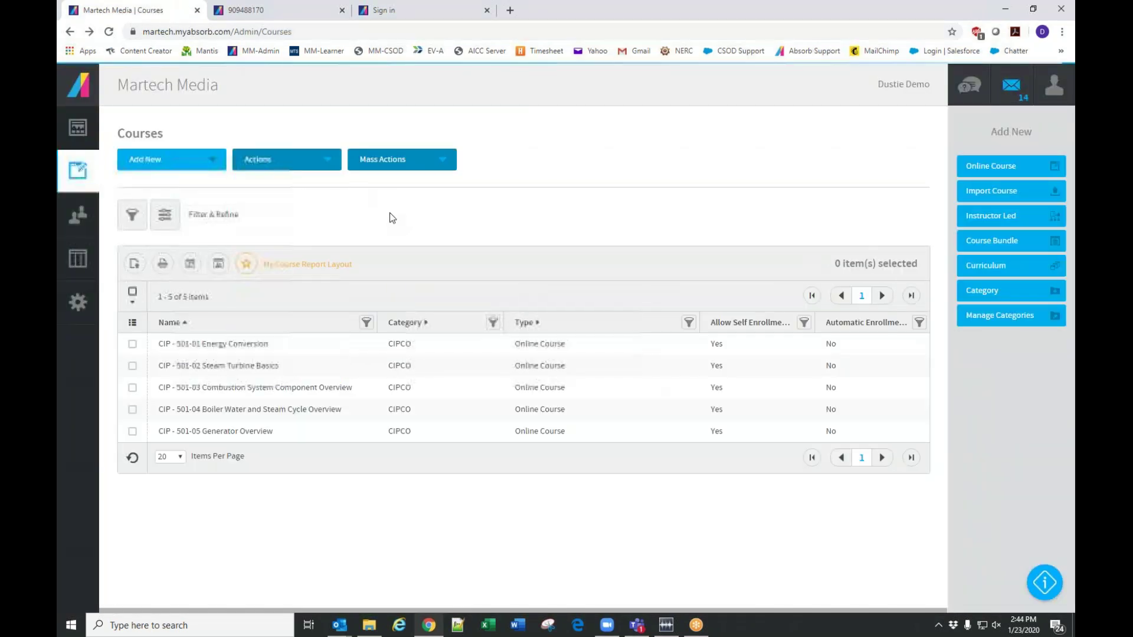
Start a new course bundle, look over its availability and messaging settings, and discard it without saving
{"action": "left_click", "coordinate": [172, 161]}
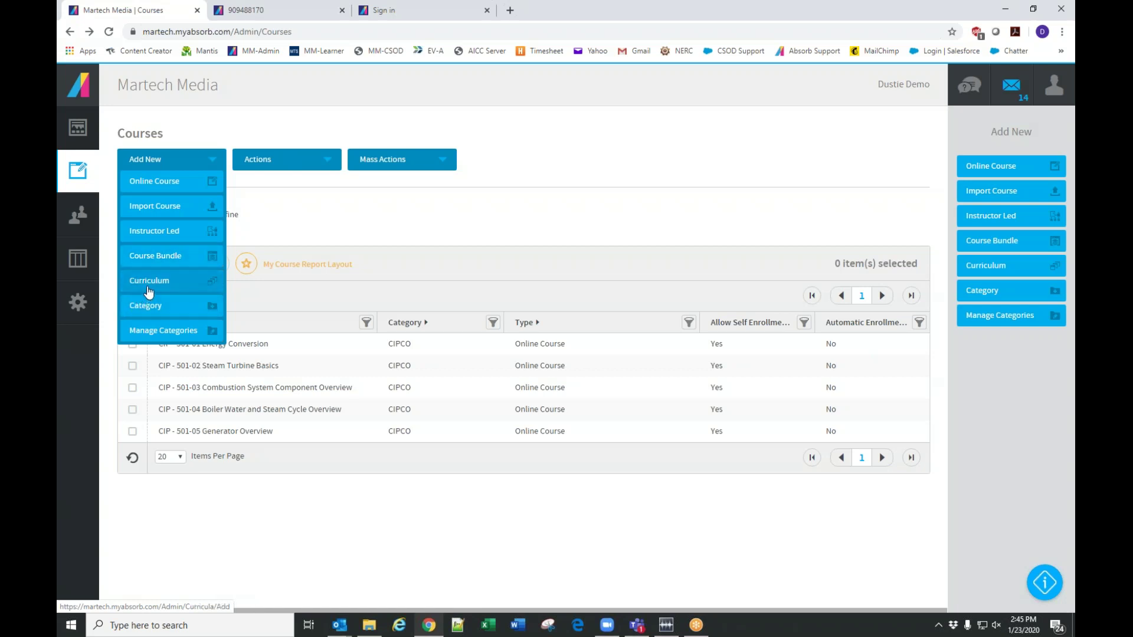
{"action": "left_click", "coordinate": [148, 253]}
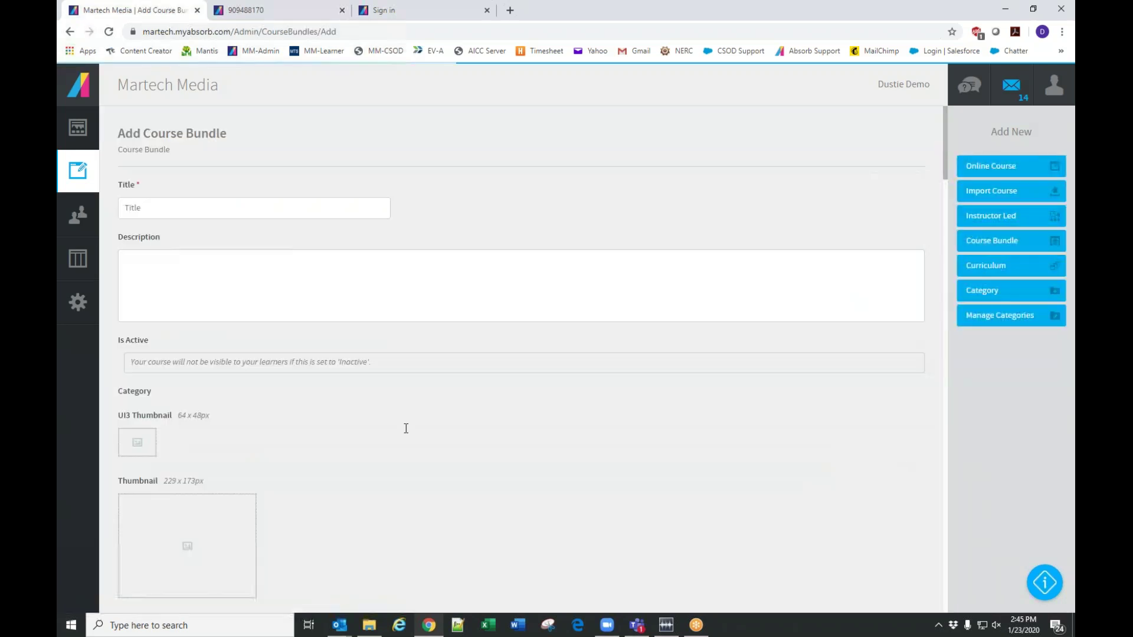
{"action": "left_click", "coordinate": [242, 197]}
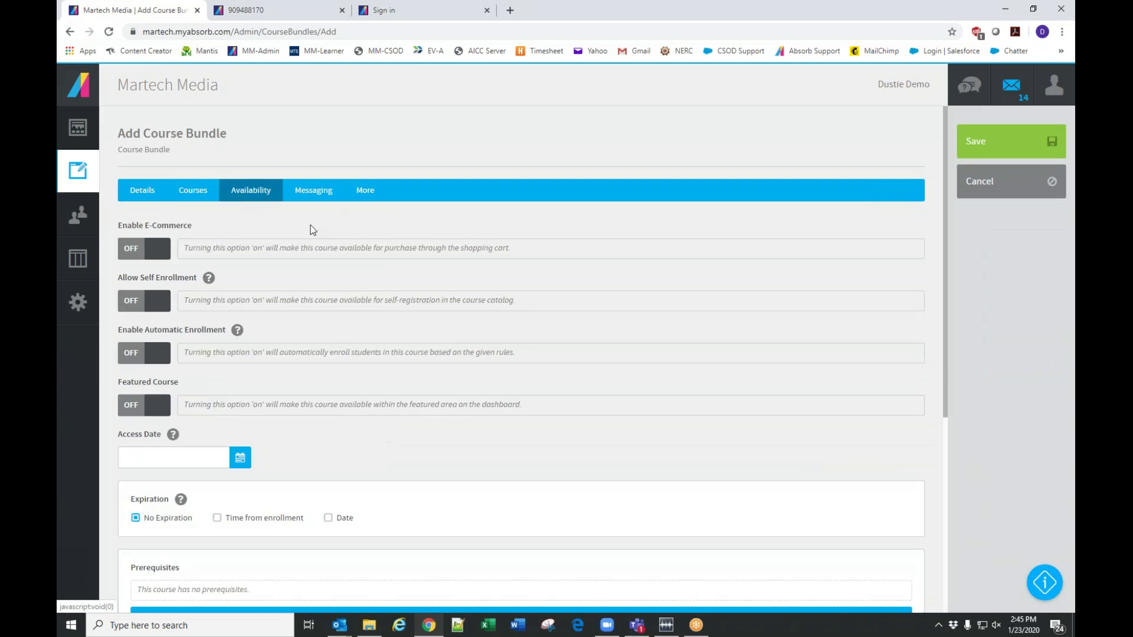
{"action": "left_click", "coordinate": [321, 204]}
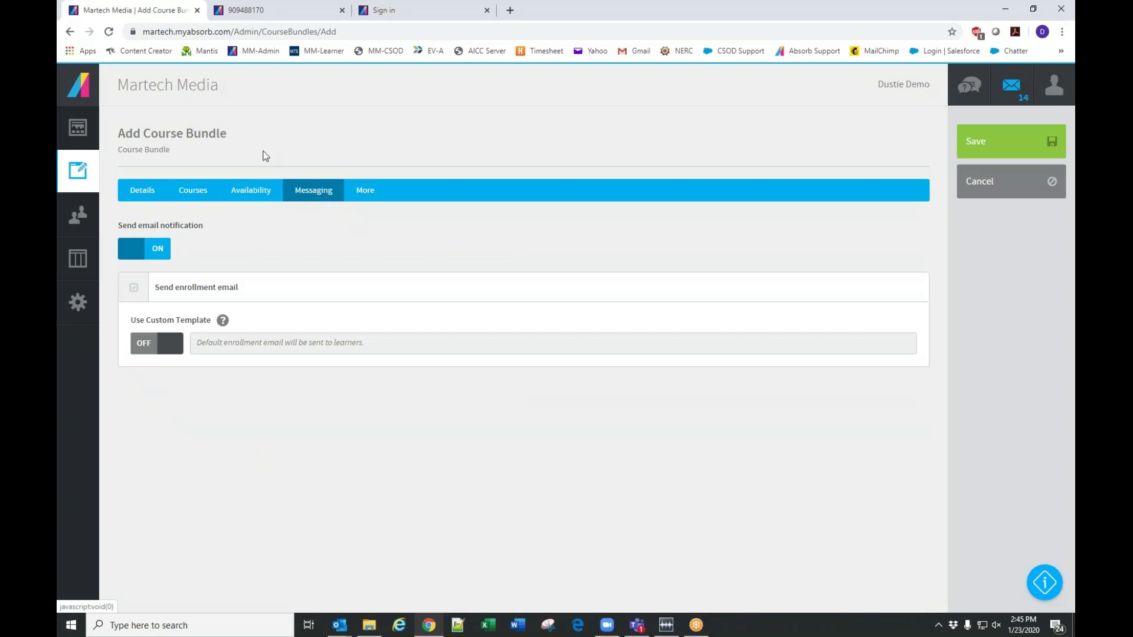
{"action": "left_click", "coordinate": [1017, 188]}
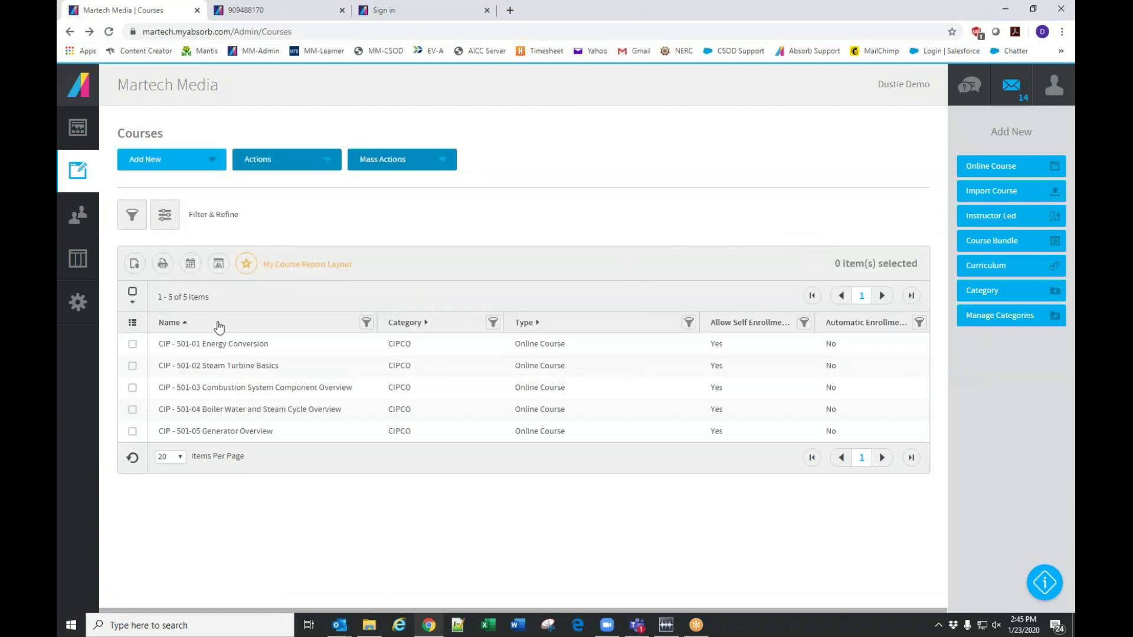
{"action": "left_click", "coordinate": [131, 163]}
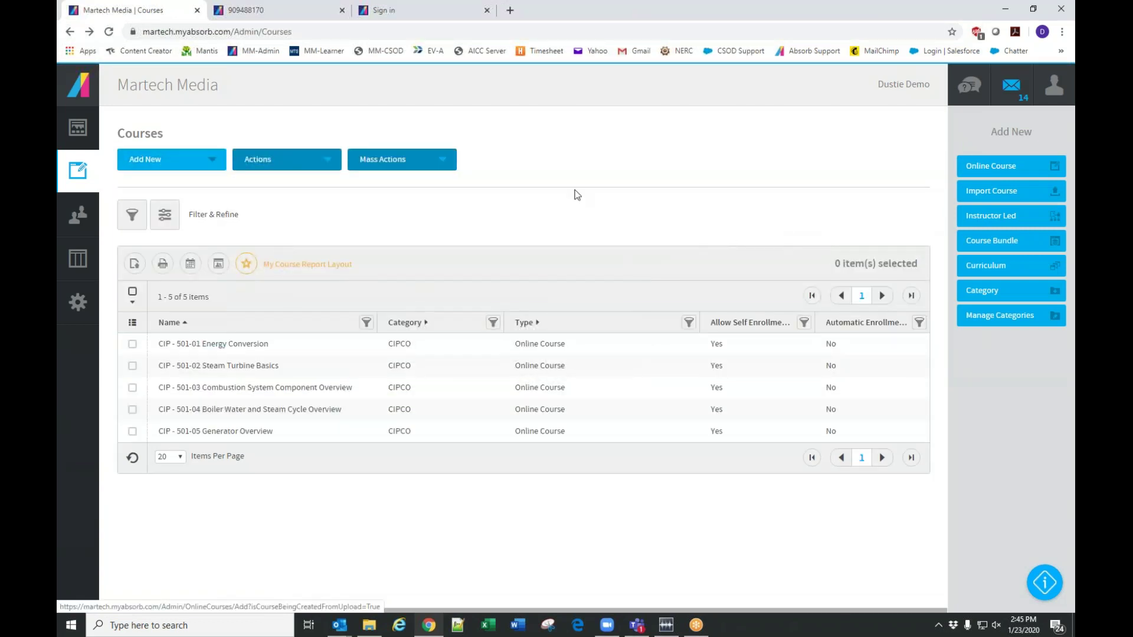
Open the Learner Activity report, select the demo learner's row, and examine the enrollment, completion, credit and time spent figures
{"action": "left_click", "coordinate": [83, 268]}
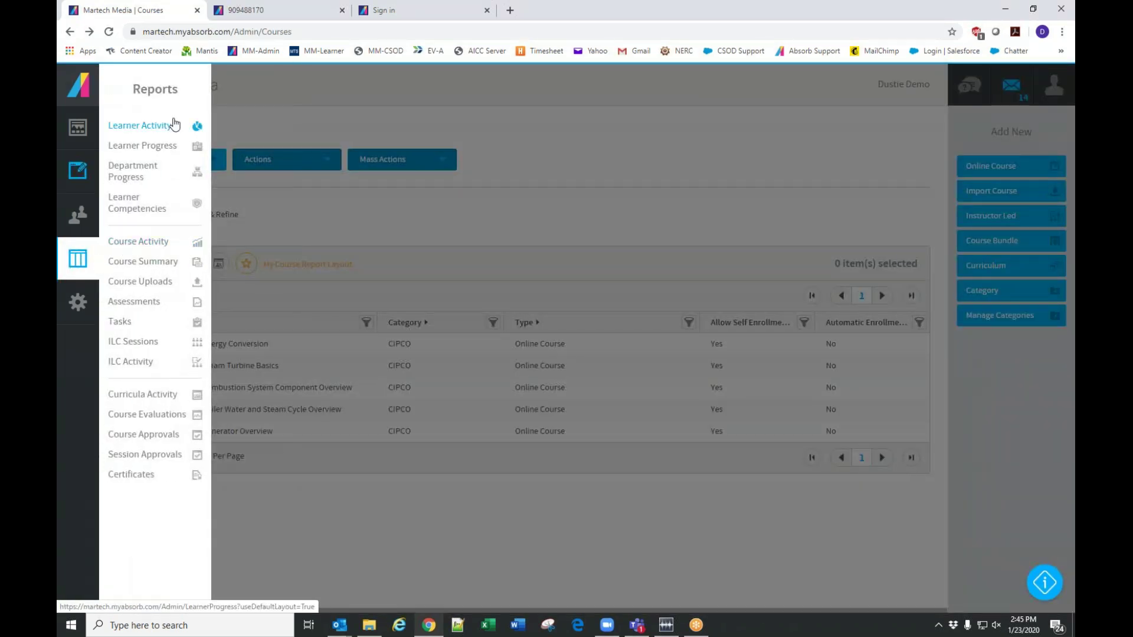
{"action": "left_click", "coordinate": [150, 126]}
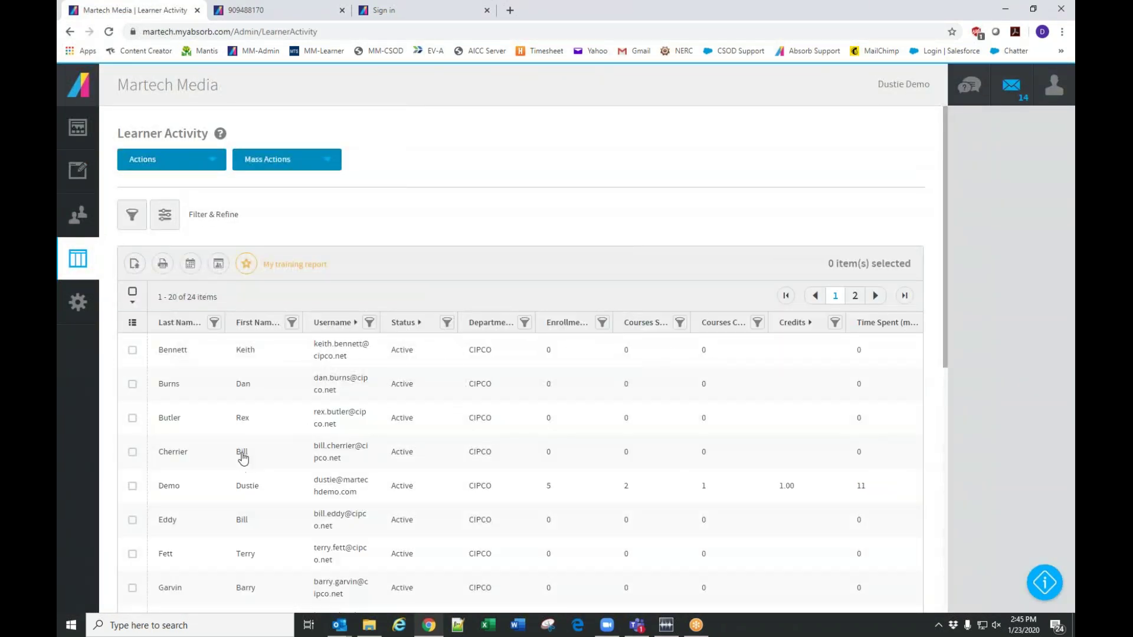
{"action": "scroll", "coordinate": [528, 422], "scroll_direction": "down", "scroll_amount": 2}
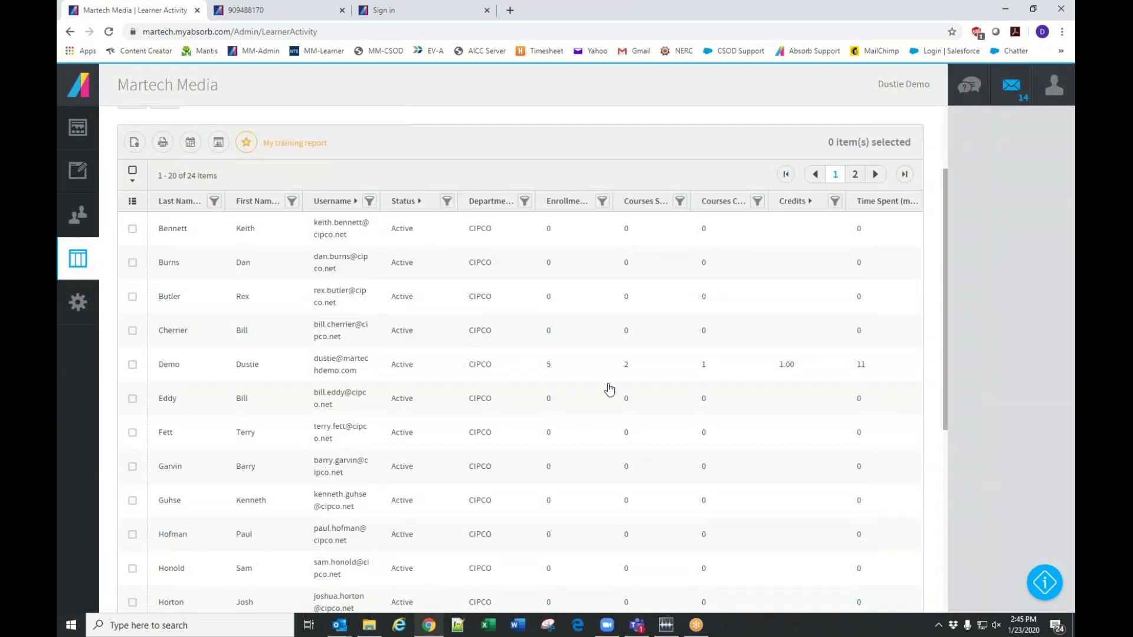
{"action": "left_click", "coordinate": [348, 373]}
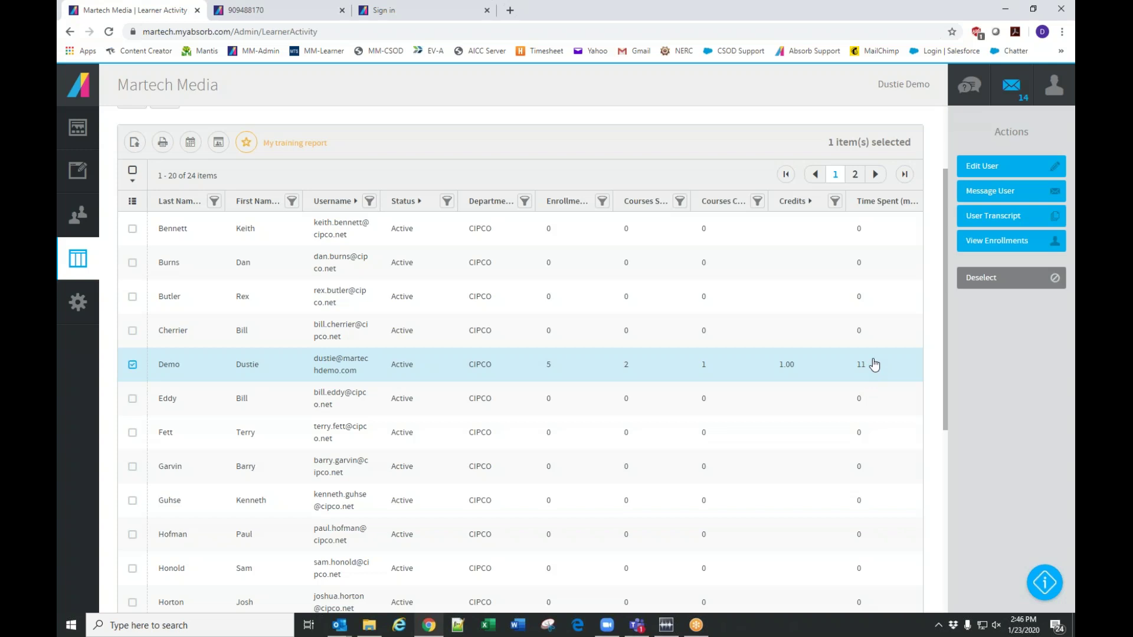
{"action": "scroll", "coordinate": [874, 364], "scroll_direction": "down", "scroll_amount": 6}
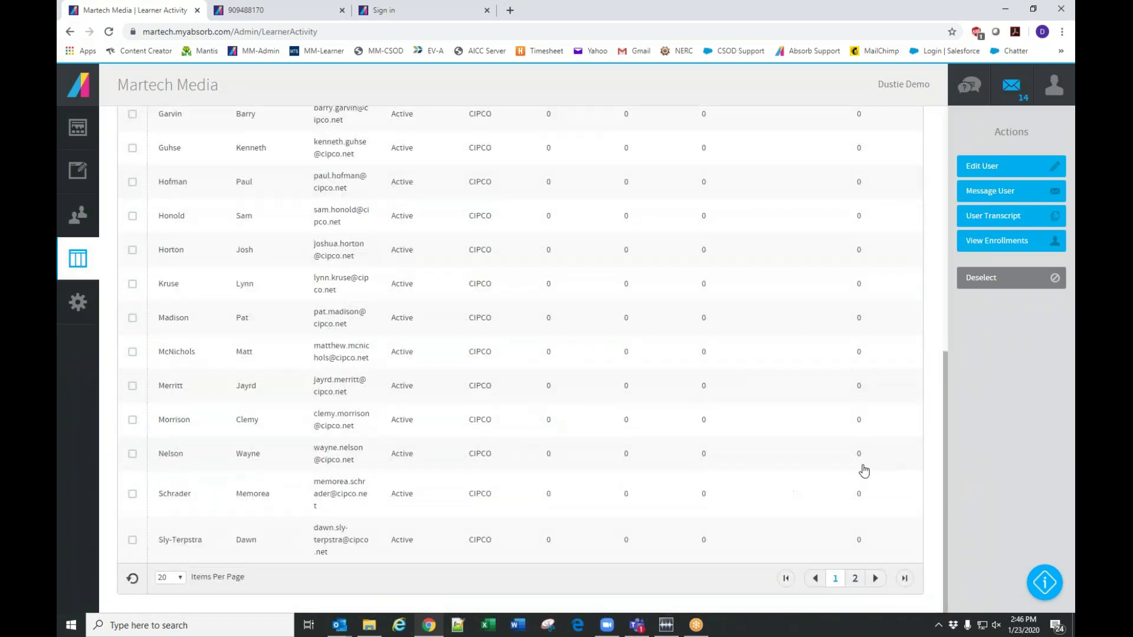
{"action": "scroll", "coordinate": [864, 470], "scroll_direction": "up", "scroll_amount": 8}
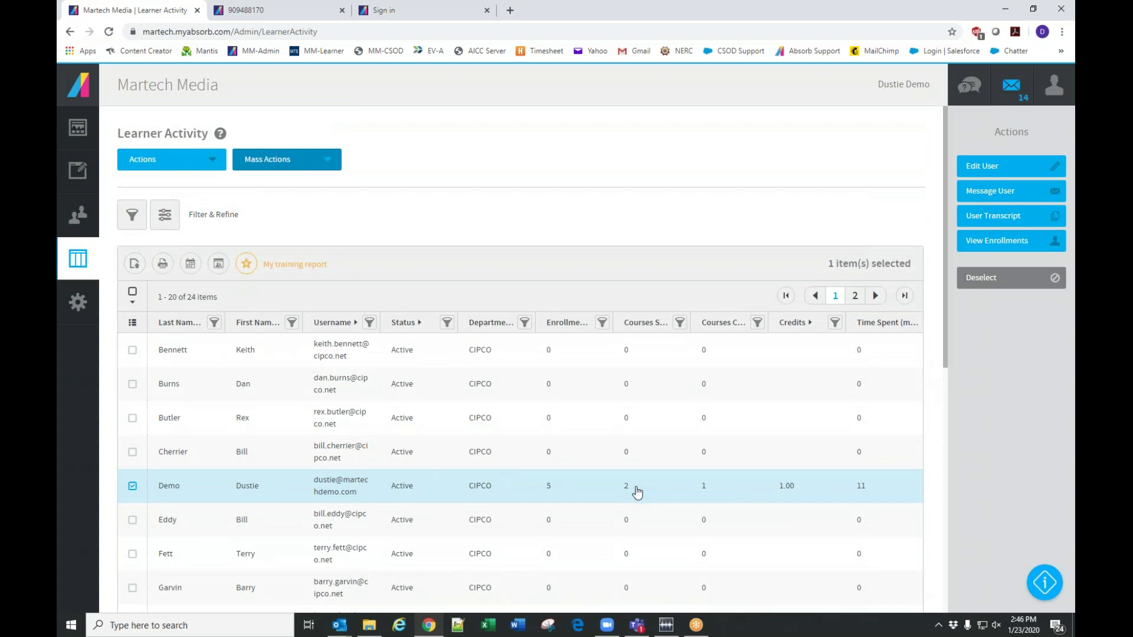
Open the Learner Progress report and select the demo learner's row to examine its progress and average score
{"action": "left_click", "coordinate": [79, 258]}
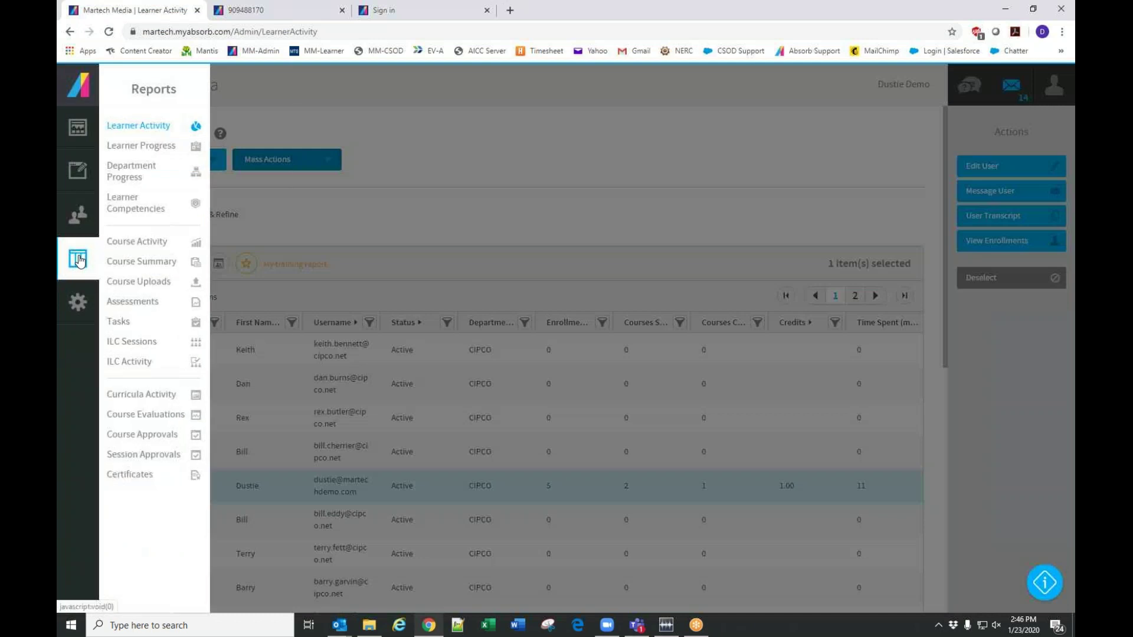
{"action": "left_click", "coordinate": [130, 147]}
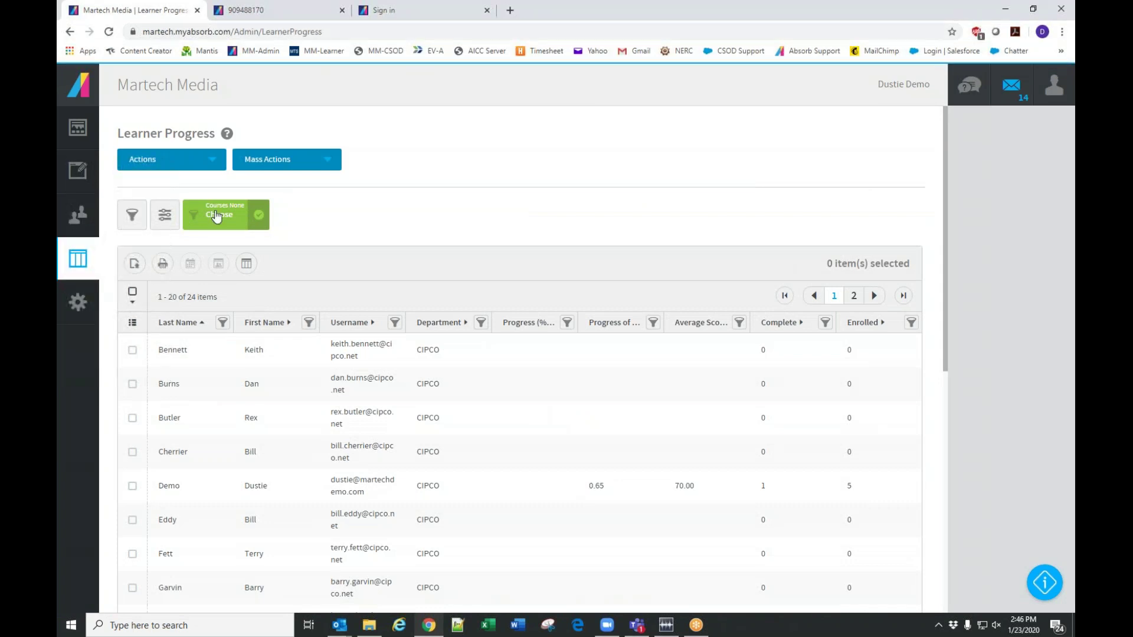
{"action": "scroll", "coordinate": [615, 435], "scroll_direction": "down", "scroll_amount": 3}
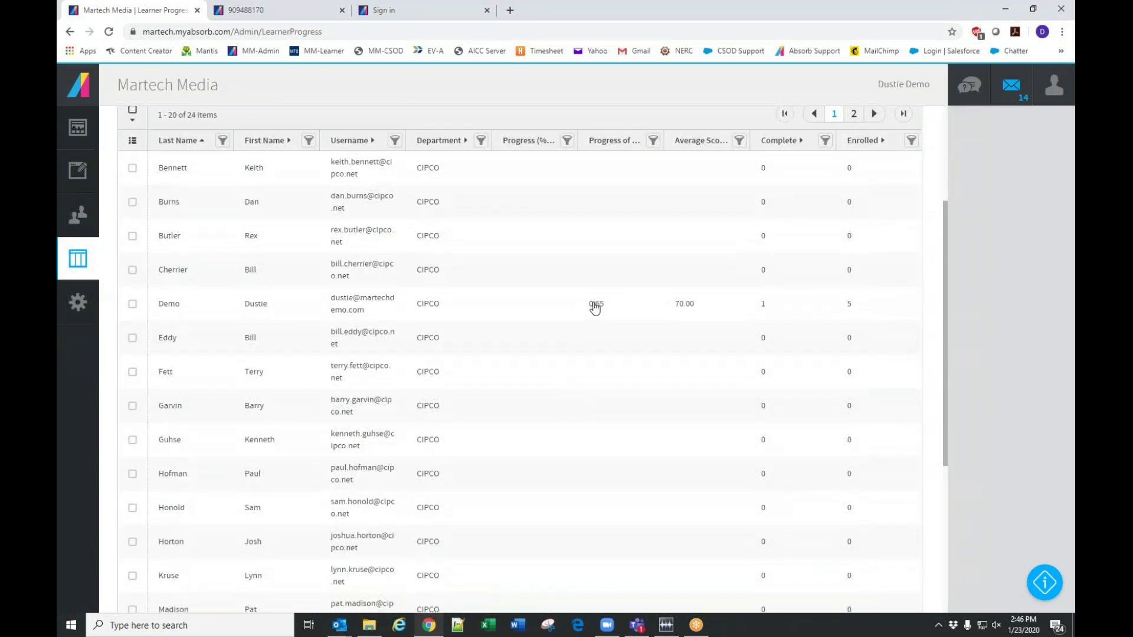
{"action": "left_click", "coordinate": [595, 307]}
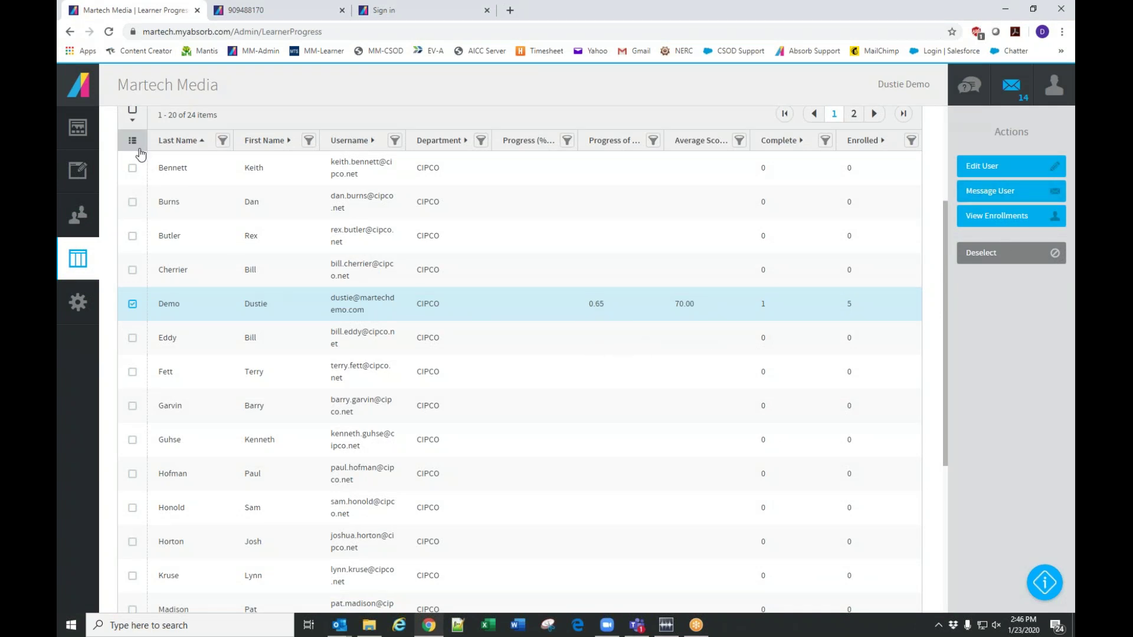
Look over the columns available for display in the Learner Progress report
{"action": "scroll", "coordinate": [139, 154], "scroll_direction": "up", "scroll_amount": 2}
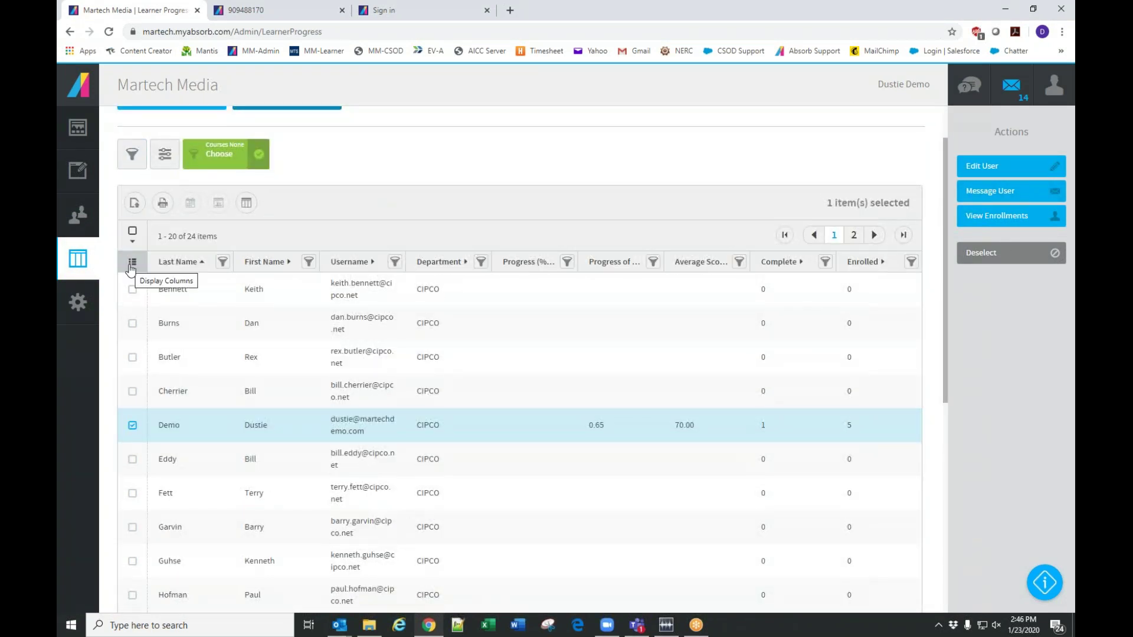
{"action": "left_click", "coordinate": [131, 265]}
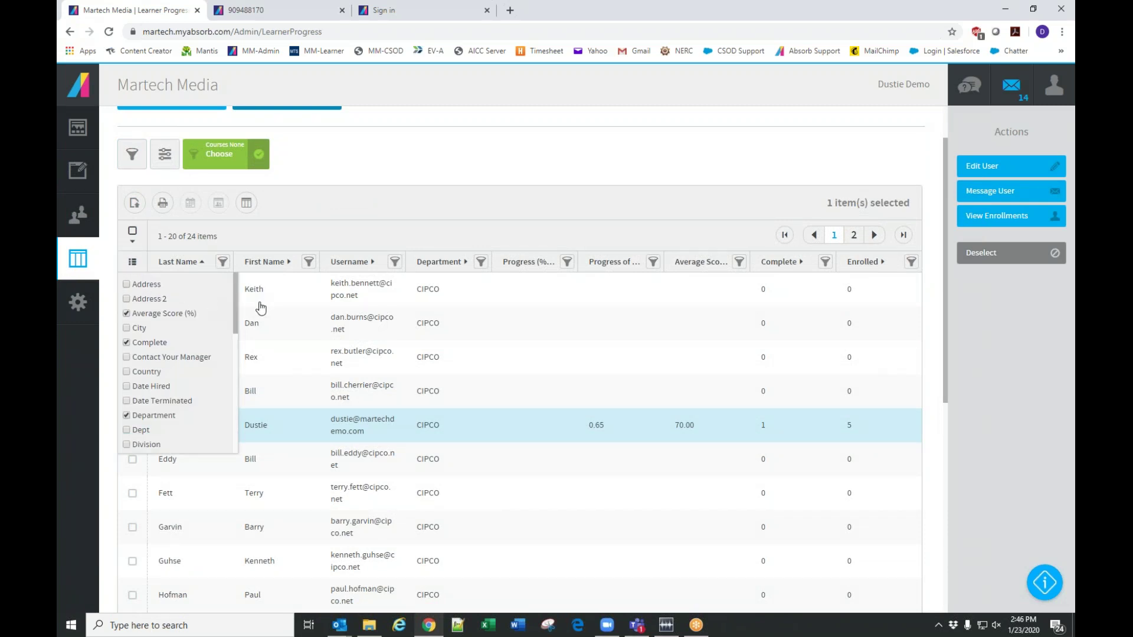
{"action": "left_click_drag", "start_coordinate": [244, 311], "coordinate": [224, 231]}
Filter the Learner Progress report by the course "CIP - 501-01 Energy Conversion" and look through the learner rows
{"action": "left_click", "coordinate": [234, 156]}
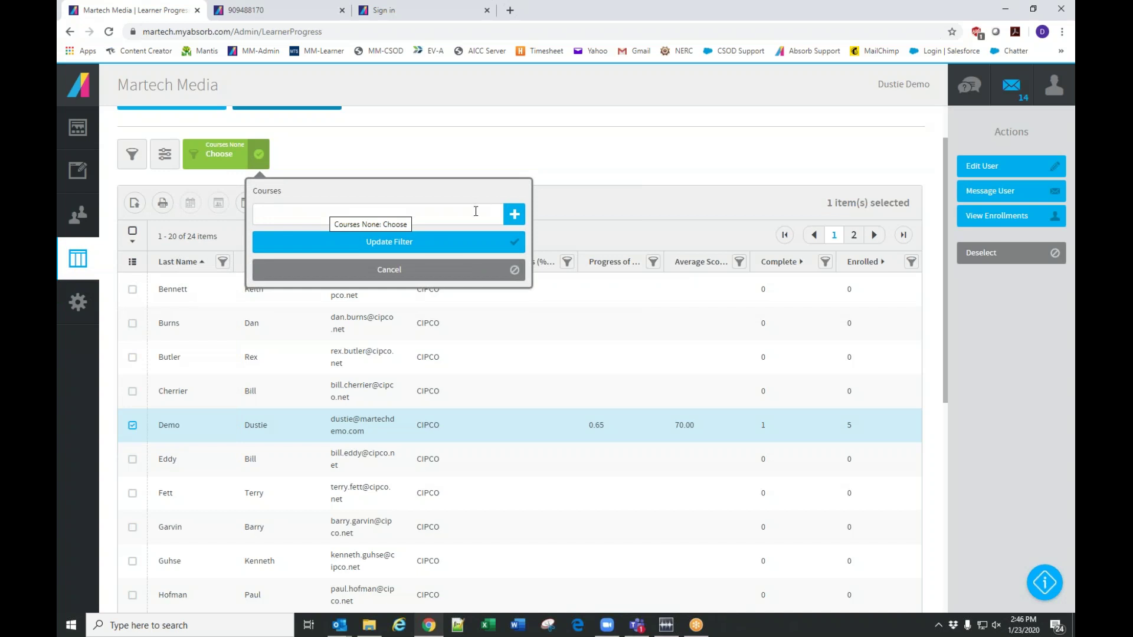
{"action": "type", "text": "501"}
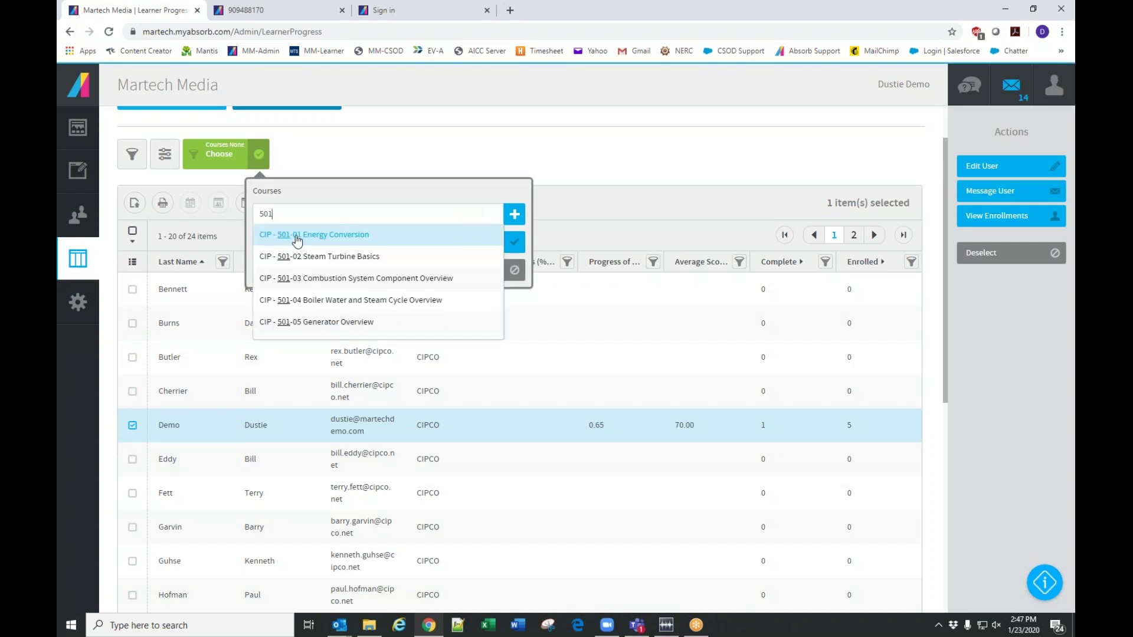
{"action": "left_click", "coordinate": [296, 236]}
{"action": "left_click", "coordinate": [392, 242]}
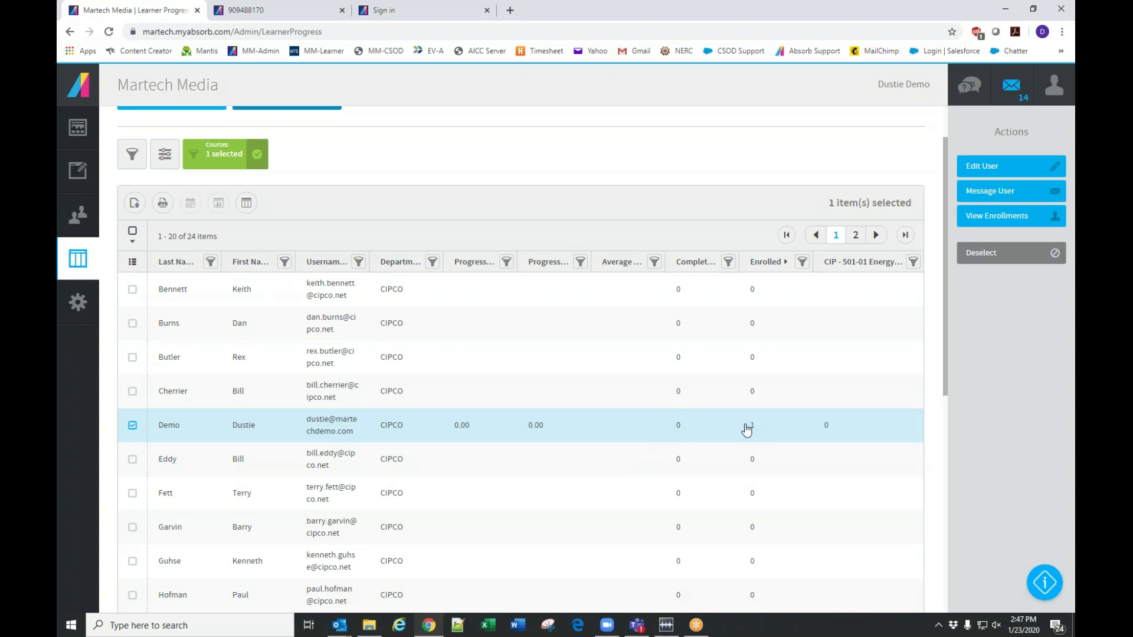
{"action": "scroll", "coordinate": [714, 412], "scroll_direction": "down", "scroll_amount": 7}
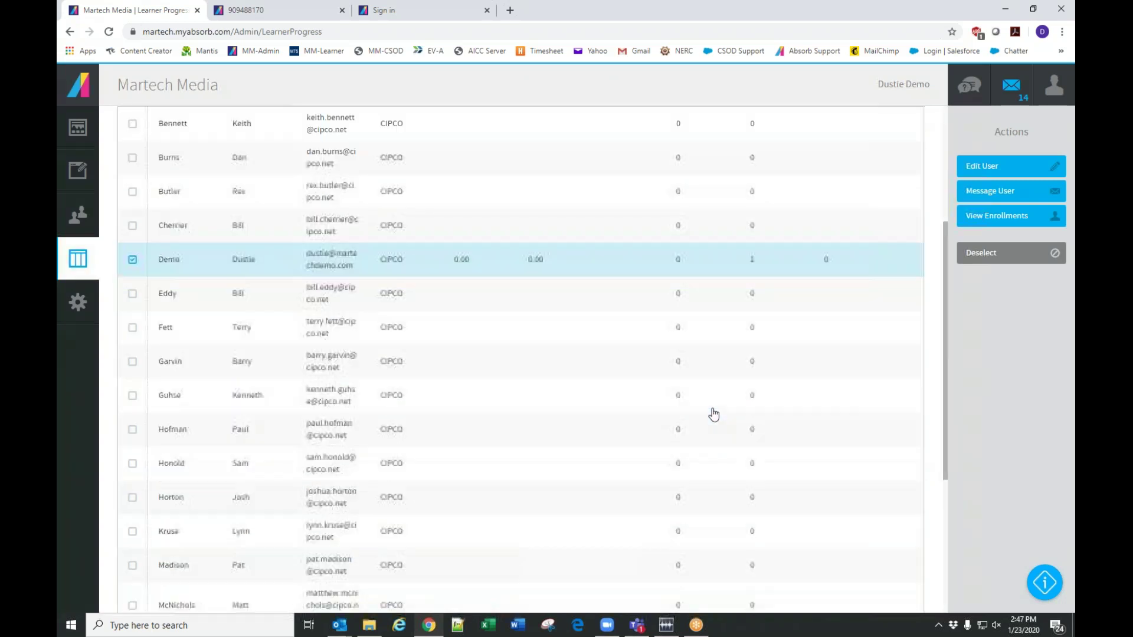
{"action": "scroll", "coordinate": [711, 489], "scroll_direction": "up", "scroll_amount": 7}
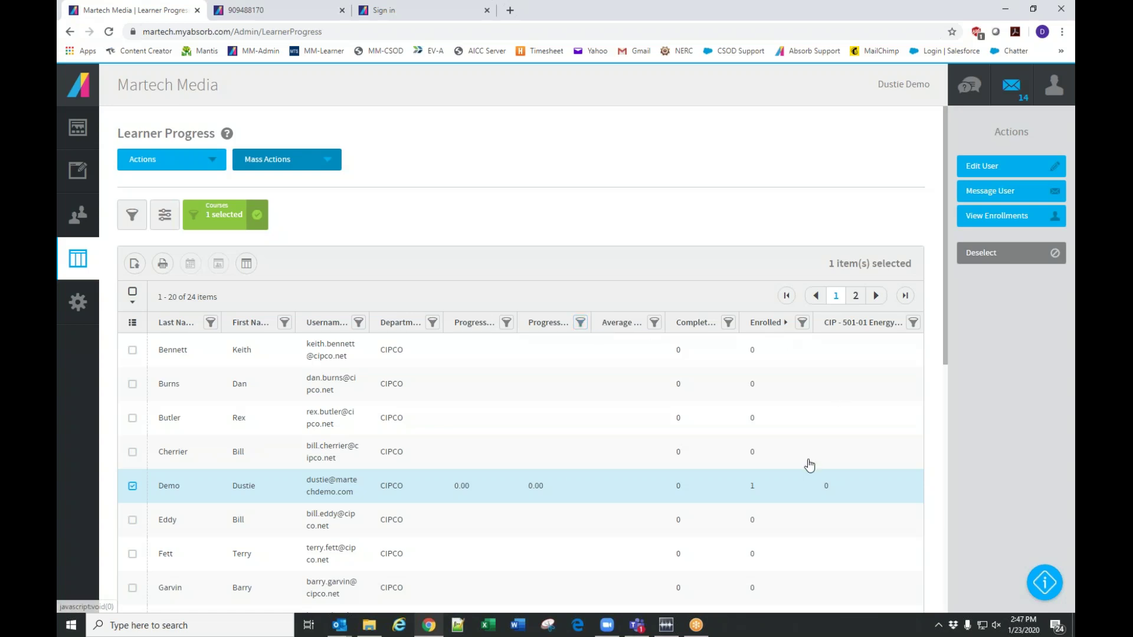
Add a filter that limits the report to learners whose Enrolled value equals 1
{"action": "left_click", "coordinate": [803, 331]}
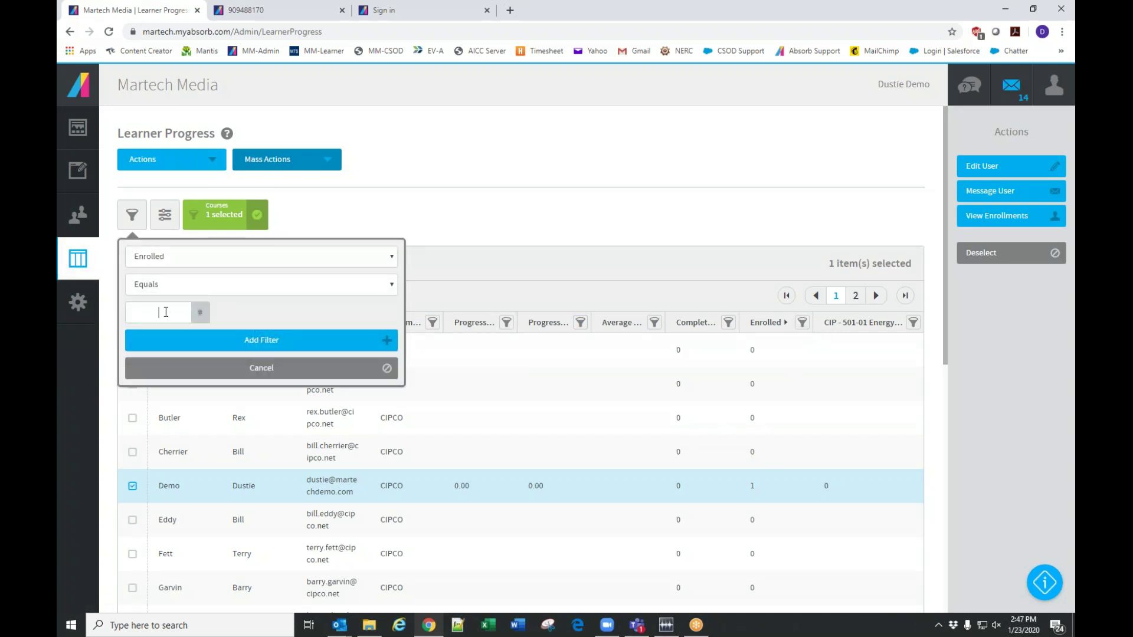
{"action": "left_click", "coordinate": [265, 340]}
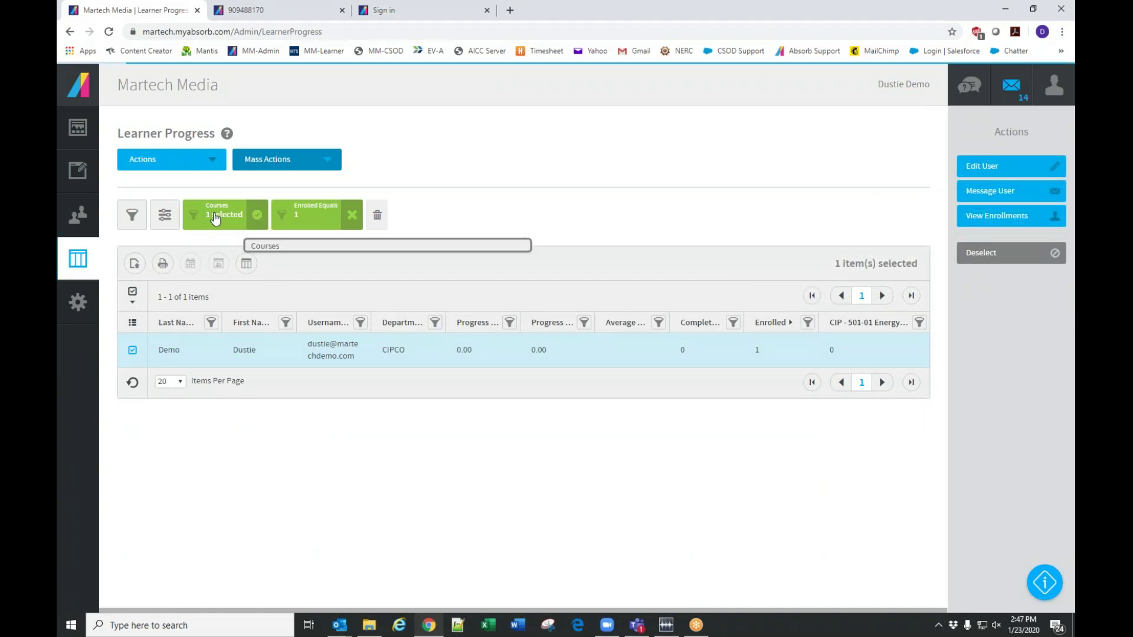
{"action": "left_click", "coordinate": [538, 233]}
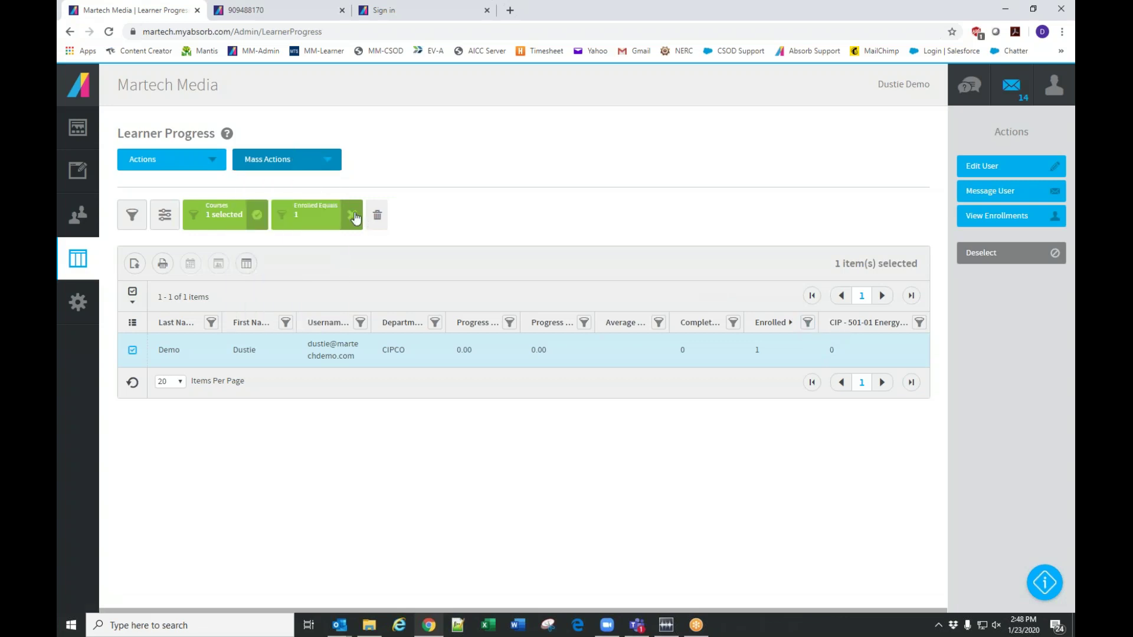
Deselect the learner and remove the Enrolled filter, leaving the course filter as it is
{"action": "left_click", "coordinate": [1019, 263]}
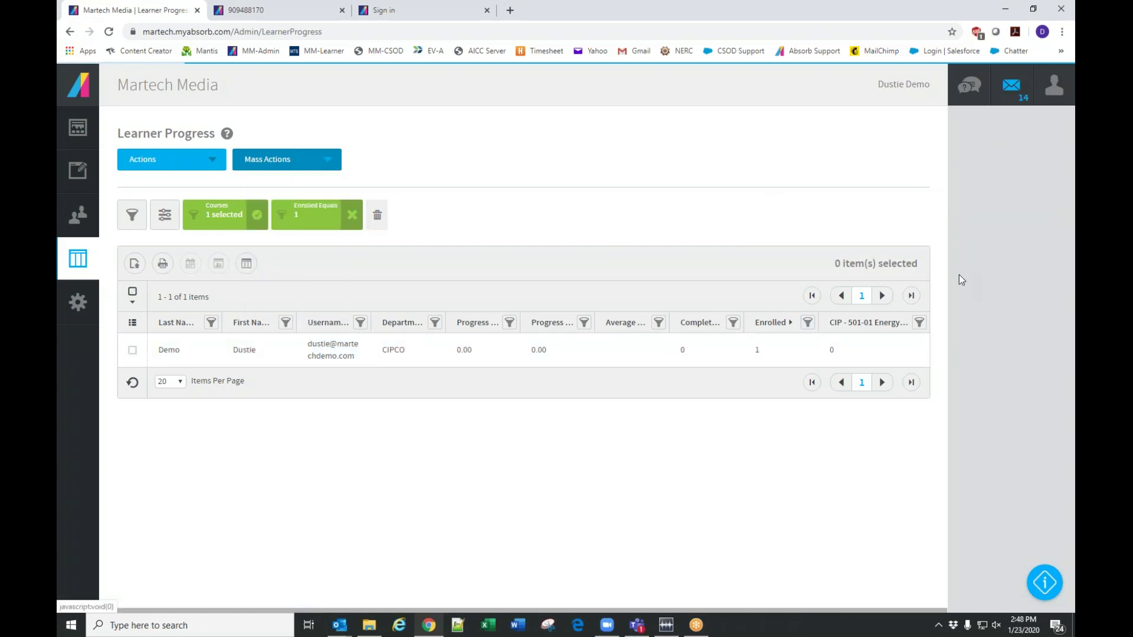
{"action": "left_click", "coordinate": [351, 216]}
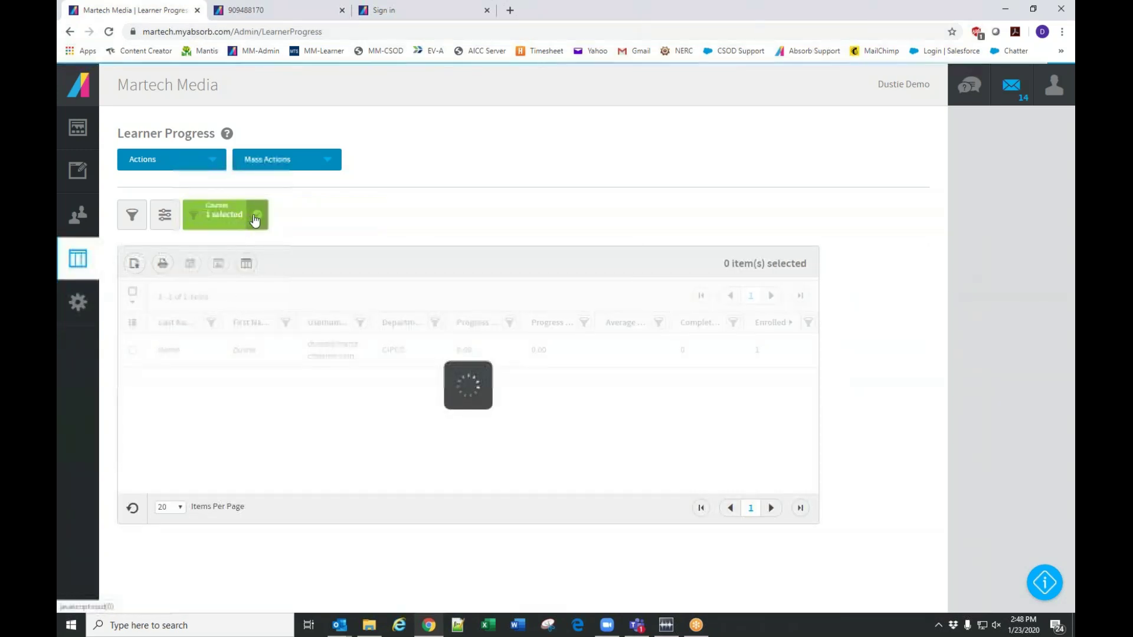
{"action": "left_click", "coordinate": [235, 217]}
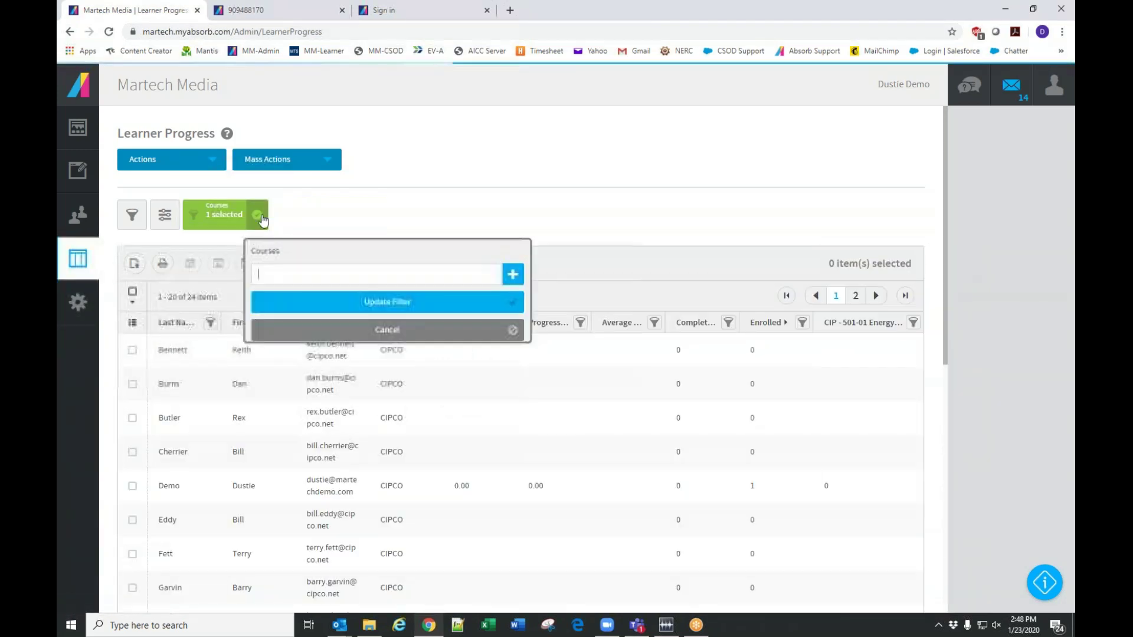
{"action": "left_click", "coordinate": [409, 330]}
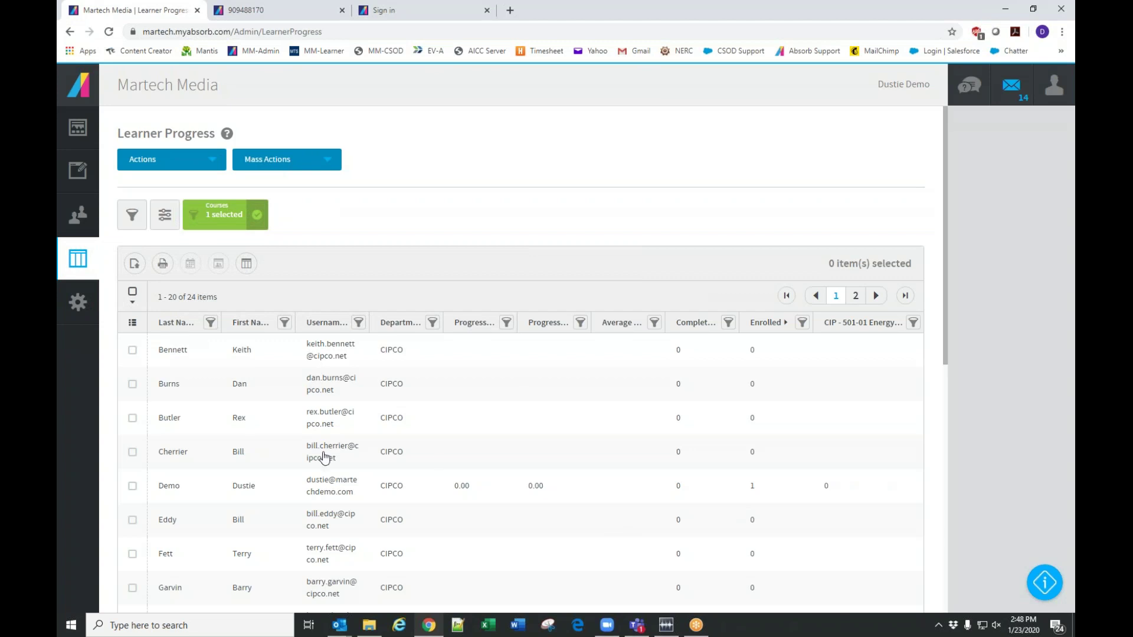
Look through the full learner list and filter the report again to Enrolled equals 1
{"action": "scroll", "coordinate": [440, 444], "scroll_direction": "down", "scroll_amount": 6}
{"action": "scroll", "coordinate": [455, 444], "scroll_direction": "up", "scroll_amount": 6}
{"action": "left_click", "coordinate": [801, 323]}
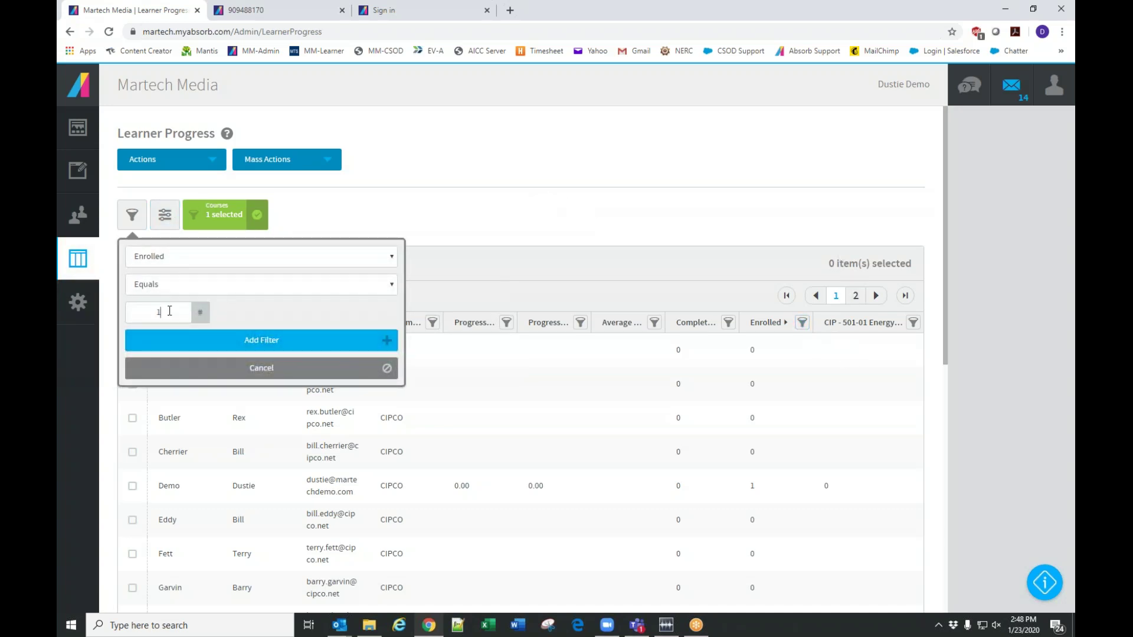
{"action": "type", "text": "1"}
{"action": "left_click", "coordinate": [236, 341]}
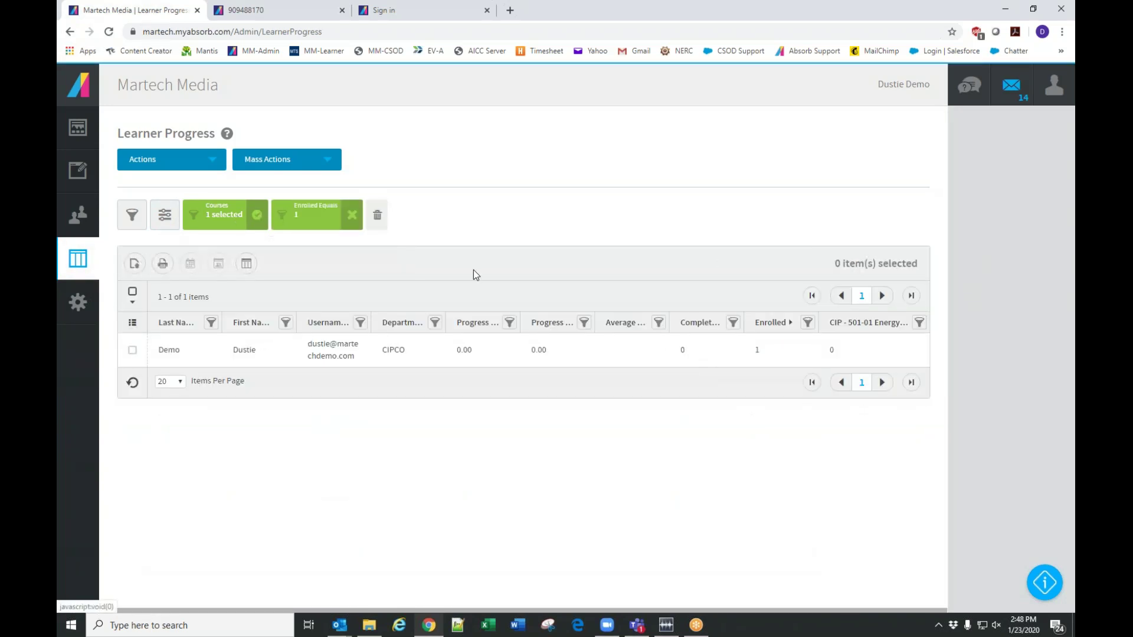
{"action": "left_click", "coordinate": [279, 157]}
{"action": "left_click", "coordinate": [280, 156]}
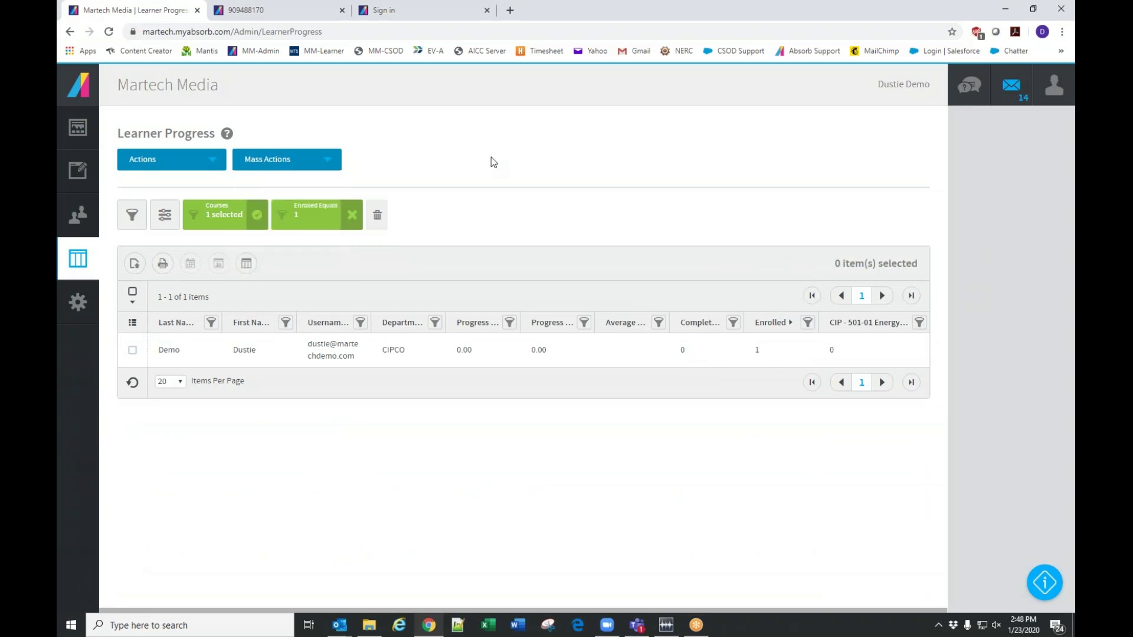
{"action": "left_click", "coordinate": [78, 263]}
{"action": "left_click", "coordinate": [363, 277]}
Select the remaining learner in the filtered report and view that learner's enrollments
{"action": "left_click", "coordinate": [341, 355]}
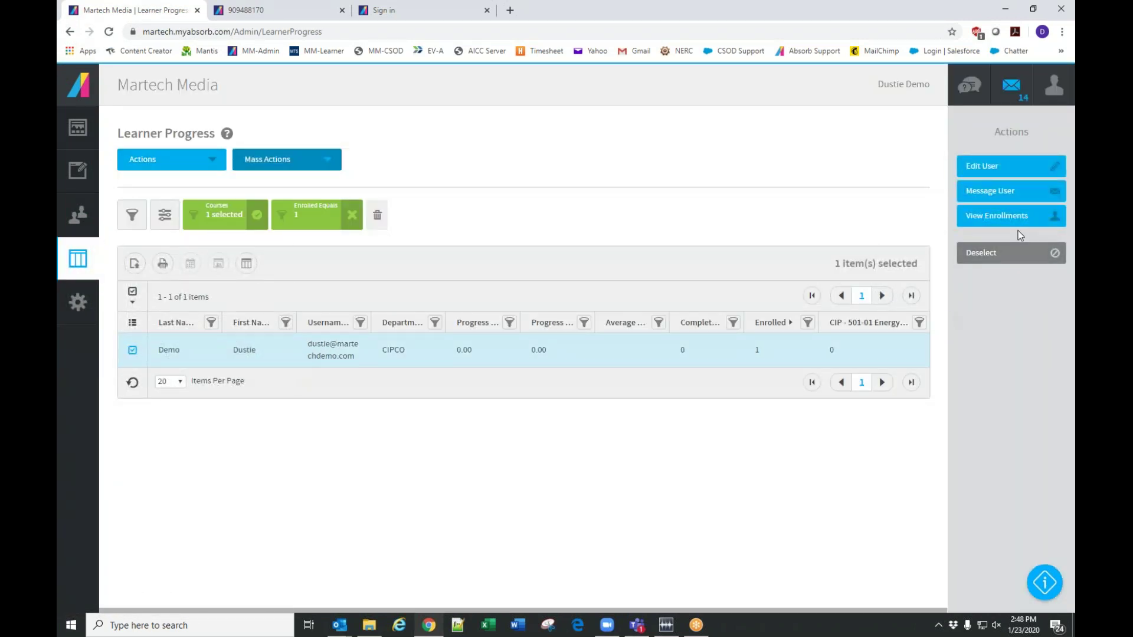
{"action": "left_click", "coordinate": [996, 217]}
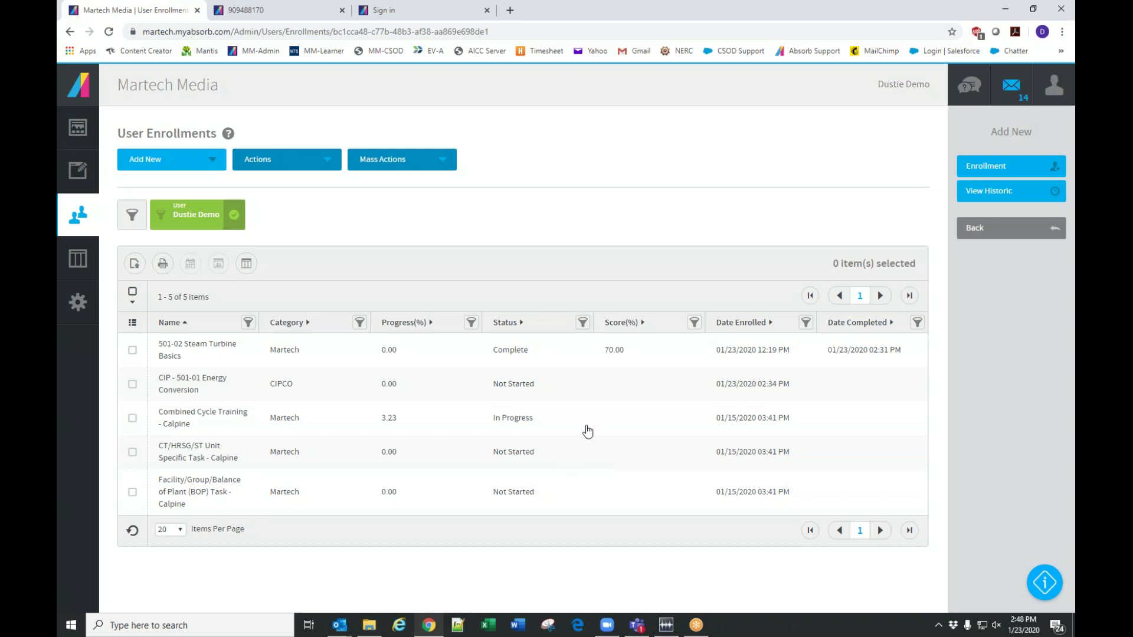
Leave the learner's enrollments, open the Curricula Activity report, check which curricula its filter offers, and close the filter without choosing one
{"action": "double_click", "coordinate": [583, 429]}
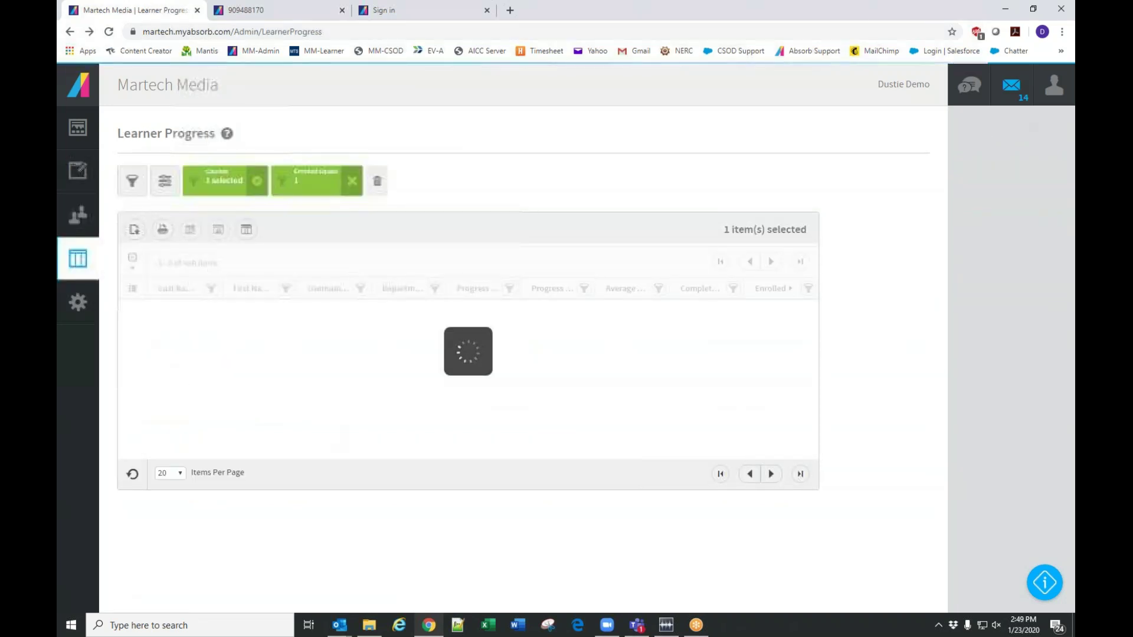
{"action": "mouse_move", "coordinate": [85, 272]}
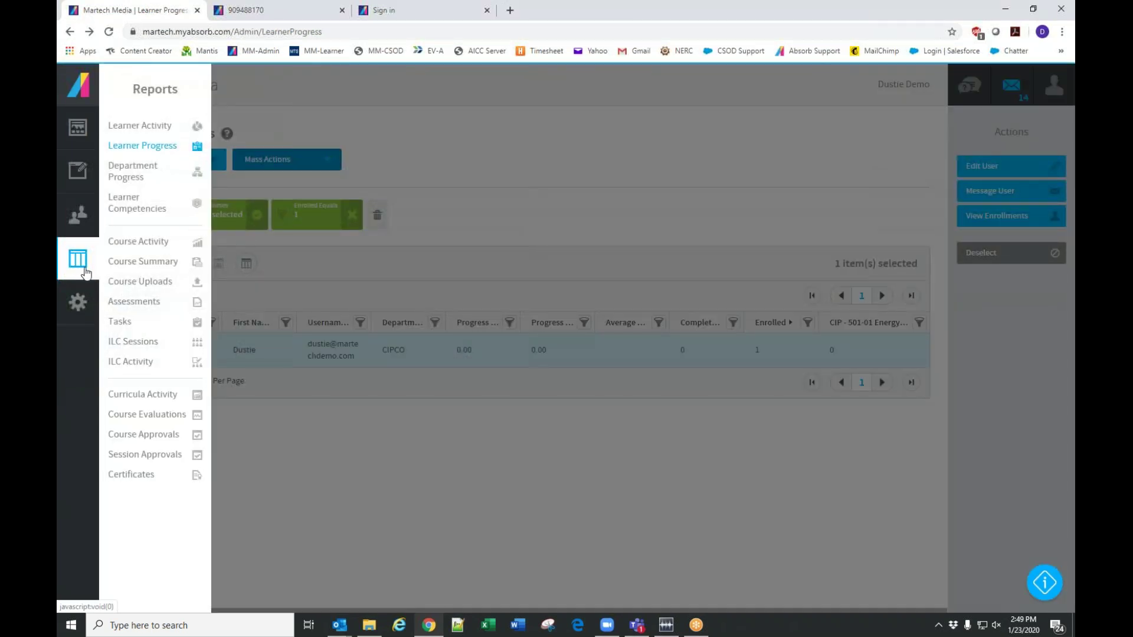
{"action": "left_click", "coordinate": [145, 398]}
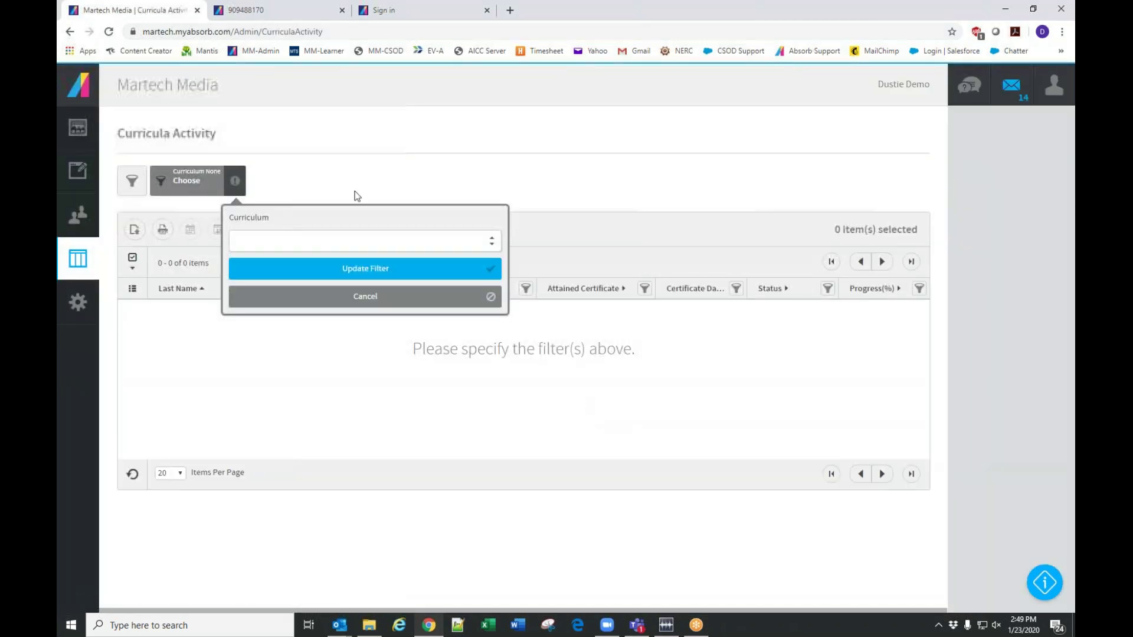
{"action": "left_click", "coordinate": [319, 242]}
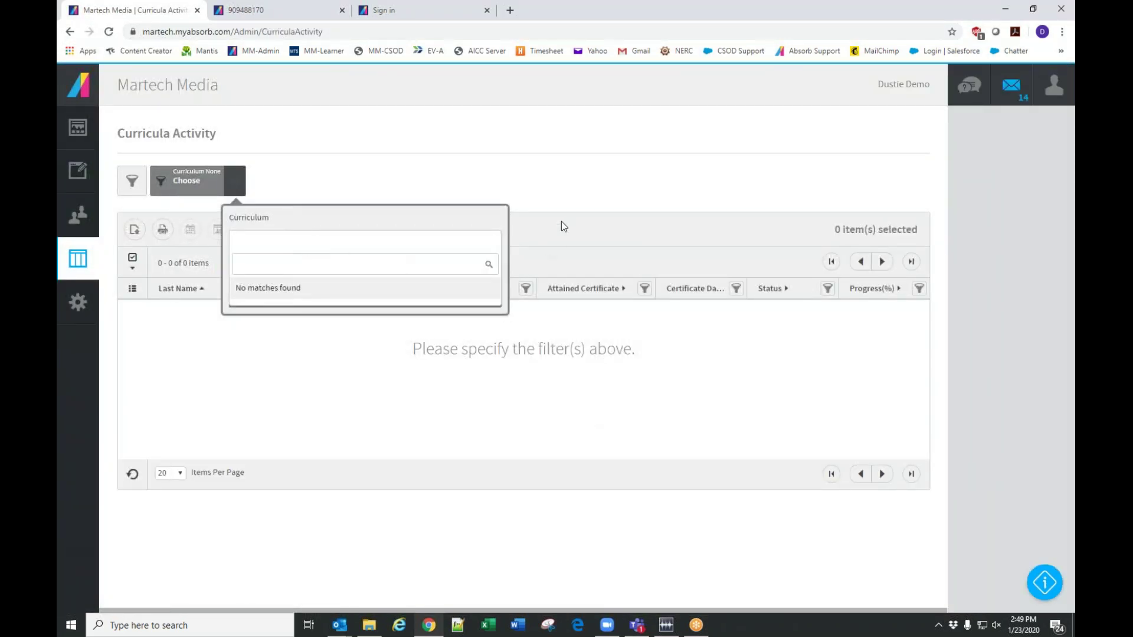
{"action": "left_click", "coordinate": [591, 156]}
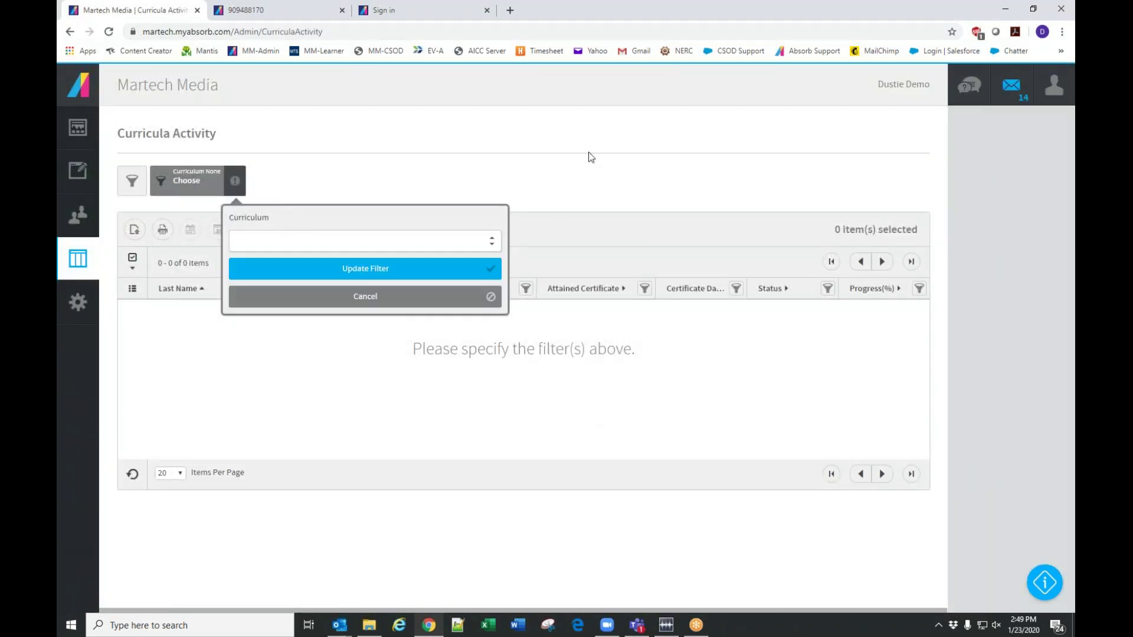
{"action": "left_click", "coordinate": [389, 297]}
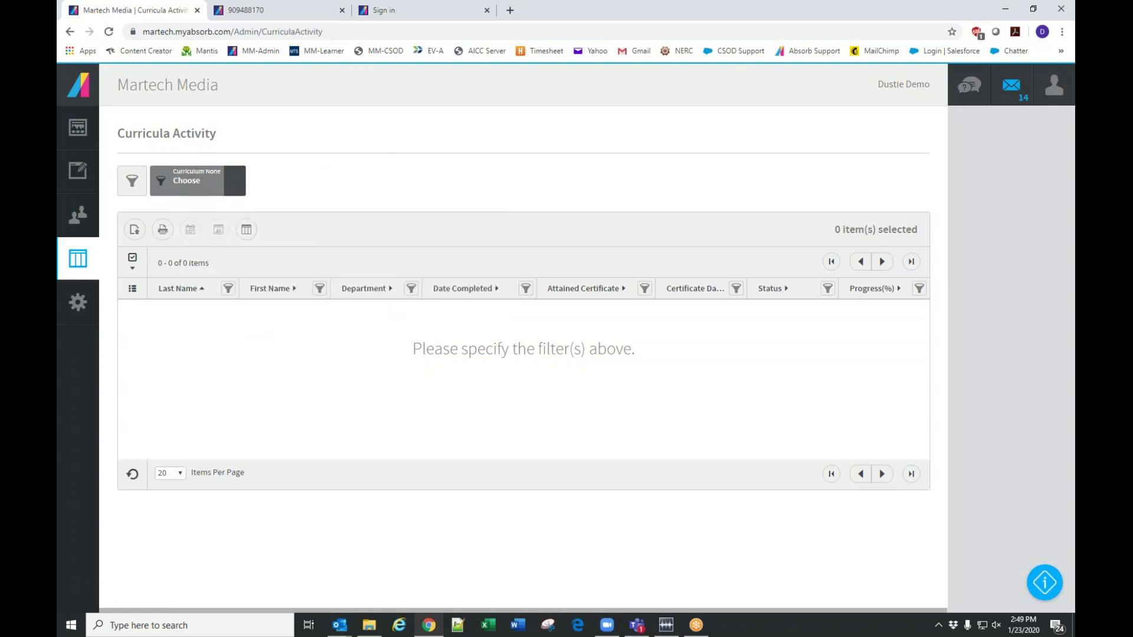
Open the Course Activity report and filter it by the course CIP - 501-02 Steam Turbine Basics
{"action": "mouse_move", "coordinate": [82, 269]}
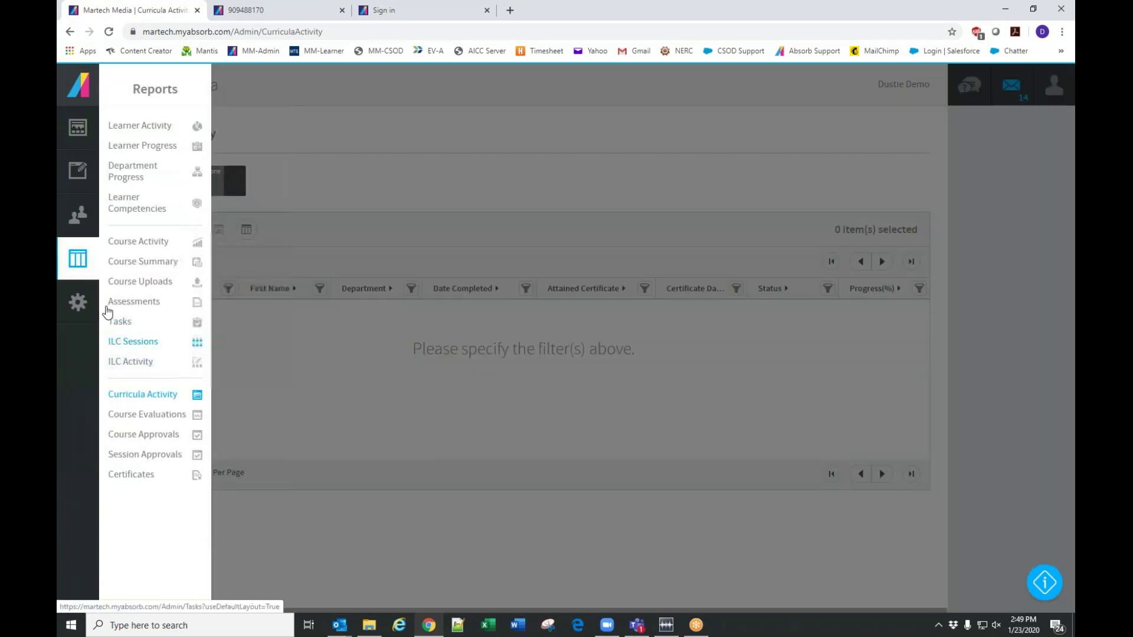
{"action": "left_click", "coordinate": [132, 243]}
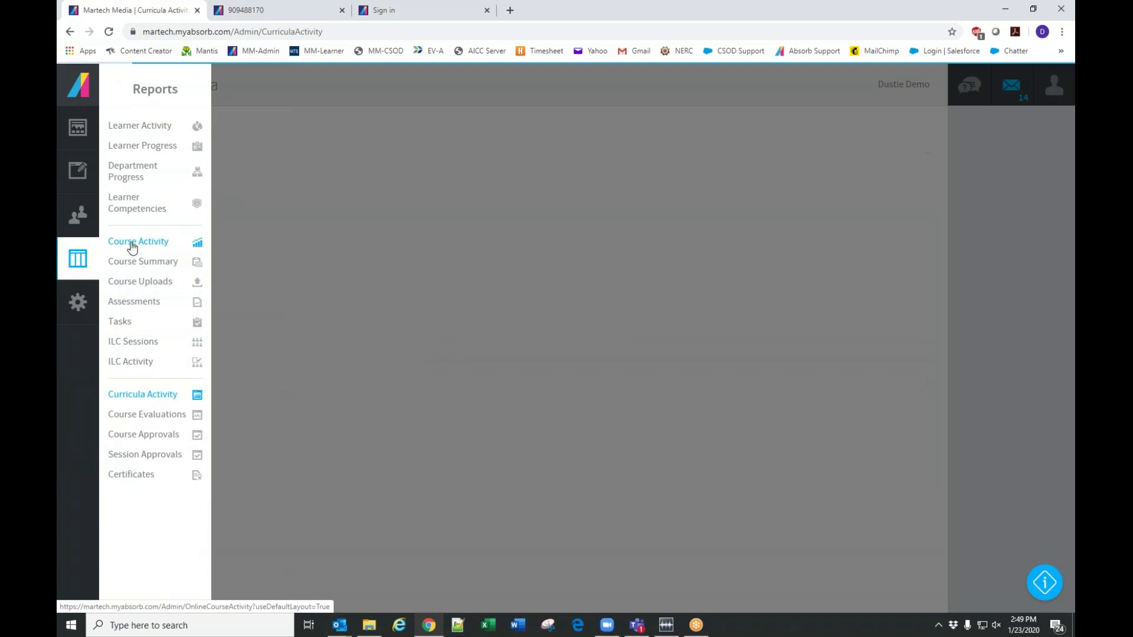
{"action": "left_click", "coordinate": [257, 242]}
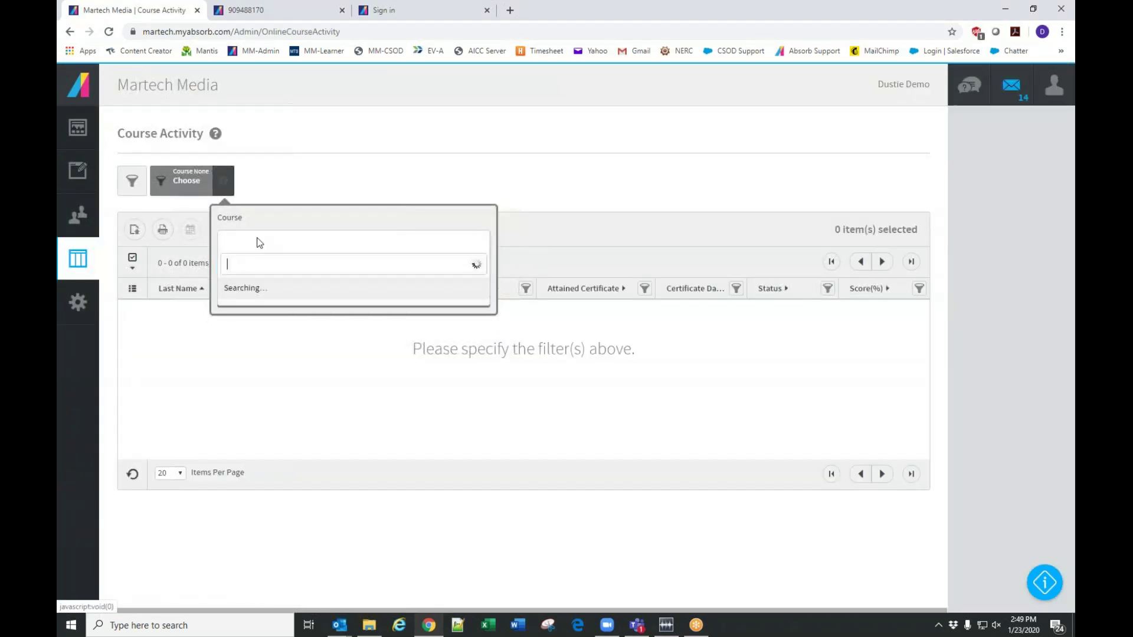
{"action": "left_click", "coordinate": [277, 311]}
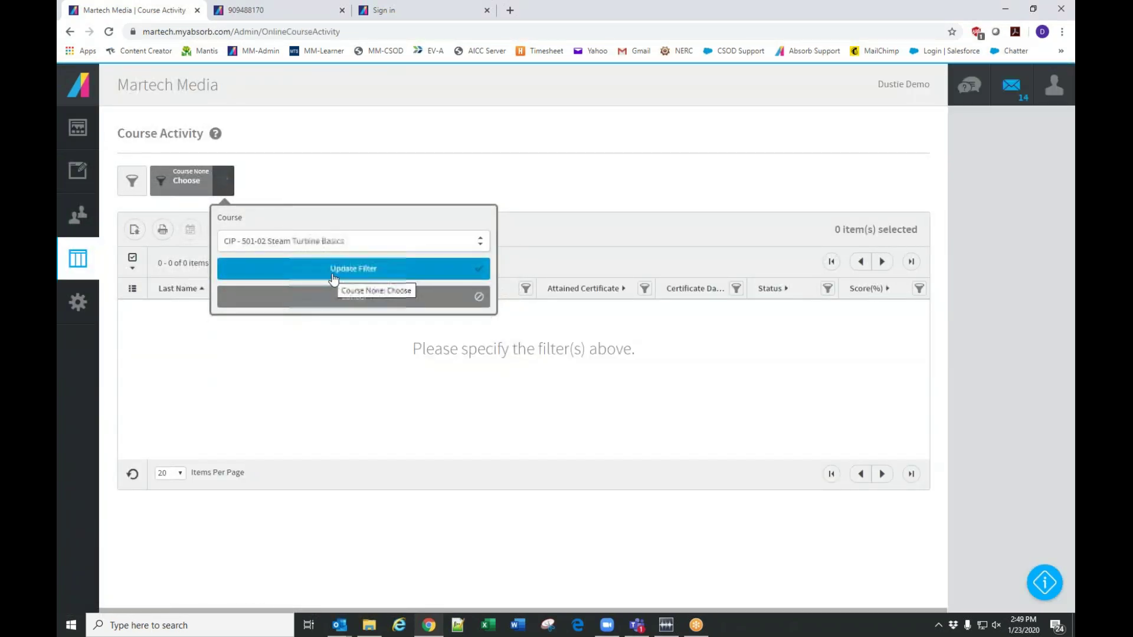
{"action": "left_click", "coordinate": [354, 269]}
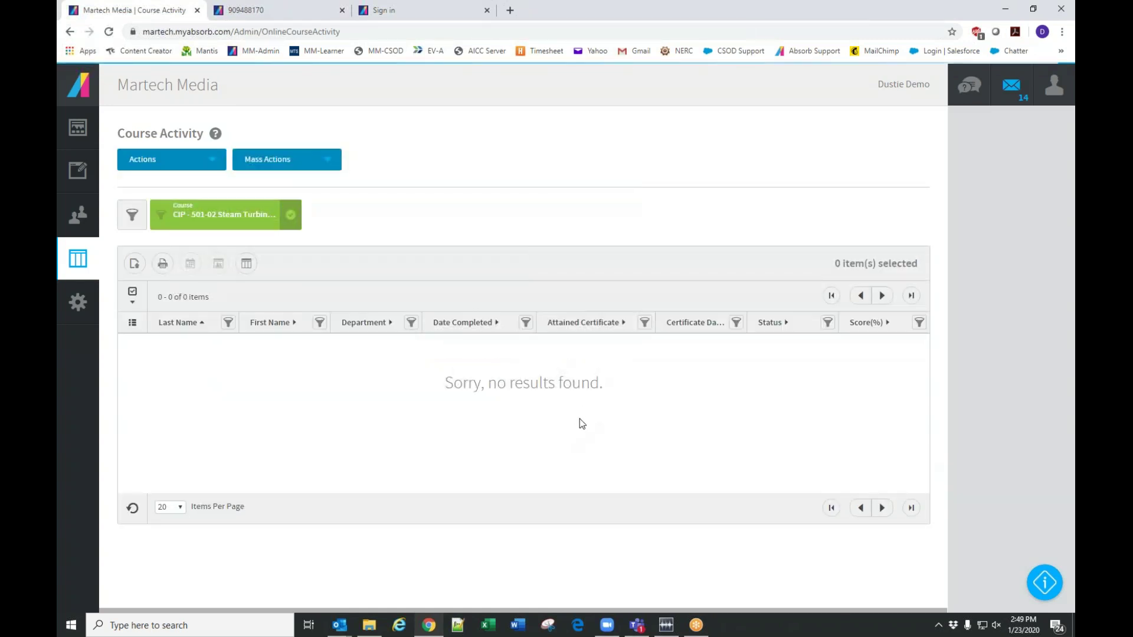
Change the report's course filter to CIP - 501-01 Energy Conversion
{"action": "left_click", "coordinate": [214, 225]}
{"action": "left_click", "coordinate": [317, 275]}
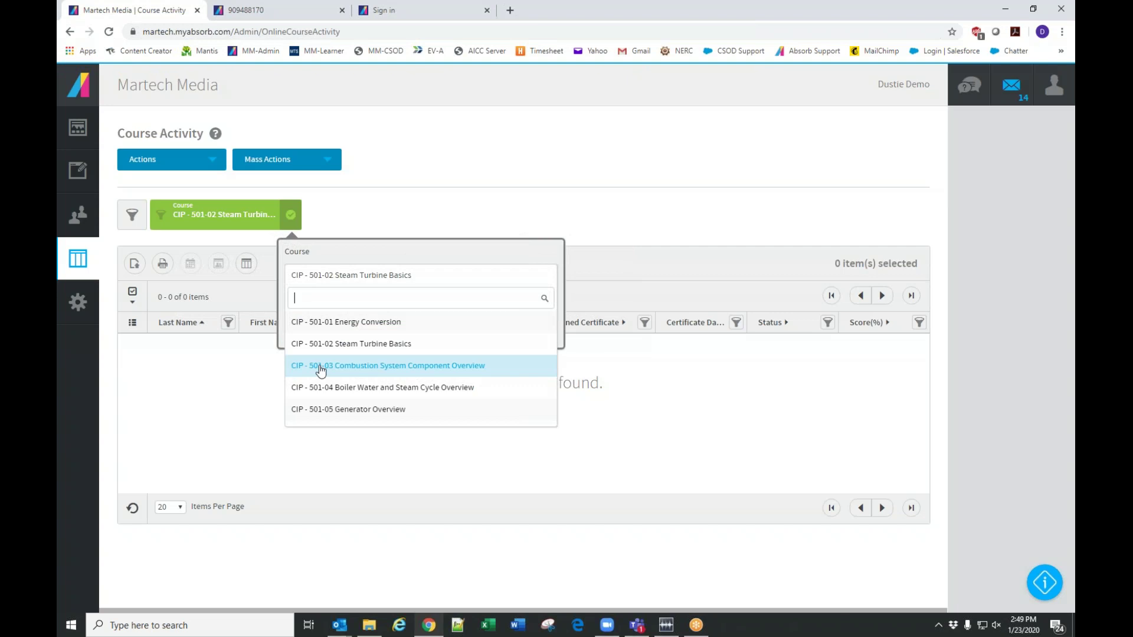
{"action": "left_click", "coordinate": [319, 365]}
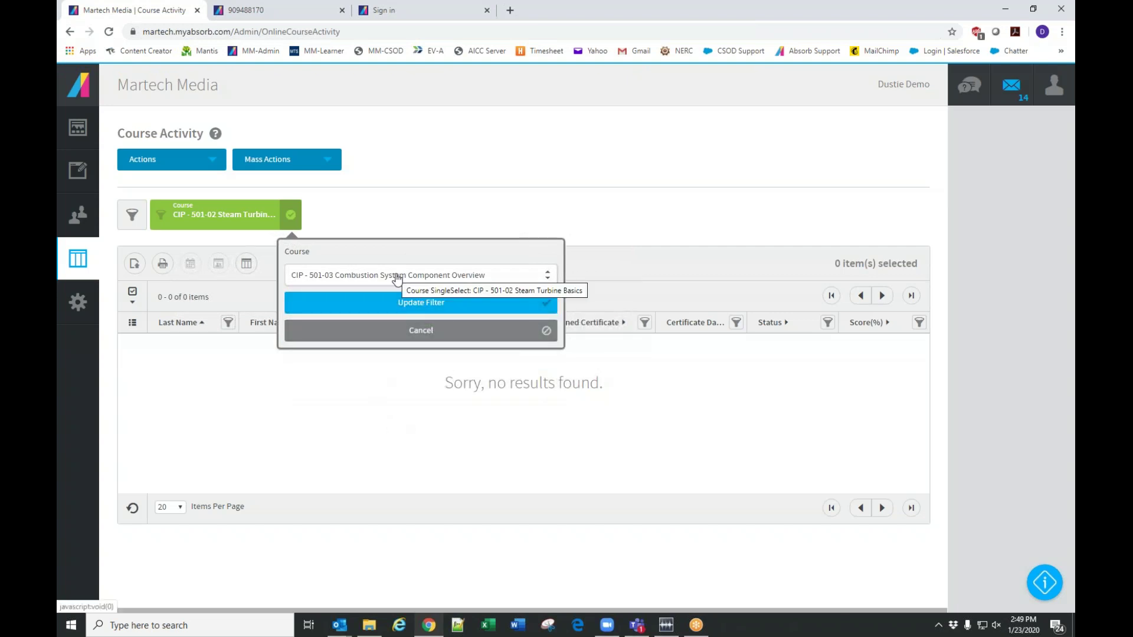
{"action": "left_click", "coordinate": [378, 282]}
{"action": "left_click", "coordinate": [317, 326]}
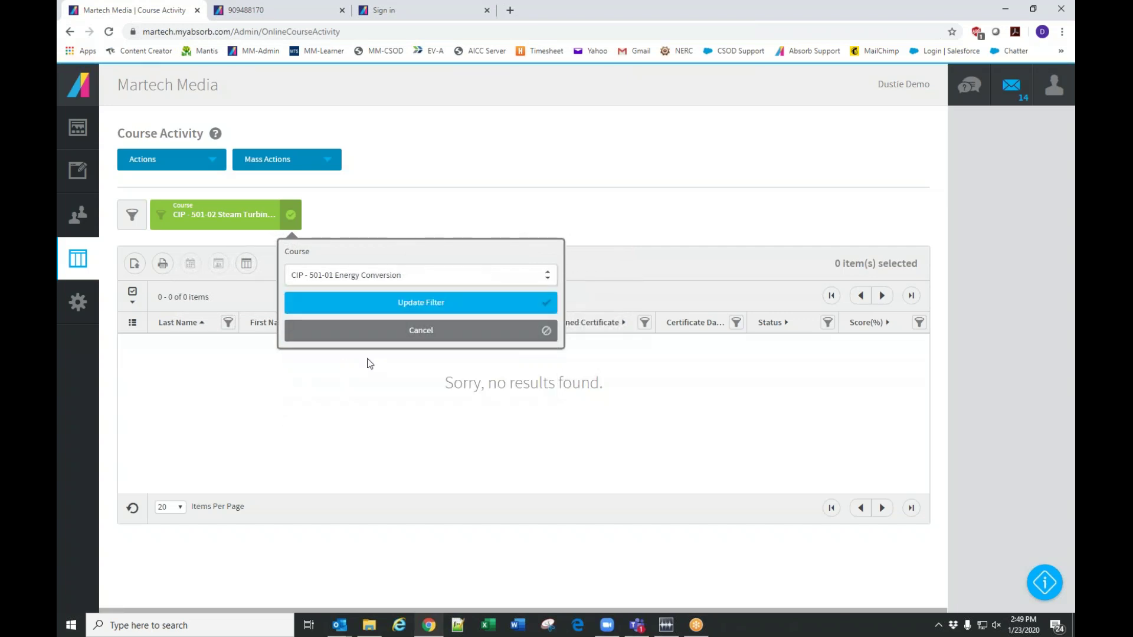
{"action": "left_click", "coordinate": [413, 303]}
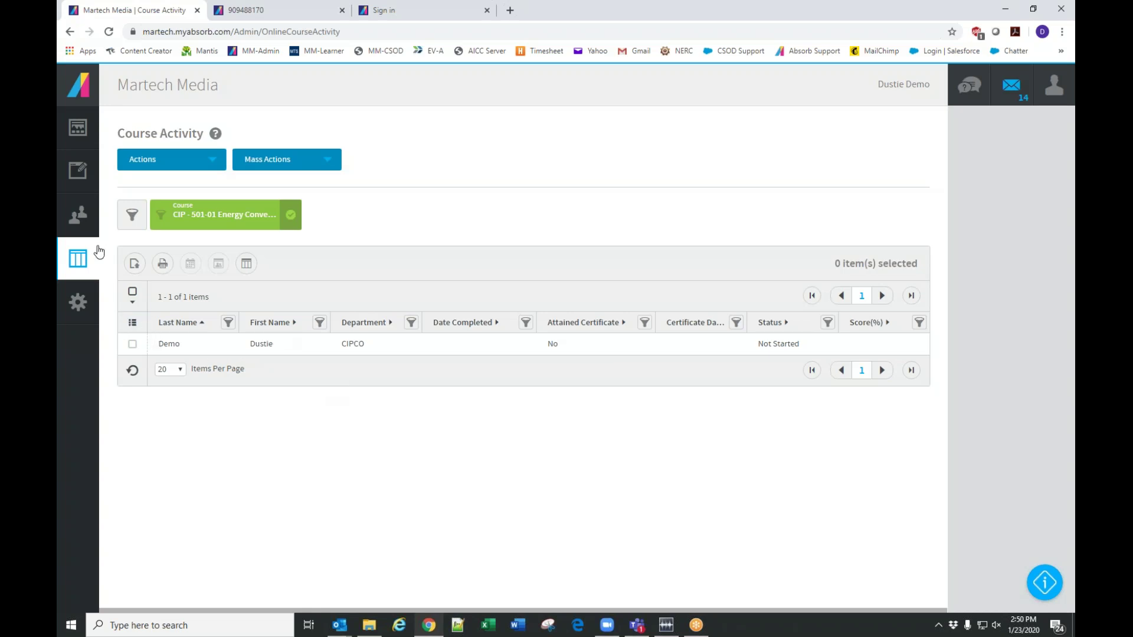
Log off from the overview dashboard and sign in with the system administrator account's saved e-mail and password
{"action": "left_click", "coordinate": [75, 129]}
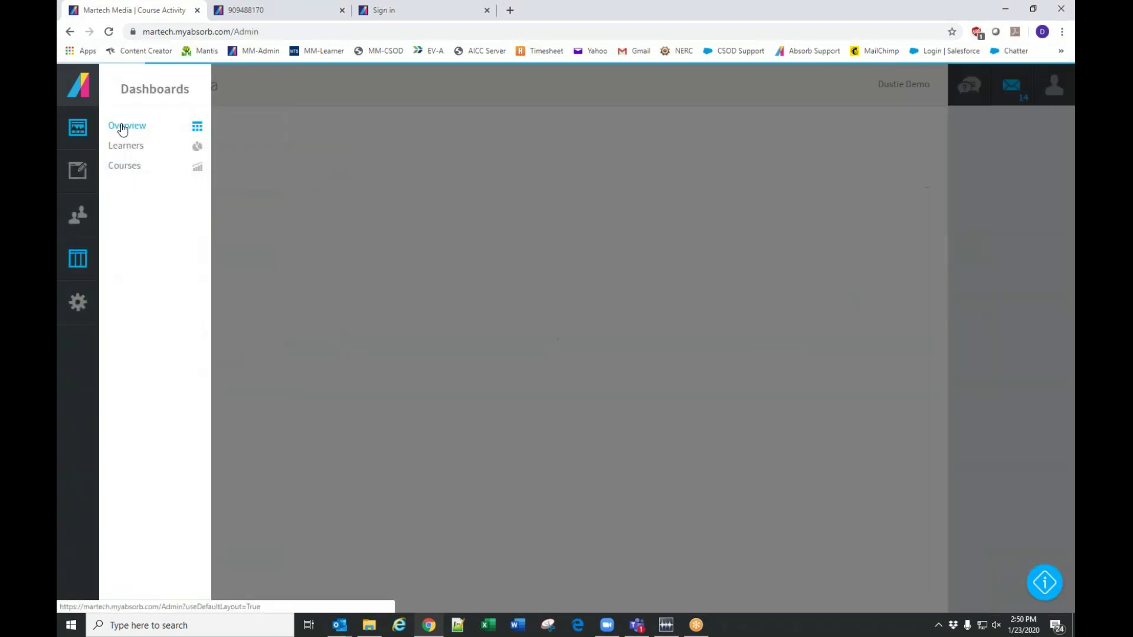
{"action": "left_click", "coordinate": [122, 127]}
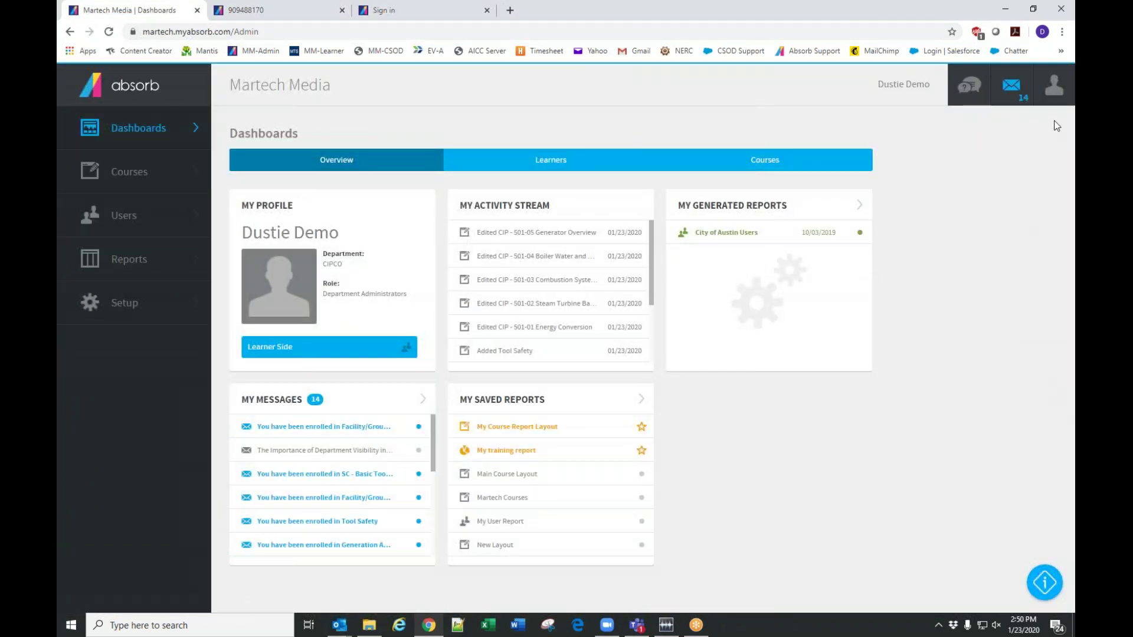
{"action": "left_click", "coordinate": [1054, 85]}
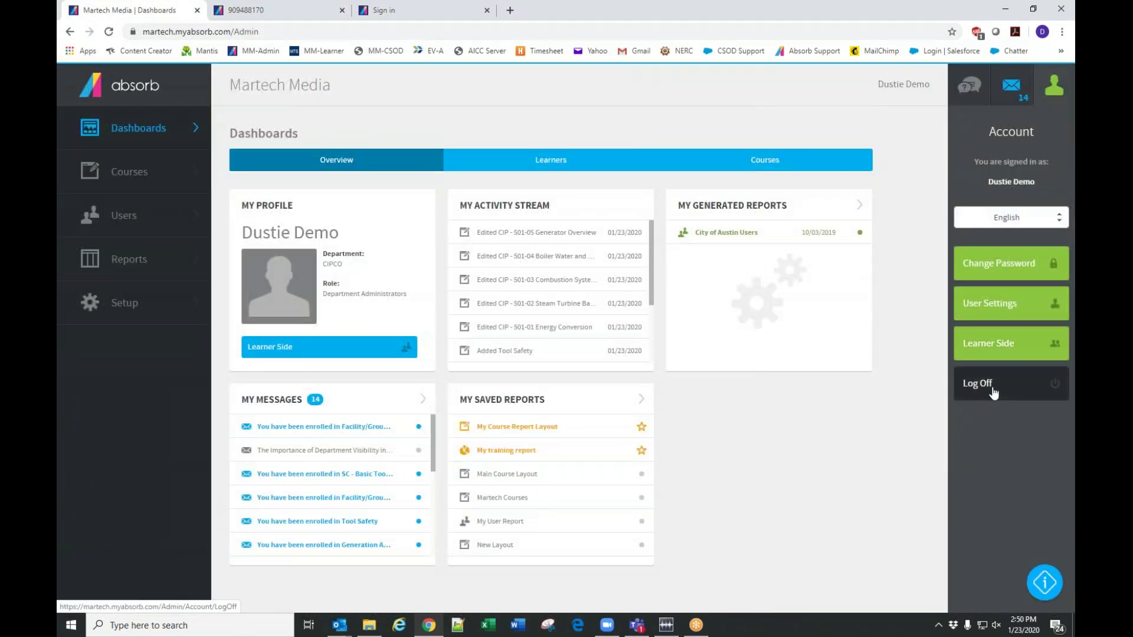
{"action": "left_click", "coordinate": [994, 392]}
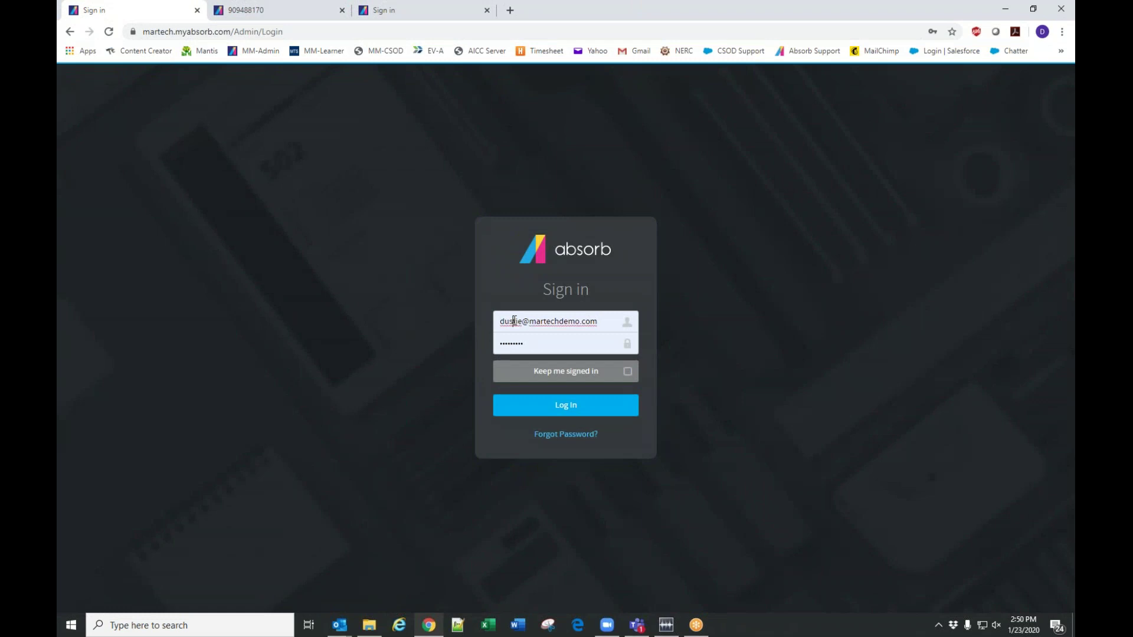
{"action": "left_click", "coordinate": [513, 320]}
{"action": "left_click", "coordinate": [564, 419]}
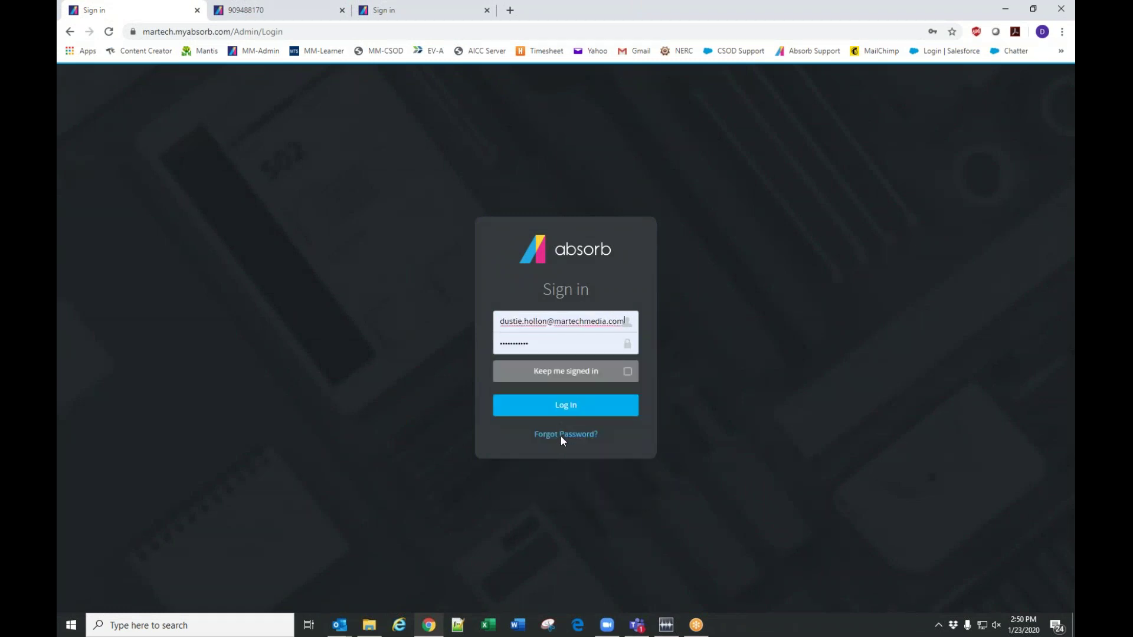
{"action": "left_click", "coordinate": [576, 408]}
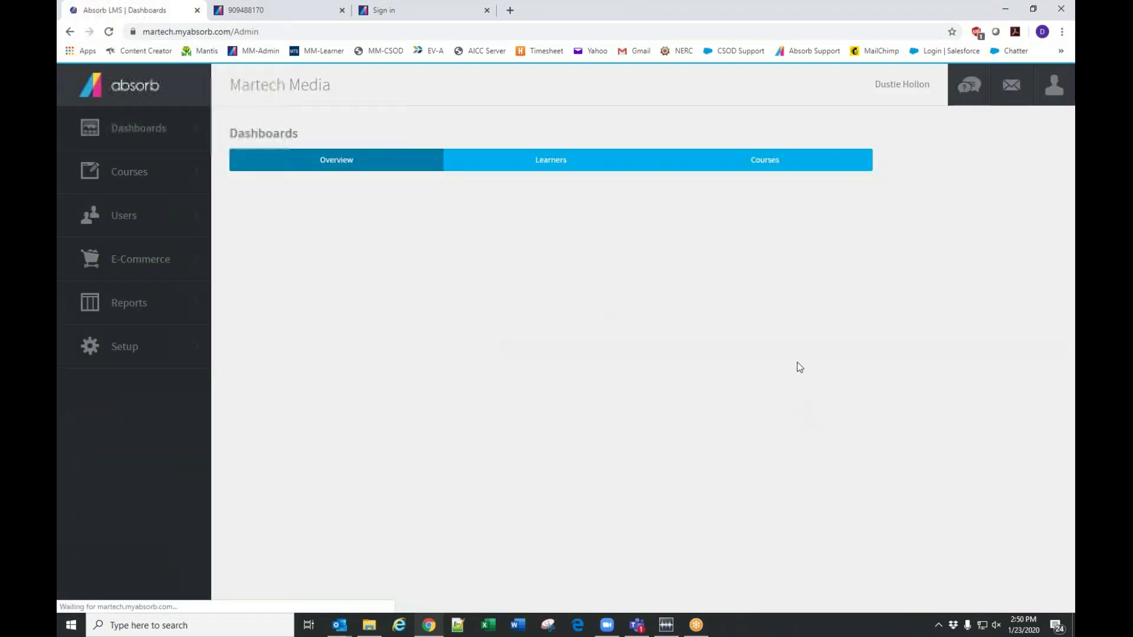
Examine the Learners dashboard, including logins, top learners, recent completions and total learner time
{"action": "left_click", "coordinate": [541, 165]}
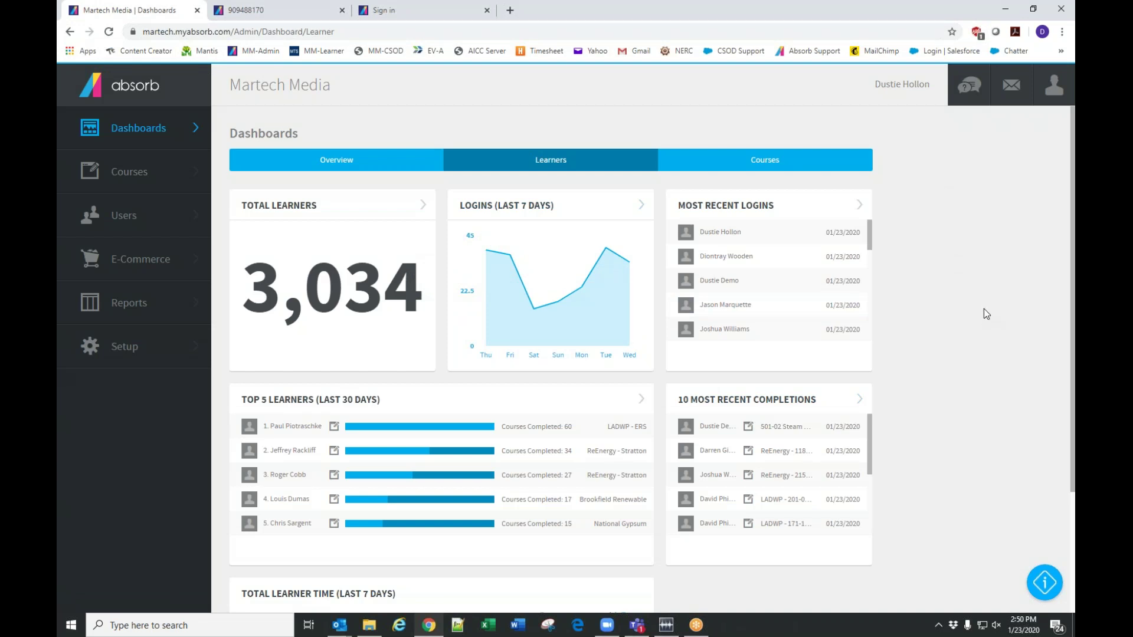
{"action": "scroll", "coordinate": [437, 422], "scroll_direction": "down", "scroll_amount": 3}
{"action": "scroll", "coordinate": [686, 459], "scroll_direction": "up", "scroll_amount": 4}
Examine the Courses dashboard, including top courses by completion, by time spent, and by enrollment and completion
{"action": "left_click", "coordinate": [736, 158]}
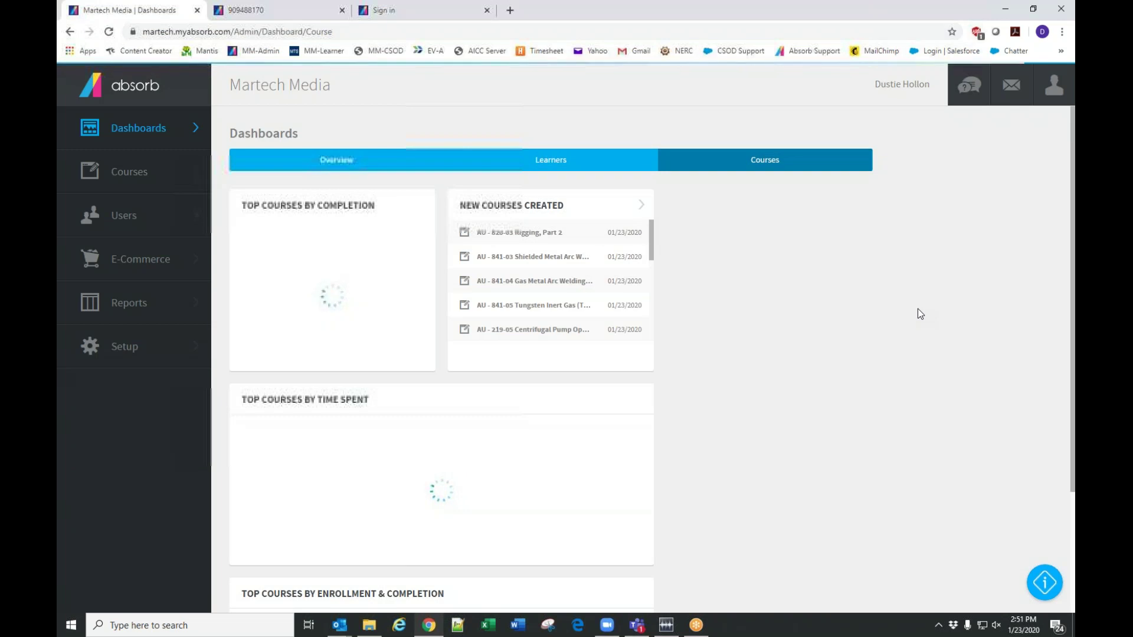
{"action": "scroll", "coordinate": [919, 310], "scroll_direction": "down", "scroll_amount": 2}
{"action": "scroll", "coordinate": [922, 314], "scroll_direction": "up", "scroll_amount": 1}
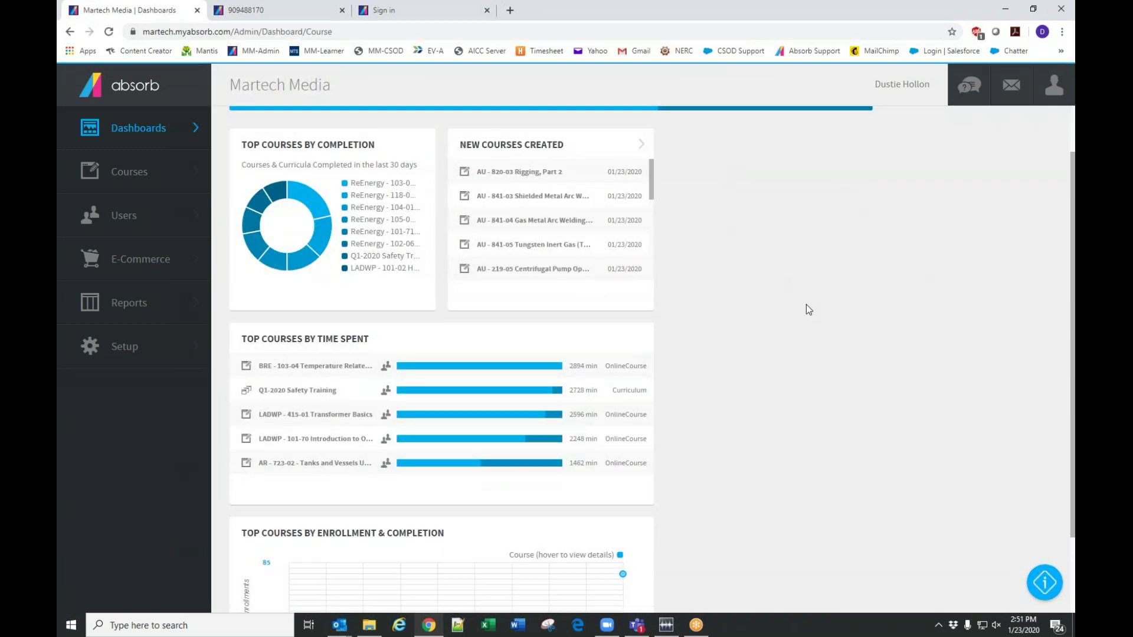
{"action": "scroll", "coordinate": [806, 306], "scroll_direction": "down", "scroll_amount": 2}
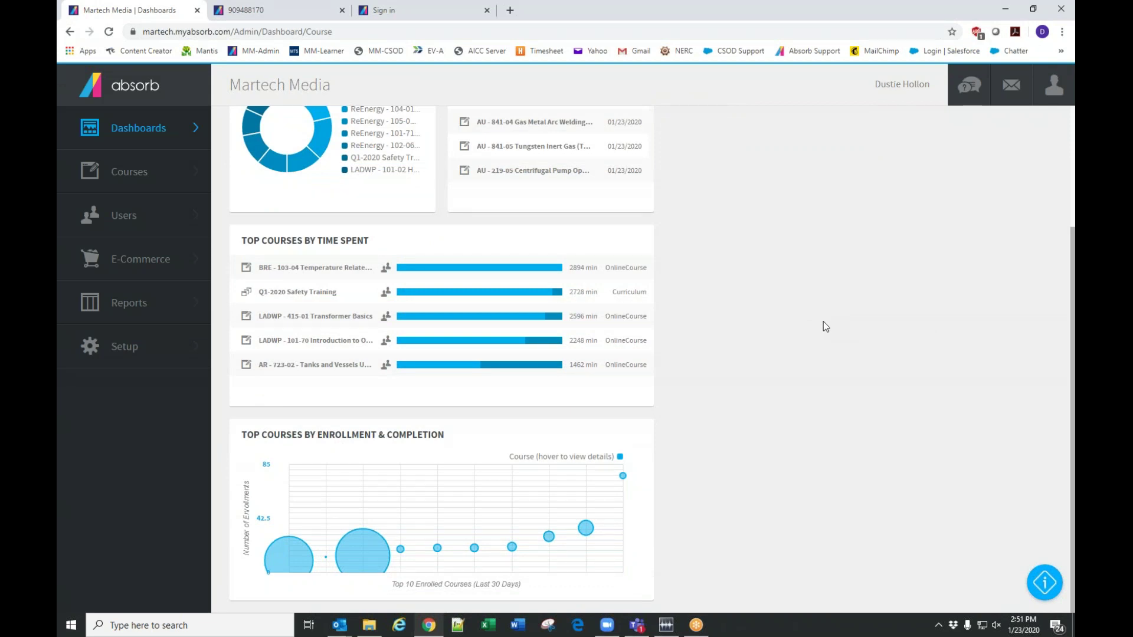
{"action": "scroll", "coordinate": [827, 295], "scroll_direction": "up", "scroll_amount": 3}
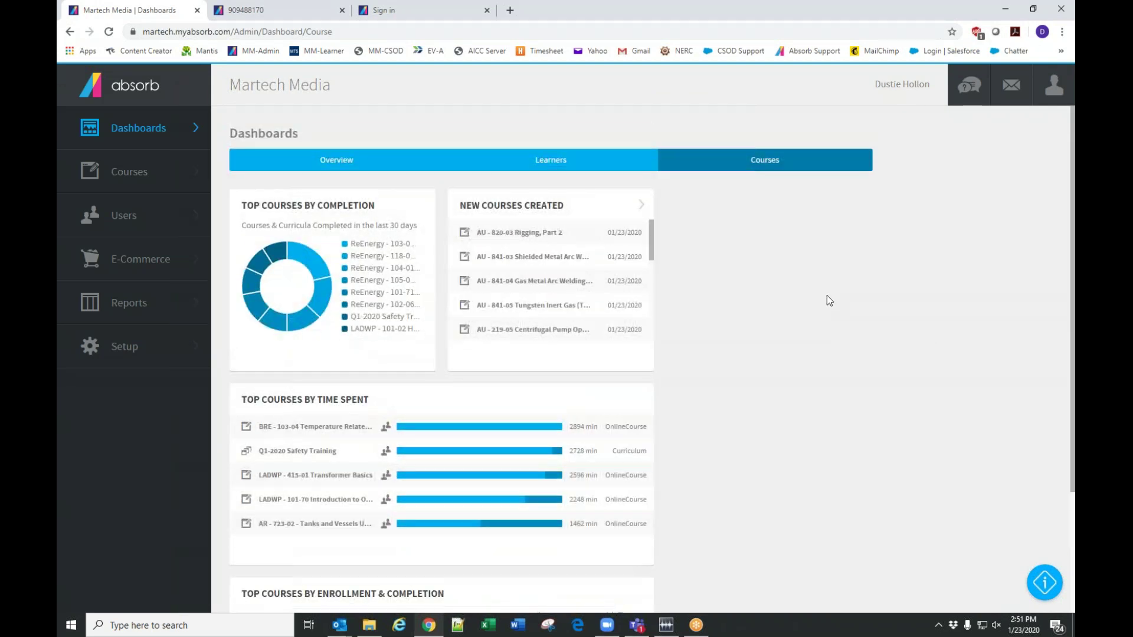
Go back to the Overview dashboard and review the Learners and Courses dashboards once more
{"action": "left_click", "coordinate": [359, 168]}
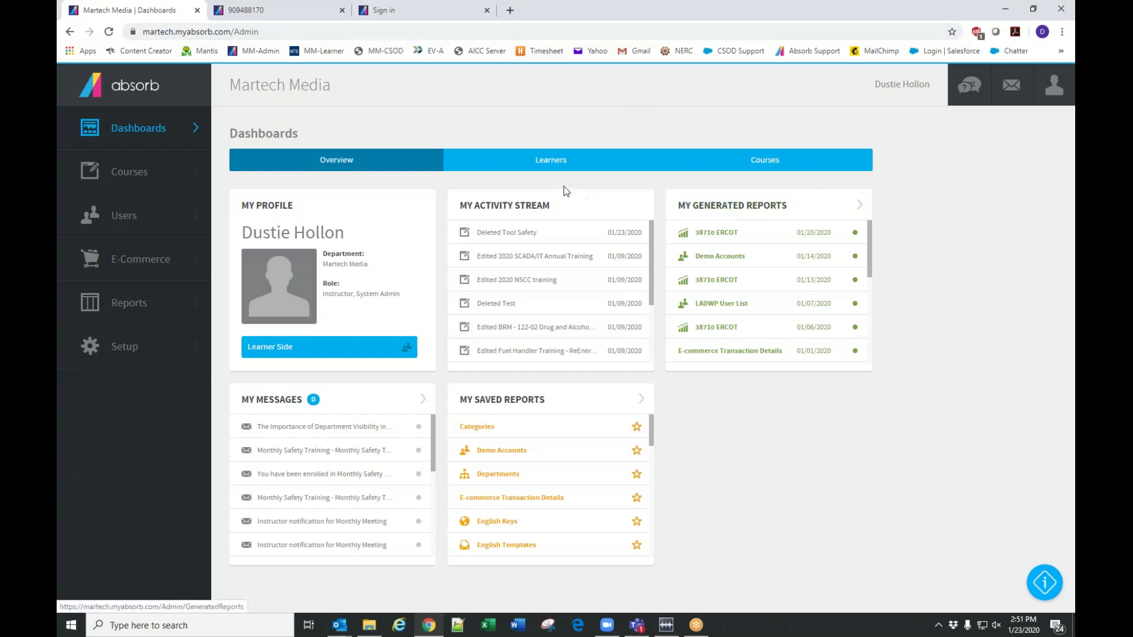
{"action": "left_click", "coordinate": [551, 159]}
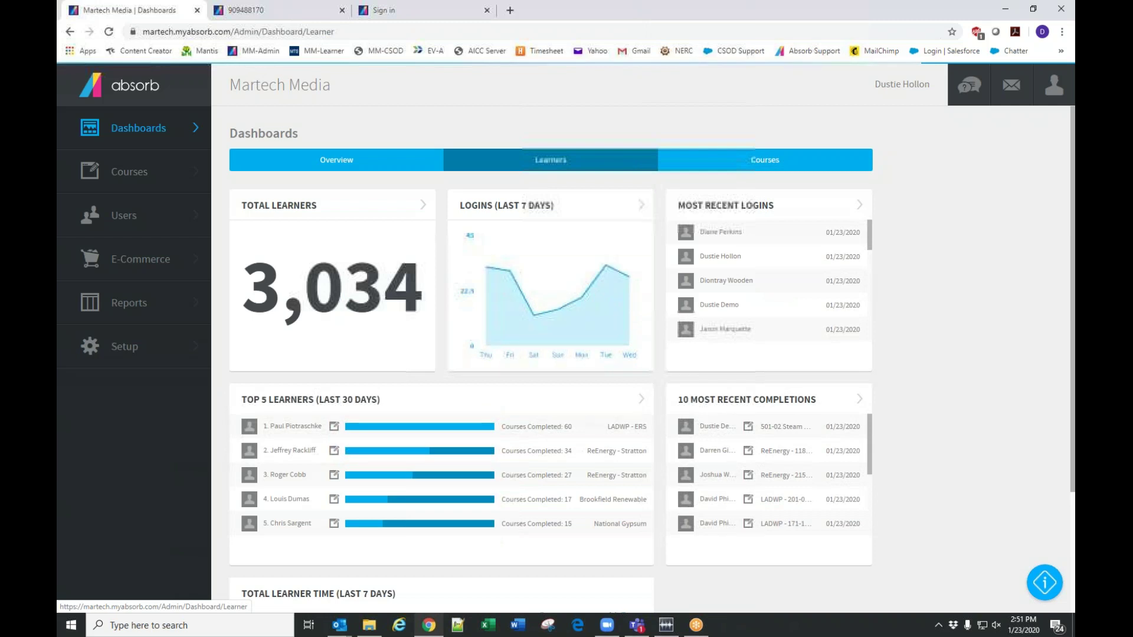
{"action": "scroll", "coordinate": [972, 326], "scroll_direction": "down", "scroll_amount": 3}
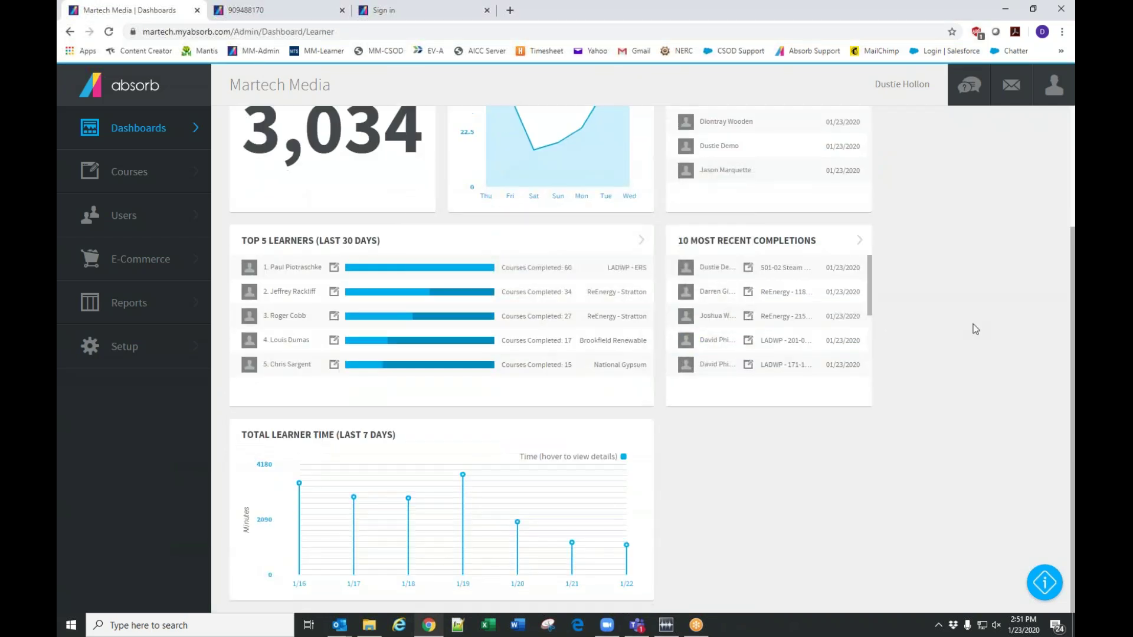
{"action": "scroll", "coordinate": [972, 326], "scroll_direction": "up", "scroll_amount": 3}
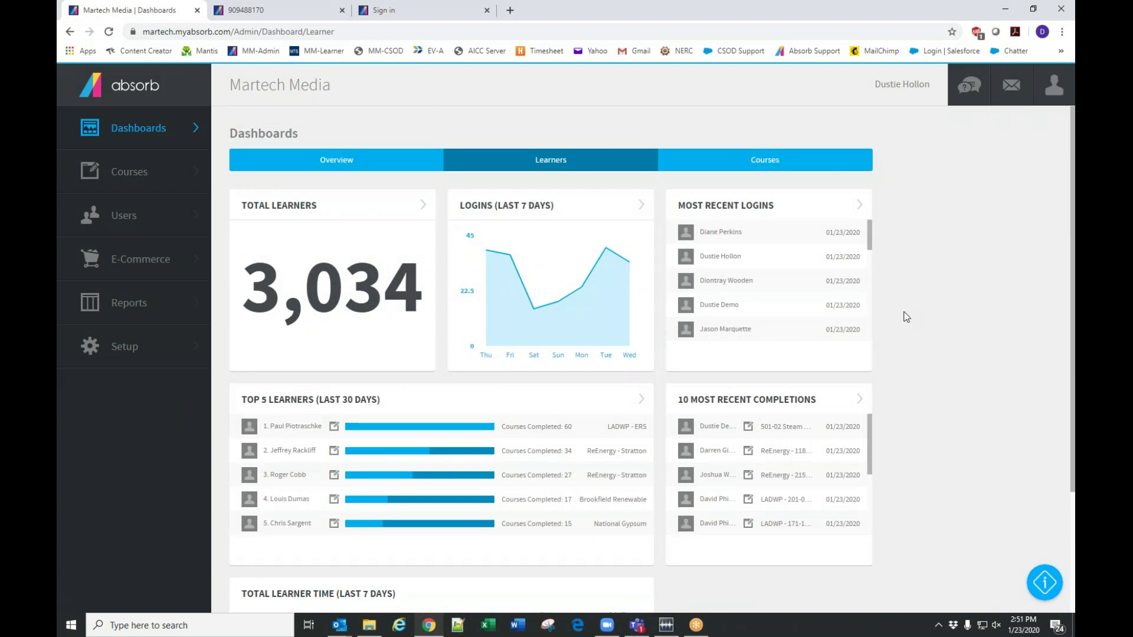
{"action": "left_click", "coordinate": [783, 160]}
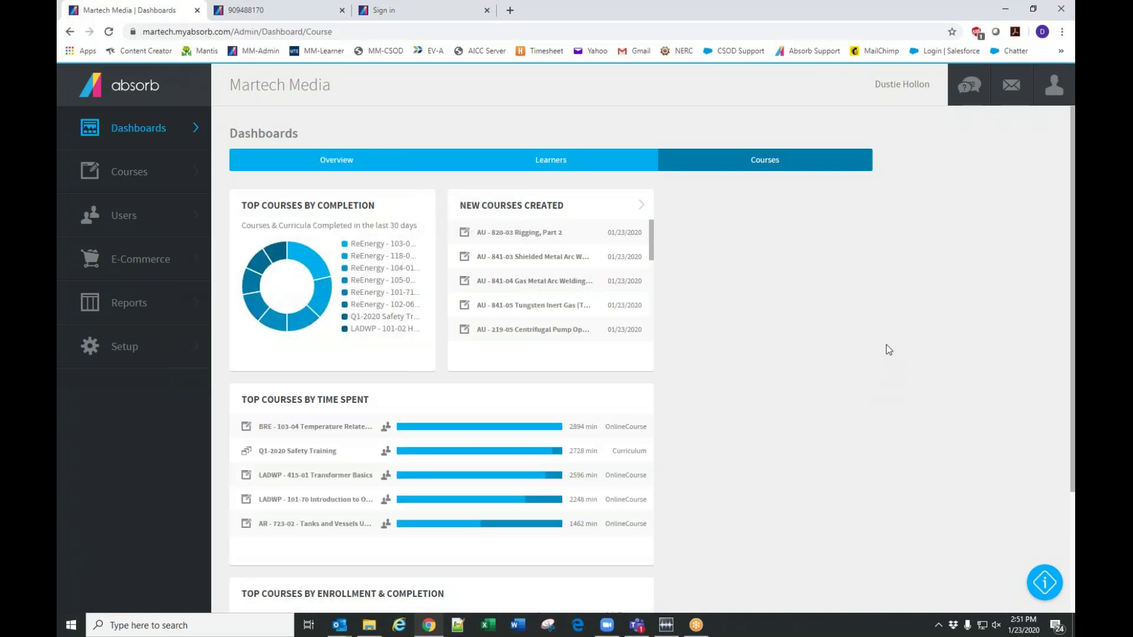
Log off and sign back in with the department administrator demo account's saved e-mail and password
{"action": "left_click", "coordinate": [1054, 89]}
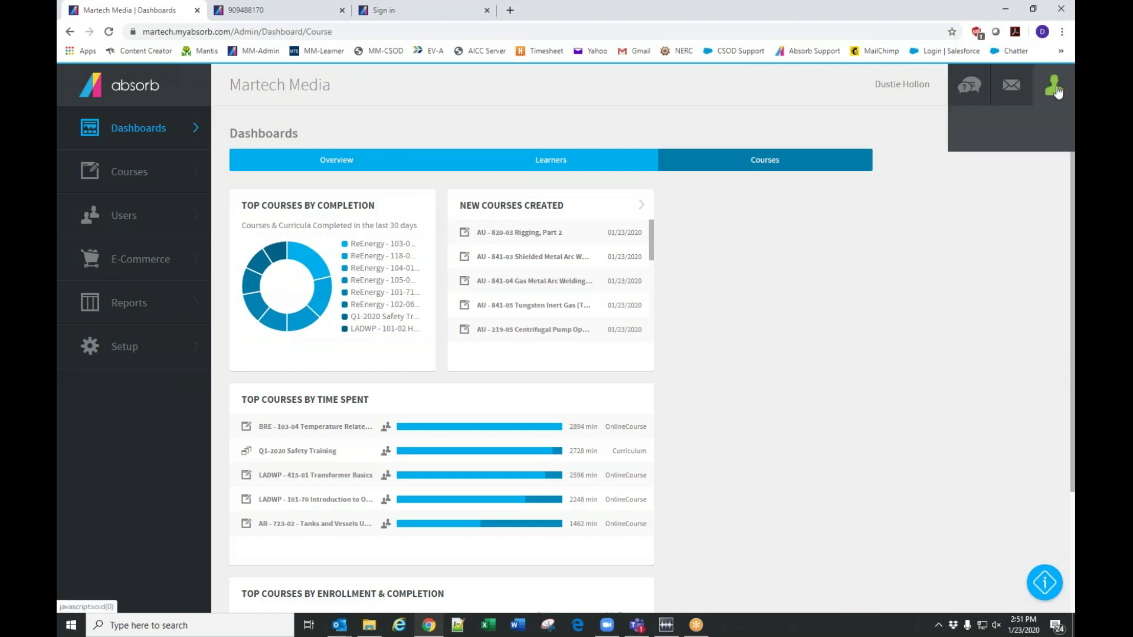
{"action": "left_click", "coordinate": [1003, 433]}
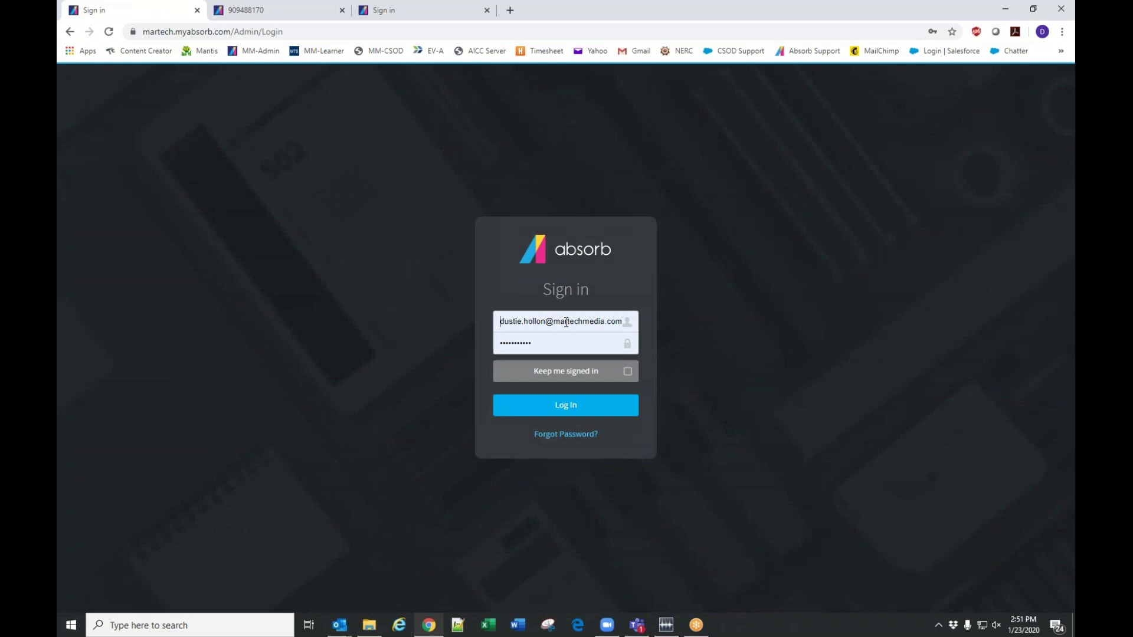
{"action": "left_click", "coordinate": [565, 322]}
{"action": "left_click", "coordinate": [541, 424]}
{"action": "left_click", "coordinate": [561, 408]}
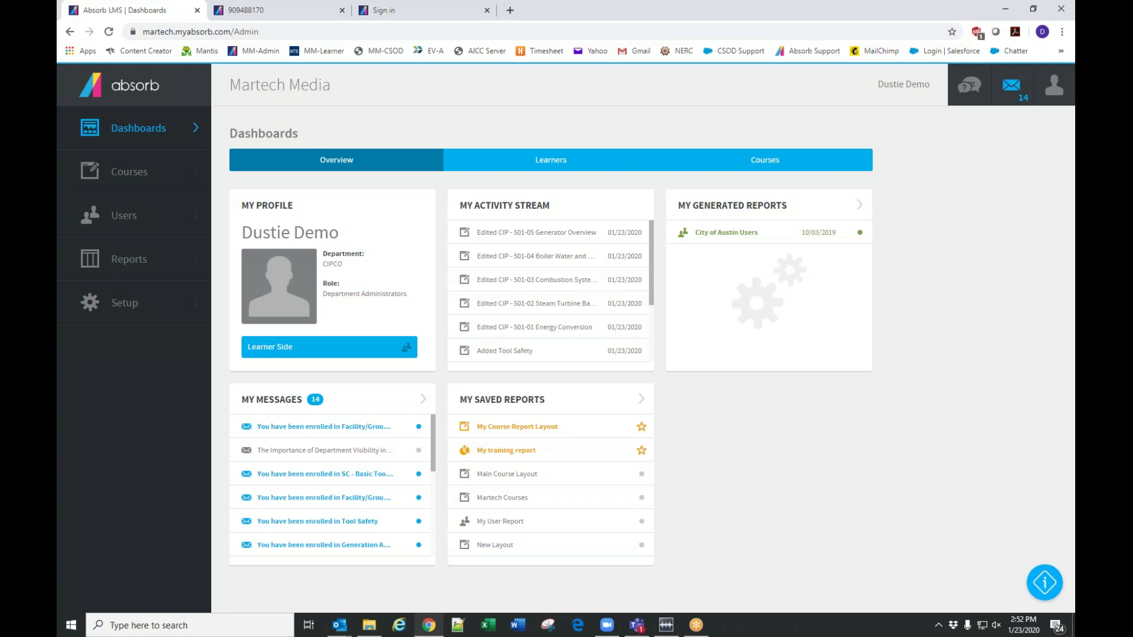
Open the list of all courses available to the department administrator
{"action": "left_click", "coordinate": [155, 169]}
{"action": "left_click", "coordinate": [126, 126]}
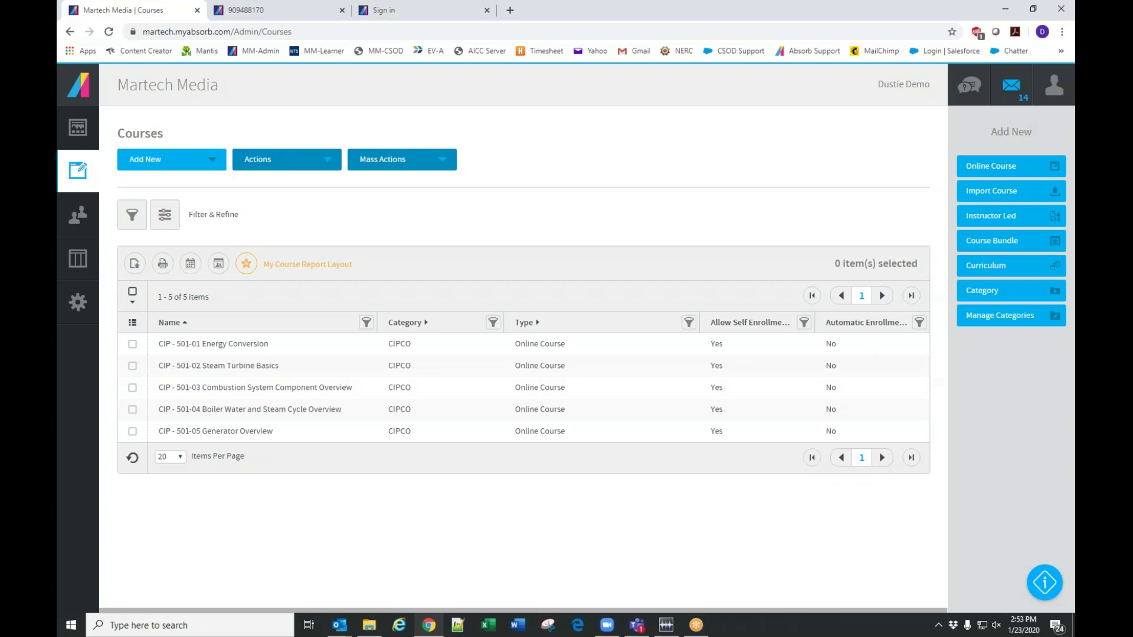
Browse the Absorb LMS guides in the Absorb Assistant and launch the guide "How to View a User's Transcript", accepting the redirect
{"action": "key", "text": "alt+Tab"}
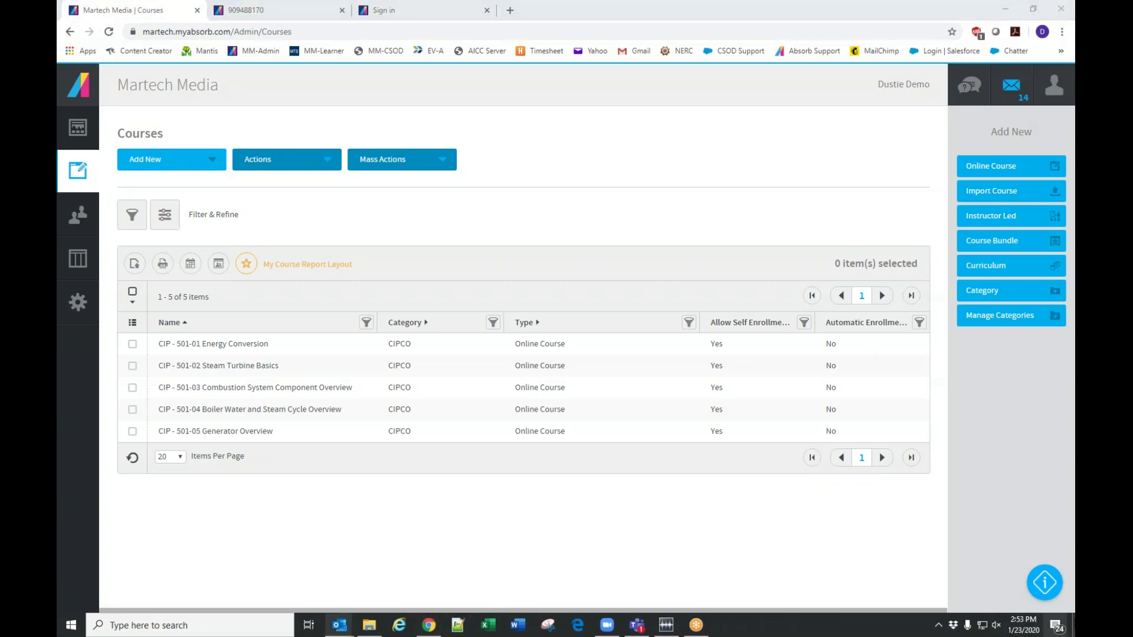
{"action": "left_click", "coordinate": [1045, 584]}
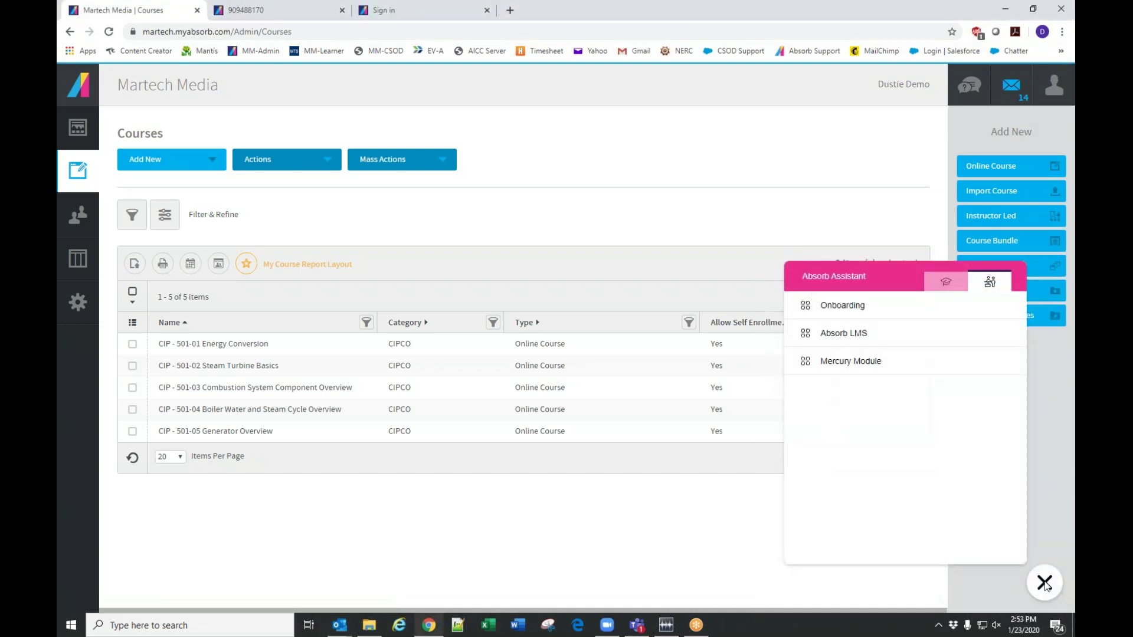
{"action": "left_click", "coordinate": [845, 339]}
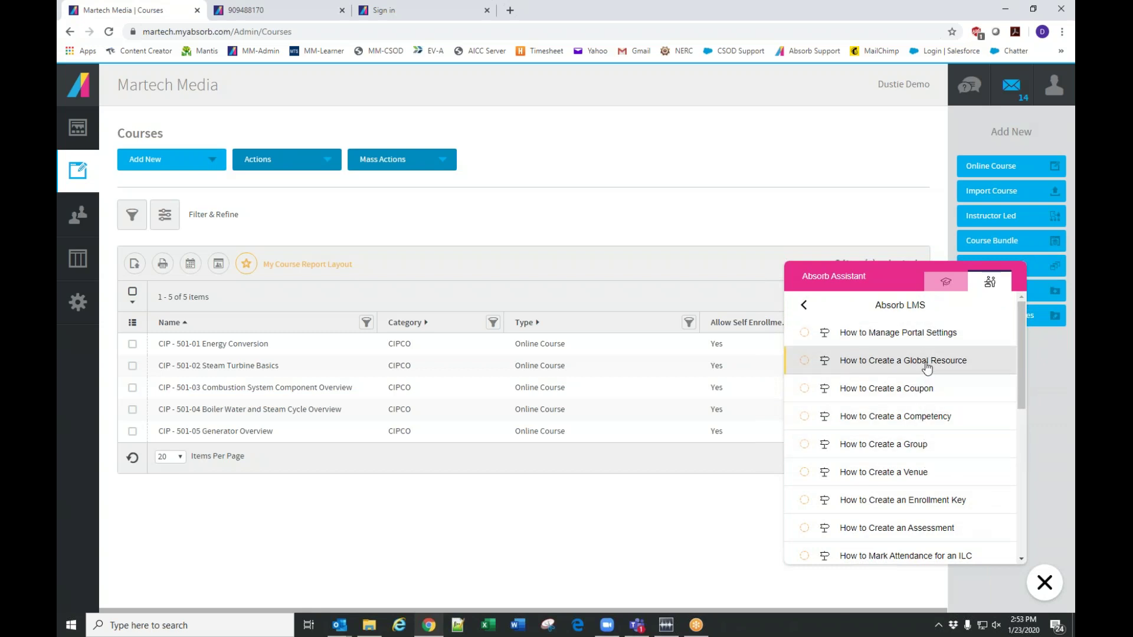
{"action": "scroll", "coordinate": [950, 443], "scroll_direction": "down", "scroll_amount": 3}
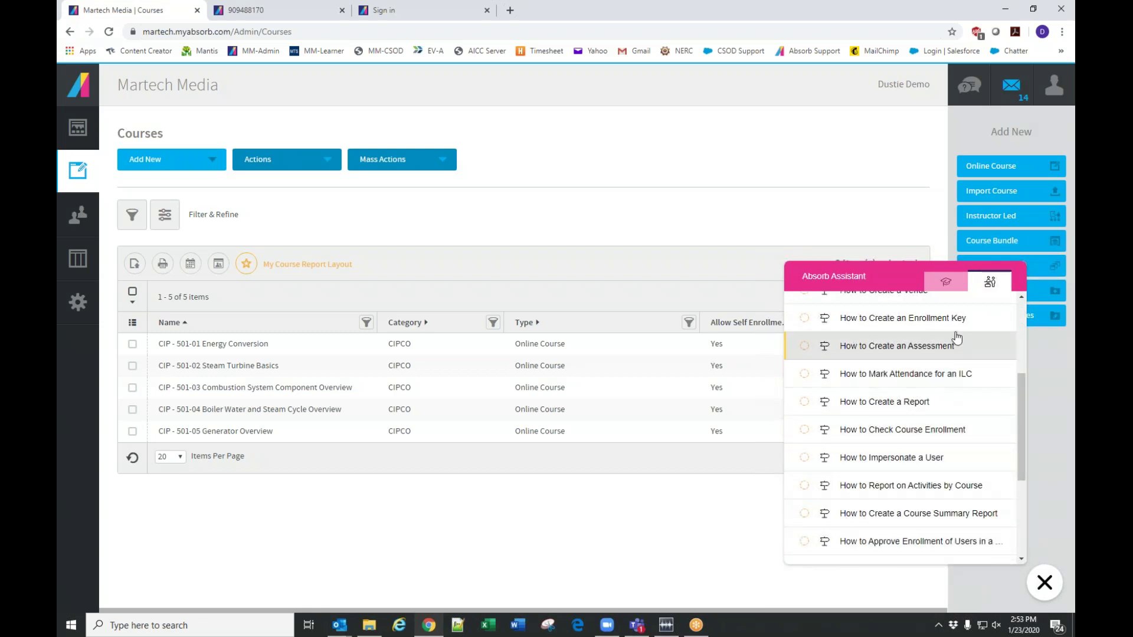
{"action": "scroll", "coordinate": [953, 411], "scroll_direction": "down", "scroll_amount": 2}
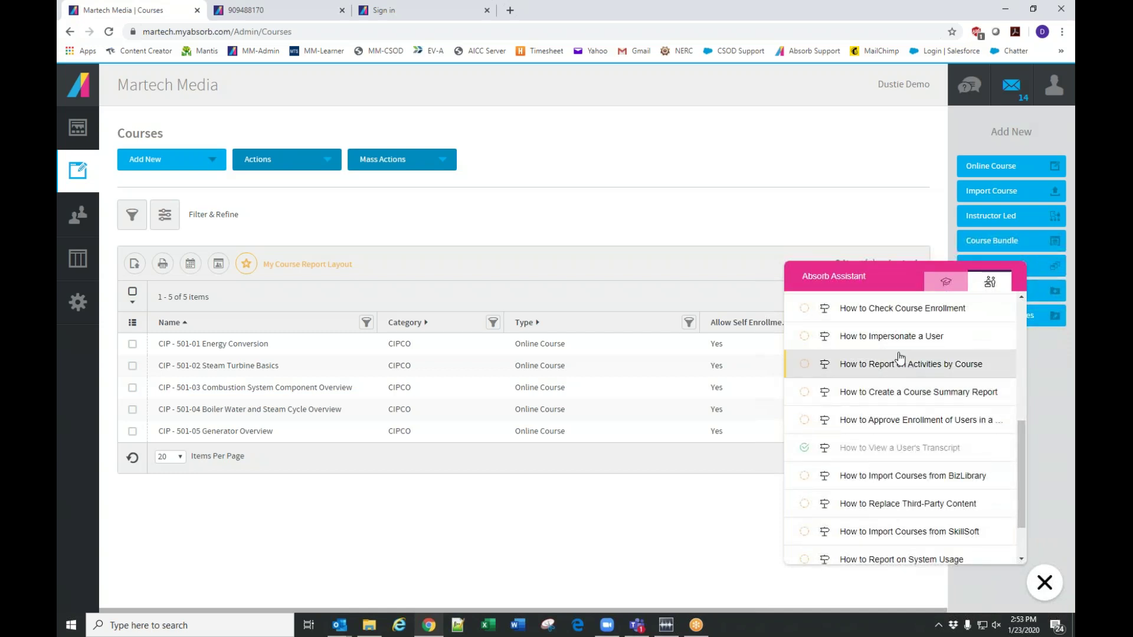
{"action": "scroll", "coordinate": [969, 475], "scroll_direction": "down", "scroll_amount": 1}
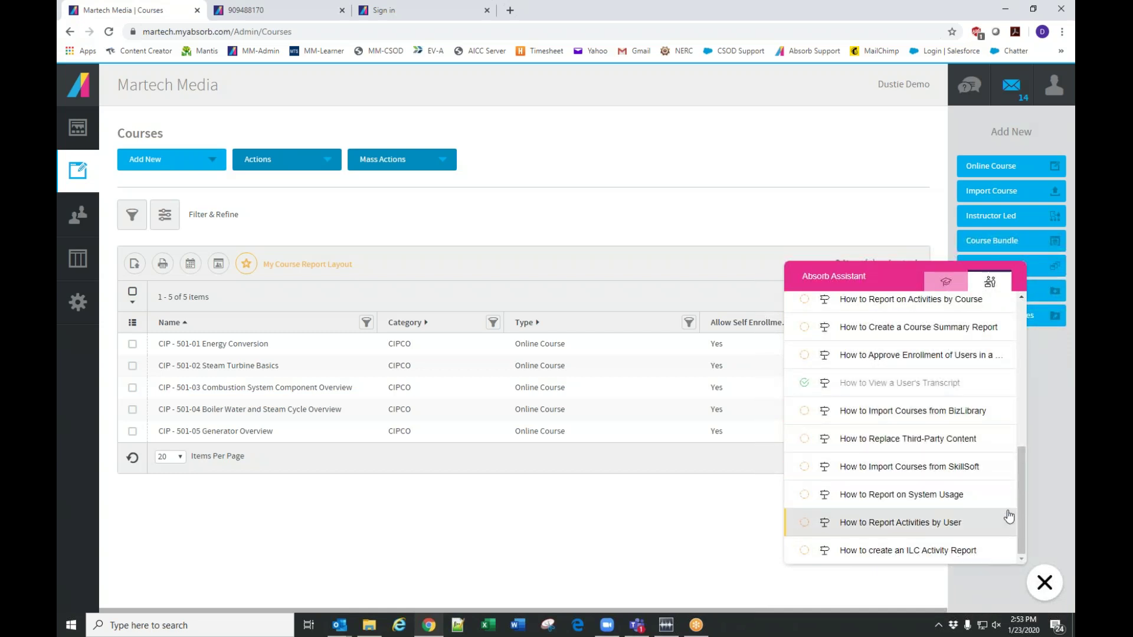
{"action": "left_click", "coordinate": [884, 394]}
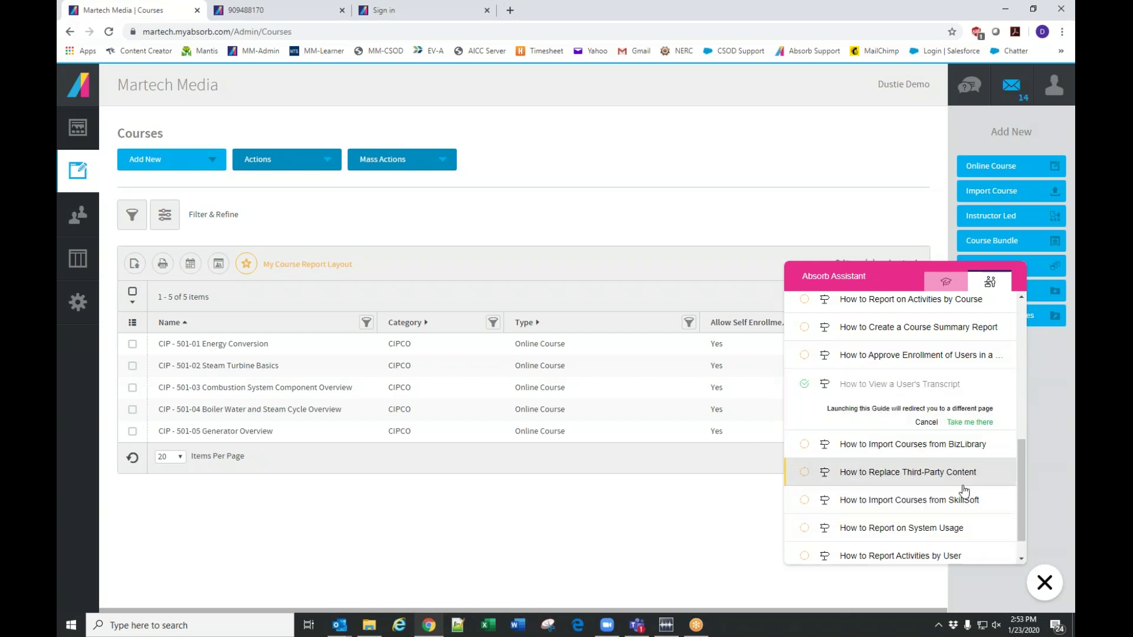
{"action": "left_click", "coordinate": [971, 423]}
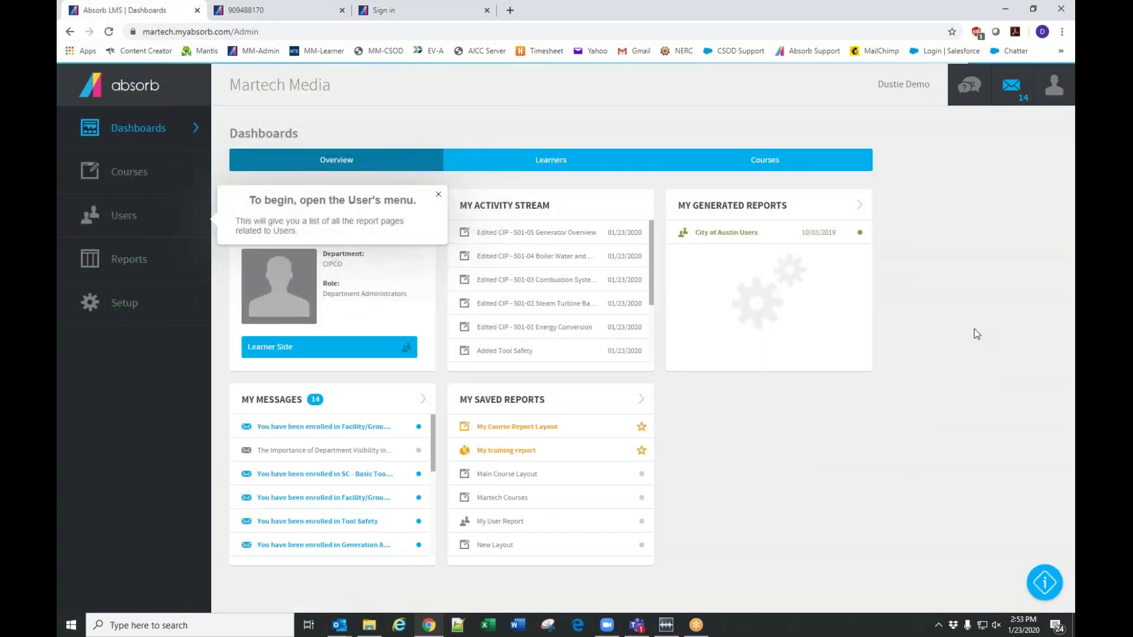
Follow the guide to display the User Transcript of the first user in the Users list, and end the tour
{"action": "left_click", "coordinate": [129, 215]}
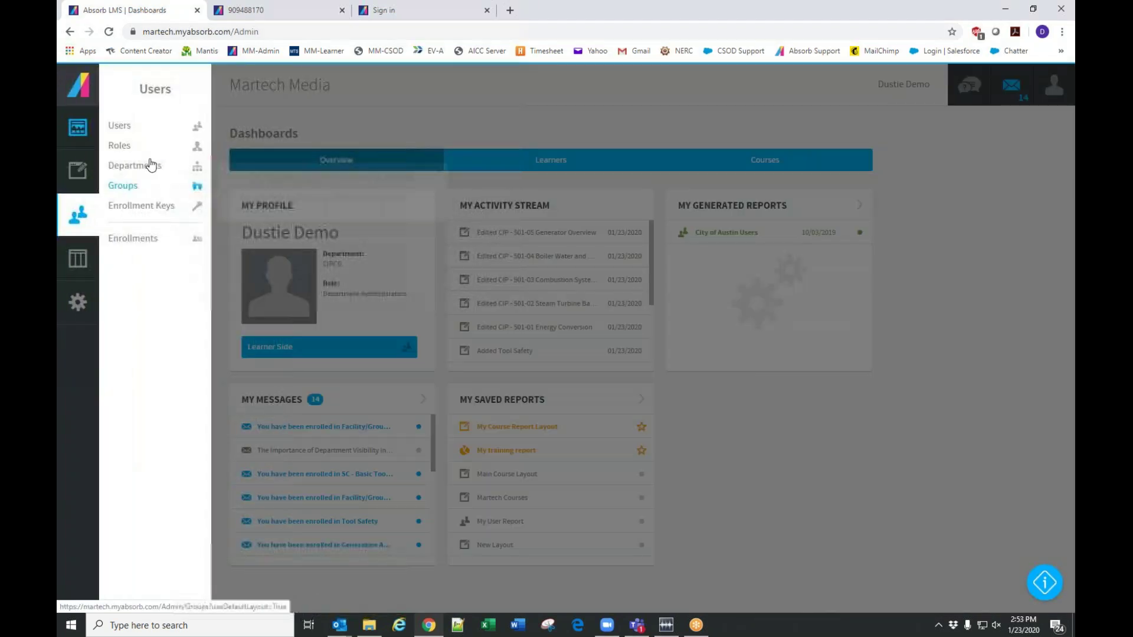
{"action": "left_click", "coordinate": [134, 132]}
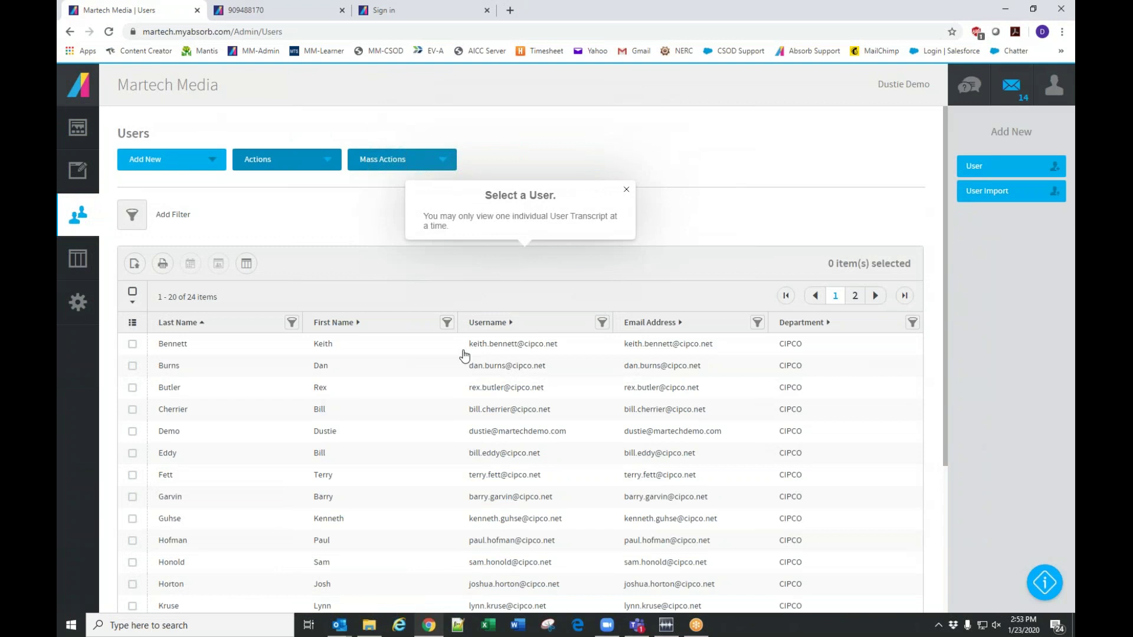
{"action": "left_click", "coordinate": [496, 345]}
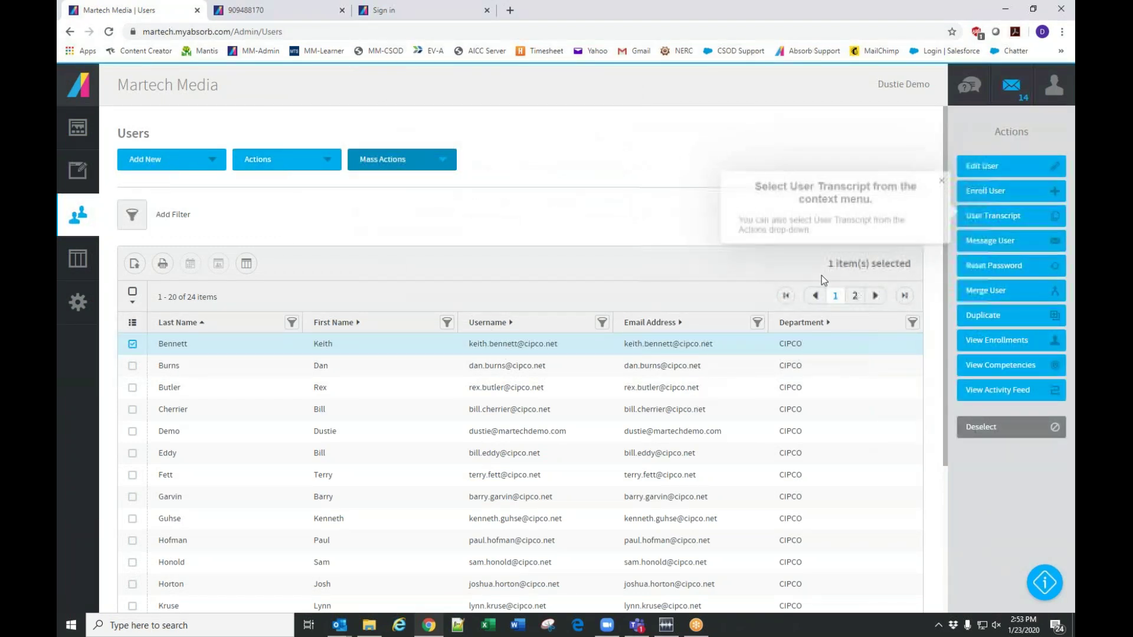
{"action": "left_click", "coordinate": [1000, 216]}
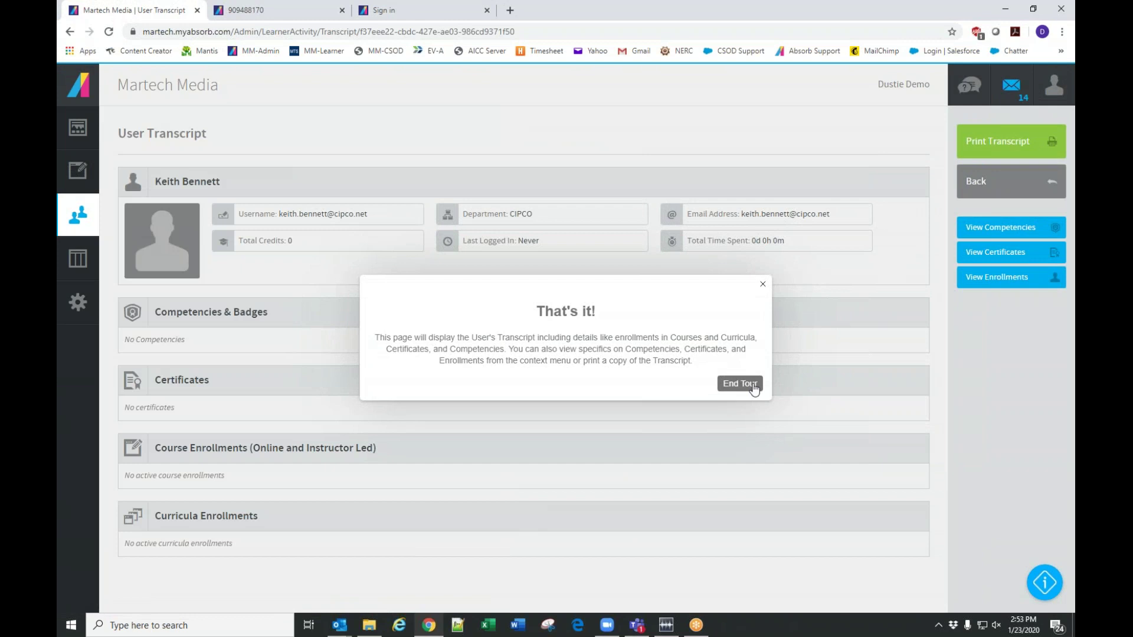
{"action": "left_click", "coordinate": [739, 384]}
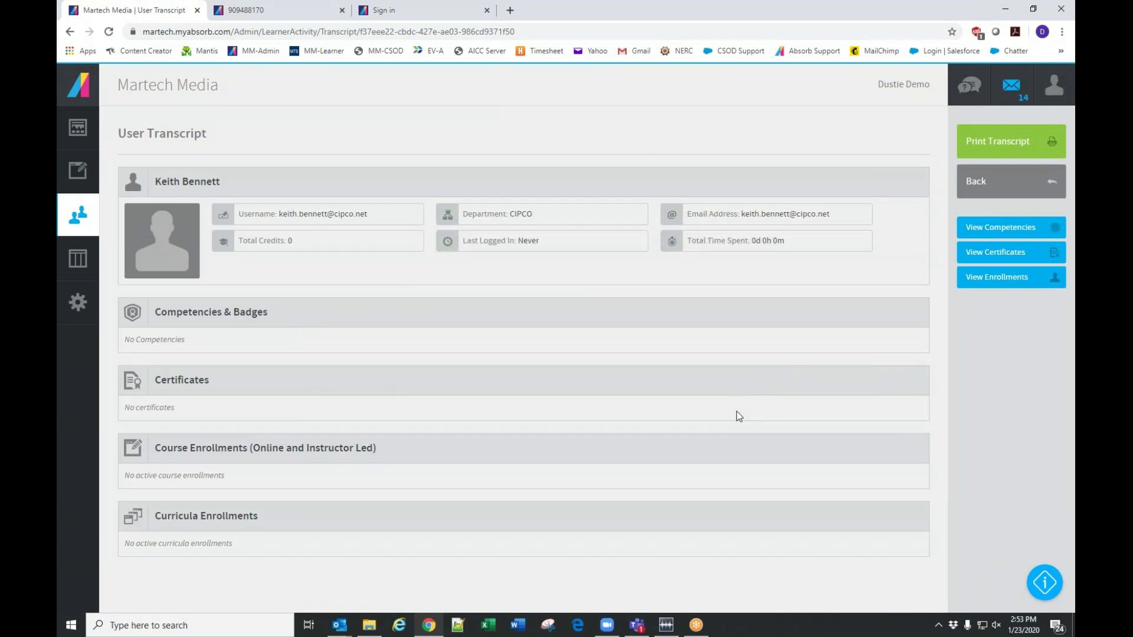